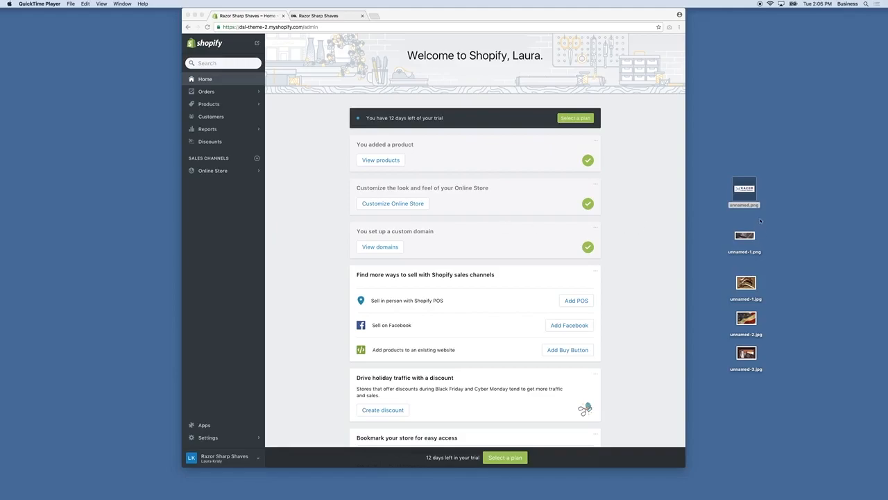
# Step: Preview the logo and photo files unnamed.png, unnamed-1.png, unnamed-1.jpg, unnamed-2.jpg and unnamed-3.jpg
pyautogui.click(748, 192)
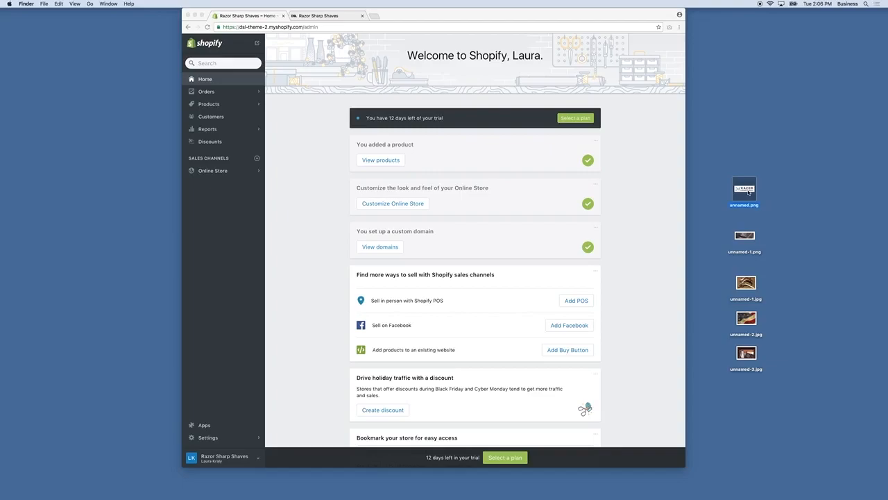
pyautogui.press('space')
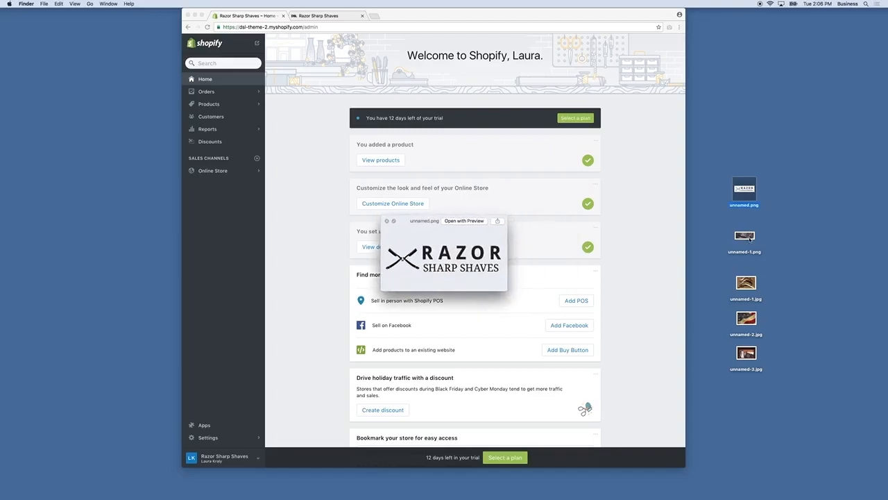
pyautogui.click(749, 238)
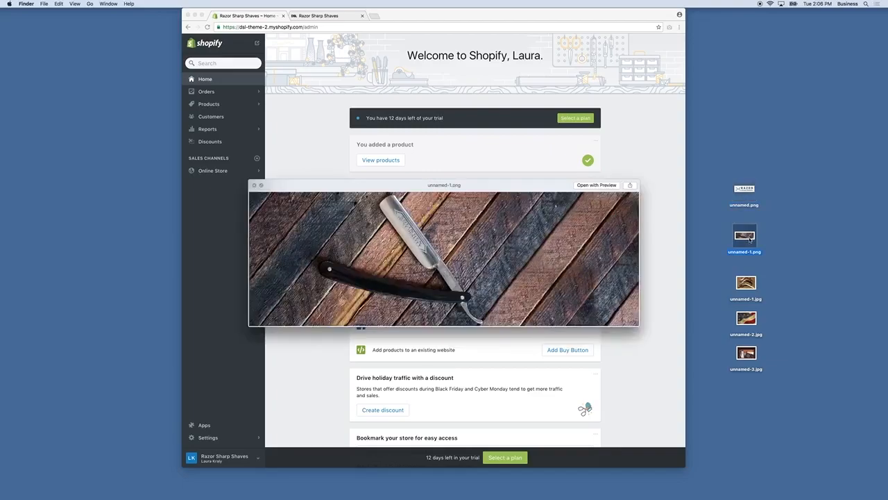
pyautogui.click(748, 285)
pyautogui.click(747, 322)
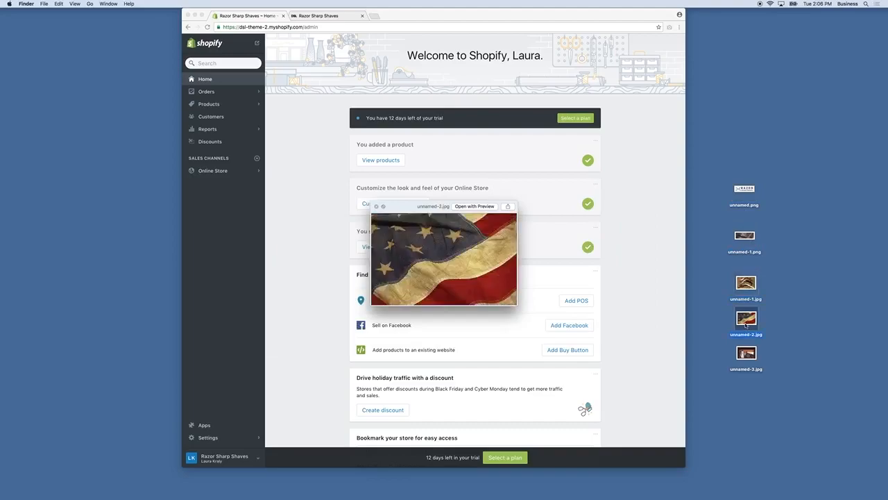
pyautogui.click(747, 353)
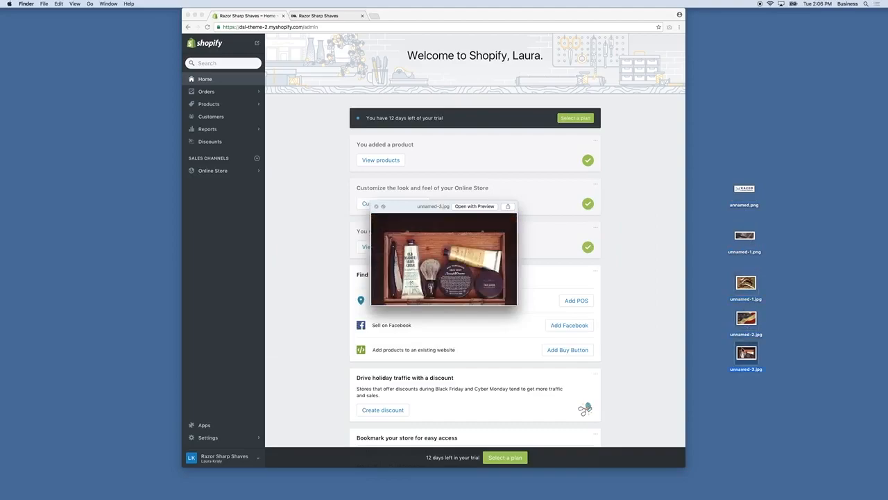
pyautogui.click(768, 287)
pyautogui.click(348, 201)
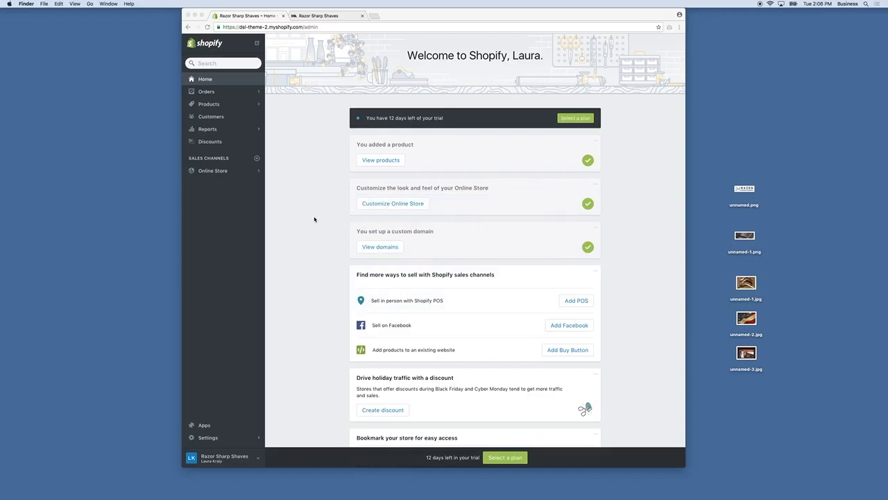
# Step: Open the Dsl-theme-sept3 theme from Online Store in the theme editor
pyautogui.click(214, 172)
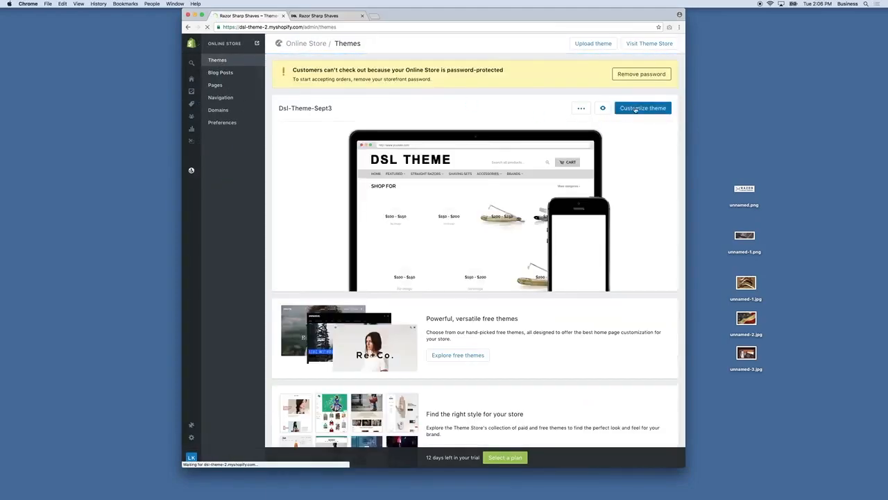
pyautogui.click(636, 109)
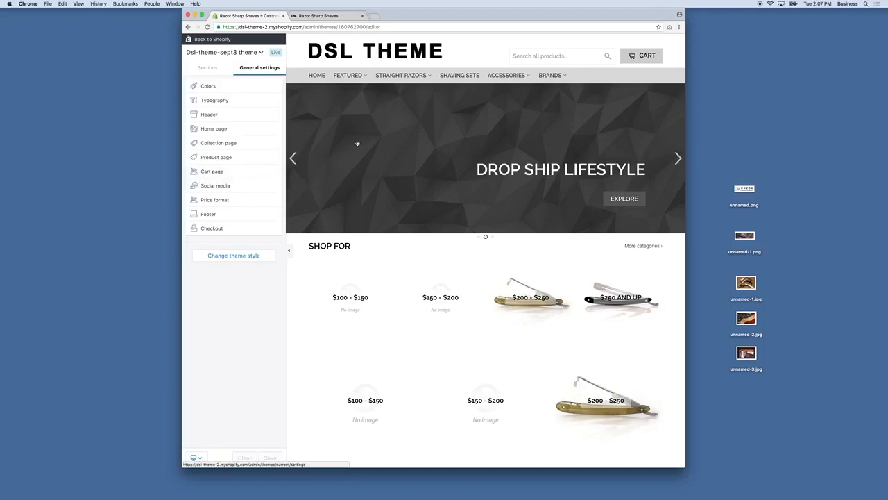
pyautogui.moveTo(403, 85)
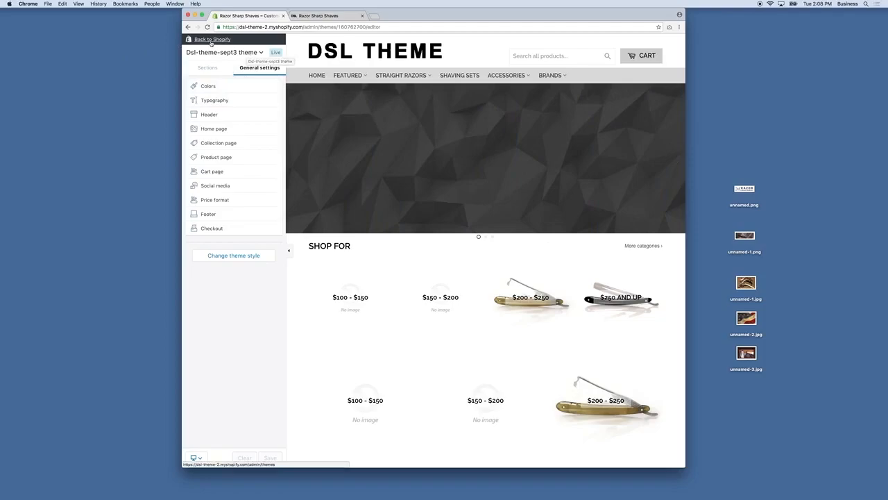
# Step: Return to Themes, replace the old storefront tab with a fresh Dsl-Theme-Sept3 preview, and go back to admin
pyautogui.click(212, 40)
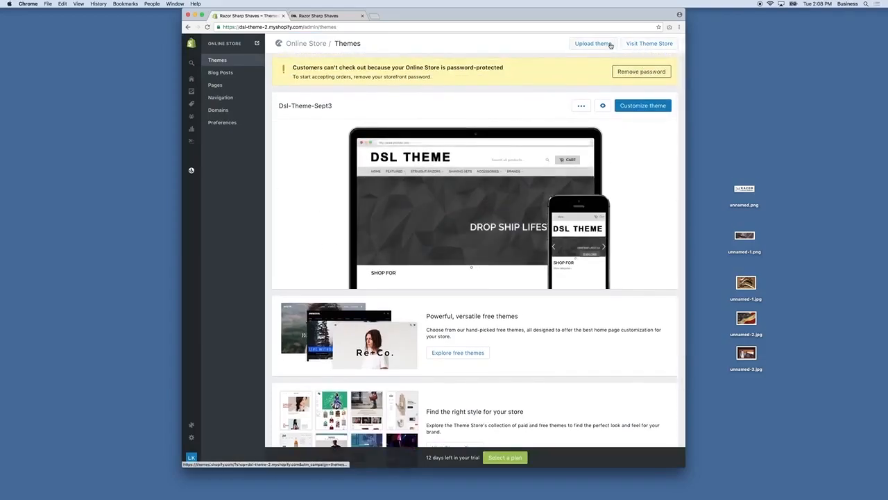
pyautogui.scroll(-2, 487, 343)
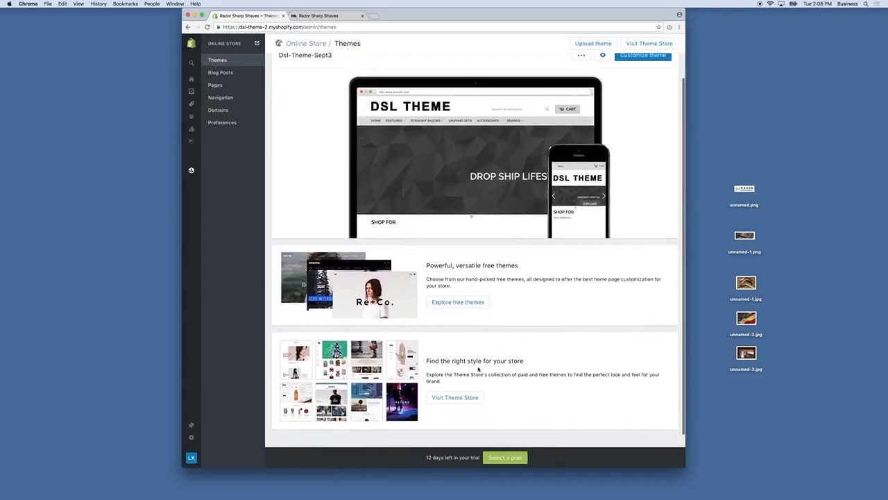
pyautogui.scroll(2, 469, 385)
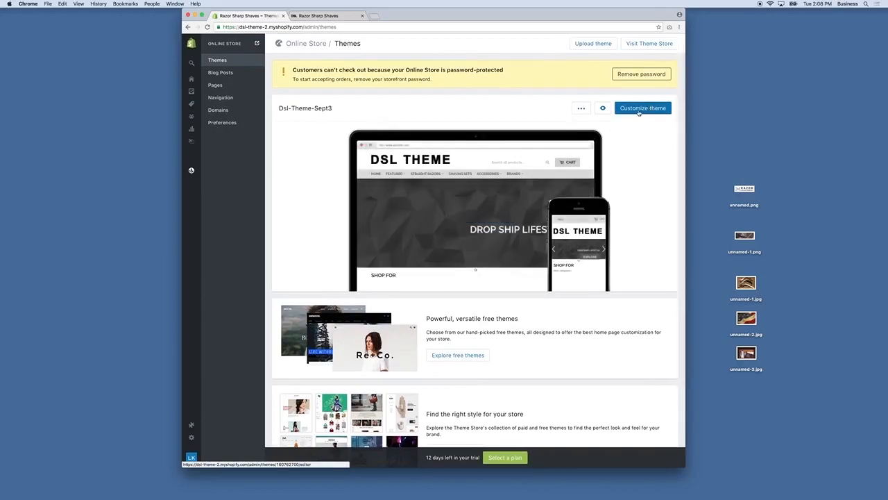
pyautogui.click(363, 16)
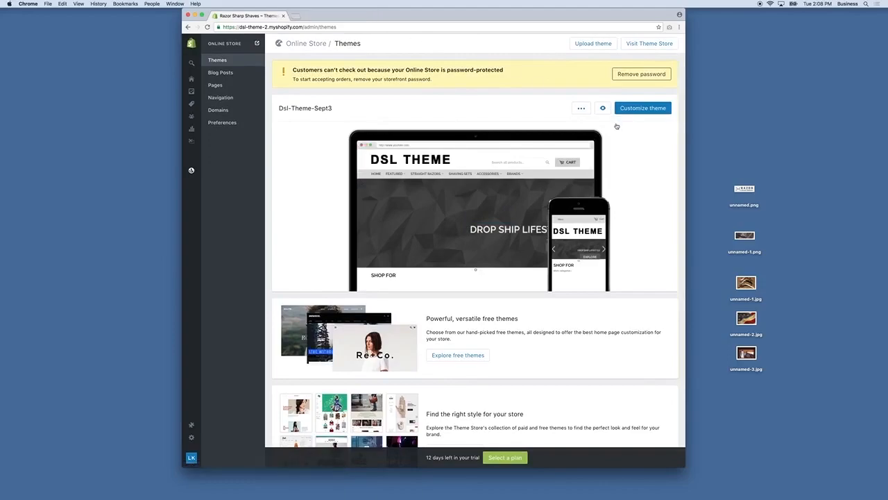
pyautogui.click(603, 110)
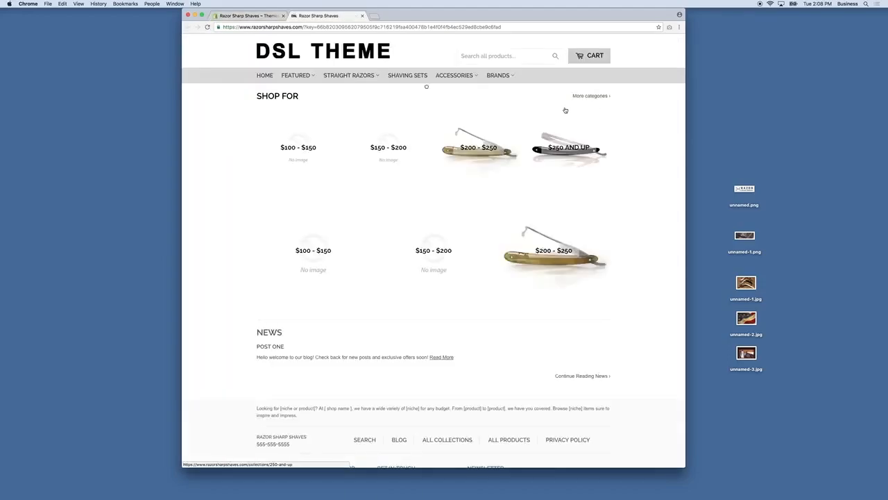
pyautogui.hotkey('ctrl', 'shift', 'Tab')
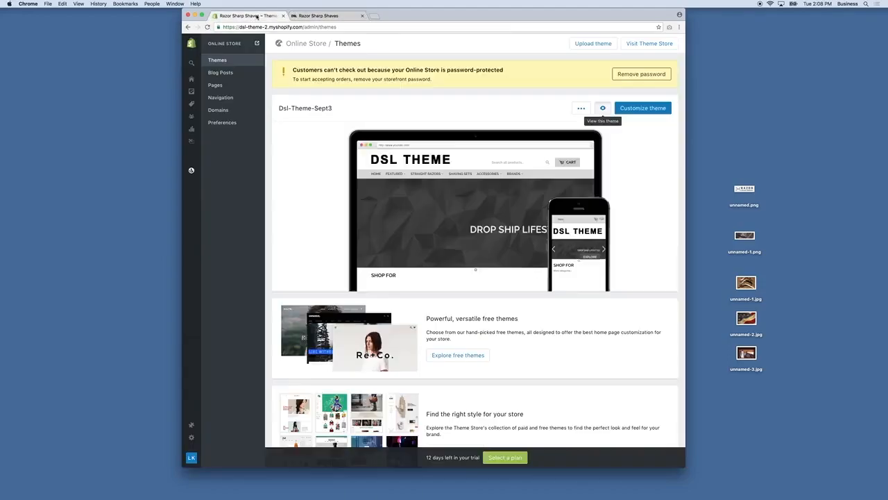
# Step: Rename the current theme to 'DSL Theme'
pyautogui.click(582, 109)
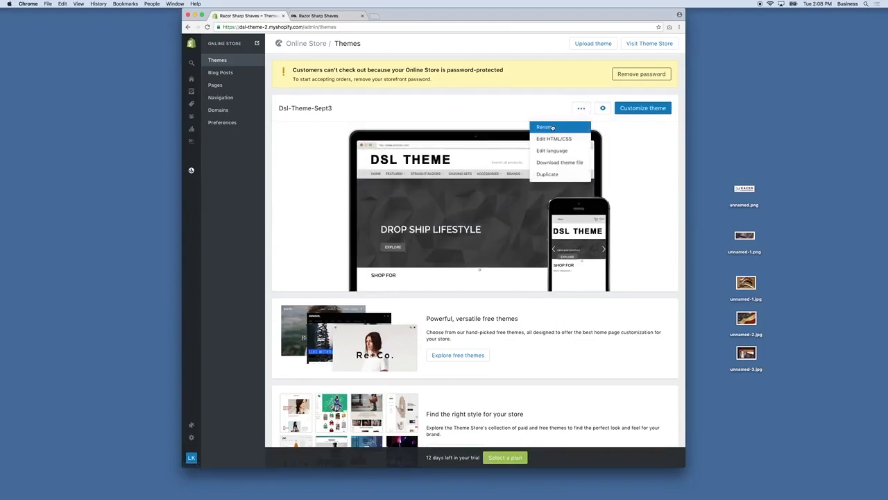
pyautogui.click(545, 127)
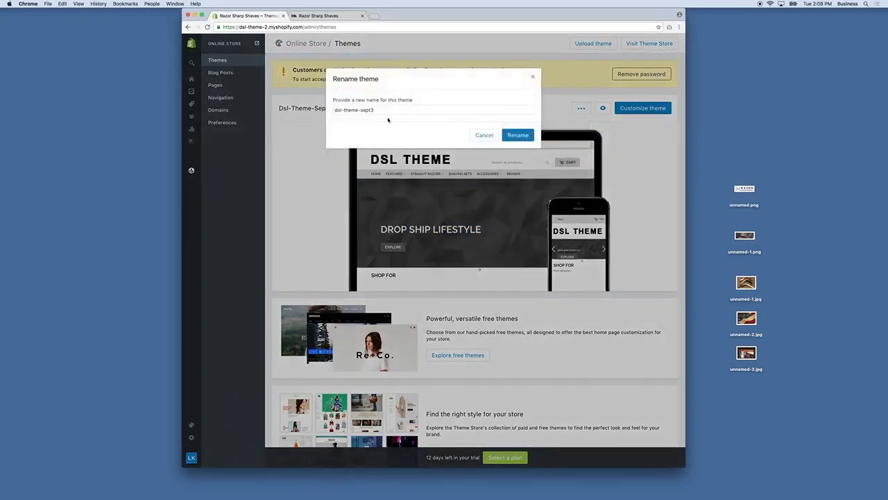
pyautogui.write('DSL Theme')
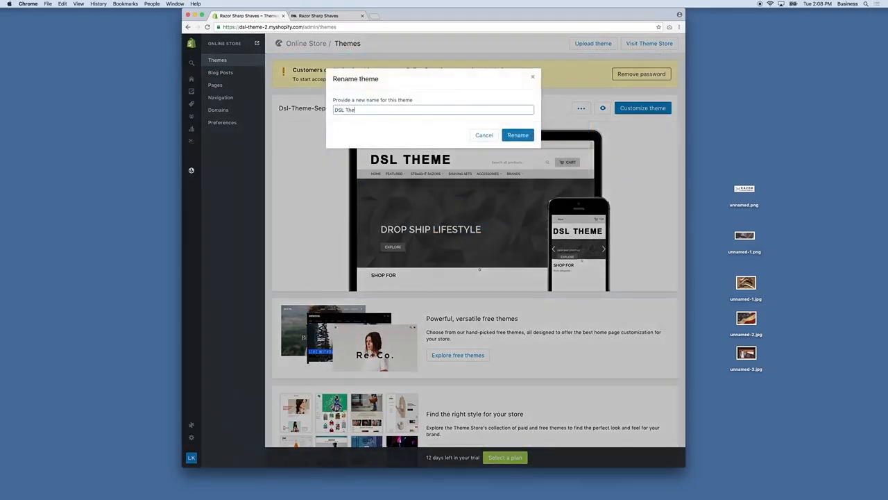
pyautogui.click(518, 135)
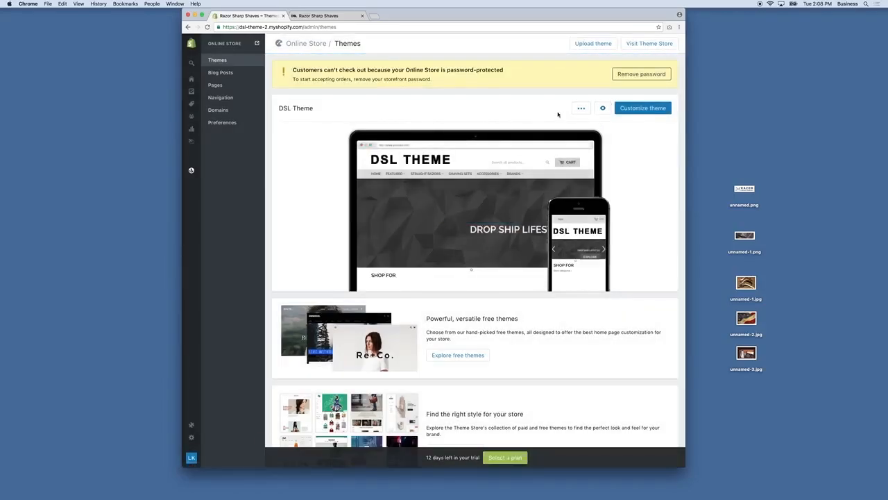
# Step: Duplicate DSL Theme to create 'Copy Of DSL Theme'
pyautogui.click(578, 109)
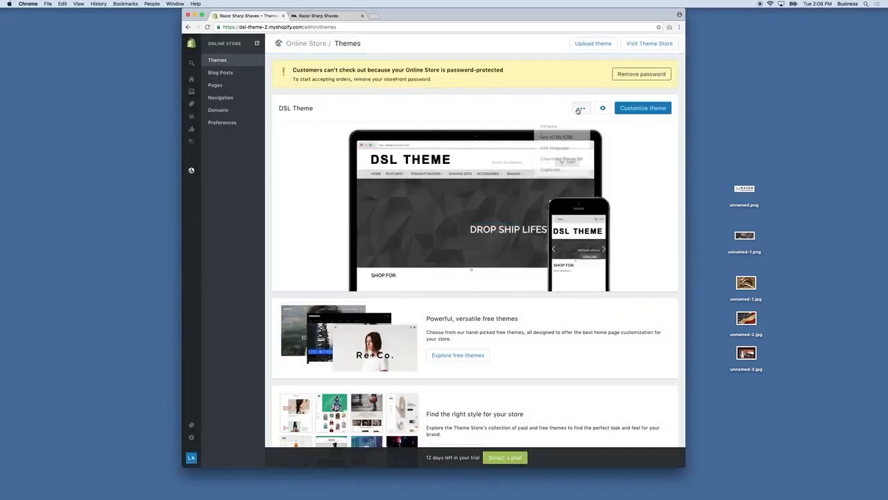
pyautogui.click(555, 175)
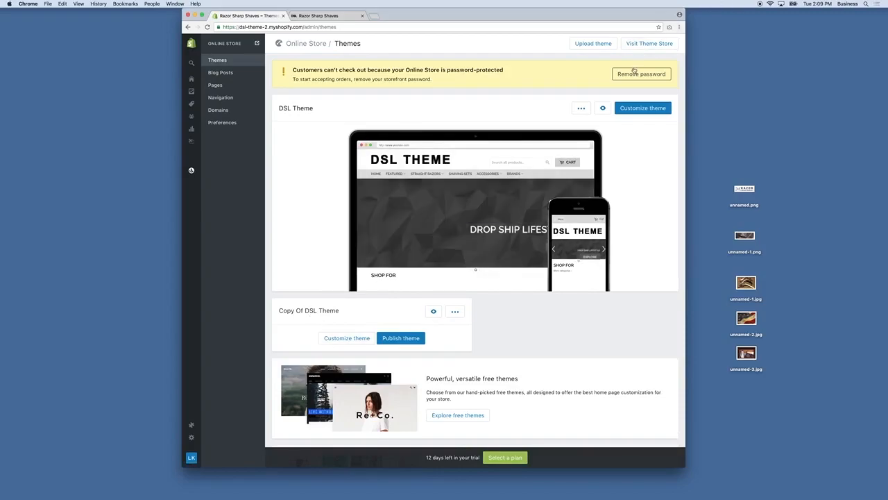
pyautogui.click(581, 107)
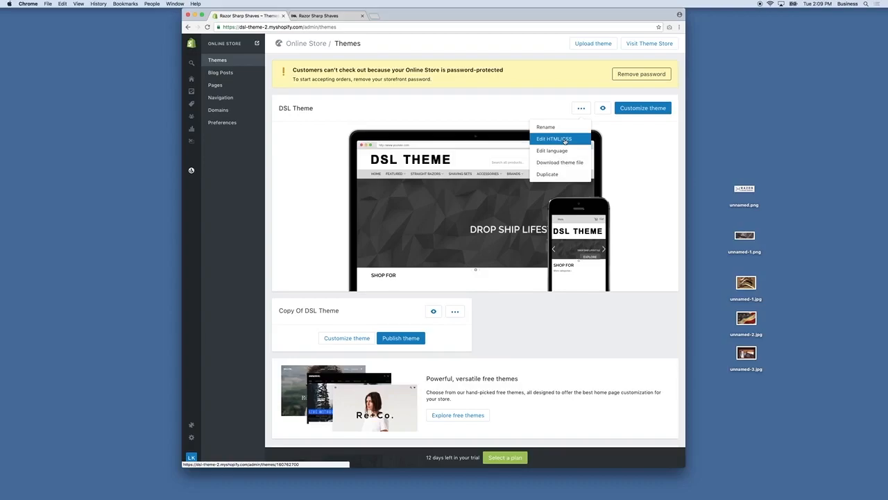
# Step: Open the DSL Theme code editor on theme.liquid and scroll the storefront preview
pyautogui.click(569, 141)
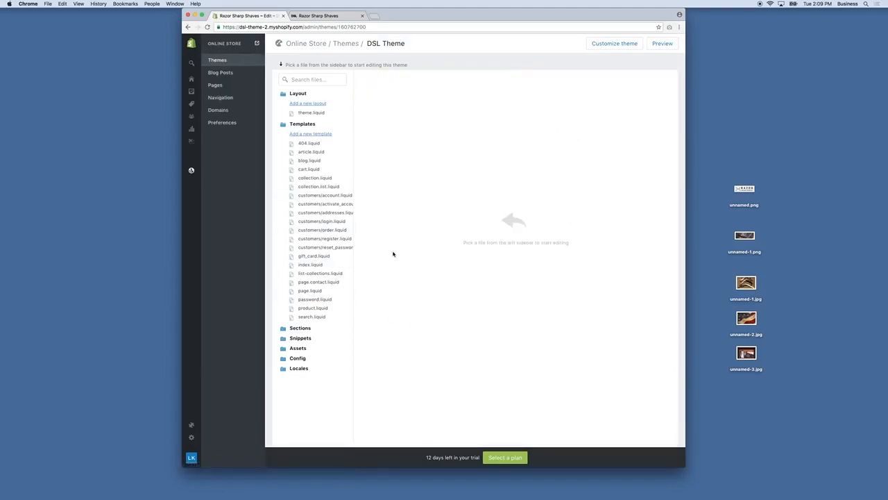
pyautogui.click(311, 113)
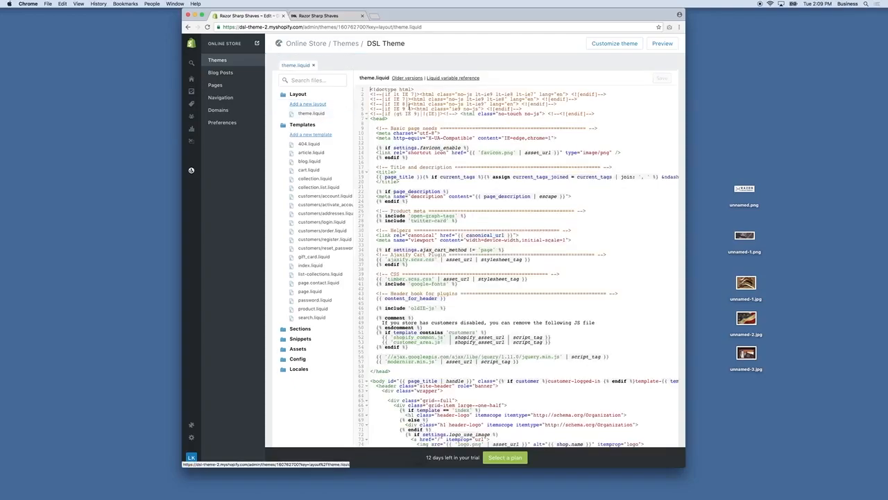
pyautogui.click(319, 16)
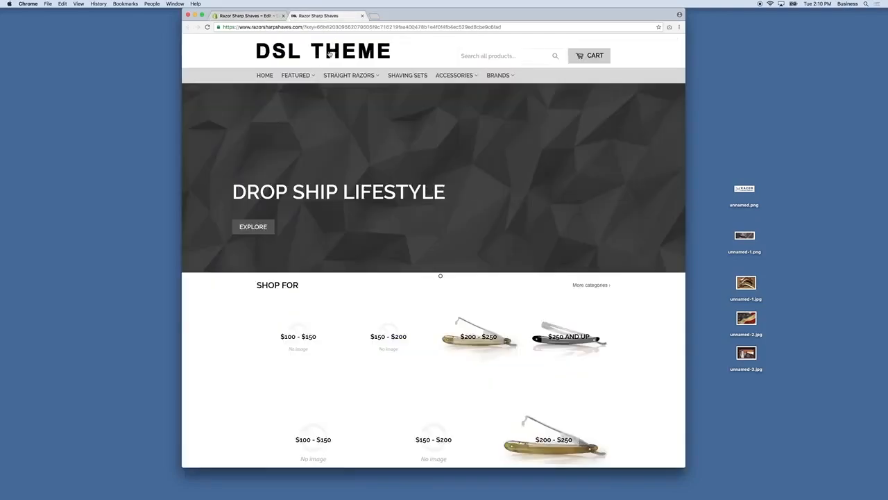
pyautogui.scroll(-10, 461, 233)
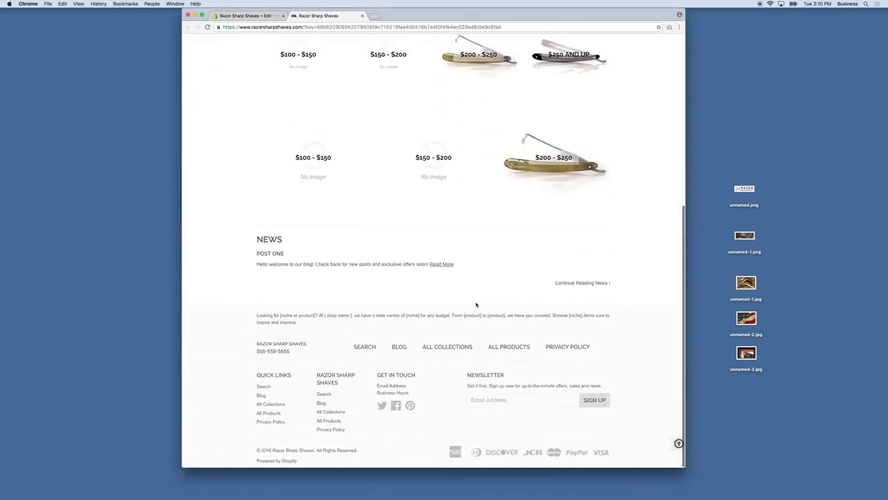
# Step: Scroll through theme.liquid and the storefront, ending back in the code editor
pyautogui.click(268, 16)
pyautogui.scroll(-10, 475, 269)
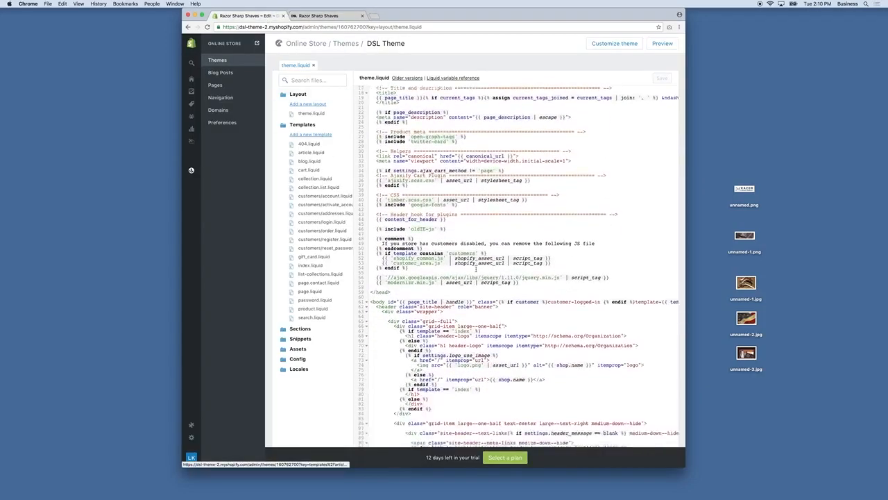
pyautogui.scroll(5, 475, 278)
pyautogui.scroll(8, 472, 295)
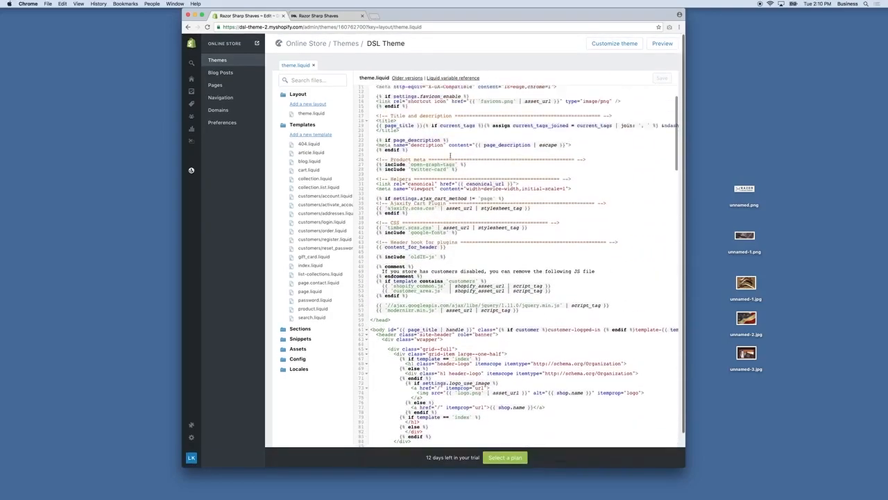
pyautogui.click(319, 15)
pyautogui.scroll(15, 347, 80)
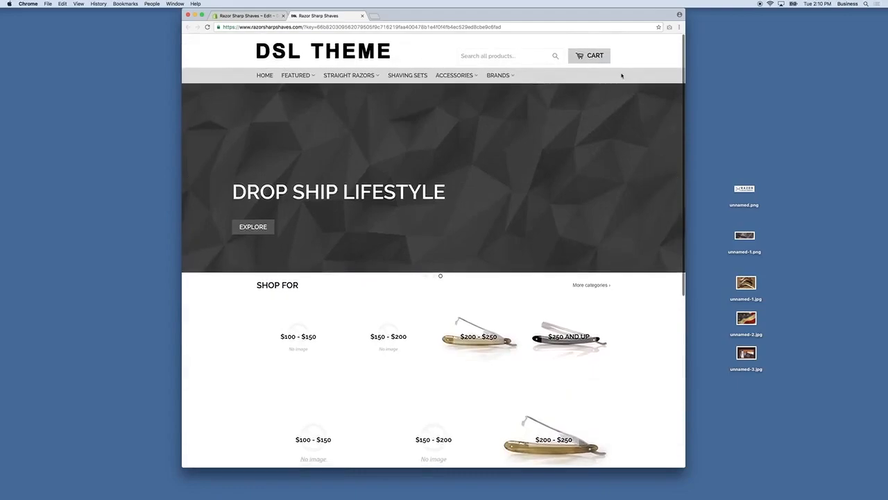
pyautogui.scroll(-8, 440, 213)
pyautogui.scroll(10, 408, 157)
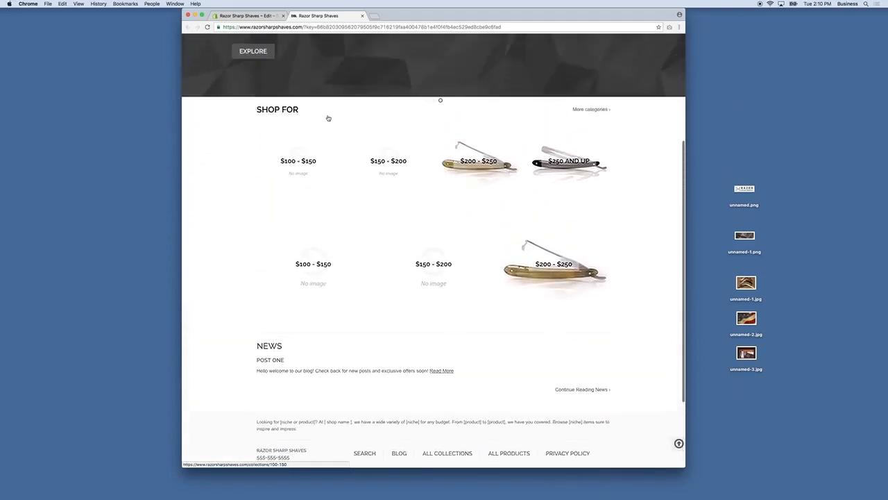
pyautogui.click(246, 15)
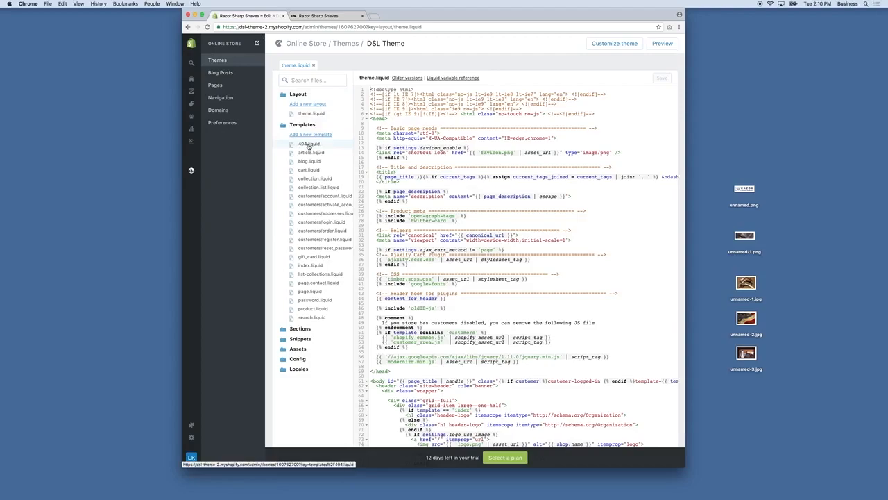
# Step: Open the 404.liquid and index.liquid templates, comparing index with the live home page
pyautogui.click(308, 145)
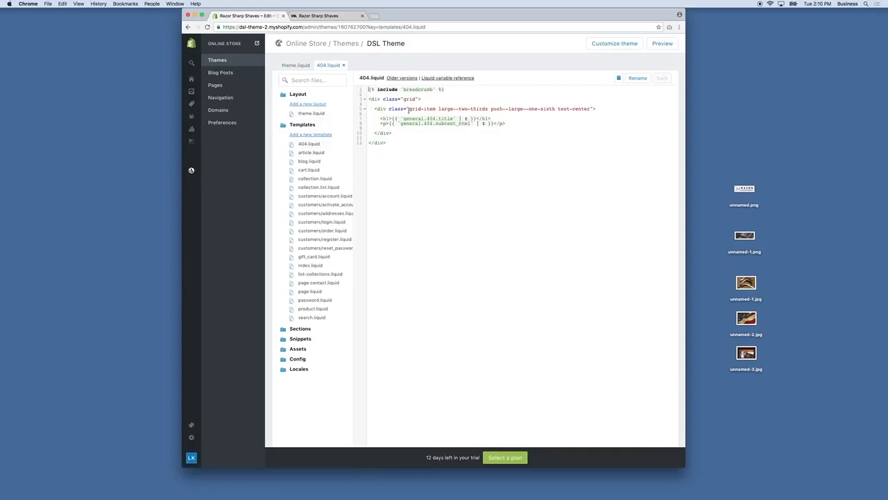
pyautogui.moveTo(424, 108); pyautogui.dragTo(595, 109)
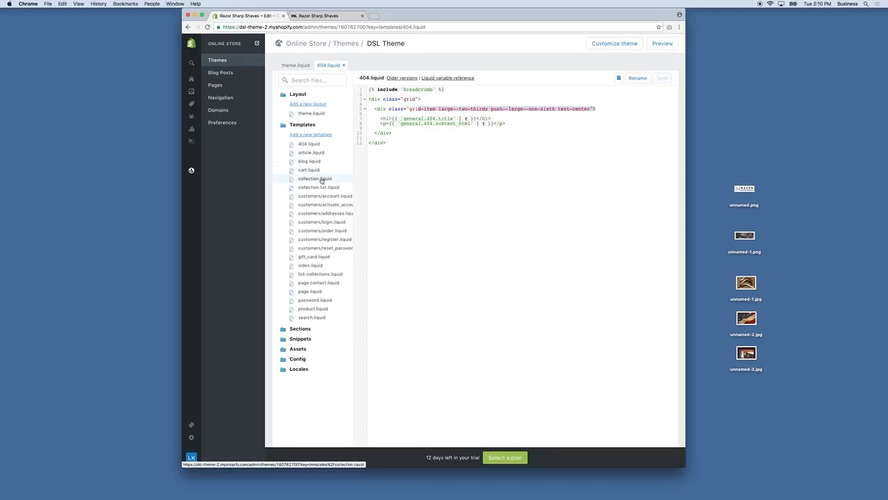
pyautogui.click(311, 267)
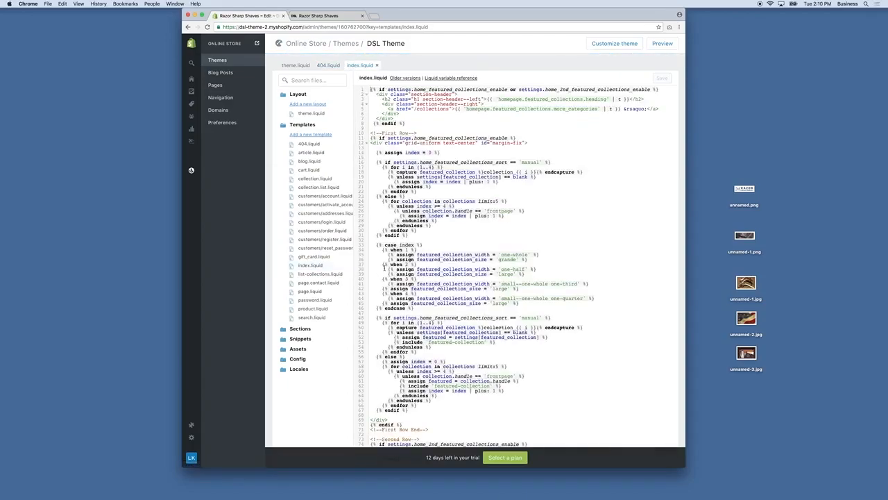
pyautogui.click(329, 17)
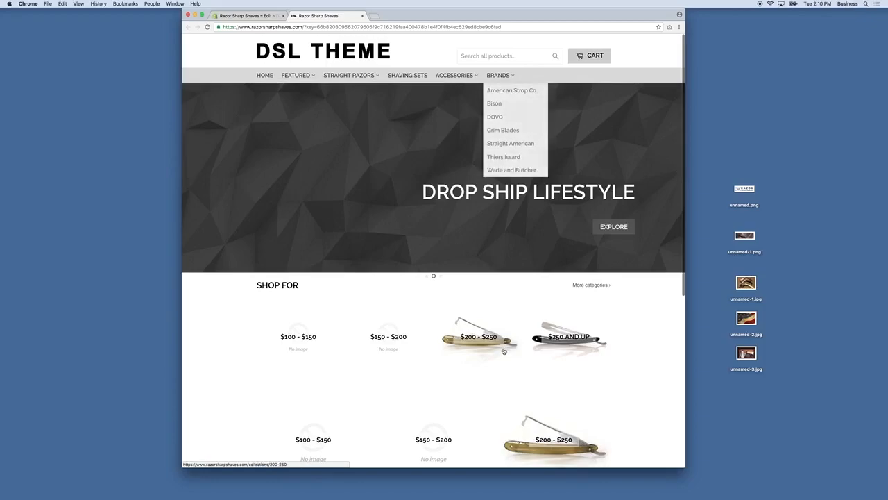
pyautogui.scroll(-5, 486, 139)
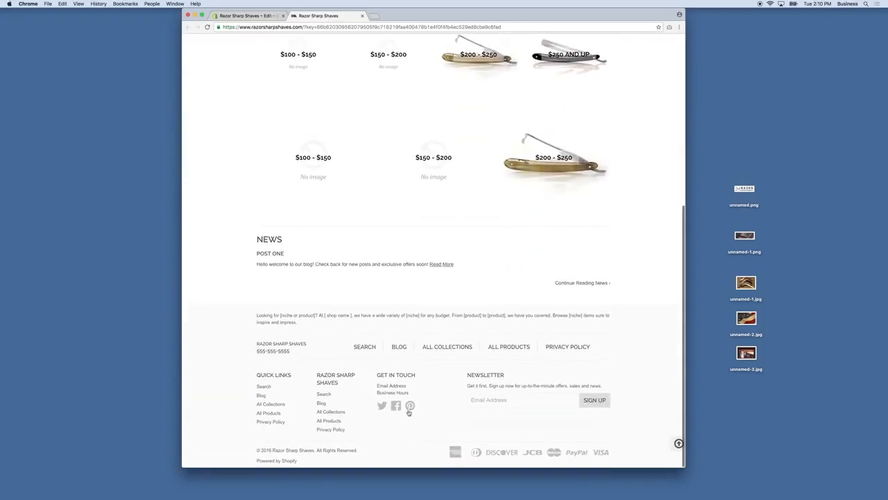
pyautogui.scroll(5, 408, 412)
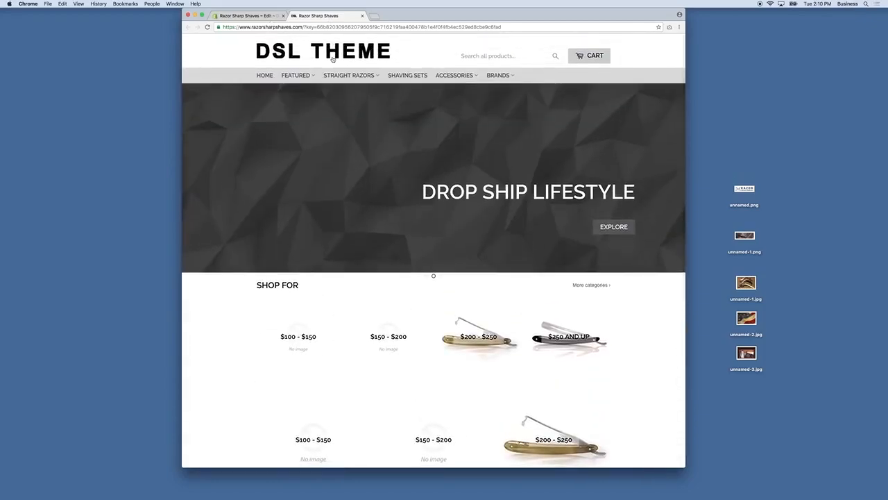
pyautogui.click(247, 15)
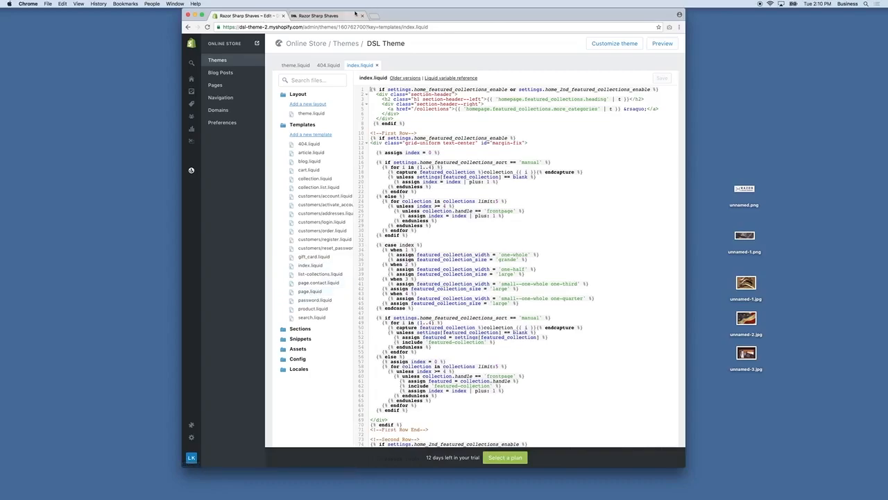
# Step: Open page.contact.liquid and product.liquid, and view the first Best Sellers razor's product page
pyautogui.click(318, 284)
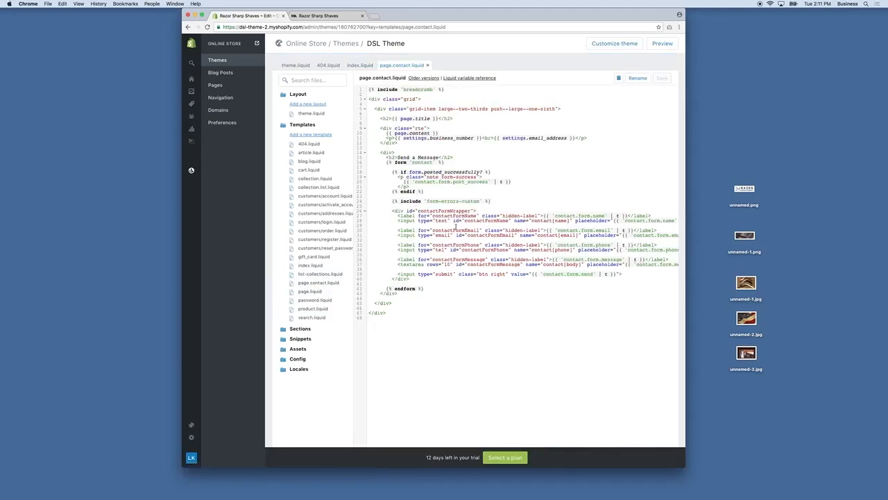
pyautogui.click(316, 309)
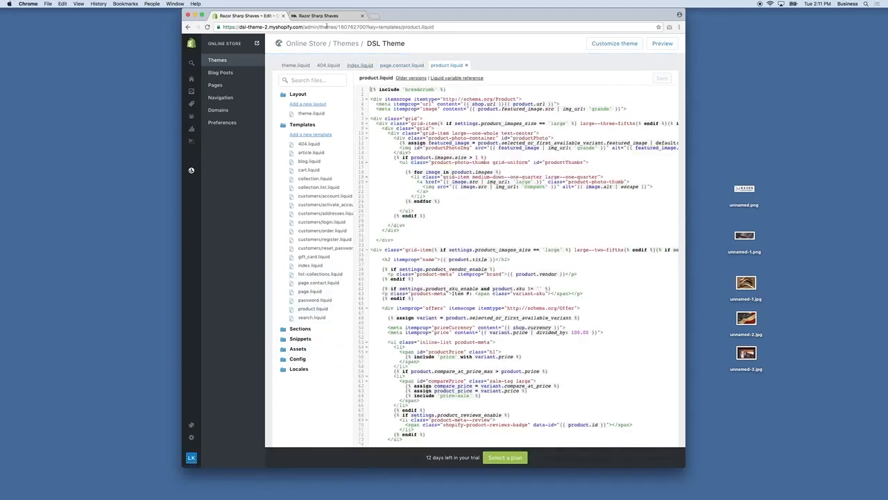
pyautogui.click(319, 15)
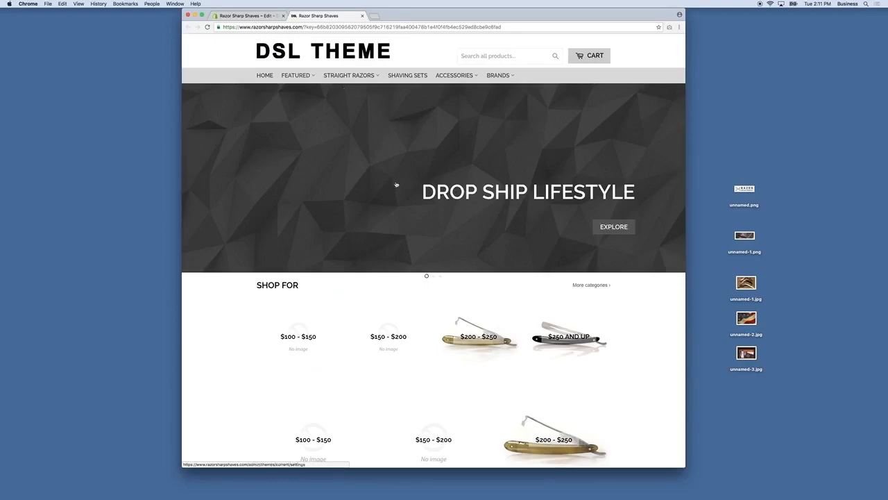
pyautogui.moveTo(297, 75)
pyautogui.click(301, 90)
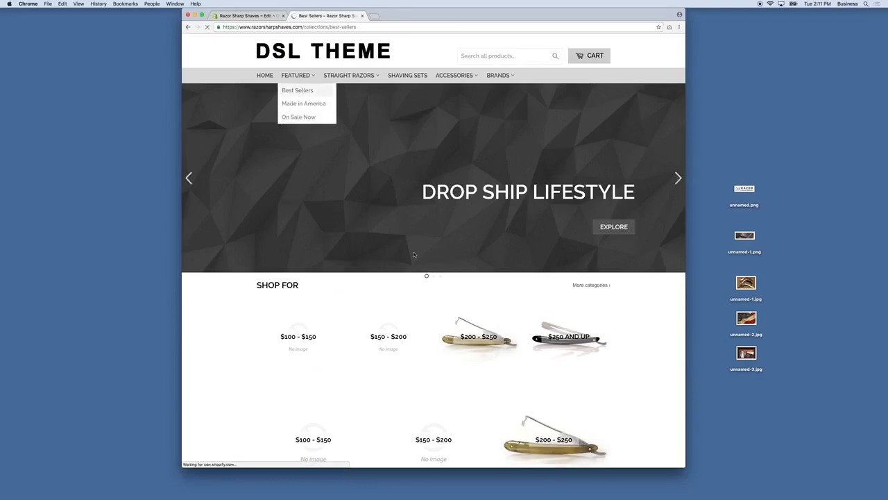
pyautogui.click(367, 172)
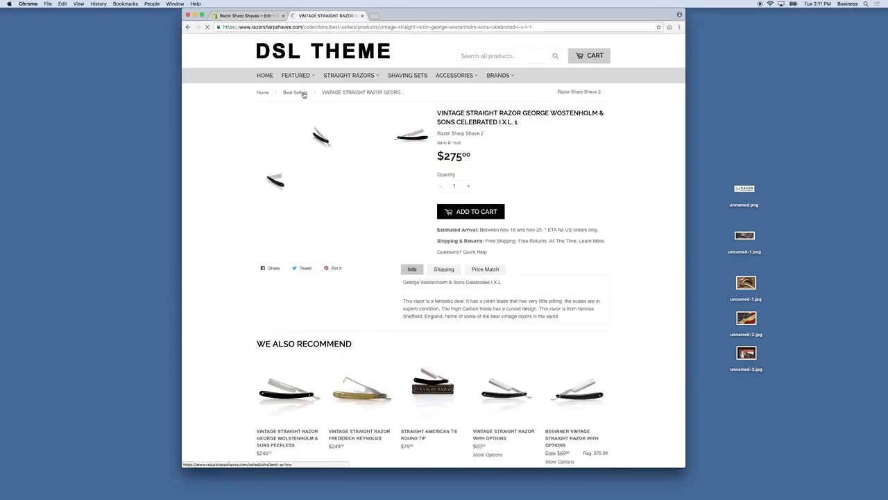
pyautogui.click(230, 15)
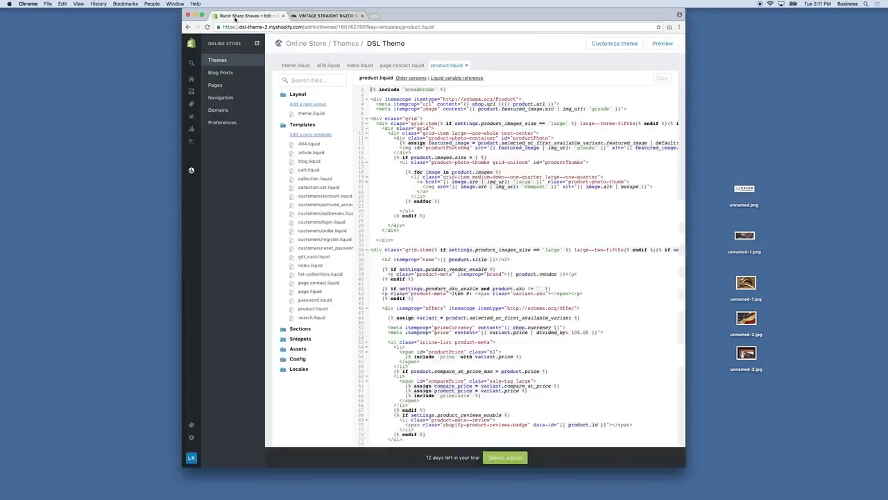
pyautogui.click(303, 330)
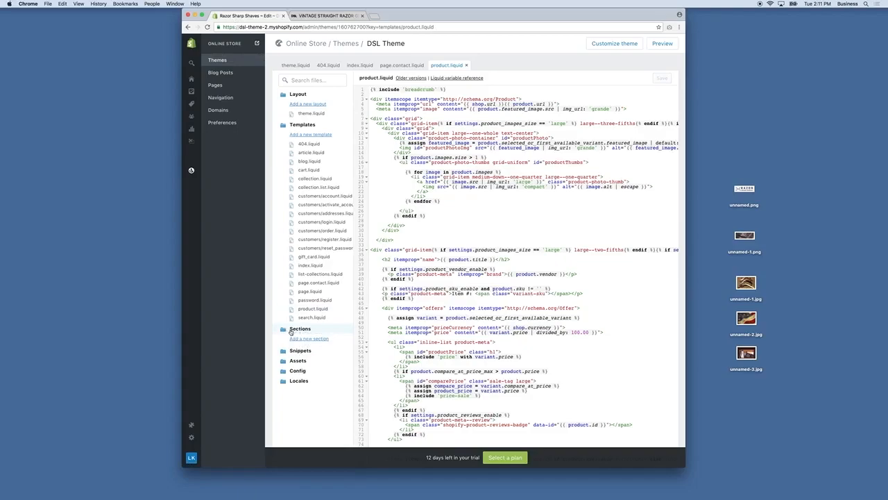
# Step: Collapse Sections and expand the Snippets and Assets folders, scrolling through their files
pyautogui.click(296, 331)
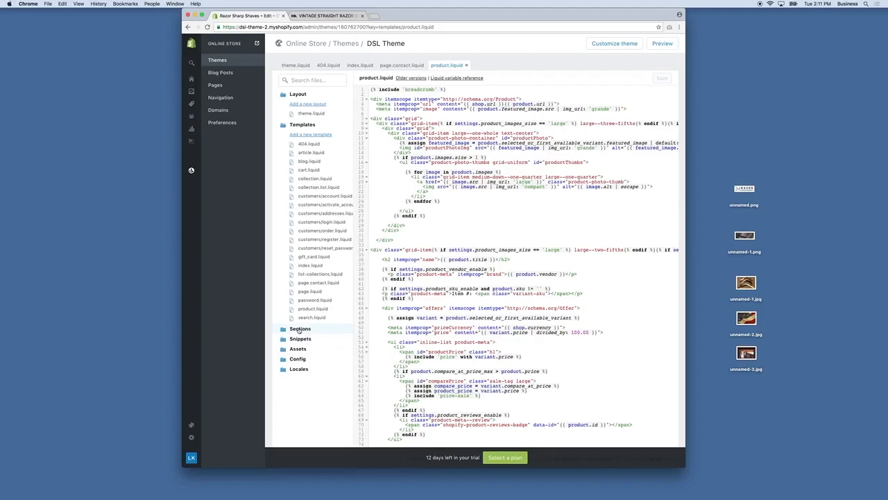
pyautogui.click(301, 340)
pyautogui.scroll(-4, 326, 333)
pyautogui.scroll(-3, 328, 331)
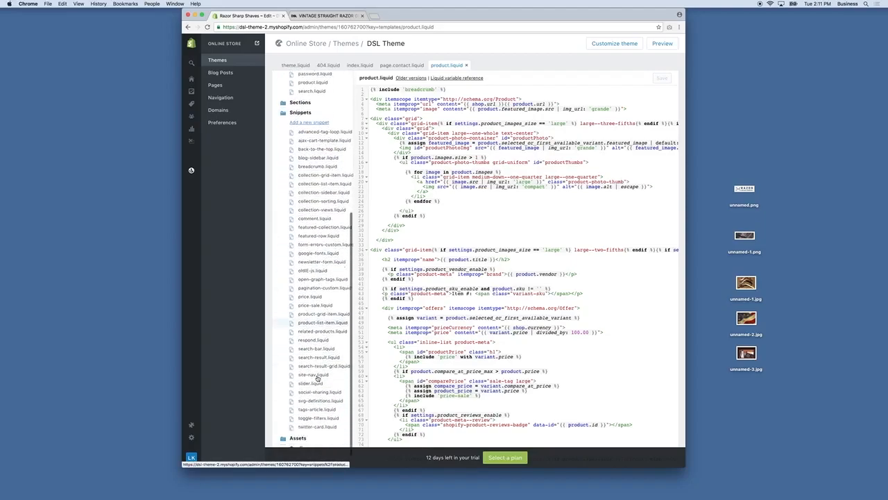
pyautogui.scroll(-2, 317, 379)
pyautogui.click(310, 403)
pyautogui.scroll(-2, 313, 401)
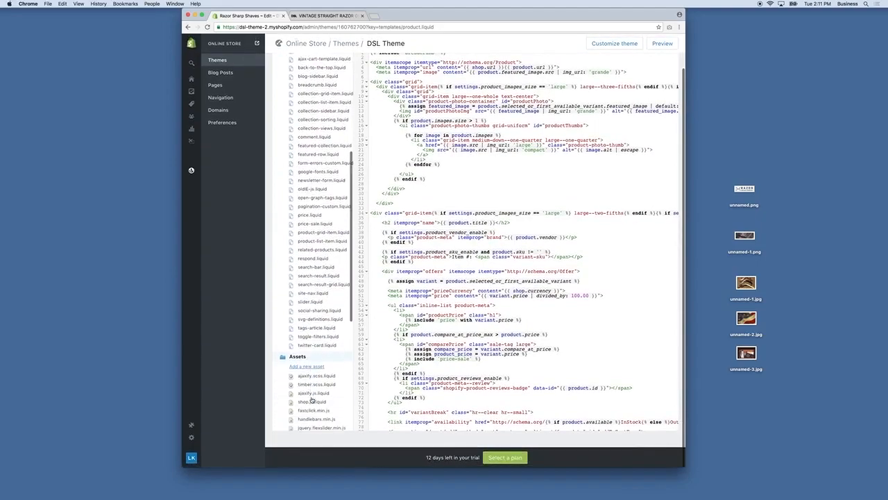
pyautogui.scroll(-1, 312, 397)
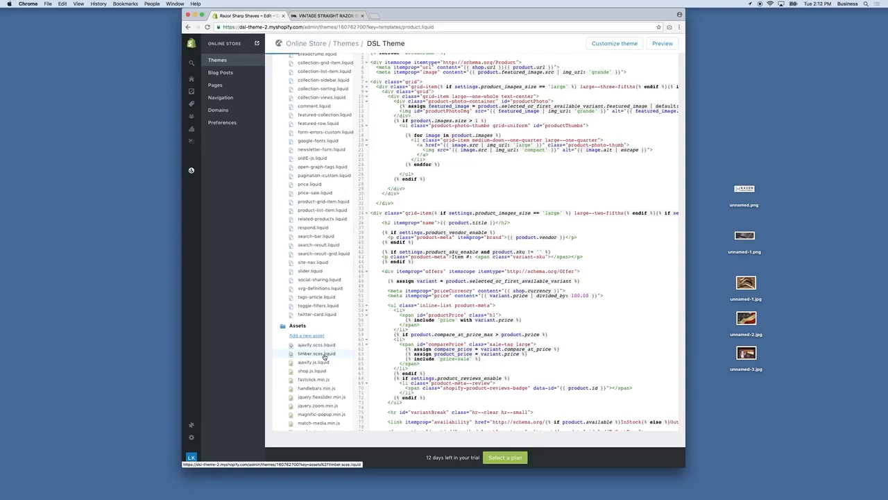
# Step: Open the timber.scss.liquid stylesheet from Assets and scroll through the file list
pyautogui.click(324, 356)
pyautogui.scroll(-2, 431, 335)
pyautogui.scroll(-5, 431, 336)
pyautogui.scroll(-4, 432, 336)
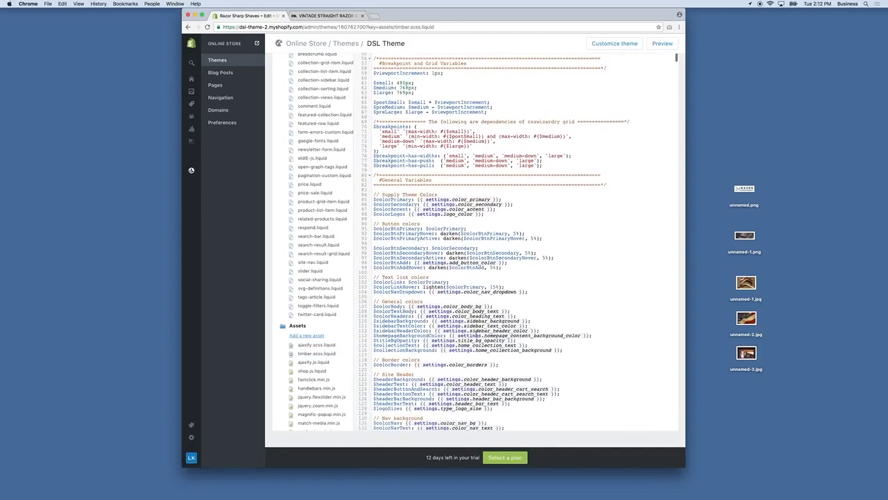
pyautogui.scroll(-1, 474, 335)
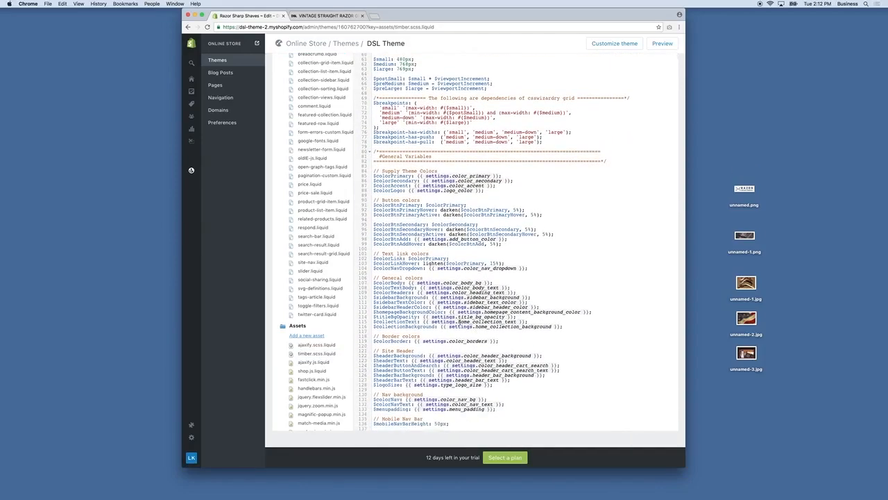
pyautogui.scroll(-2, 462, 321)
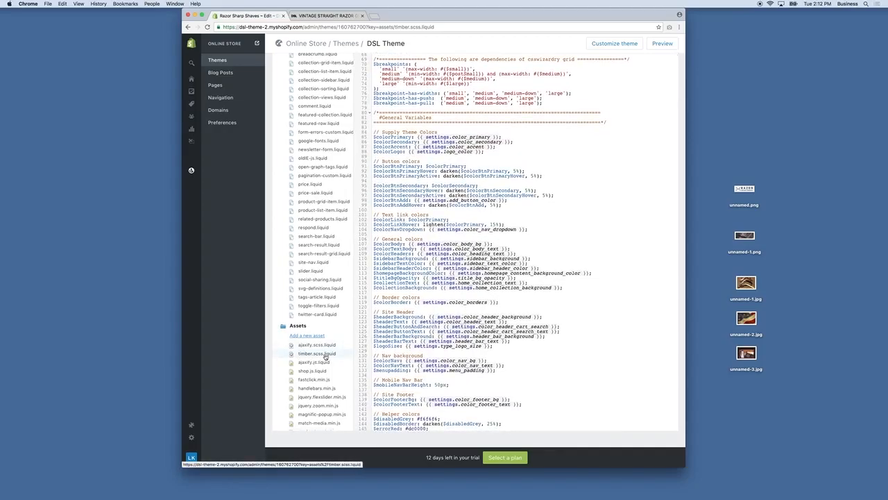
pyautogui.scroll(-1, 323, 356)
pyautogui.scroll(-10, 322, 356)
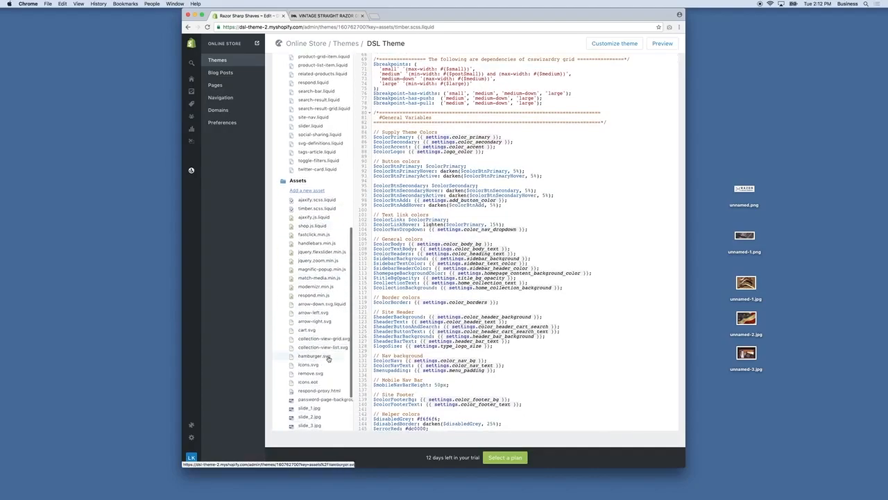
# Step: Open settings_data.json and settings_schema.json from Config, then collapse the Templates folder
pyautogui.click(297, 408)
pyautogui.scroll(-2, 305, 410)
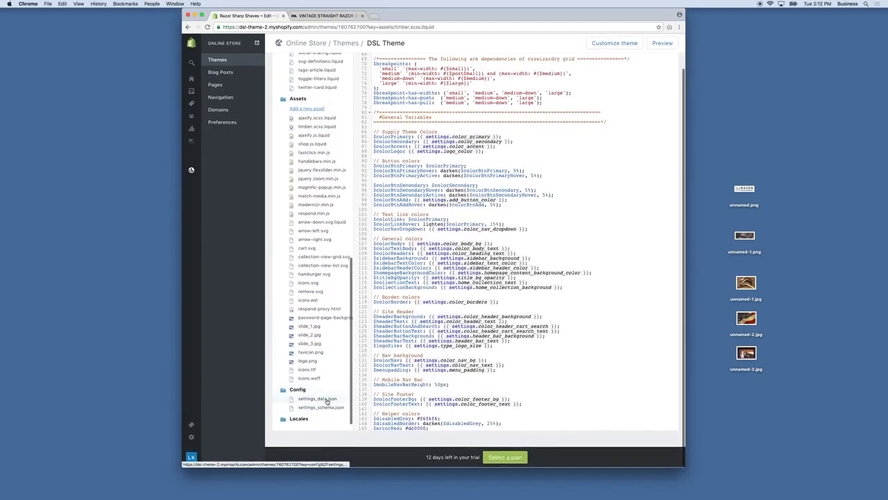
pyautogui.click(326, 399)
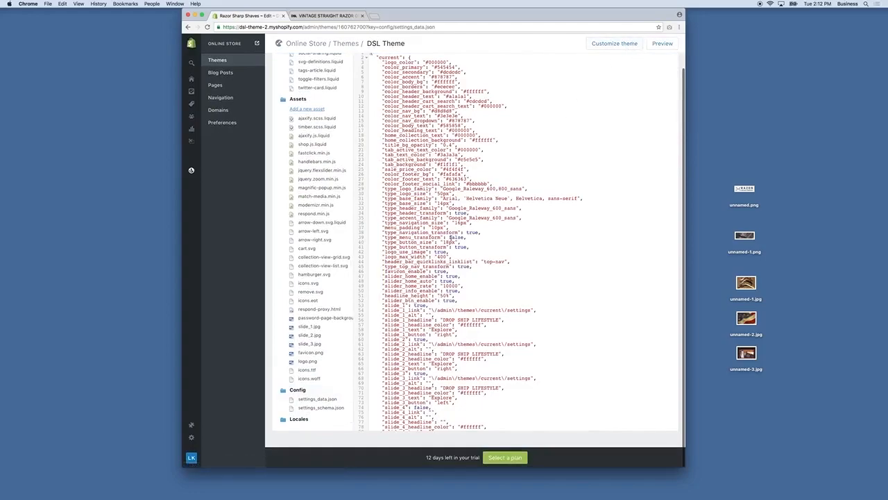
pyautogui.click(326, 407)
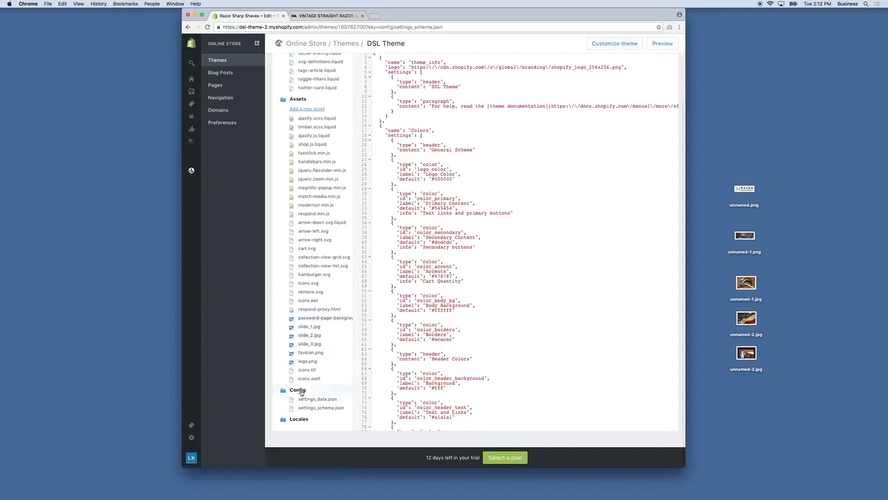
pyautogui.scroll(10, 300, 392)
pyautogui.scroll(5, 299, 129)
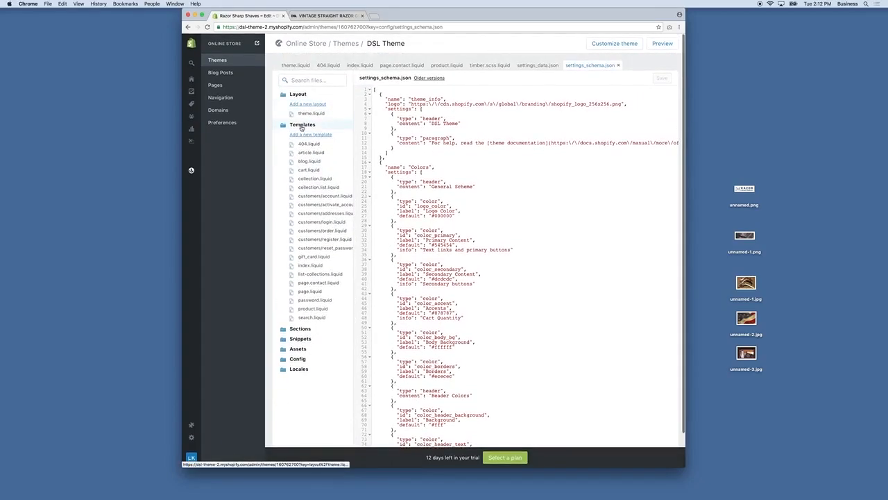
pyautogui.click(302, 126)
pyautogui.click(298, 95)
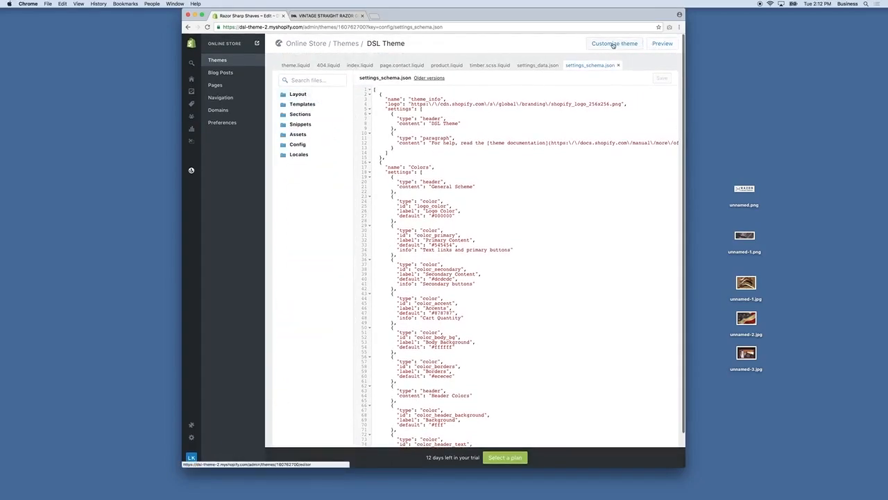
pyautogui.click(217, 63)
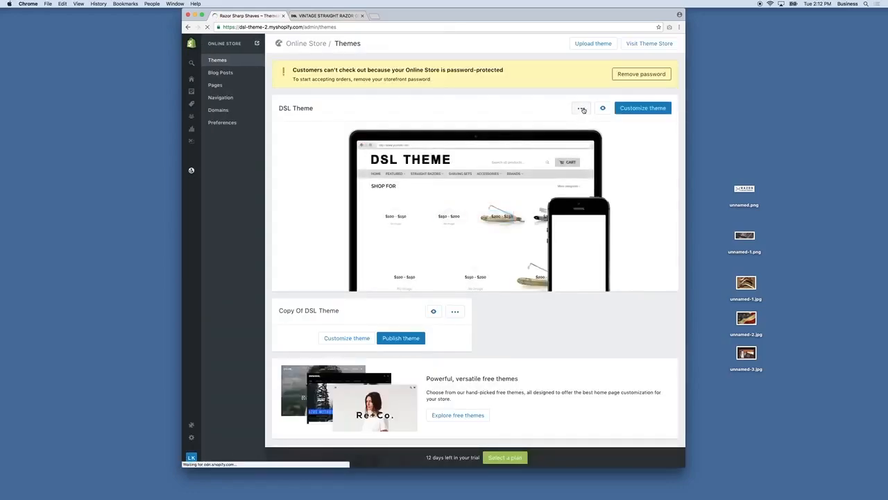
pyautogui.click(582, 108)
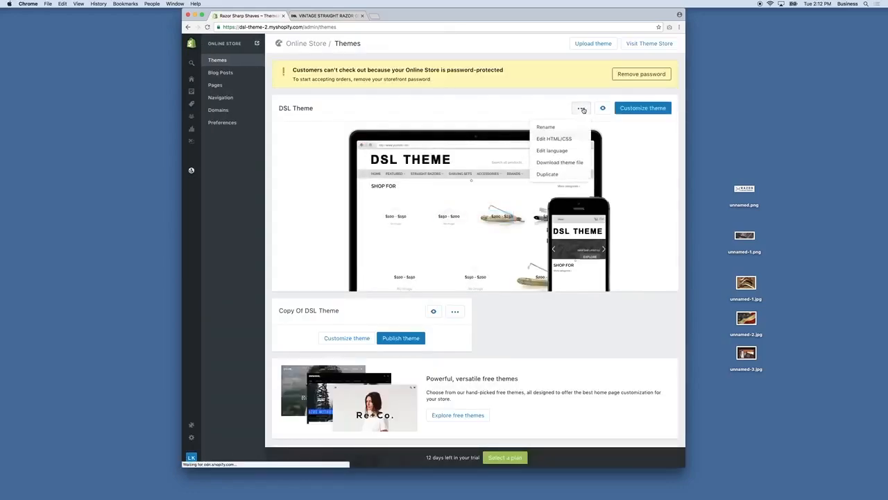
pyautogui.click(562, 152)
pyautogui.scroll(-3, 555, 153)
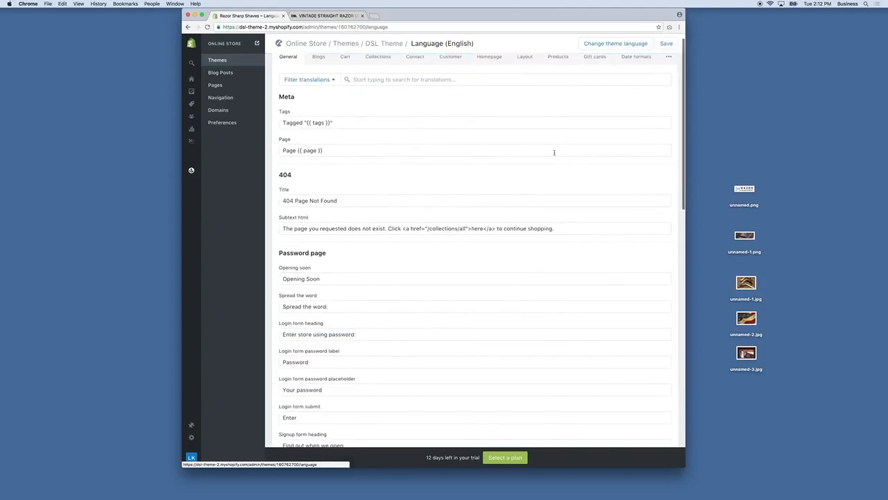
pyautogui.scroll(-1, 410, 223)
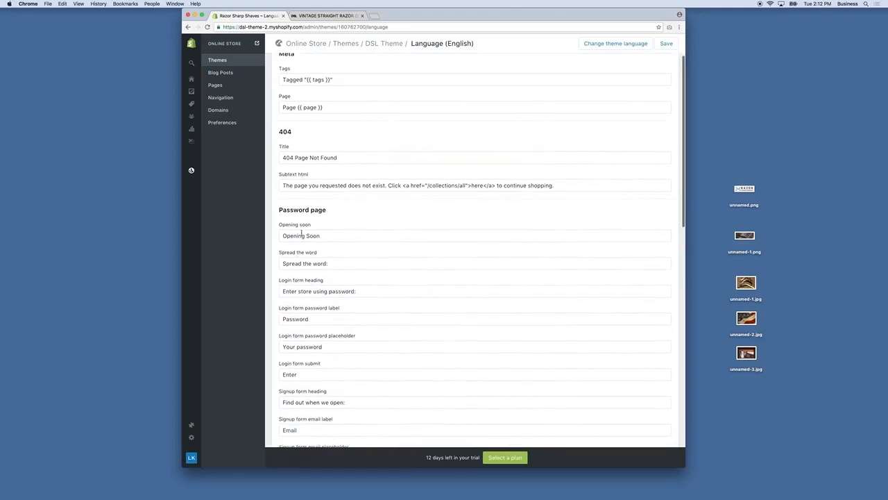
pyautogui.scroll(-5, 320, 236)
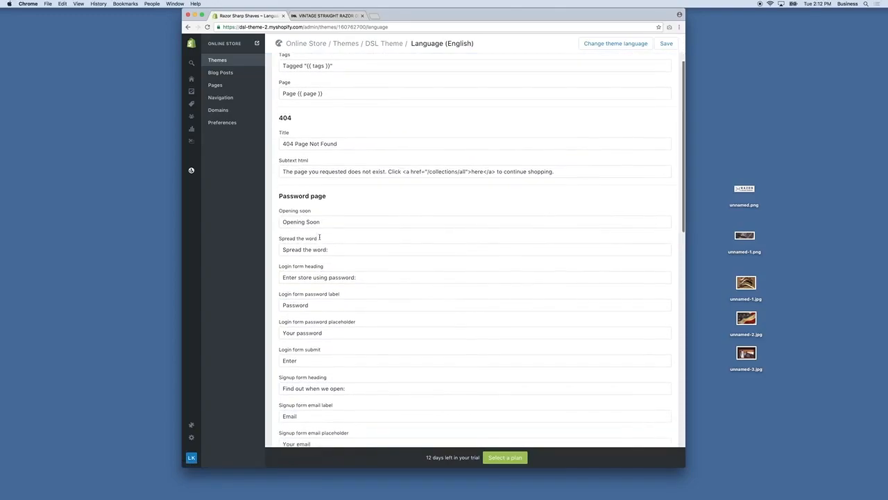
pyautogui.scroll(-2, 286, 390)
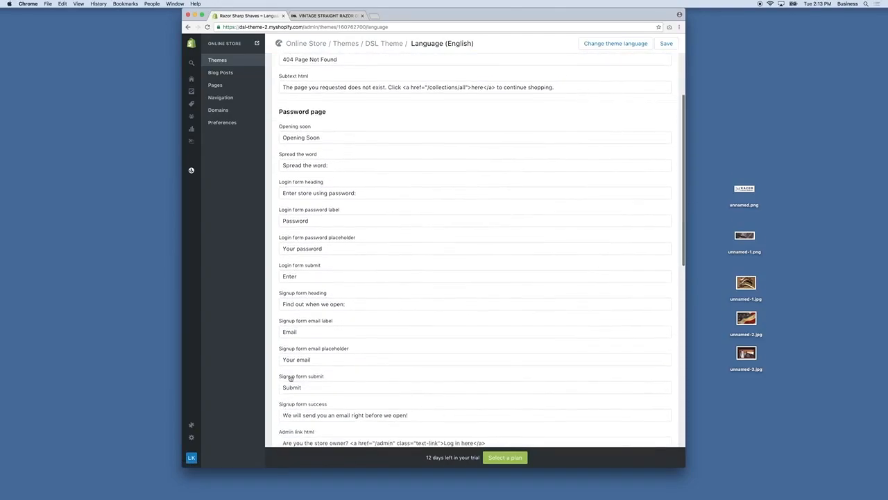
pyautogui.scroll(-2, 316, 387)
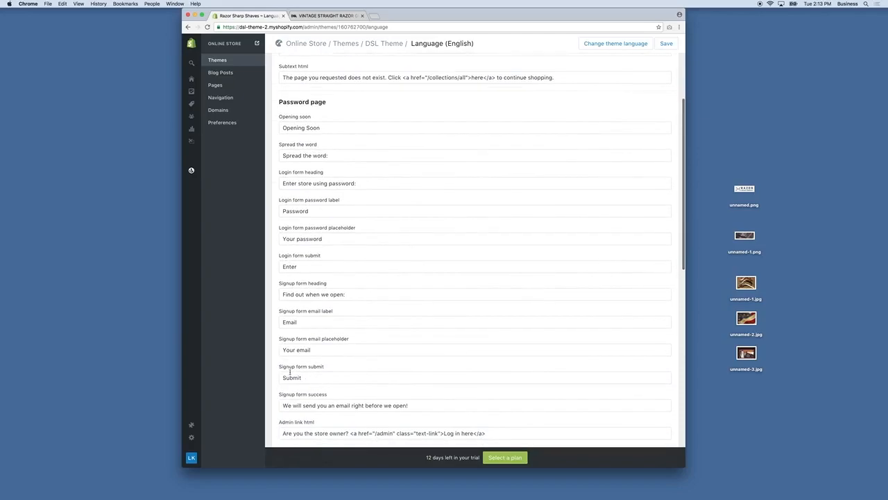
pyautogui.scroll(-2, 313, 375)
pyautogui.scroll(-6, 319, 375)
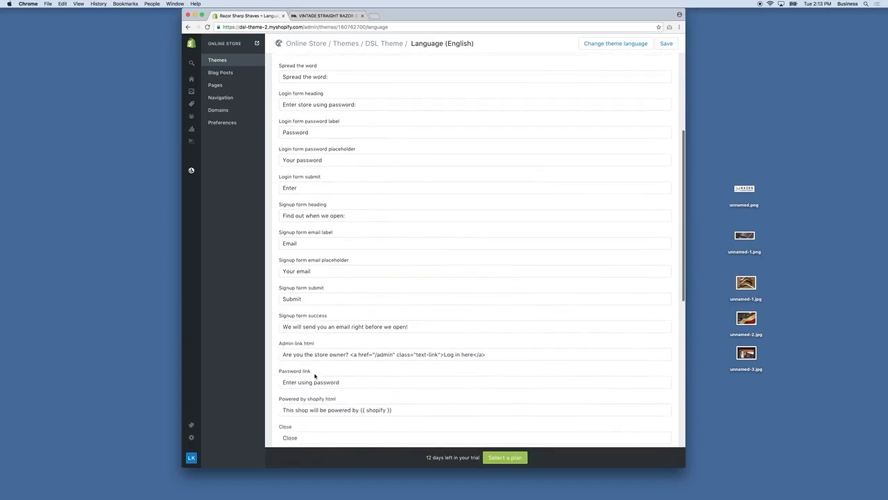
pyautogui.moveTo(405, 368); pyautogui.dragTo(275, 369)
pyautogui.scroll(-4, 332, 366)
pyautogui.scroll(-6, 332, 366)
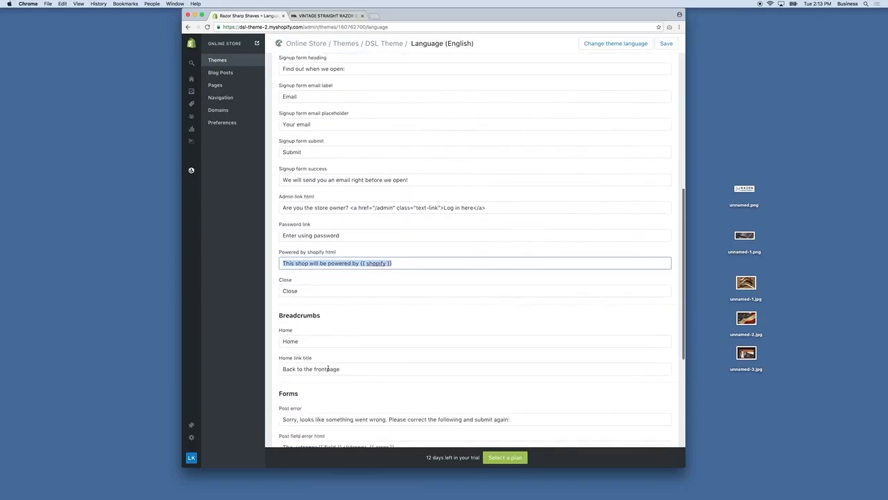
pyautogui.scroll(20, 398, 143)
pyautogui.click(320, 68)
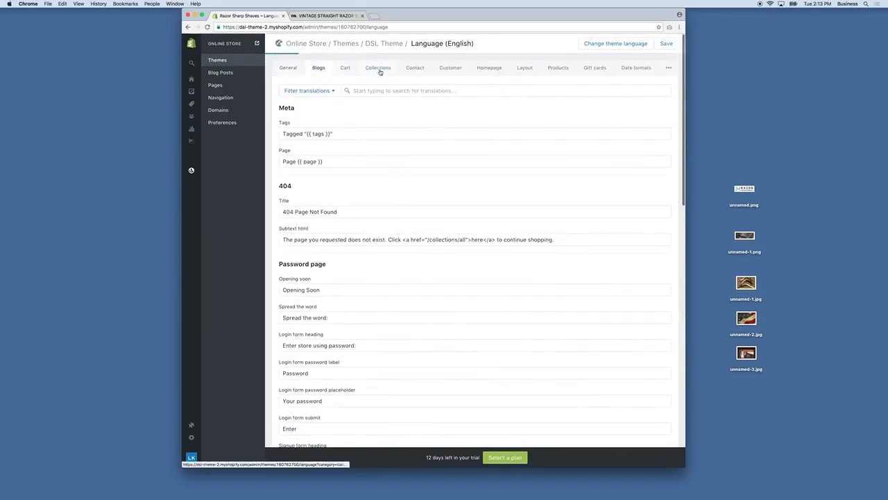
pyautogui.click(490, 69)
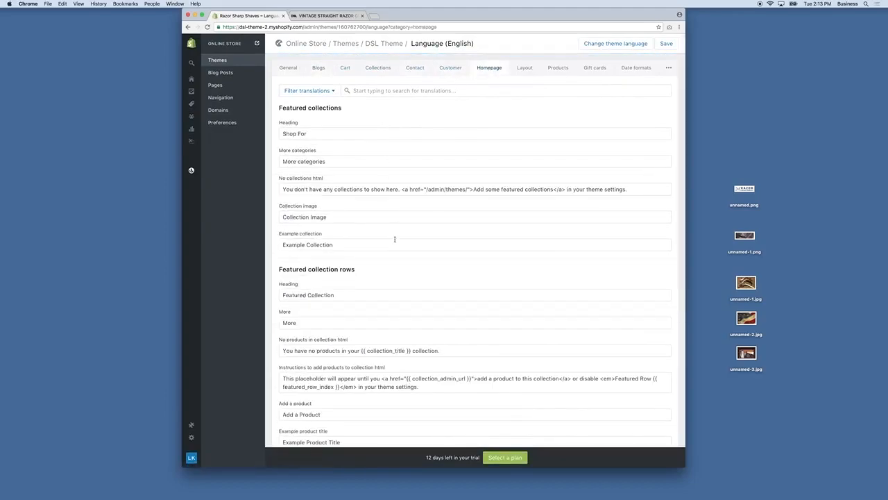
pyautogui.scroll(-2, 392, 250)
pyautogui.scroll(2, 503, 136)
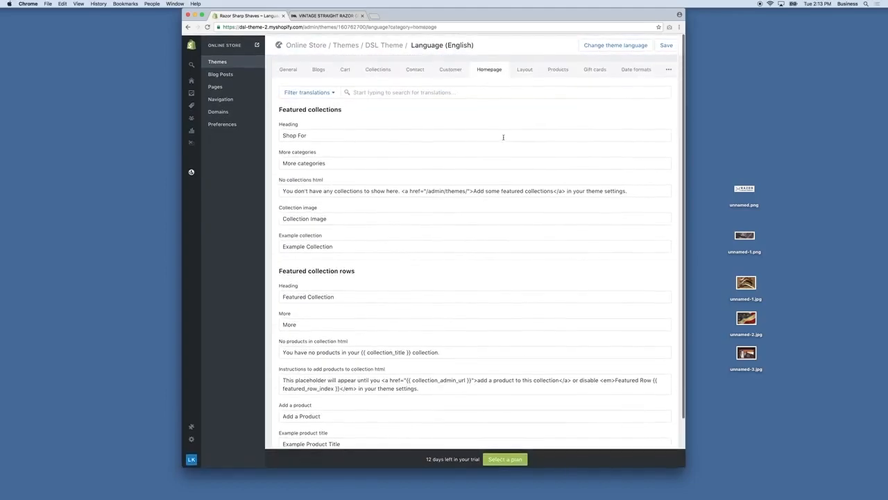
pyautogui.click(540, 72)
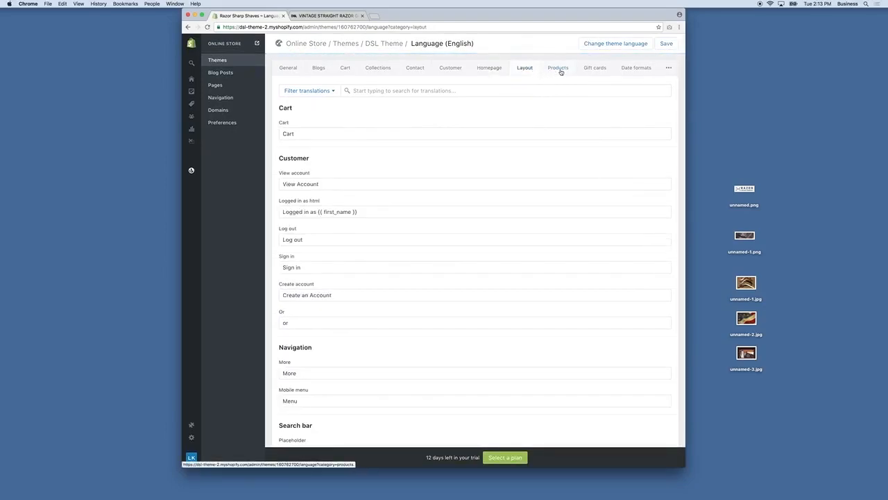
pyautogui.click(562, 68)
pyautogui.click(219, 61)
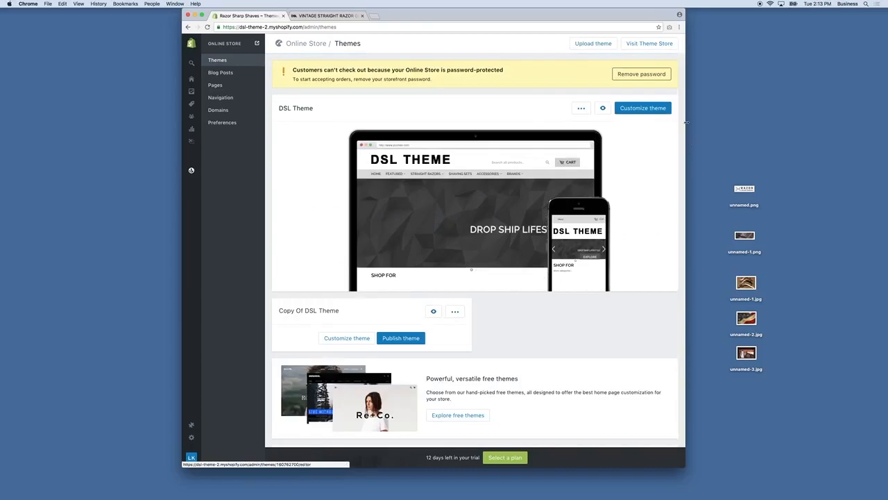
# Step: Dismiss the DSL Theme actions menu and open DSL Theme in the theme editor
pyautogui.click(582, 109)
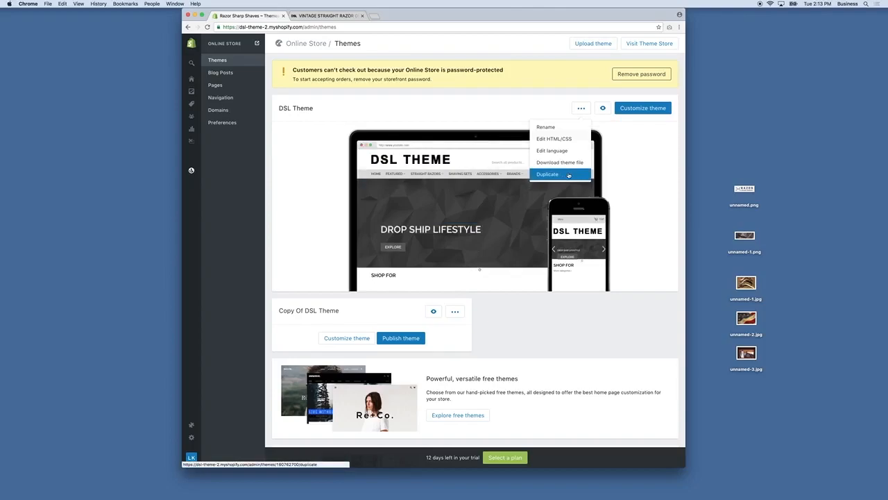
pyautogui.click(652, 109)
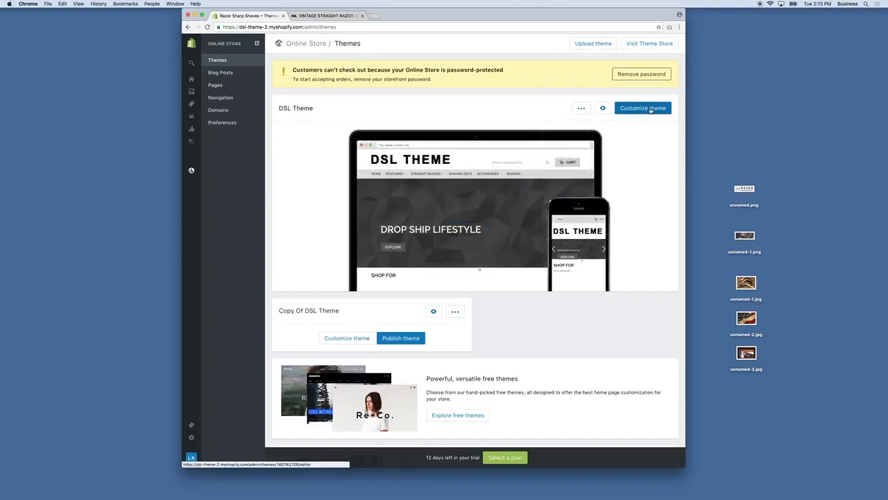
pyautogui.click(650, 109)
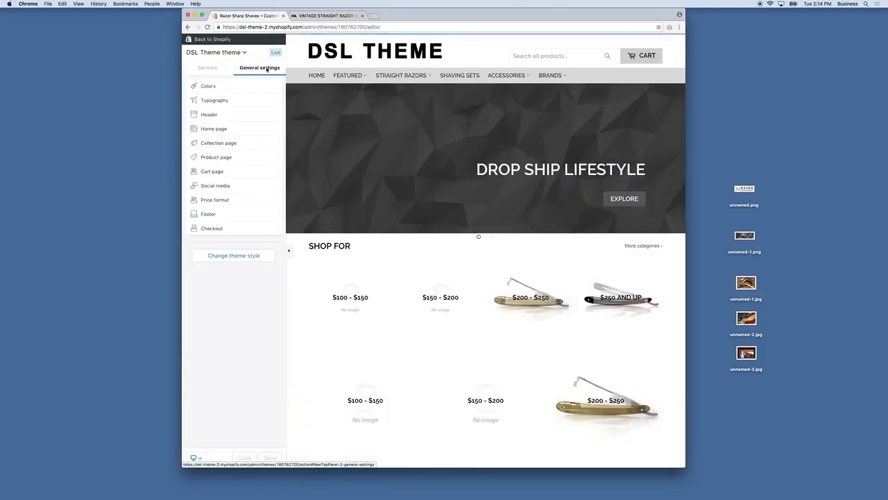
pyautogui.click(234, 54)
pyautogui.click(264, 67)
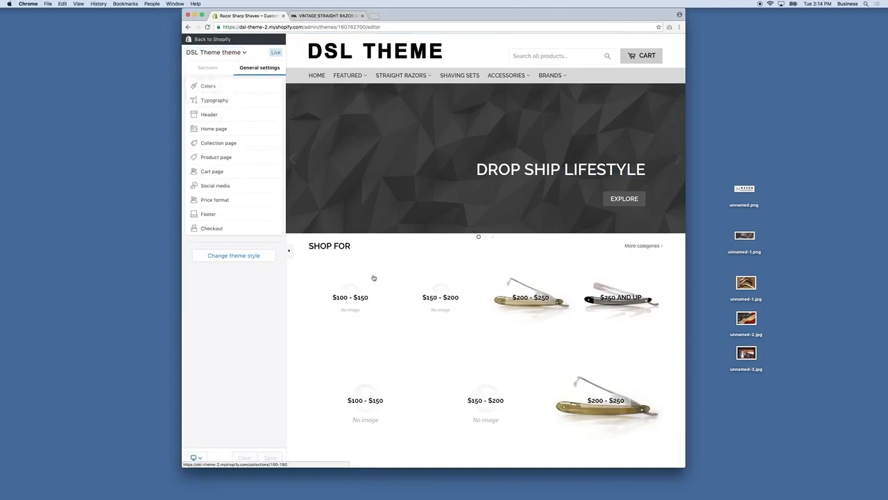
pyautogui.click(236, 54)
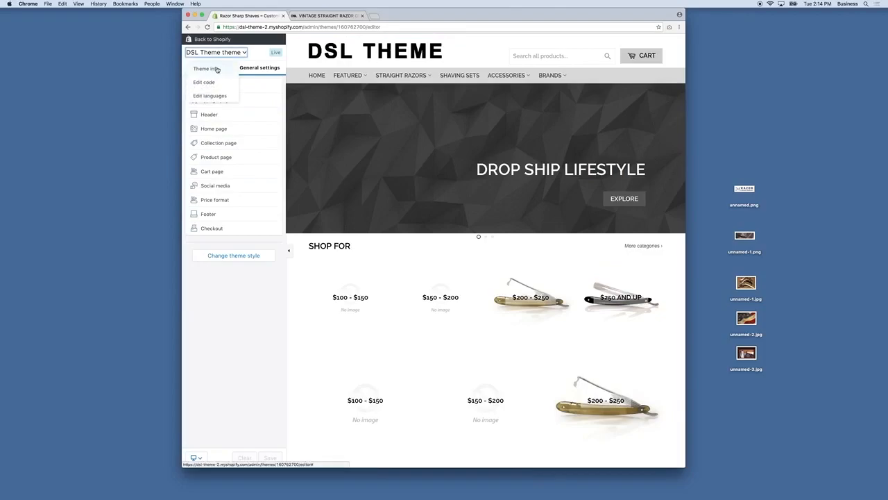
pyautogui.click(216, 69)
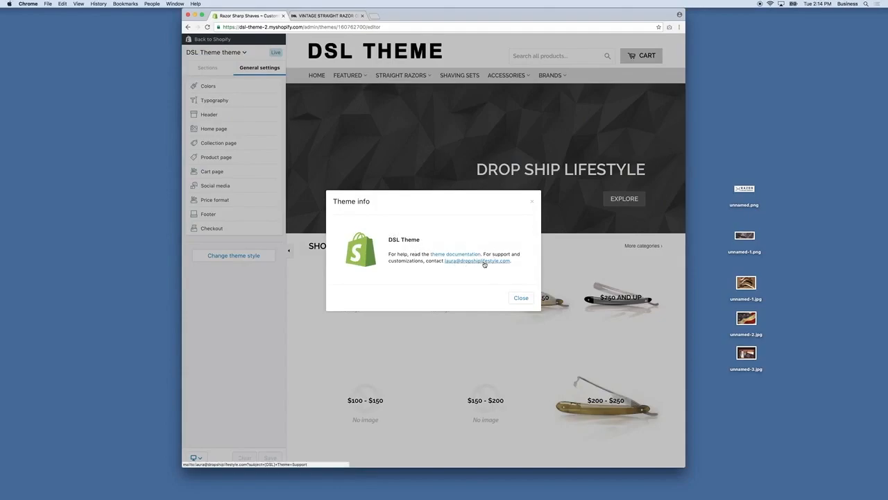
pyautogui.click(521, 299)
pyautogui.click(218, 54)
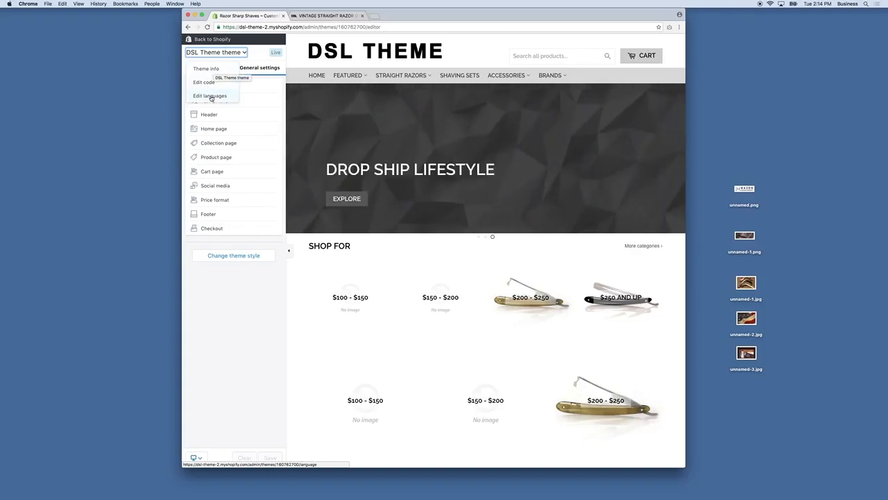
pyautogui.click(235, 294)
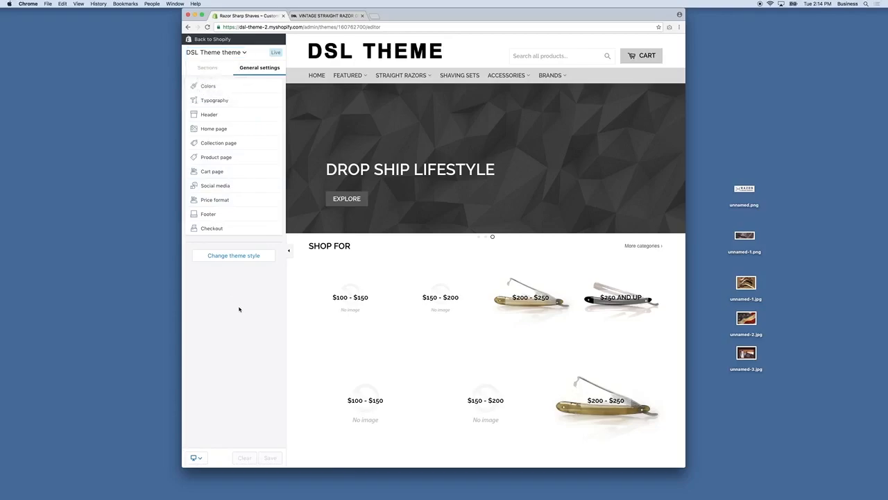
pyautogui.click(198, 458)
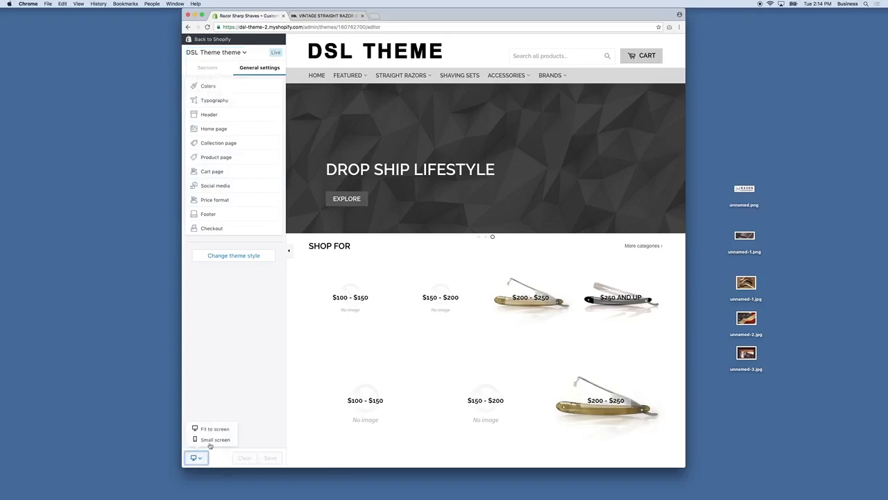
pyautogui.click(215, 440)
pyautogui.scroll(-3, 521, 259)
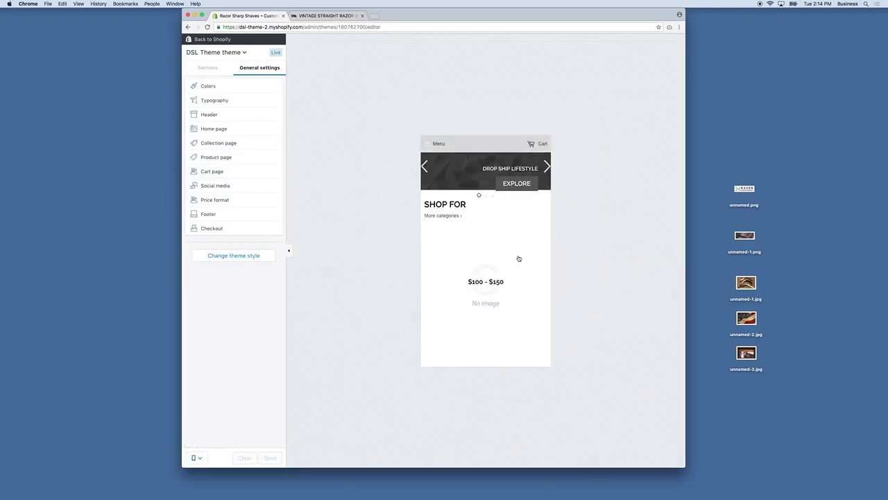
pyautogui.scroll(3, 515, 258)
pyautogui.click(197, 457)
pyautogui.click(210, 432)
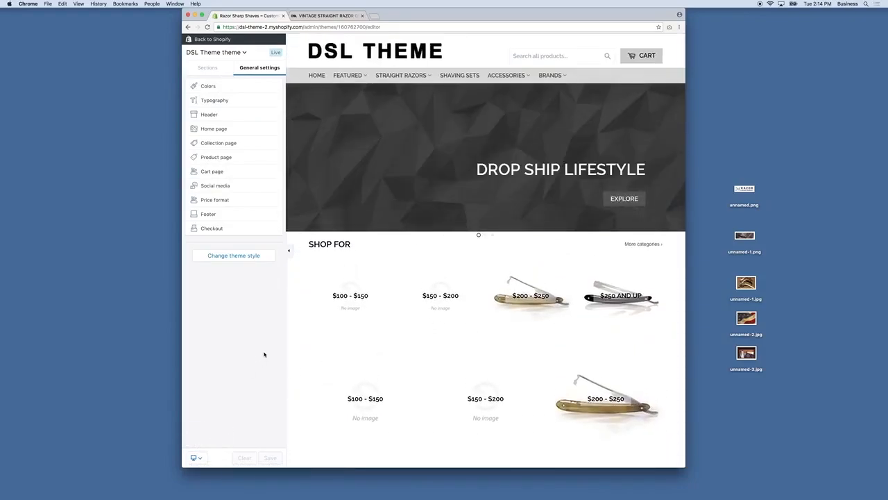
pyautogui.click(197, 459)
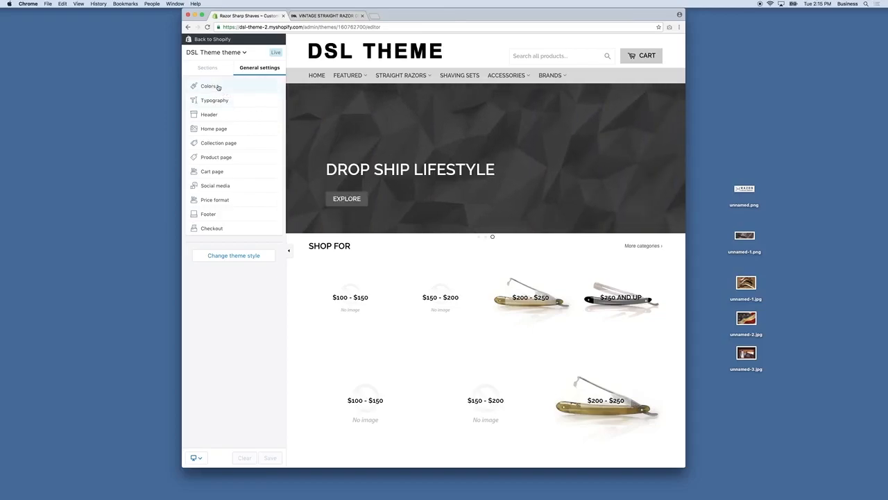
# Step: Uncheck Use a Custom Logo in Header settings and save, showing the RAZOR SHARP SHAVES title
pyautogui.click(211, 88)
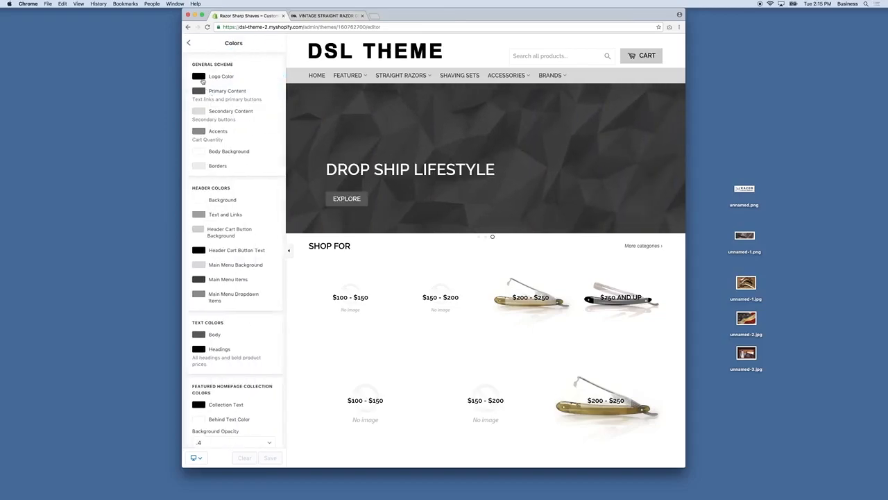
pyautogui.click(188, 42)
pyautogui.click(214, 99)
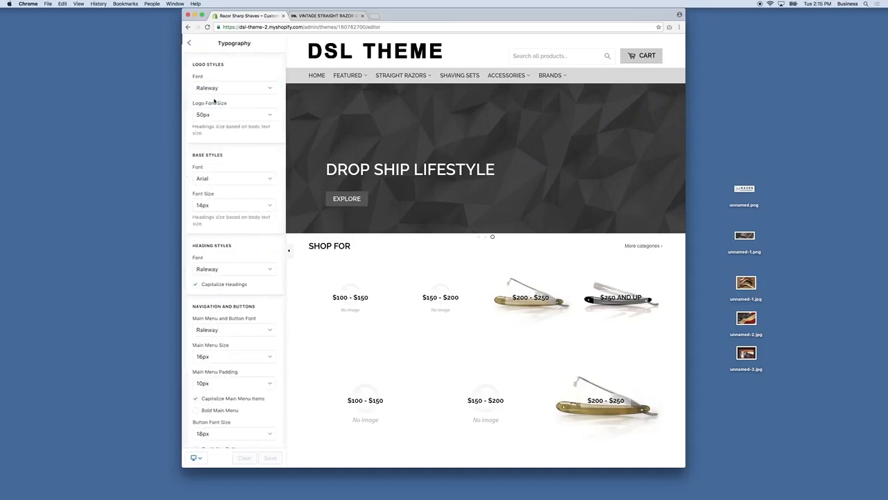
pyautogui.click(188, 42)
pyautogui.click(215, 115)
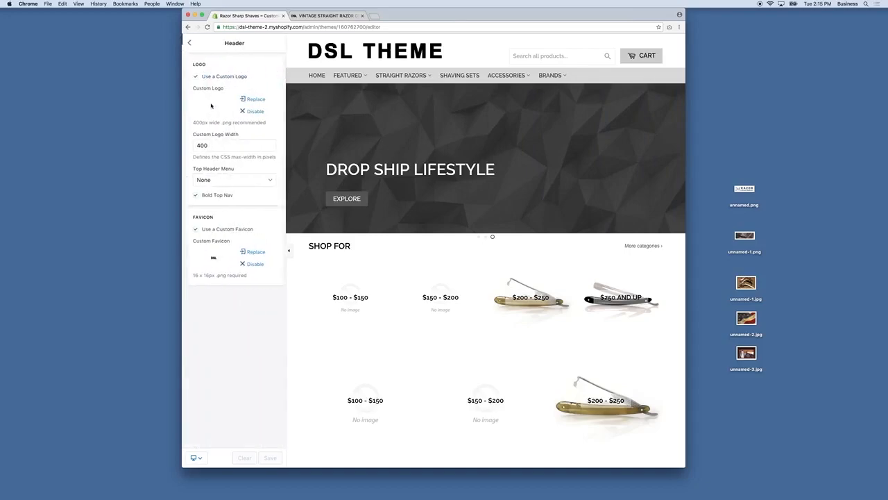
pyautogui.click(195, 76)
pyautogui.click(270, 457)
pyautogui.click(188, 43)
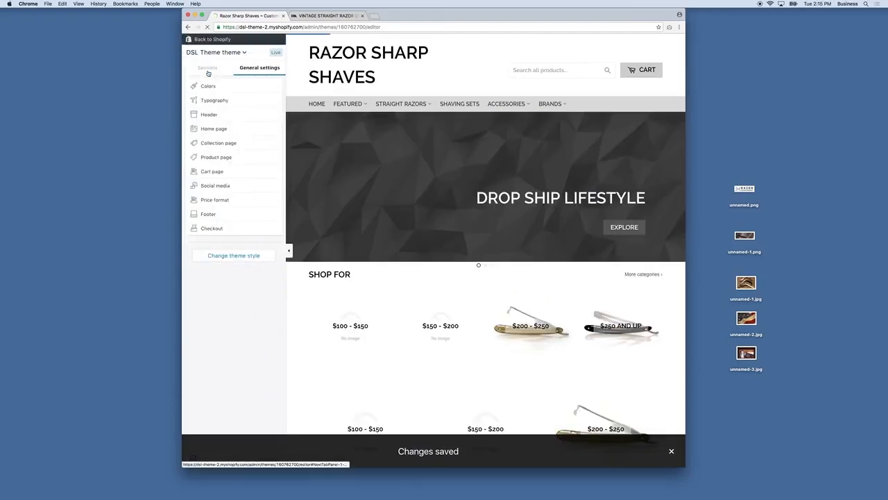
pyautogui.click(208, 86)
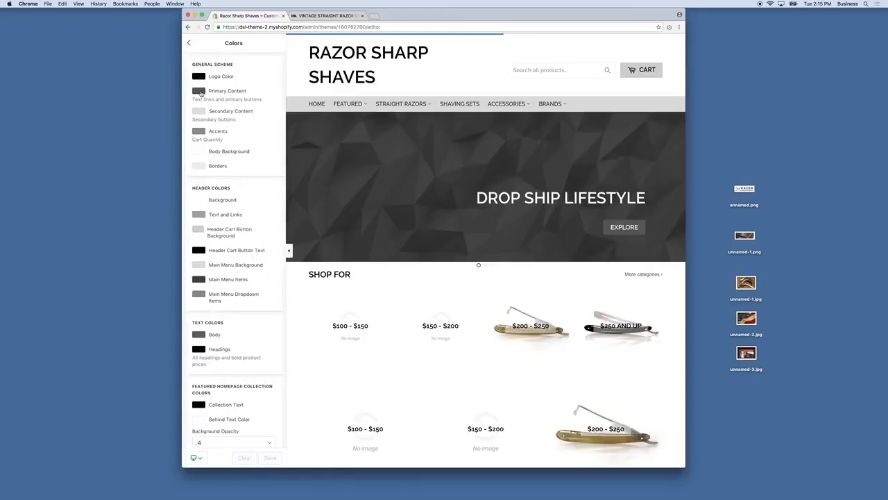
# Step: Set Primary Content to red #b50000 and Secondary Content to dark red #8b0000
pyautogui.click(199, 93)
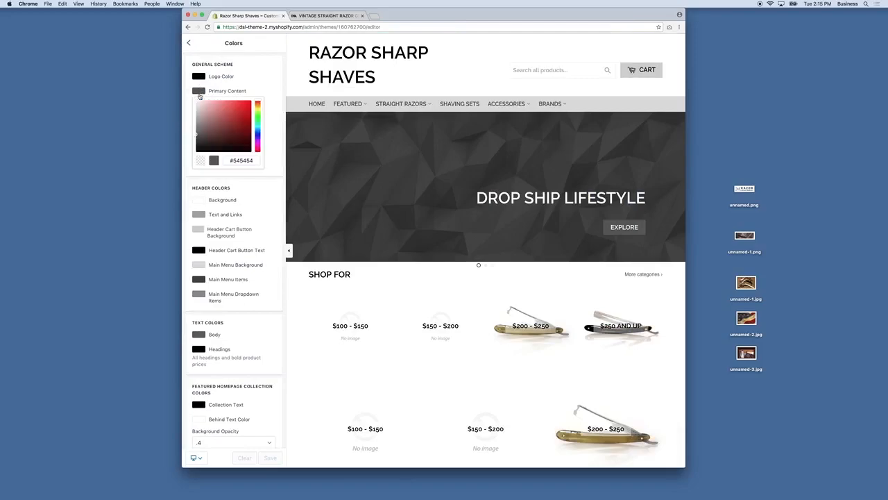
pyautogui.moveTo(232, 120); pyautogui.dragTo(254, 117)
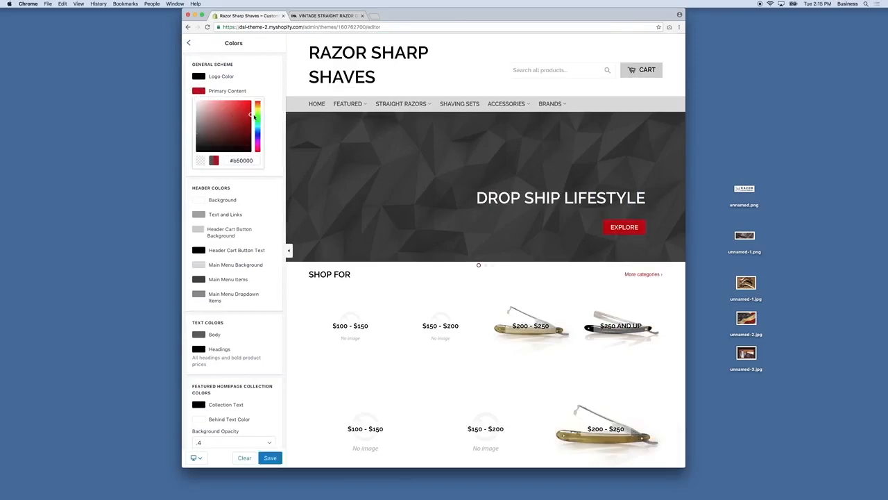
pyautogui.click(243, 160)
pyautogui.press('super+c')
pyautogui.press('Escape')
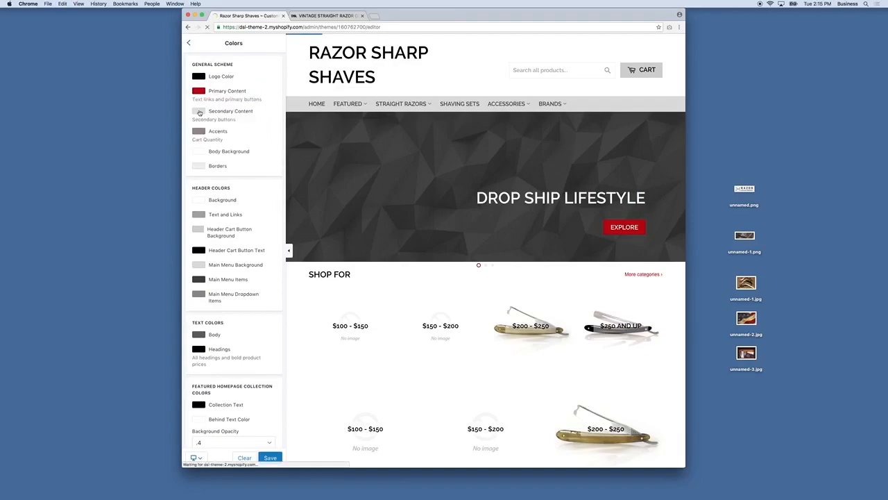
pyautogui.click(199, 111)
pyautogui.moveTo(238, 154); pyautogui.dragTo(253, 143)
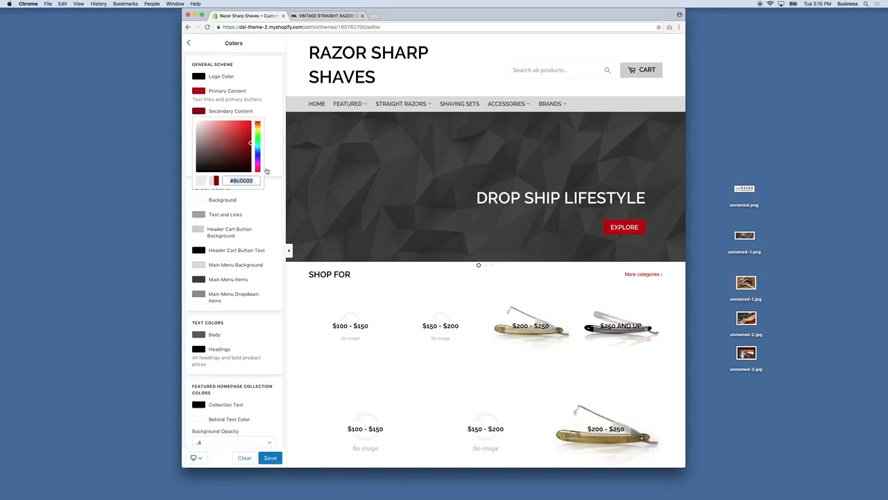
pyautogui.click(276, 144)
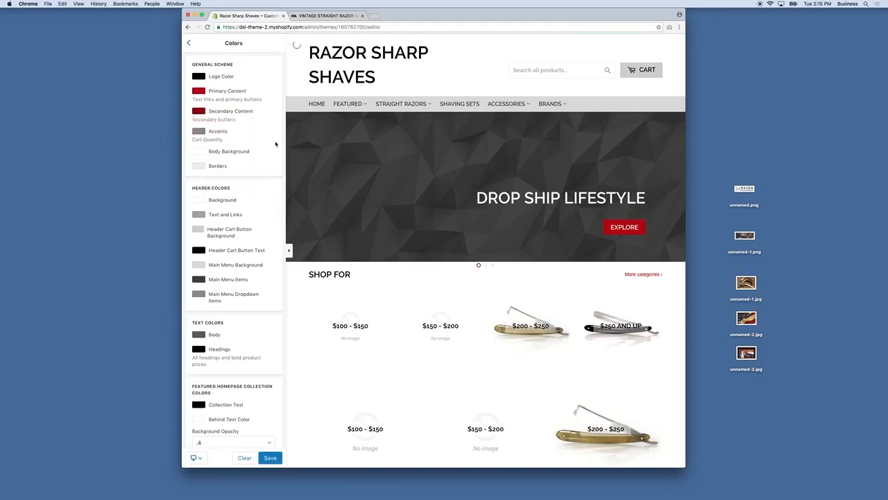
# Step: Check the borders and body background colour pickers, leaving them unchanged
pyautogui.click(199, 165)
pyautogui.click(264, 165)
pyautogui.click(198, 91)
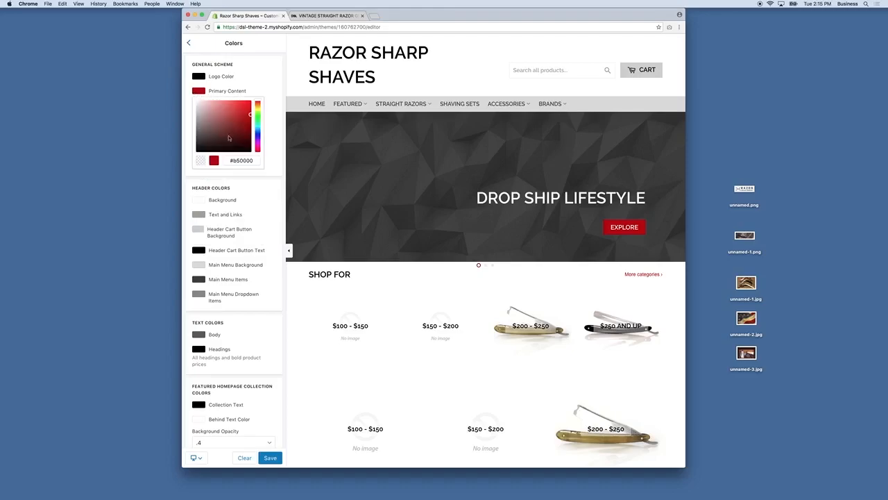
pyautogui.click(271, 171)
pyautogui.click(269, 168)
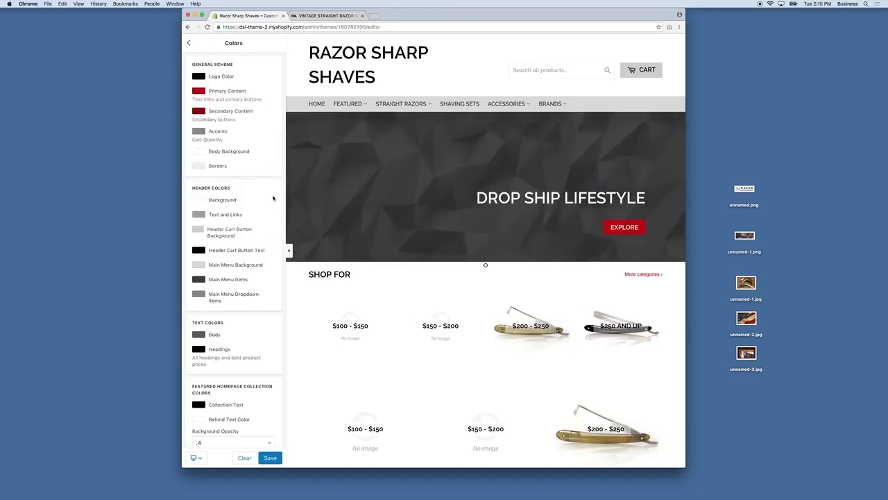
pyautogui.scroll(-1, 202, 177)
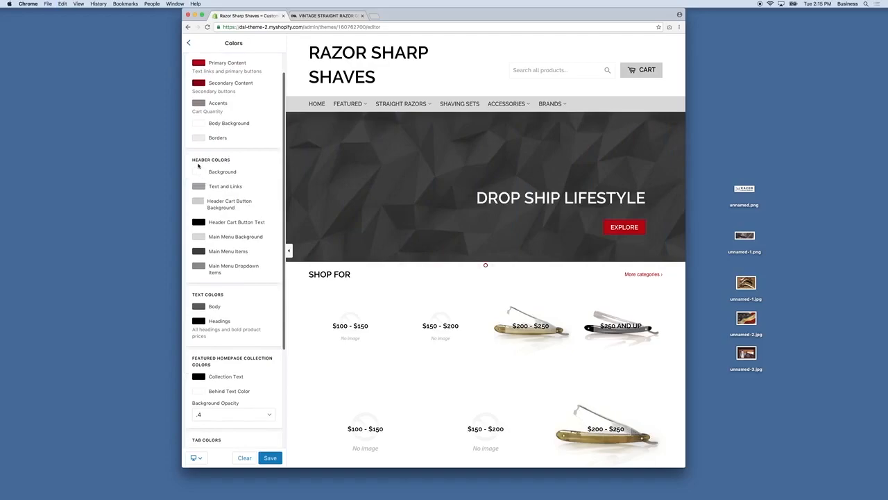
pyautogui.scroll(1, 198, 165)
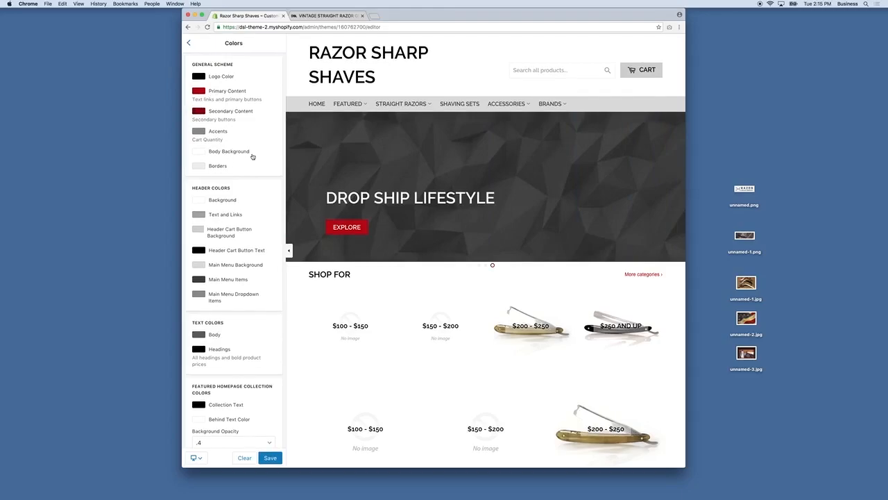
# Step: Search Google for 'adobe kuler' in a new Chrome window and open the Adobe Kuler colour wheel
pyautogui.press('super+n')
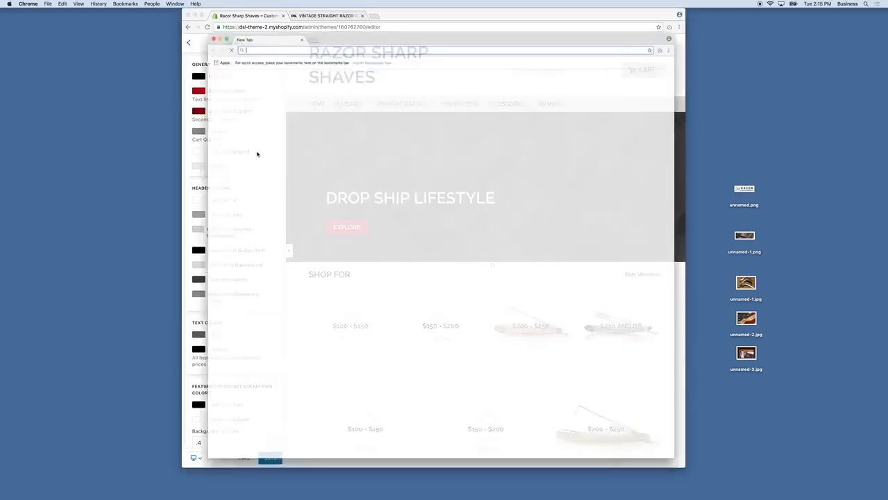
pyautogui.write('adobe kuler')
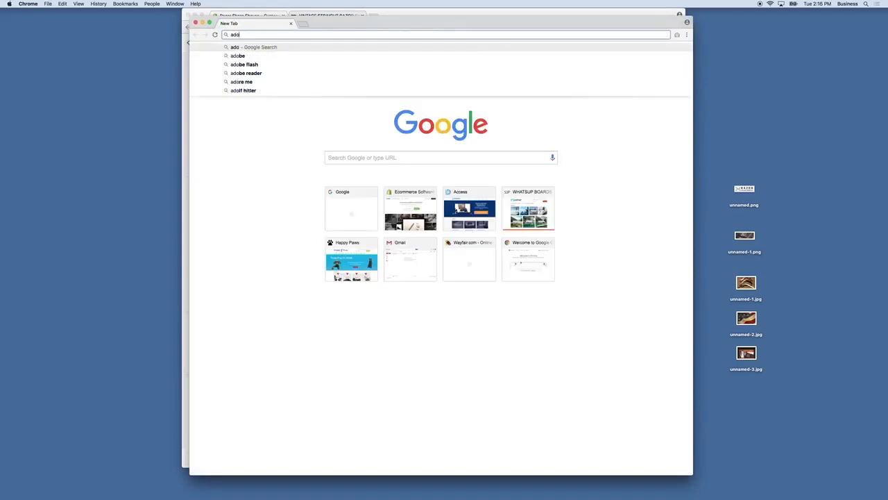
pyautogui.press('Return')
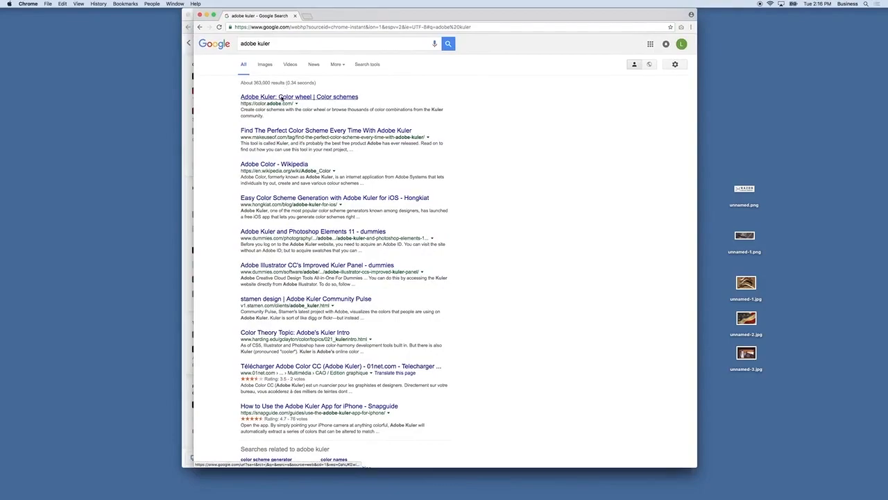
pyautogui.click(285, 98)
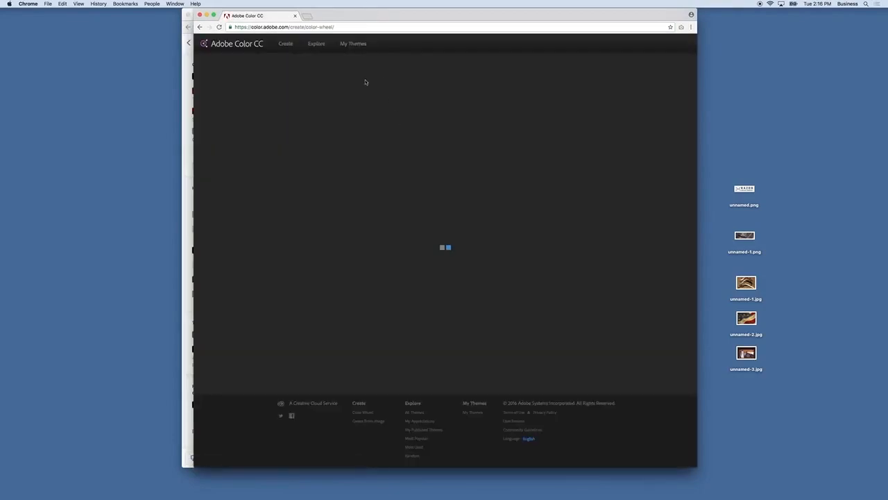
# Step: Extract a five-colour theme from unnamed-2.jpg, dragging a picker to sample a lighter red fifth swatch
pyautogui.click(317, 43)
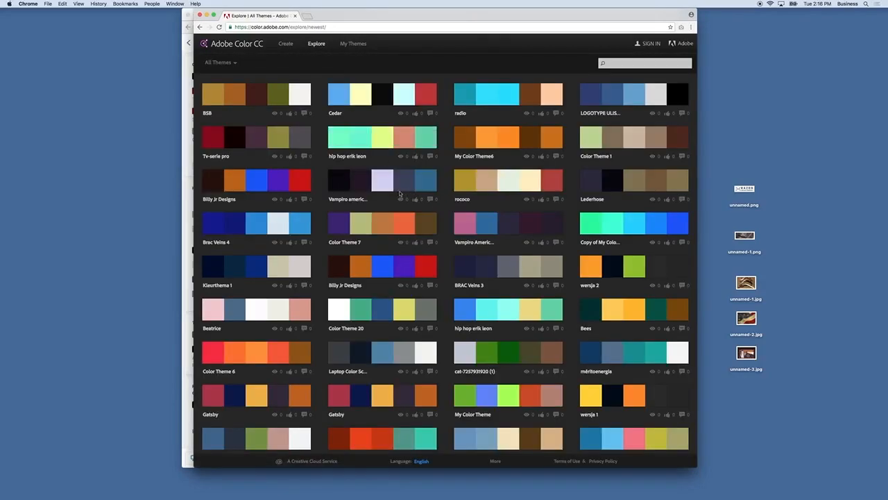
pyautogui.click(285, 44)
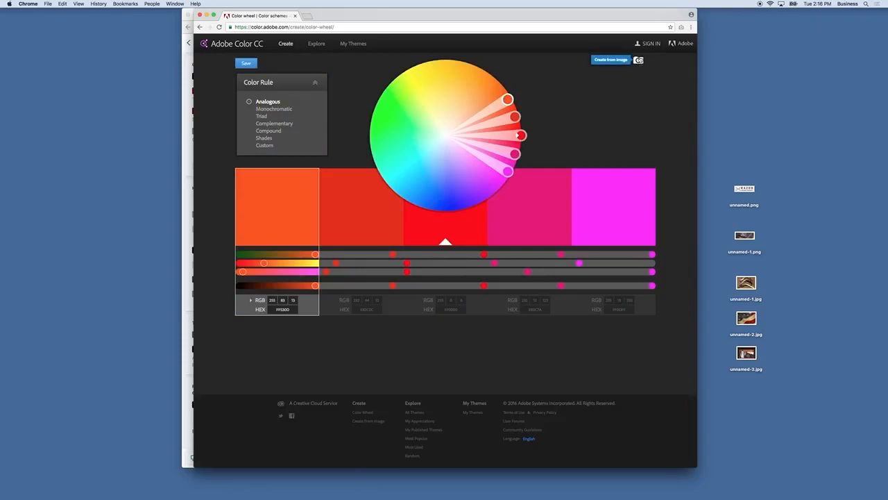
pyautogui.click(638, 61)
pyautogui.click(390, 65)
pyautogui.press('space')
pyautogui.press('space')
pyautogui.doubleClick(390, 66)
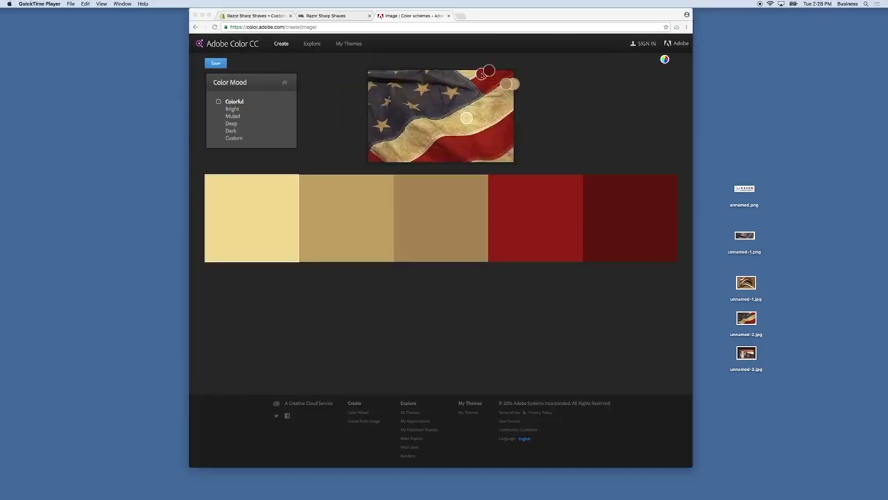
pyautogui.click(479, 77)
pyautogui.moveTo(487, 71); pyautogui.dragTo(505, 88)
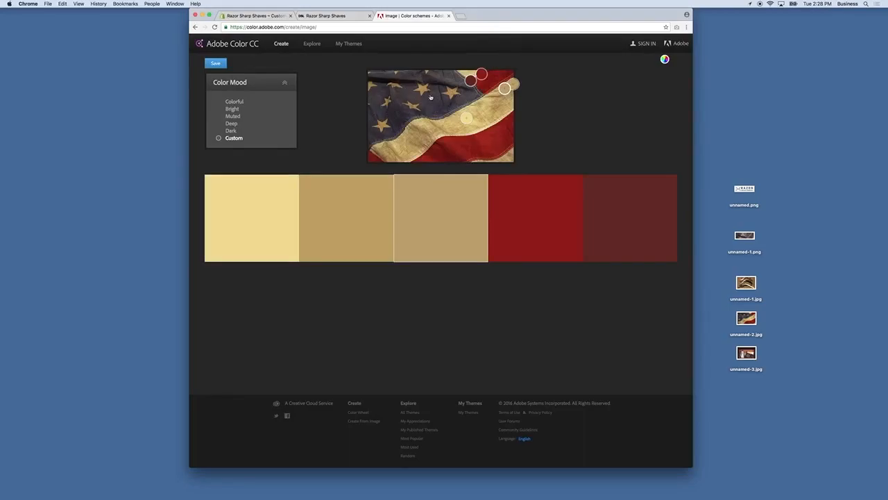
# Step: Set primary content colour to #800000, secondary to #cc0000, and shift the borders hue toward yellow
pyautogui.click(448, 15)
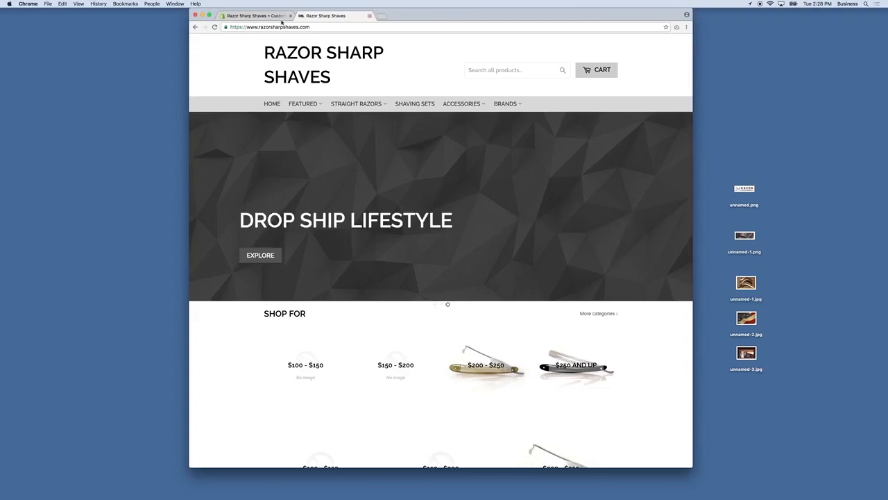
pyautogui.click(253, 15)
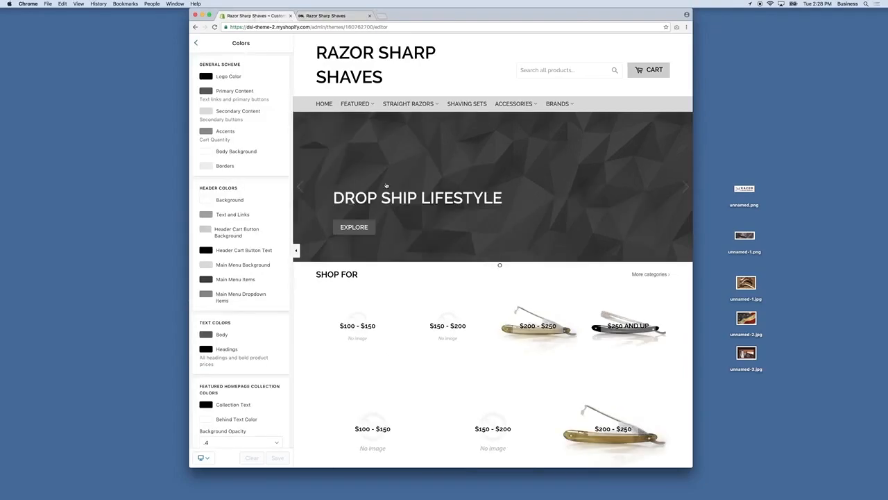
pyautogui.click(205, 90)
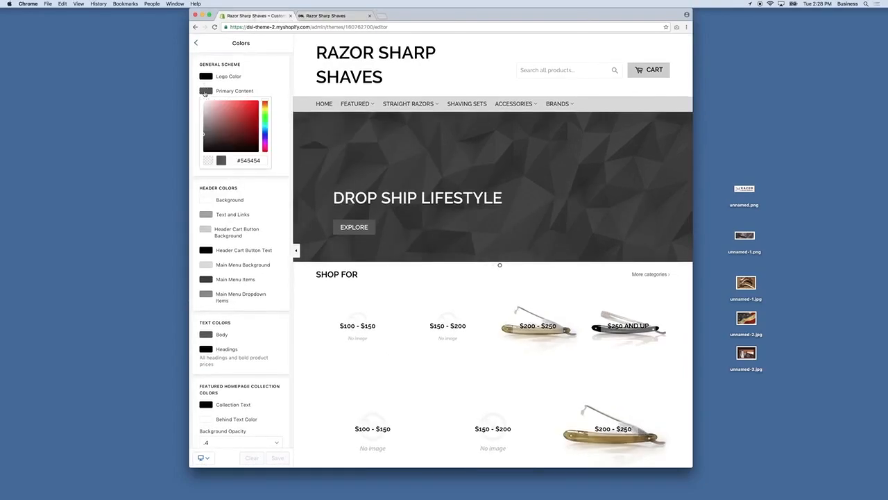
pyautogui.moveTo(244, 130); pyautogui.dragTo(269, 128)
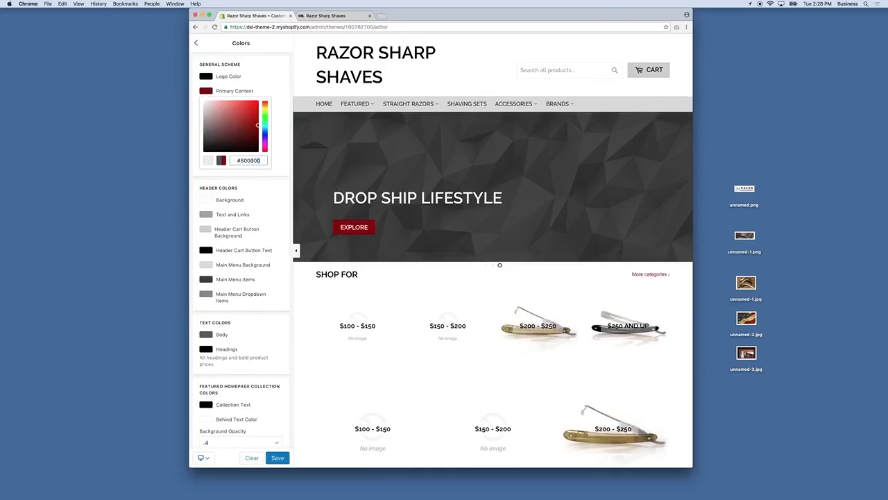
pyautogui.click(283, 114)
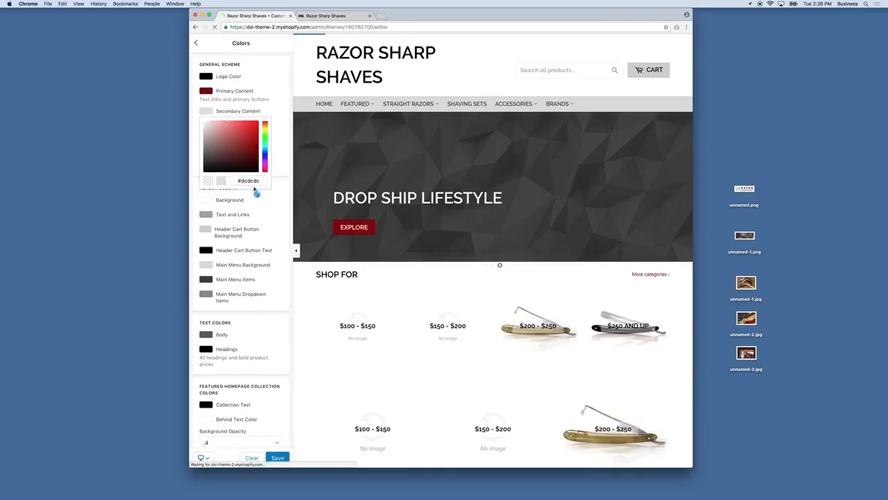
pyautogui.click(257, 130)
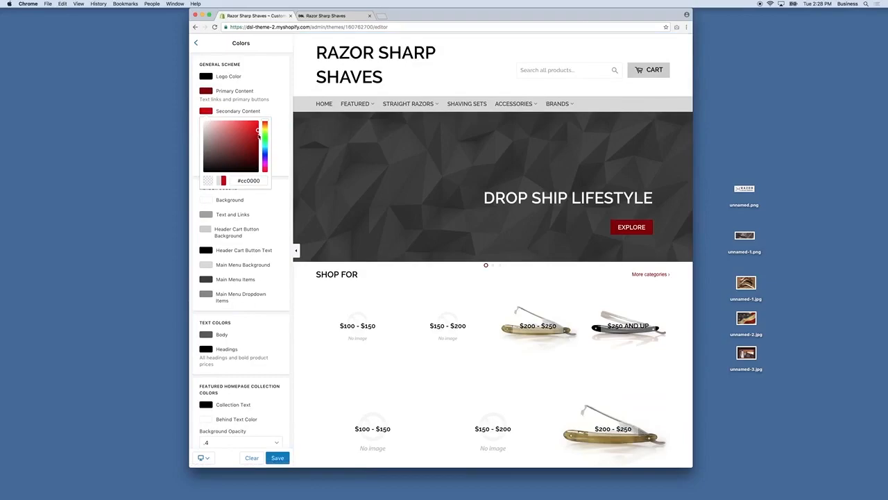
pyautogui.click(279, 145)
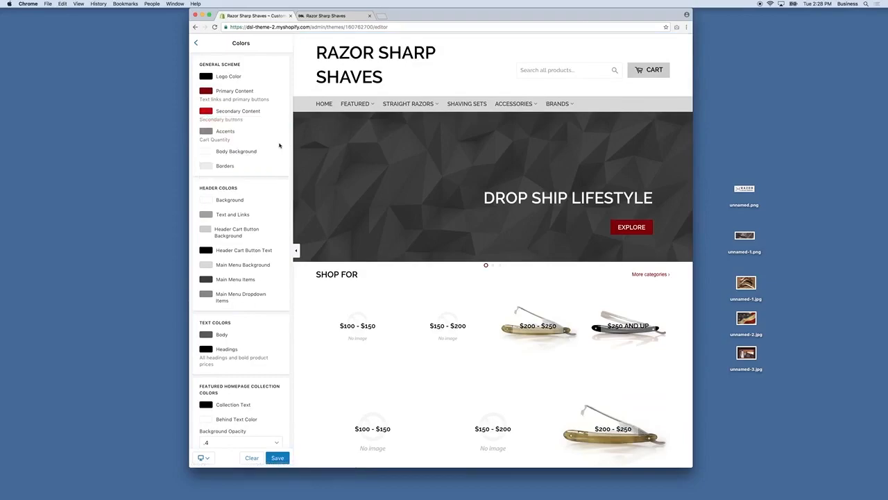
pyautogui.click(206, 166)
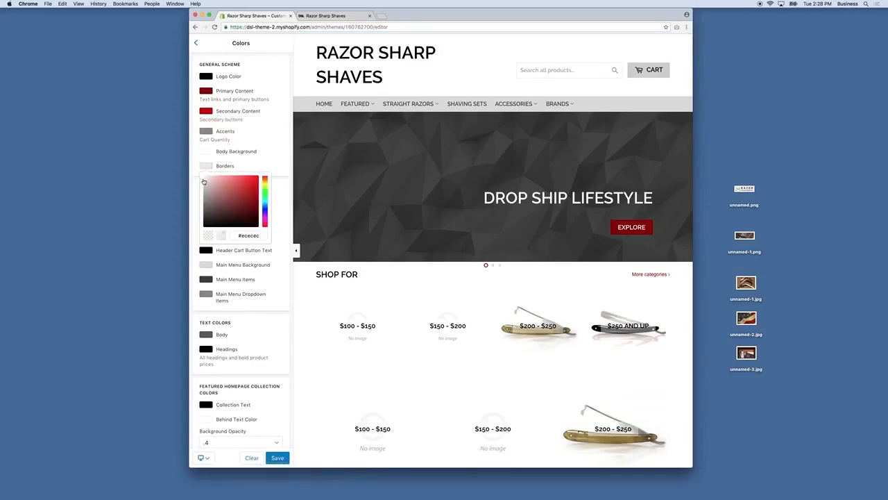
pyautogui.click(265, 186)
pyautogui.moveTo(260, 235); pyautogui.dragTo(238, 235)
pyautogui.press('super+c')
pyautogui.click(270, 162)
# Step: Give the header cart button a #800000 background, copied from primary content, with white text
pyautogui.scroll(-1, 268, 165)
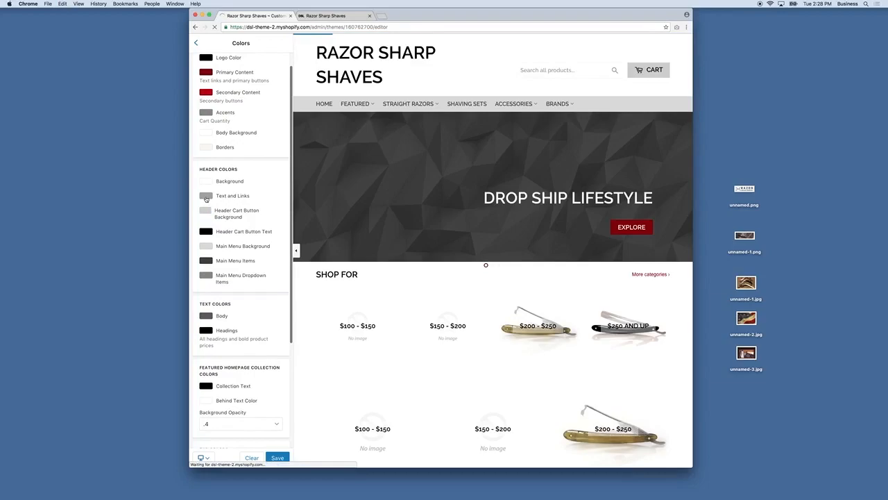
pyautogui.click(207, 212)
pyautogui.click(206, 72)
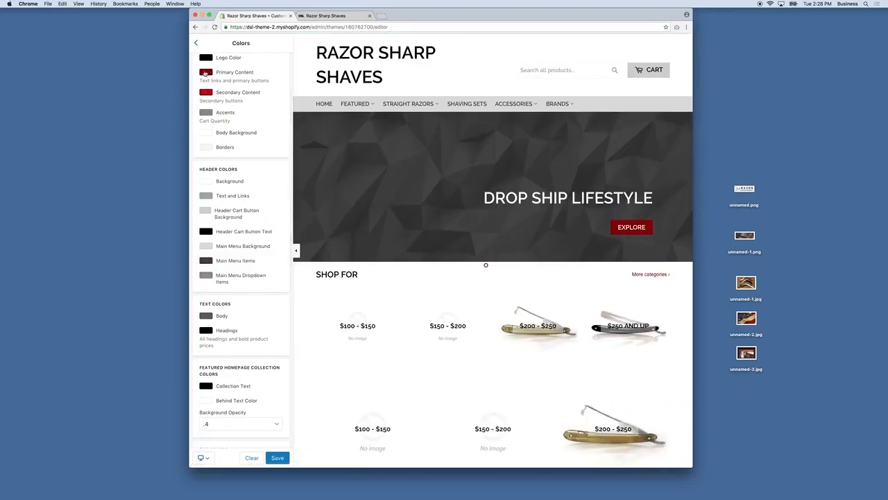
pyautogui.moveTo(238, 142); pyautogui.dragTo(279, 149)
pyautogui.press('super+c')
pyautogui.click(206, 195)
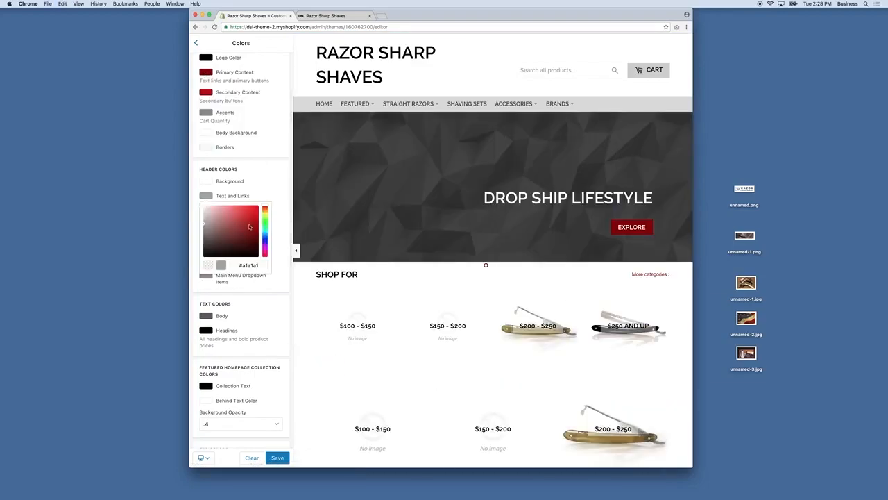
pyautogui.click(245, 193)
pyautogui.click(206, 211)
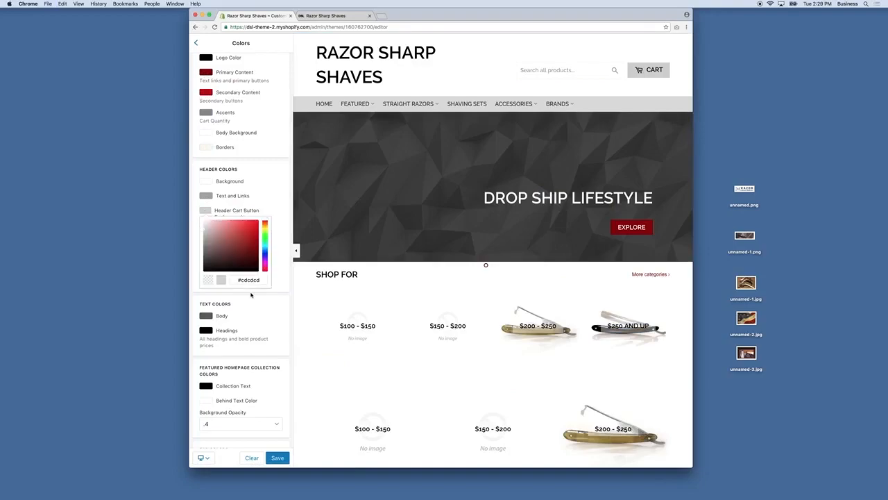
pyautogui.press('super+a')
pyautogui.press('super+v')
pyautogui.click(257, 198)
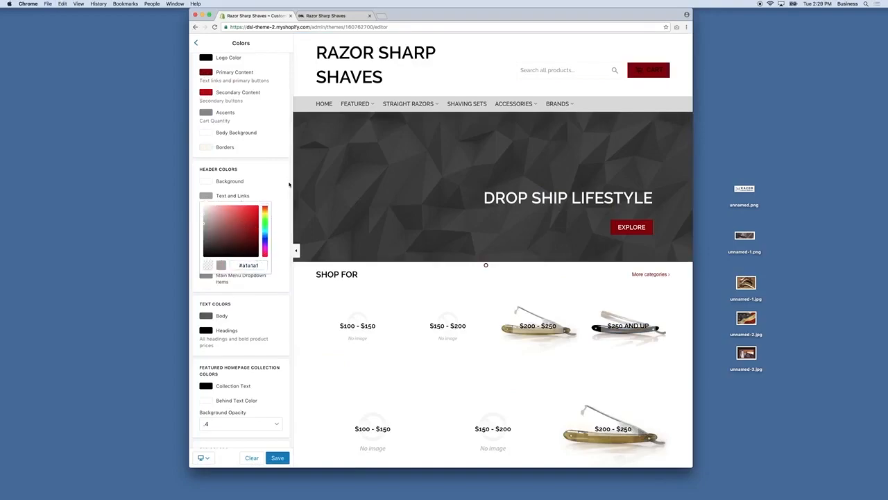
pyautogui.click(289, 184)
pyautogui.click(206, 232)
pyautogui.moveTo(205, 242); pyautogui.dragTo(202, 231)
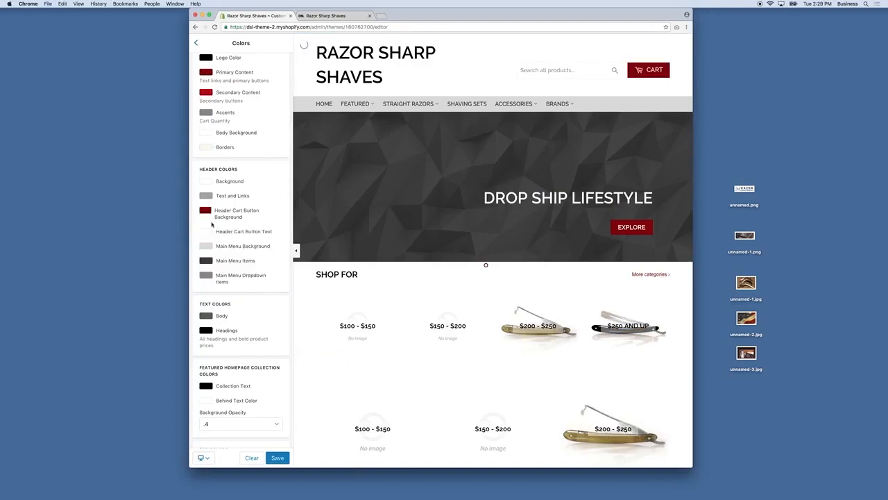
# Step: Make the main menu items white on a dark grey main menu background
pyautogui.scroll(2, 268, 178)
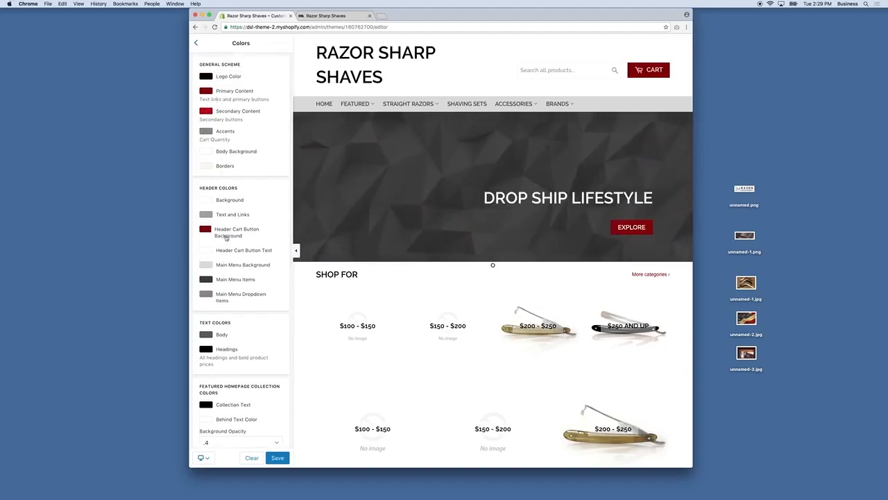
pyautogui.click(206, 282)
pyautogui.moveTo(206, 293); pyautogui.dragTo(193, 268)
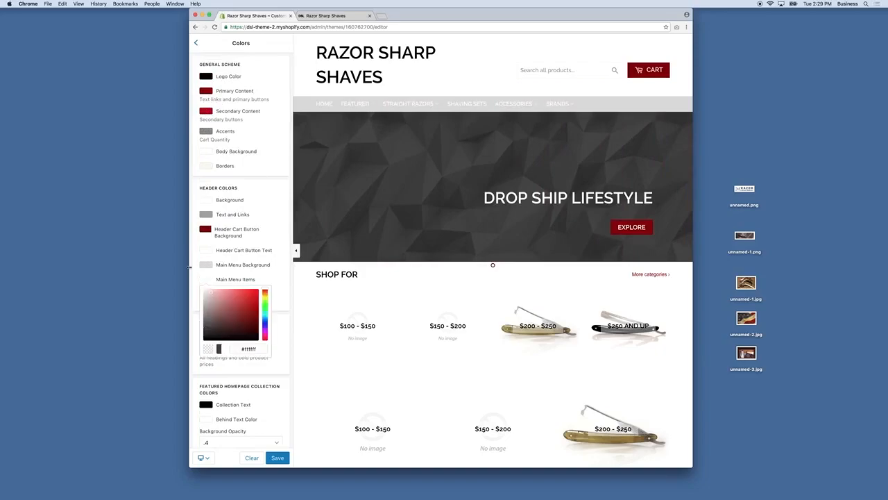
pyautogui.click(192, 266)
pyautogui.click(204, 265)
pyautogui.moveTo(222, 305); pyautogui.dragTo(198, 317)
pyautogui.click(197, 318)
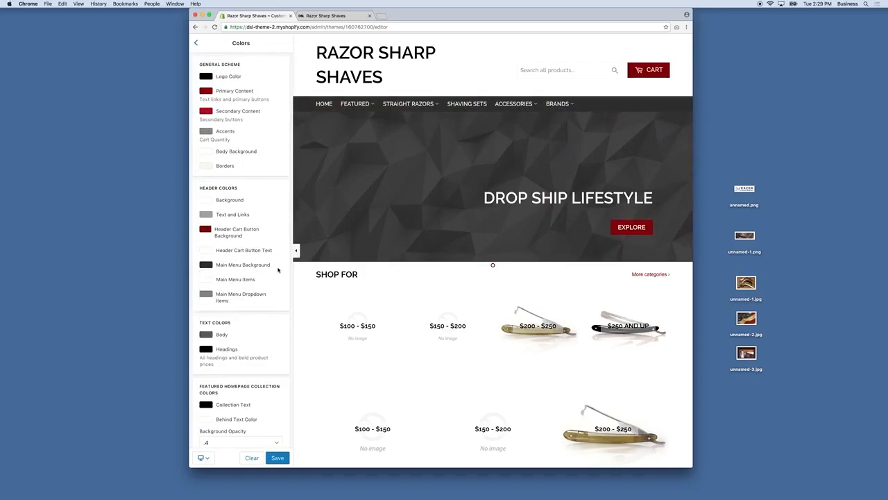
pyautogui.scroll(-1, 278, 269)
pyautogui.scroll(-5, 251, 284)
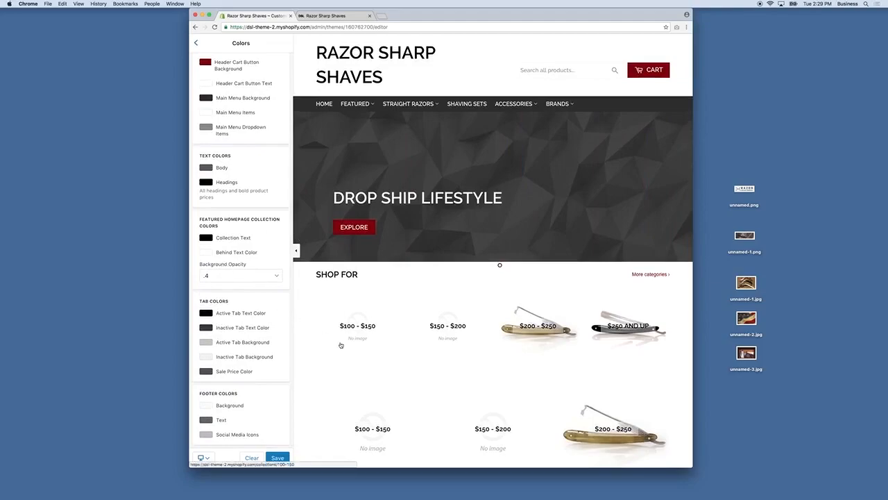
# Step: Preview the Best Sellers collection and set Main Menu Dropdown Items to a darker grey
pyautogui.moveTo(356, 104)
pyautogui.click(362, 119)
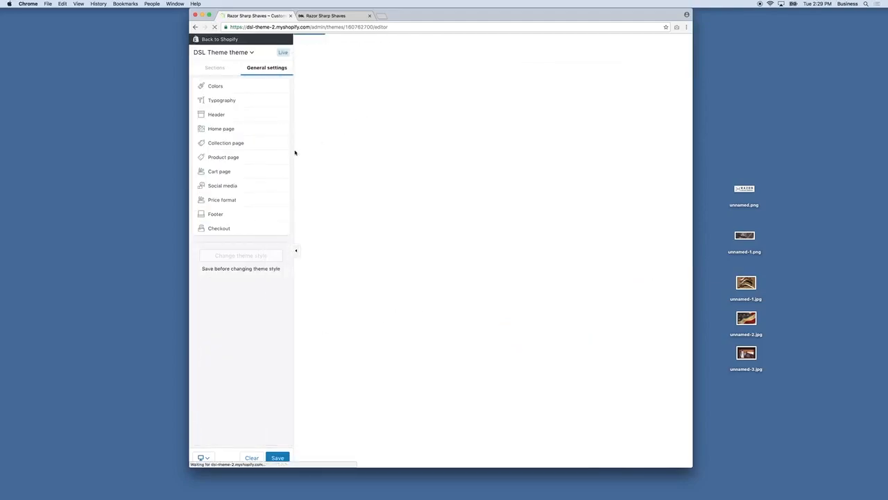
pyautogui.click(215, 85)
pyautogui.scroll(-3, 214, 208)
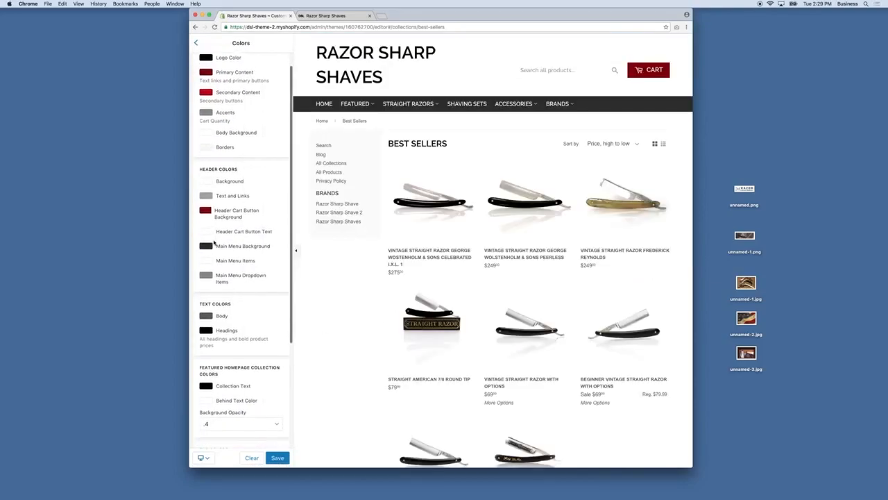
pyautogui.click(206, 245)
pyautogui.click(203, 281)
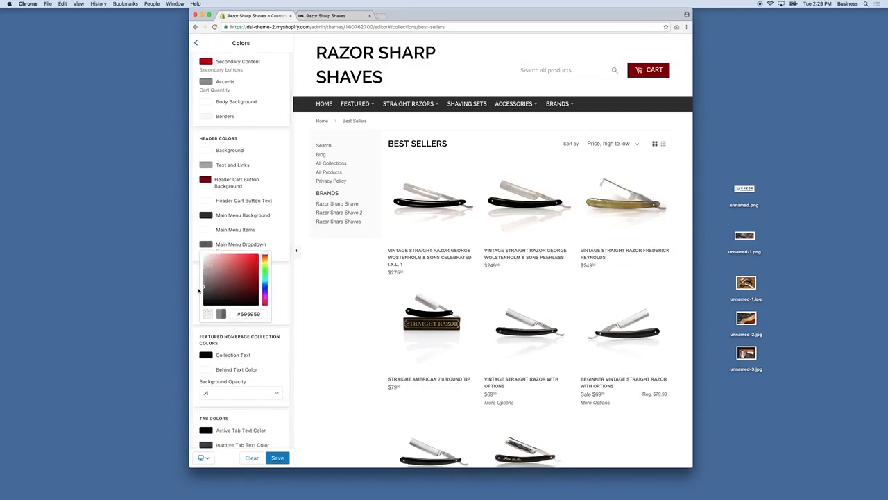
pyautogui.click(198, 277)
pyautogui.scroll(-7, 225, 299)
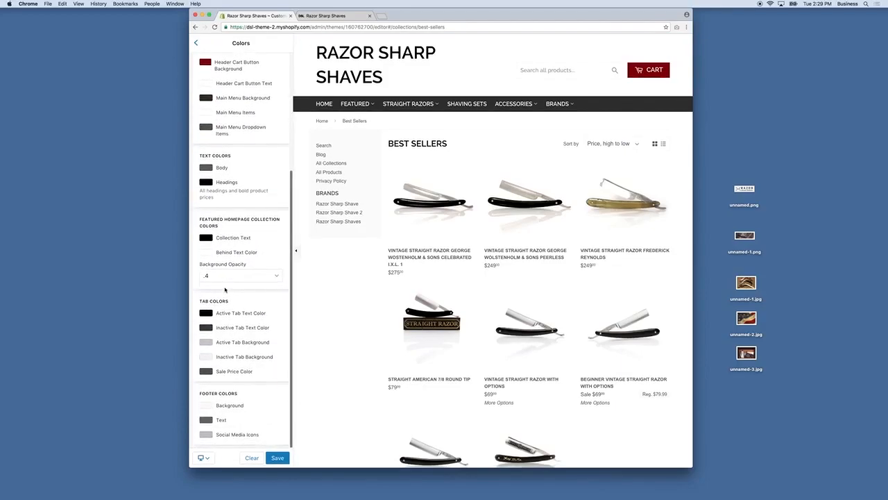
# Step: Open the first best-selling razor's product page and copy the cart button's #800000 value
pyautogui.click(435, 199)
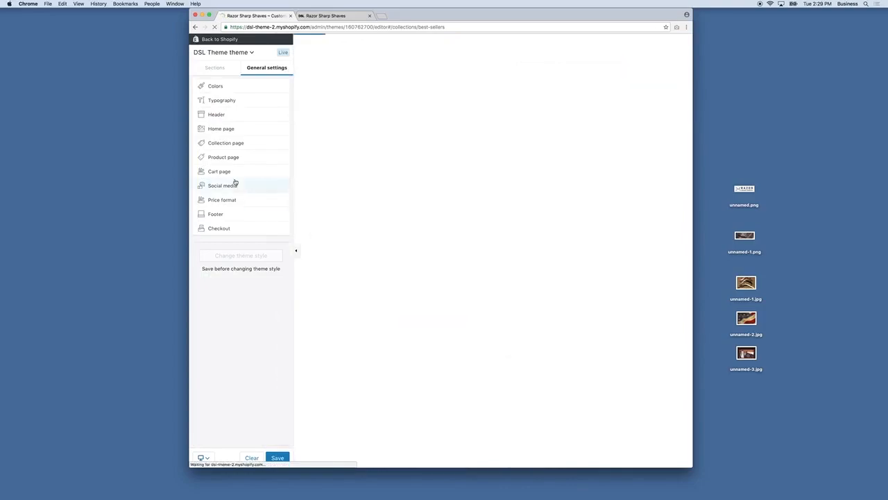
pyautogui.click(218, 91)
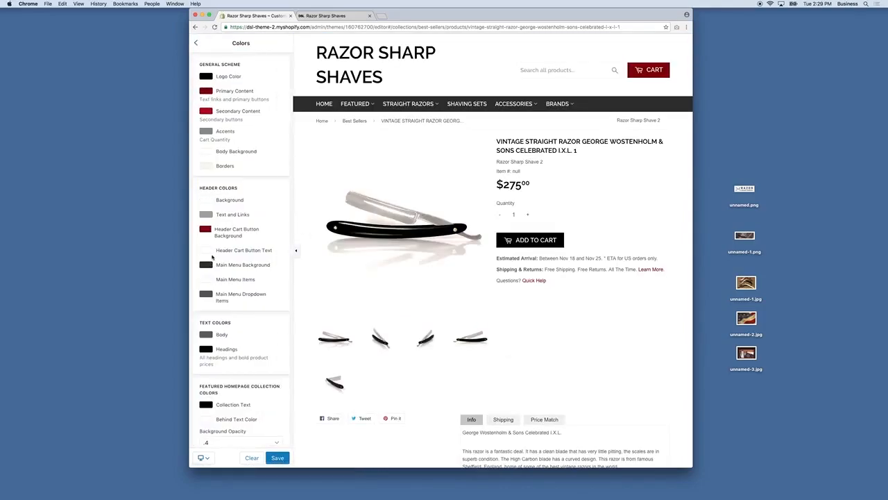
pyautogui.scroll(-10, 231, 291)
pyautogui.scroll(-5, 400, 317)
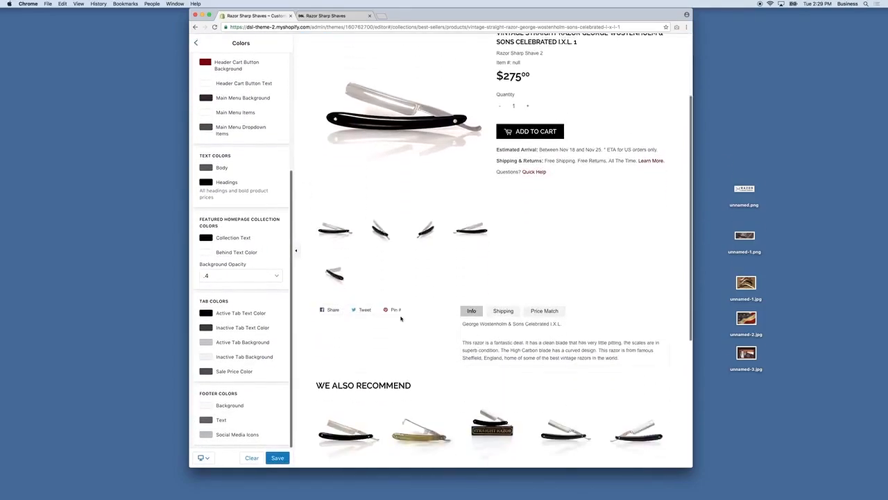
pyautogui.scroll(2, 216, 122)
pyautogui.click(207, 100)
pyautogui.moveTo(236, 168); pyautogui.dragTo(273, 173)
pyautogui.press('super+c')
pyautogui.click(265, 280)
# Step: Paste dark red into the active tab text colour and lighten the active tab background
pyautogui.scroll(-1, 266, 291)
pyautogui.click(206, 313)
pyautogui.moveTo(236, 382); pyautogui.dragTo(281, 385)
pyautogui.press('super+v')
pyautogui.click(282, 309)
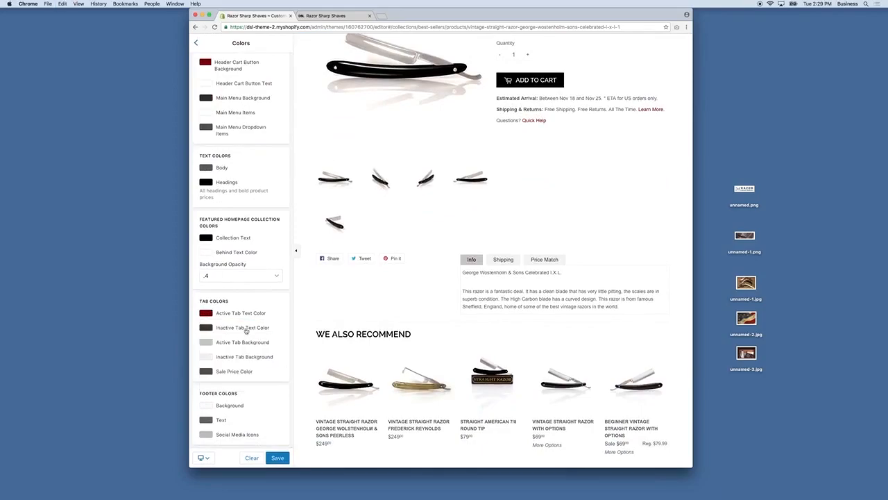
pyautogui.click(206, 343)
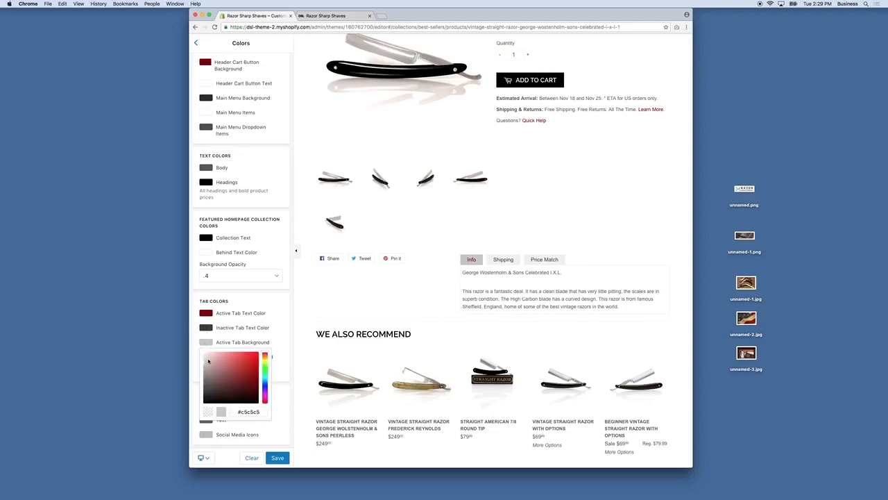
pyautogui.moveTo(206, 360); pyautogui.dragTo(197, 358)
pyautogui.click(195, 358)
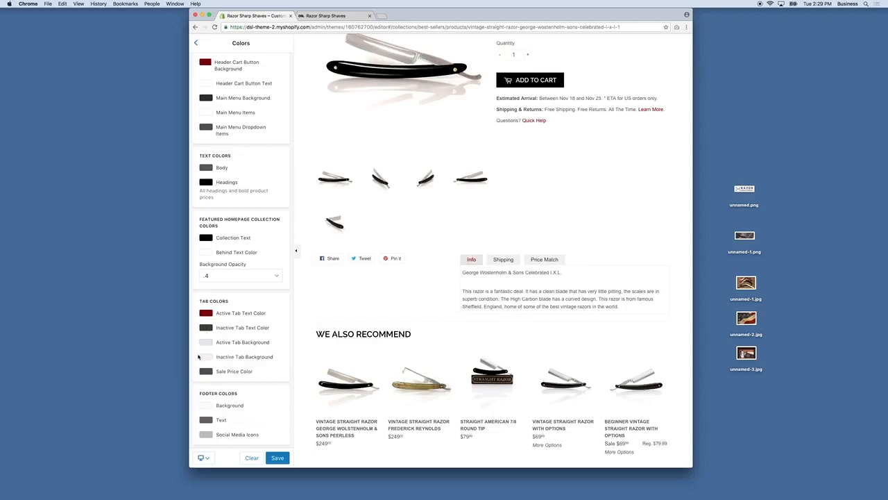
# Step: Set the inactive tab background to light grey and the active tab background to mid grey
pyautogui.click(207, 357)
pyautogui.click(201, 374)
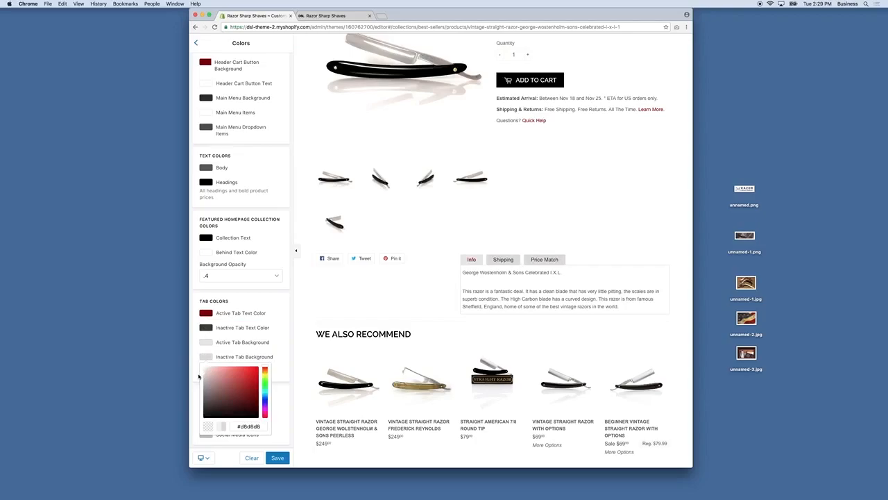
pyautogui.click(204, 356)
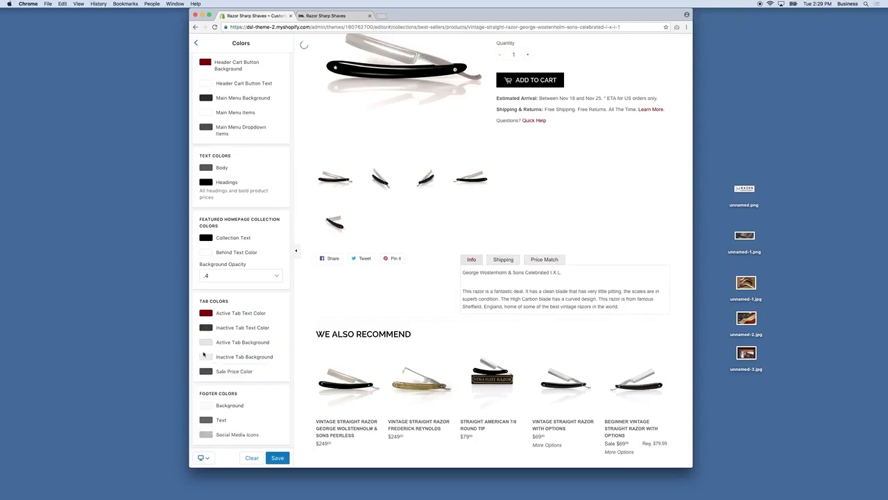
pyautogui.click(204, 352)
pyautogui.click(202, 365)
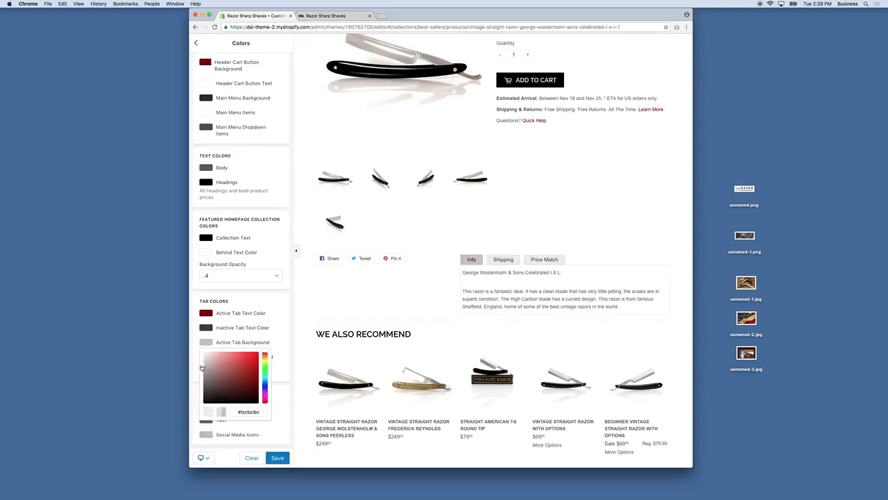
pyautogui.moveTo(201, 368); pyautogui.dragTo(201, 365)
pyautogui.click(283, 333)
# Step: Set the sale price and active tab background colours to dark red #800000
pyautogui.click(205, 371)
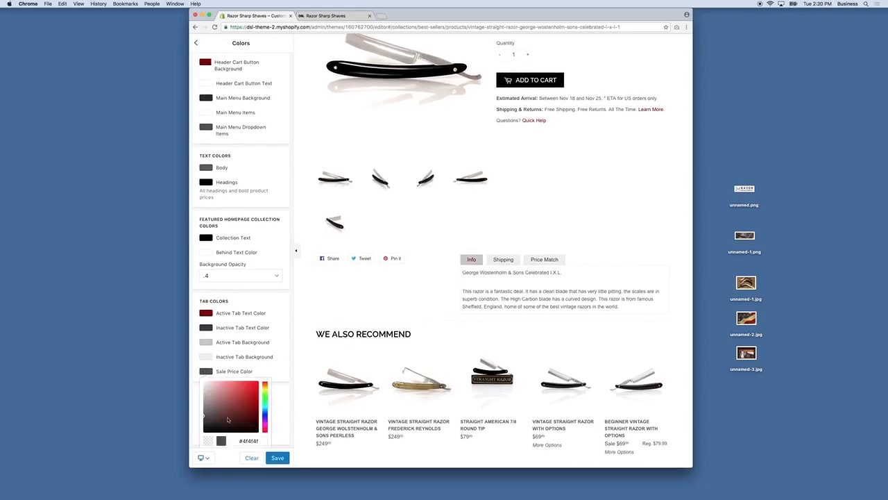
pyautogui.moveTo(235, 439); pyautogui.dragTo(268, 443)
pyautogui.press('super+v')
pyautogui.click(284, 369)
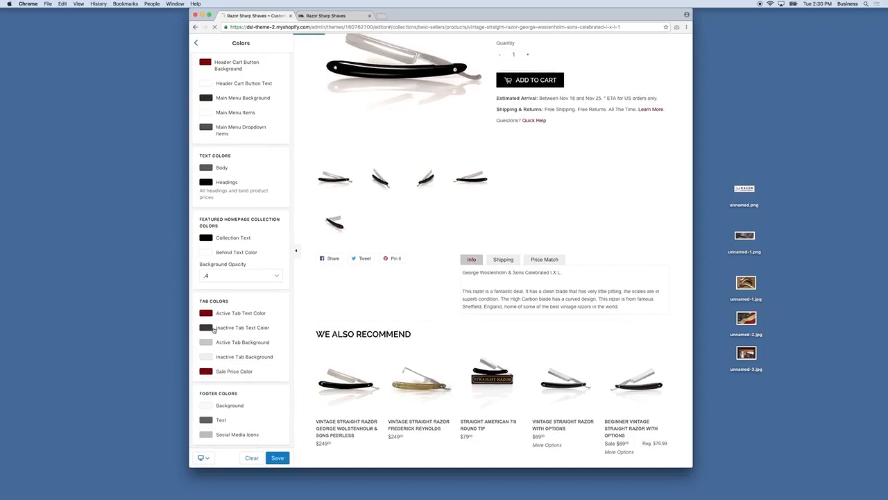
pyautogui.click(205, 328)
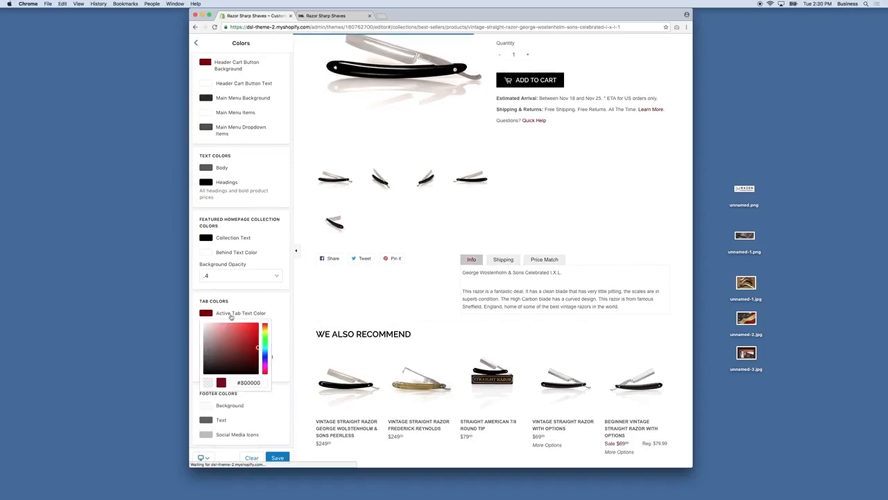
pyautogui.click(275, 306)
pyautogui.click(205, 342)
pyautogui.moveTo(236, 412); pyautogui.dragTo(280, 420)
pyautogui.press('super+v')
pyautogui.click(282, 324)
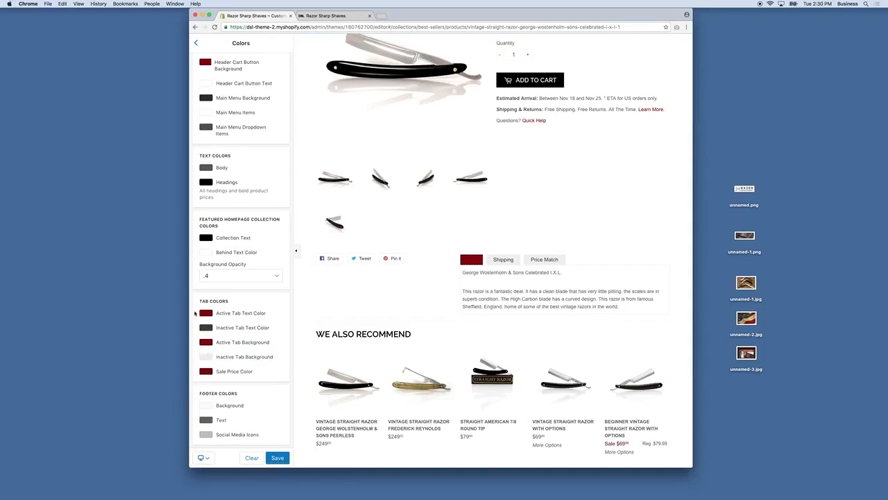
# Step: Make the active tab text white and slightly darken the inactive tab background
pyautogui.click(205, 313)
pyautogui.moveTo(208, 325); pyautogui.dragTo(196, 311)
pyautogui.click(196, 311)
pyautogui.click(205, 357)
pyautogui.moveTo(200, 375); pyautogui.dragTo(200, 376)
pyautogui.click(286, 346)
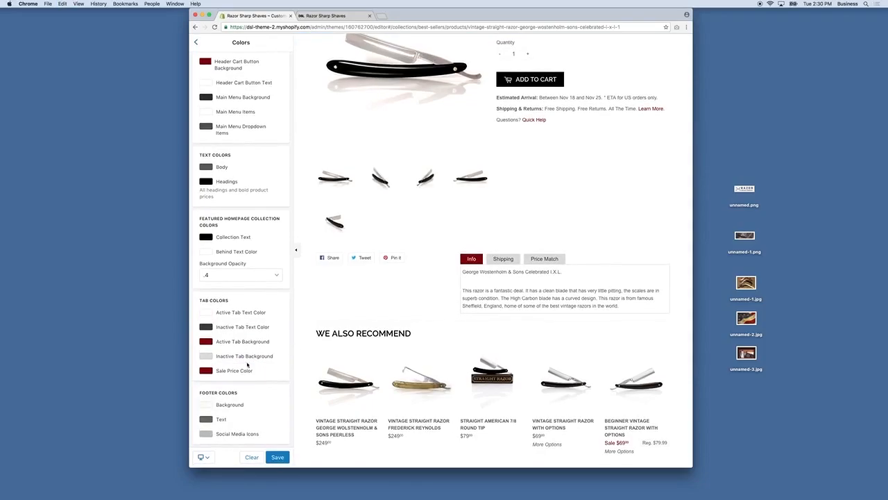
# Step: Set the footer background to a dark grey and the footer text to white
pyautogui.scroll(-2, 347, 388)
pyautogui.scroll(-3, 353, 392)
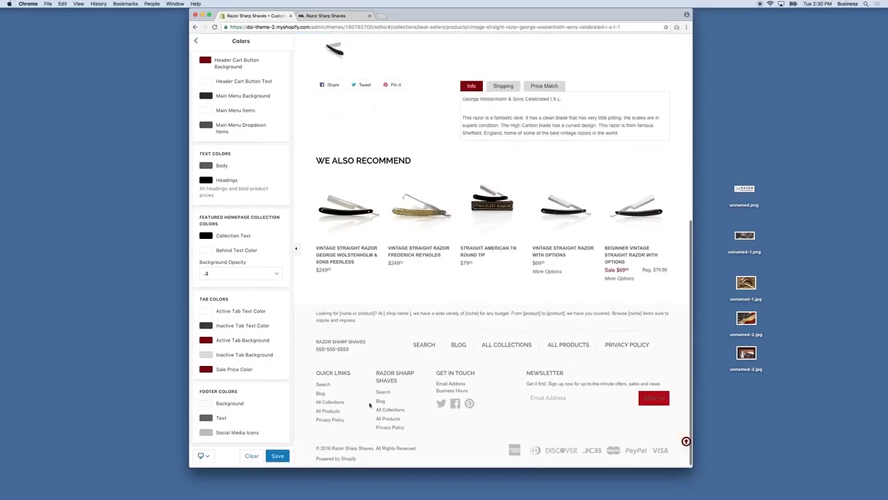
pyautogui.click(206, 407)
pyautogui.click(214, 424)
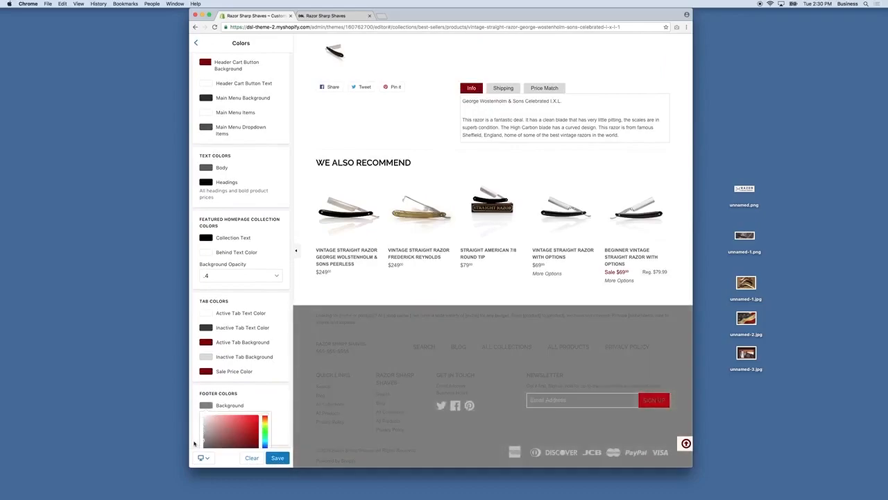
pyautogui.click(205, 407)
pyautogui.click(205, 406)
pyautogui.moveTo(203, 417); pyautogui.dragTo(201, 421)
pyautogui.click(199, 419)
pyautogui.click(204, 422)
pyautogui.click(261, 421)
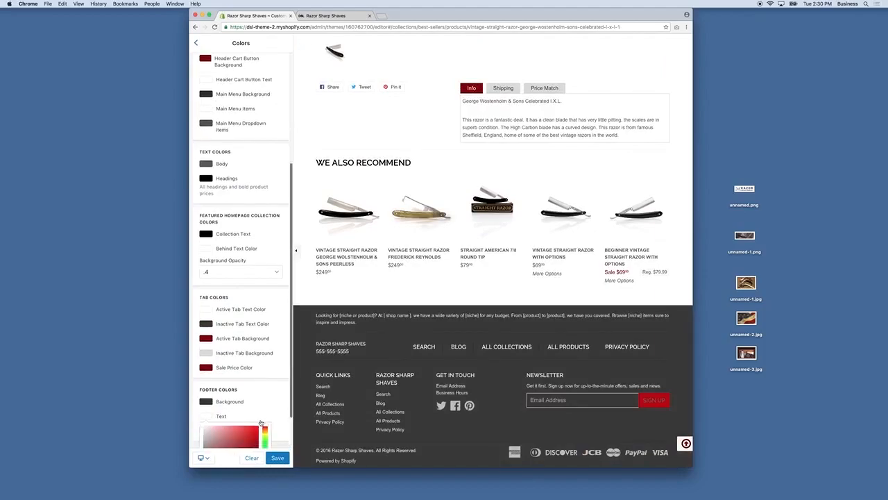
pyautogui.click(281, 370)
# Step: Paste dark red into the social media icons colour, adjust the footer background, and save
pyautogui.click(242, 435)
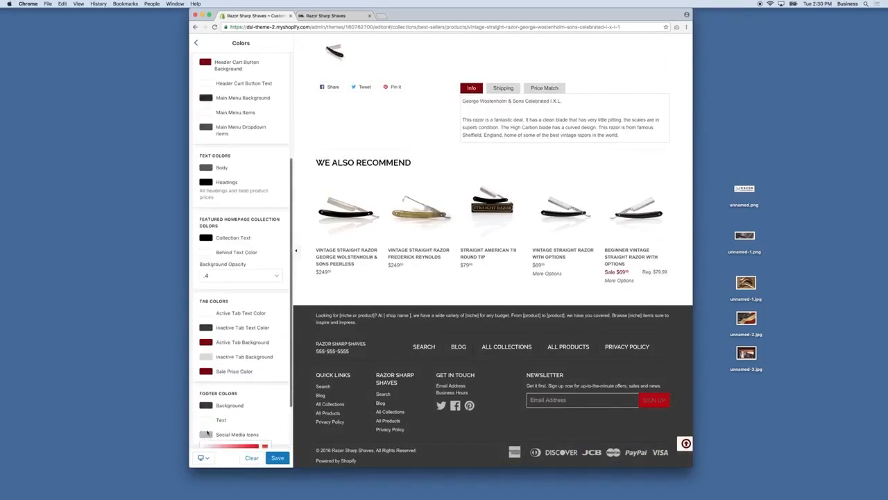
pyautogui.doubleClick(244, 439)
pyautogui.press('super+v')
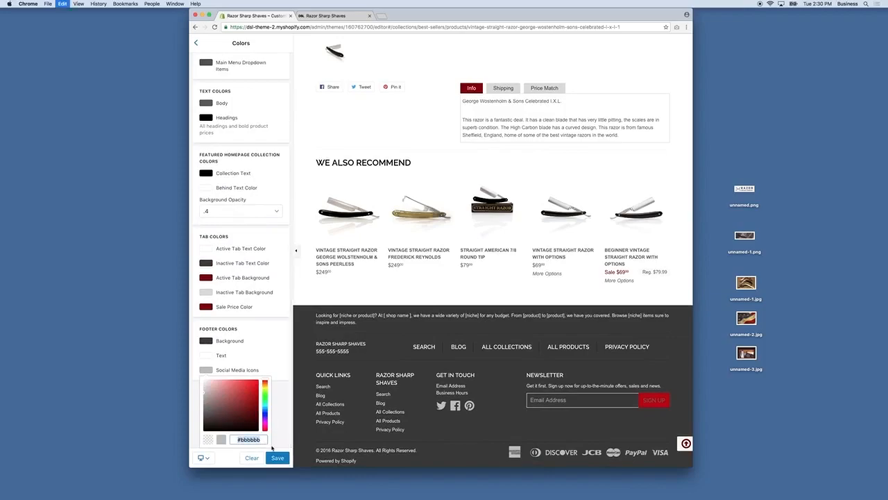
pyautogui.click(278, 457)
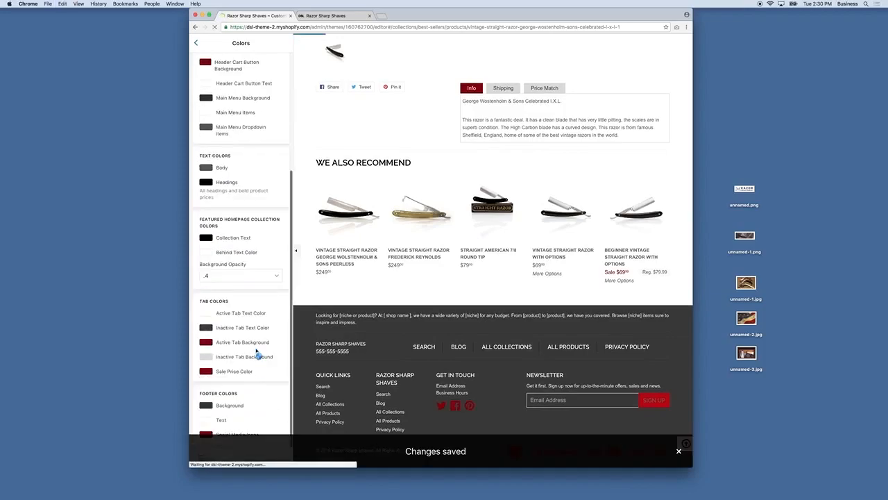
pyautogui.click(205, 409)
pyautogui.scroll(-2, 209, 420)
pyautogui.moveTo(205, 420); pyautogui.dragTo(201, 426)
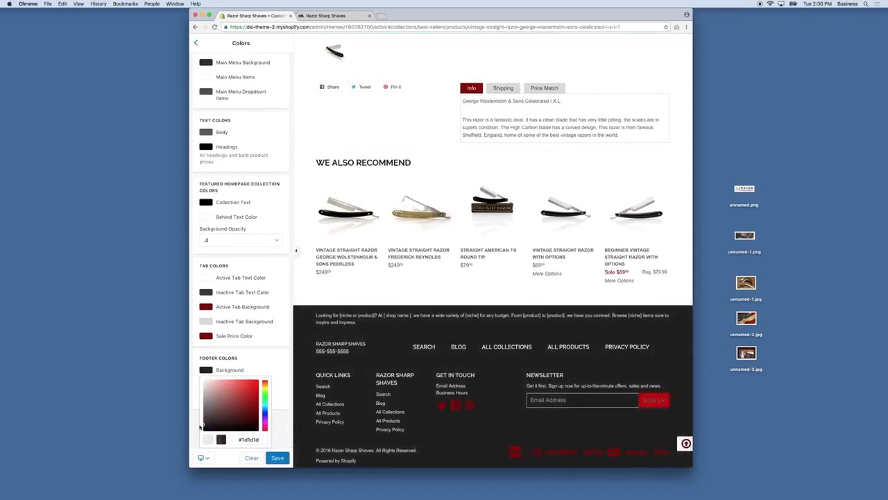
pyautogui.click(199, 426)
pyautogui.click(277, 457)
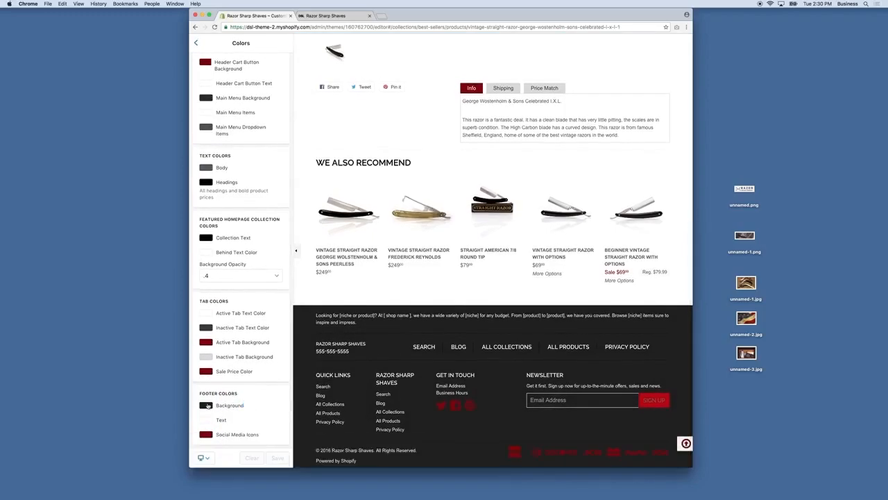
# Step: Change the footer to a light grey background with near-black text
pyautogui.click(230, 405)
pyautogui.moveTo(207, 431); pyautogui.dragTo(197, 427)
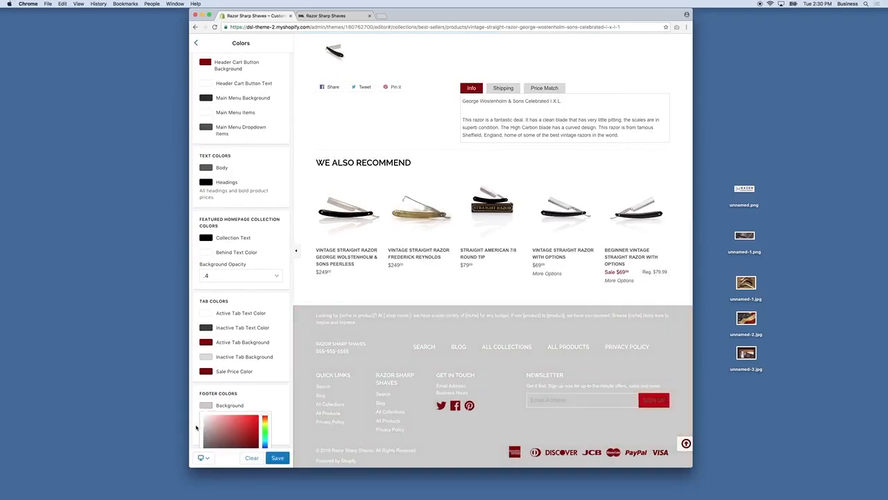
pyautogui.click(197, 428)
pyautogui.click(209, 423)
pyautogui.click(201, 421)
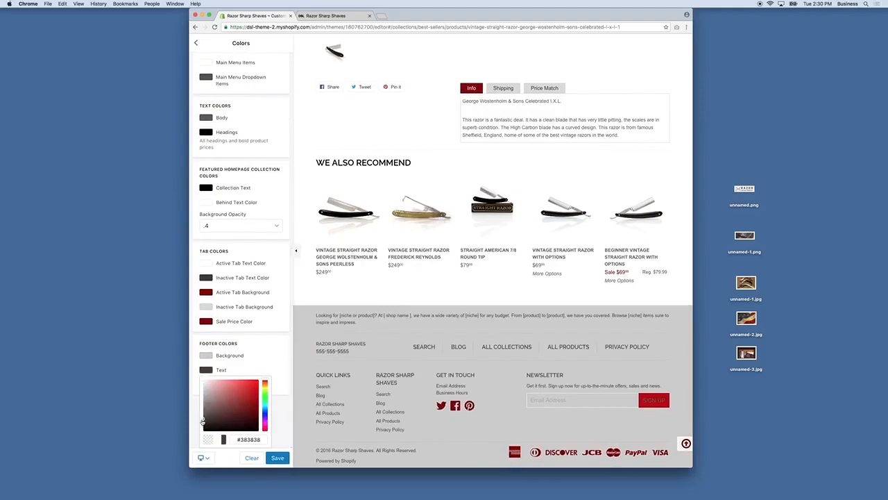
pyautogui.moveTo(196, 425); pyautogui.dragTo(195, 430)
pyautogui.click(195, 430)
pyautogui.click(205, 405)
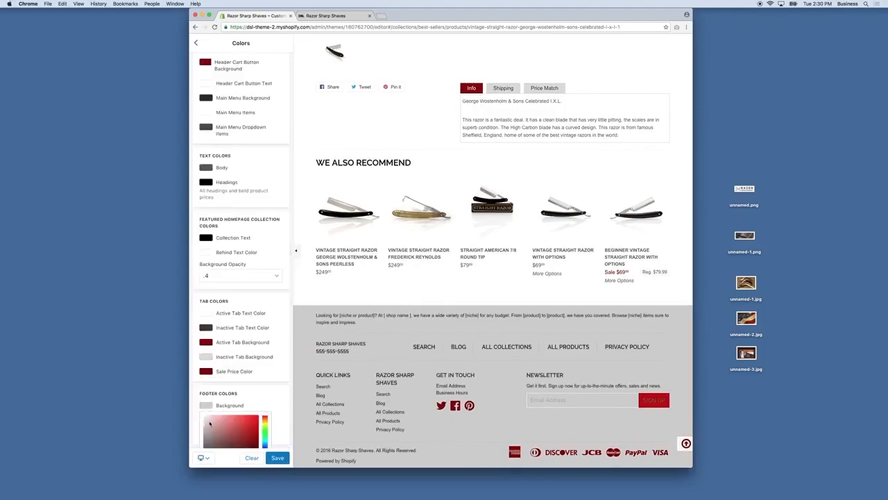
pyautogui.moveTo(199, 429); pyautogui.dragTo(198, 420)
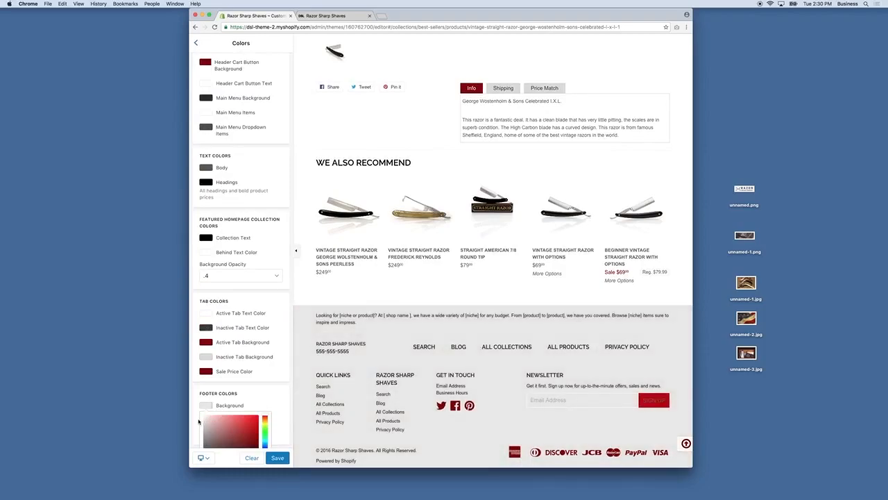
pyautogui.click(198, 421)
pyautogui.scroll(5, 220, 214)
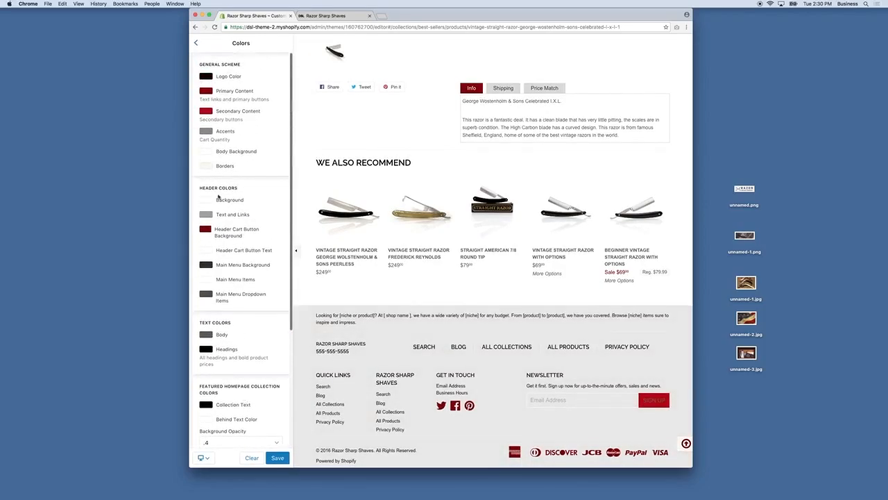
# Step: Change the footer background colour to a neutral very light grey, #f3f3f3
pyautogui.click(206, 167)
pyautogui.moveTo(235, 235); pyautogui.dragTo(279, 246)
pyautogui.press('super+c')
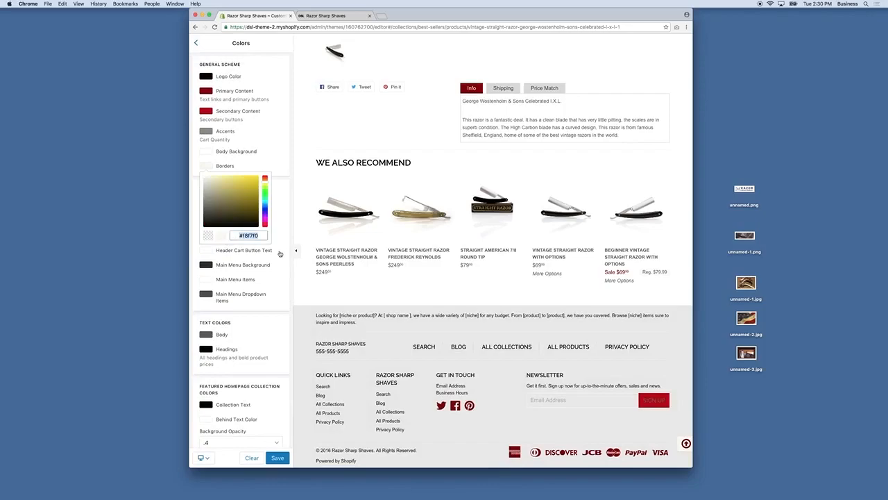
pyautogui.click(278, 292)
pyautogui.scroll(-5, 278, 295)
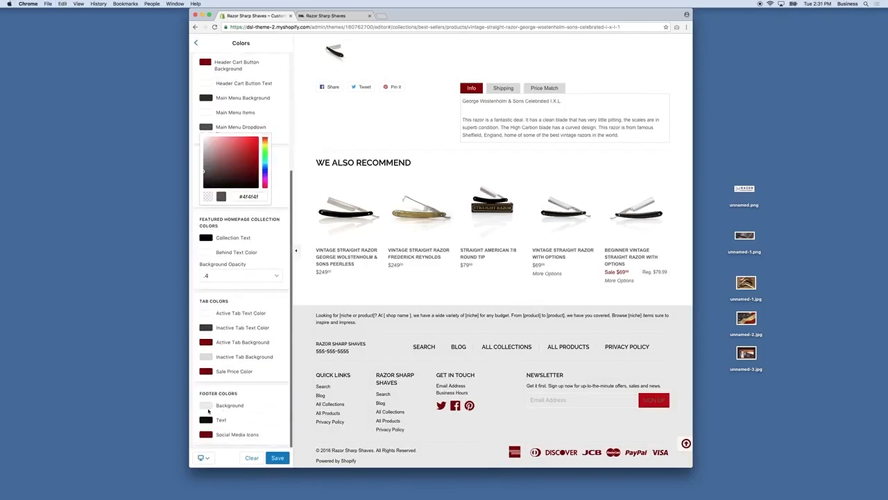
pyautogui.click(208, 408)
pyautogui.moveTo(234, 437); pyautogui.dragTo(280, 446)
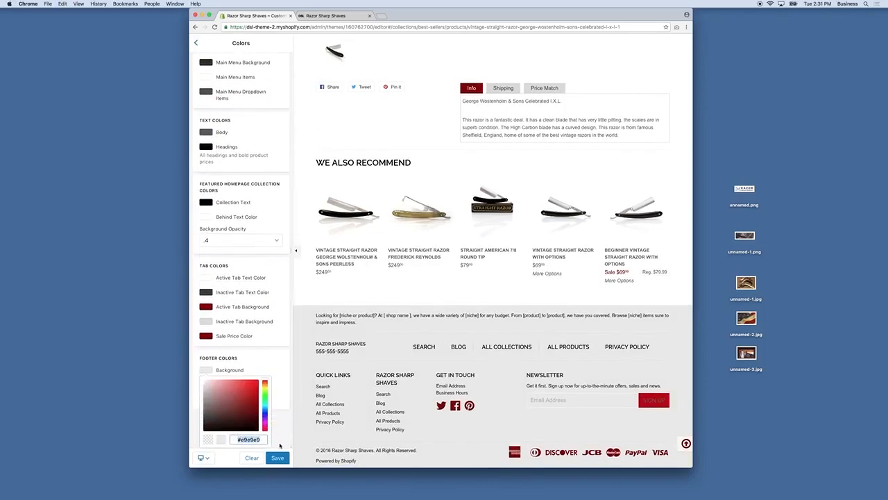
pyautogui.press('super+v')
pyautogui.click(203, 384)
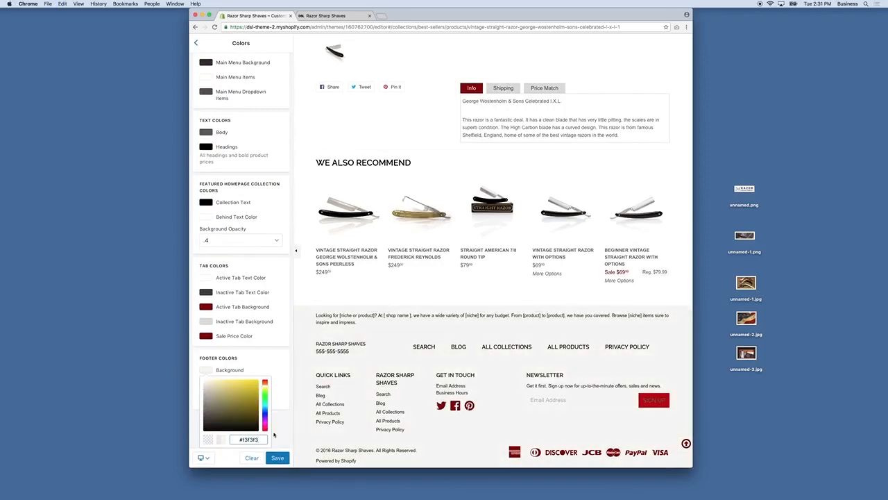
pyautogui.click(279, 431)
# Step: Copy #f3f3f3 from the footer background into the Borders colour and save
pyautogui.click(207, 405)
pyautogui.moveTo(234, 439); pyautogui.dragTo(277, 442)
pyautogui.press('super+c')
pyautogui.click(277, 457)
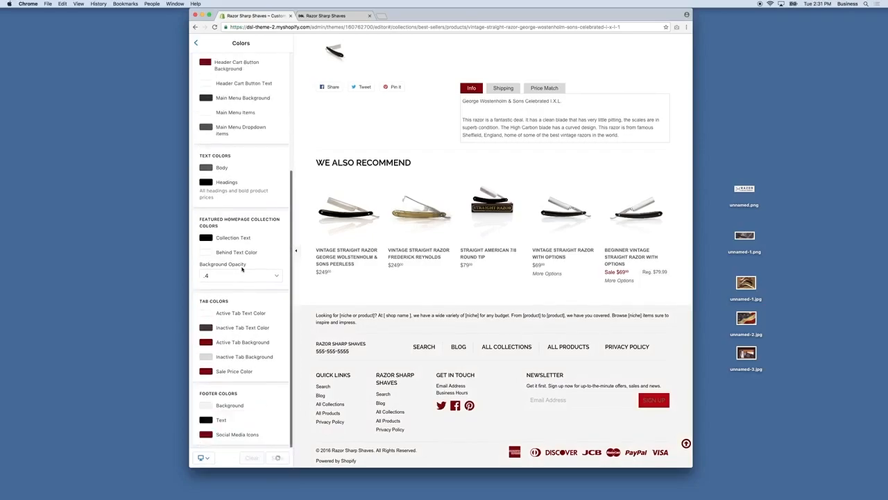
pyautogui.scroll(5, 242, 266)
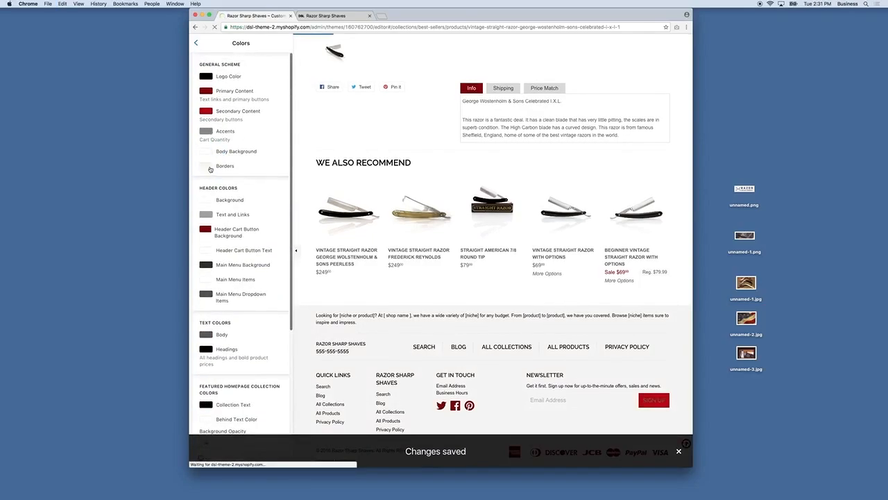
pyautogui.click(207, 167)
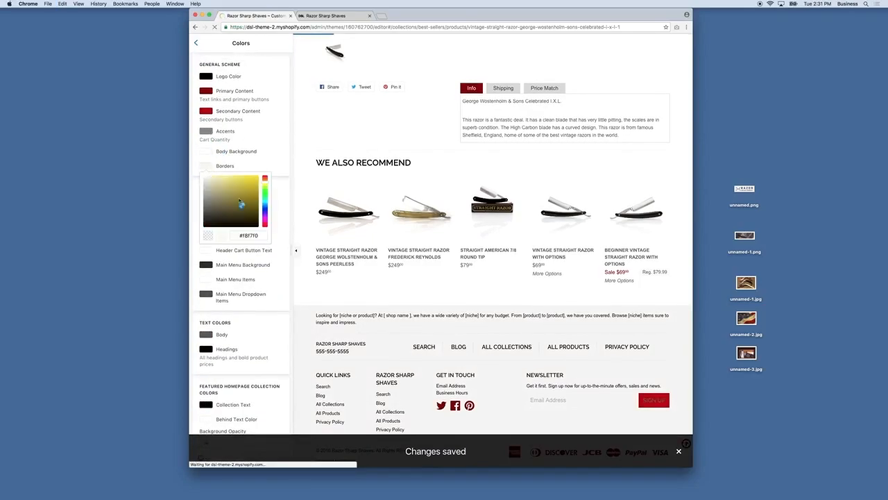
pyautogui.press('super+v')
pyautogui.click(280, 283)
pyautogui.click(278, 458)
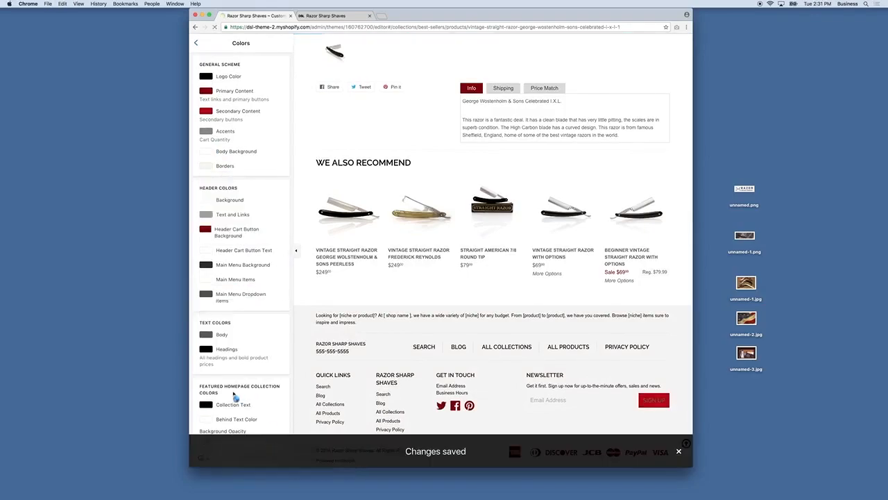
pyautogui.scroll(-4, 234, 293)
pyautogui.scroll(4, 234, 283)
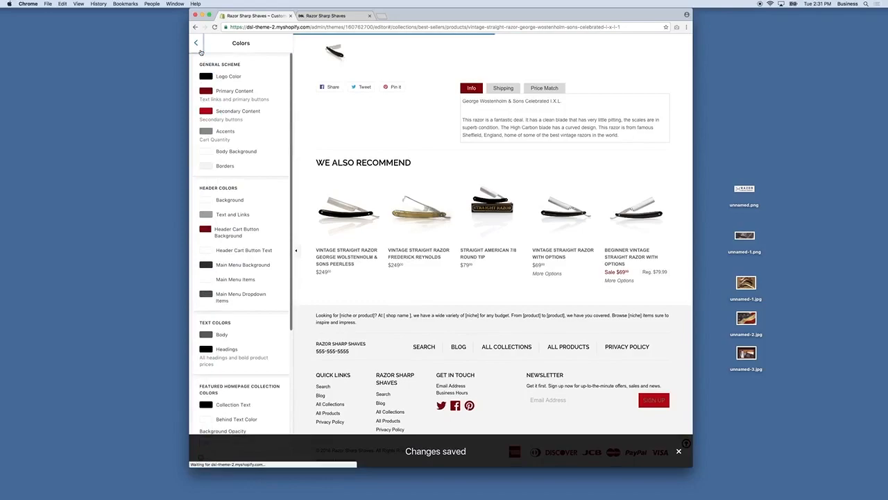
pyautogui.click(195, 43)
# Step: Keep Raleway as the logo font and reduce the logo text size to 30px
pyautogui.click(219, 104)
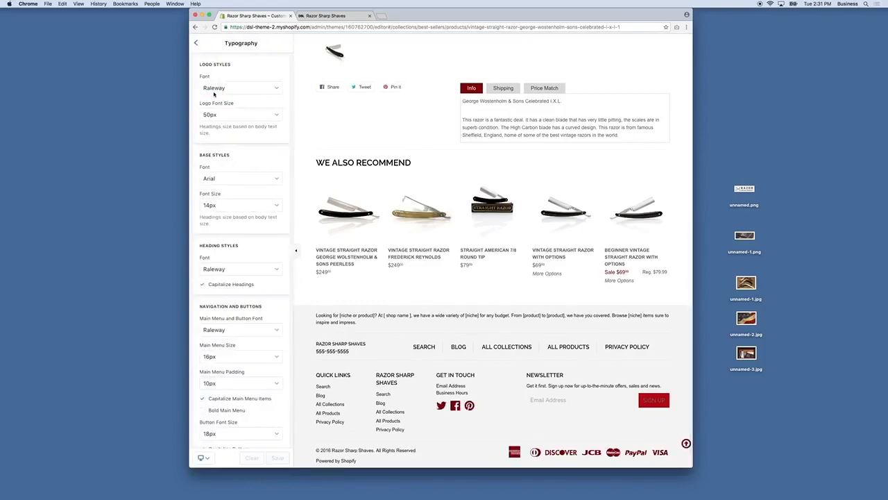
pyautogui.scroll(10, 376, 63)
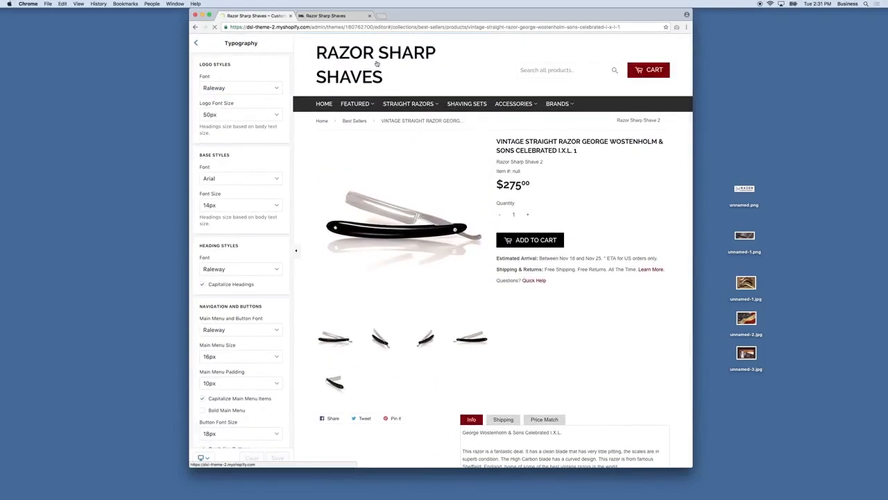
pyautogui.click(229, 99)
pyautogui.click(217, 87)
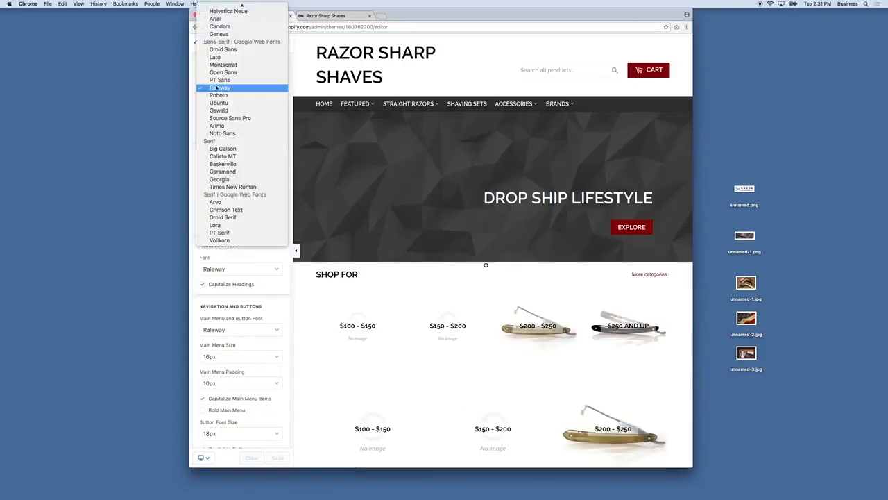
pyautogui.click(197, 88)
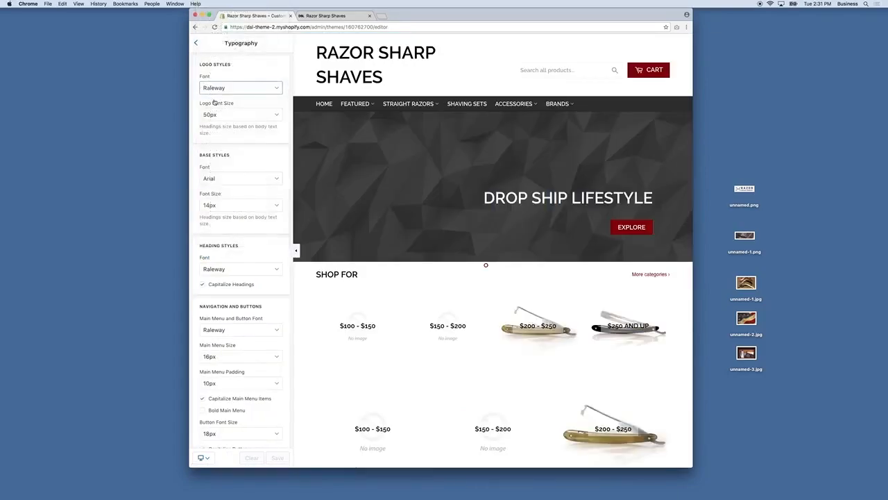
pyautogui.scroll(-1, 242, 125)
pyautogui.click(239, 101)
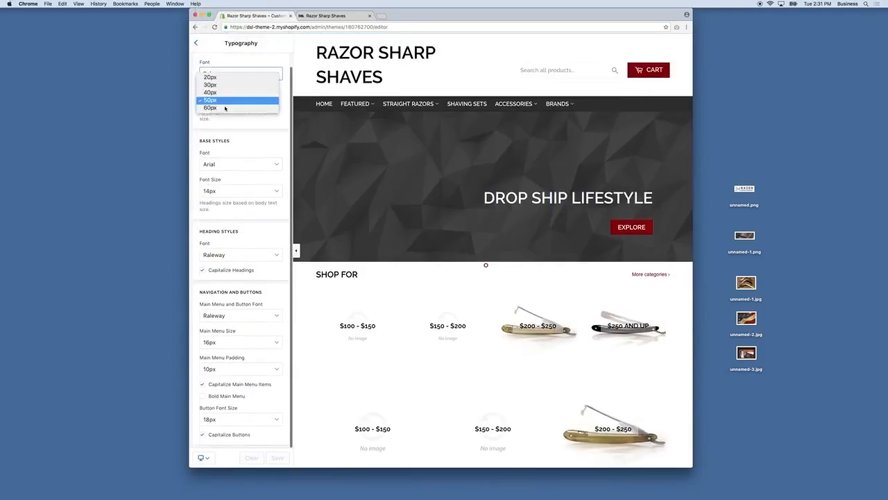
pyautogui.click(215, 85)
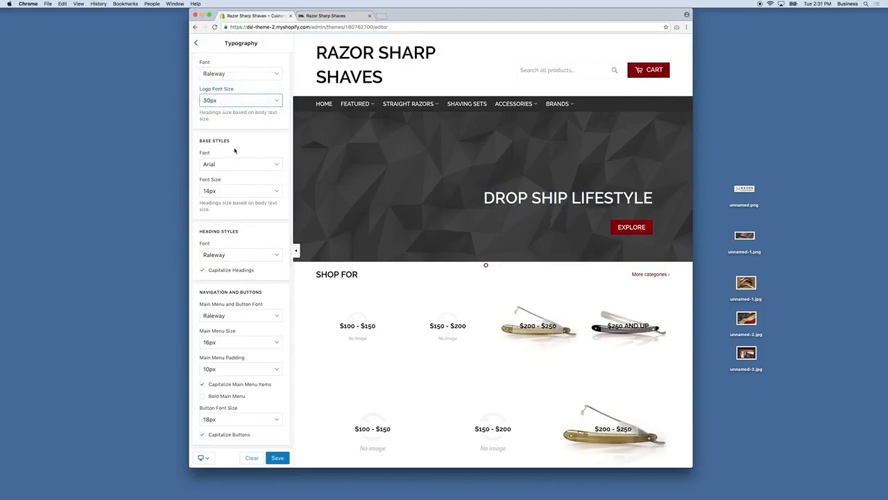
# Step: Set Droid Sans as the base body font and Droid Serif as the heading font
pyautogui.click(255, 168)
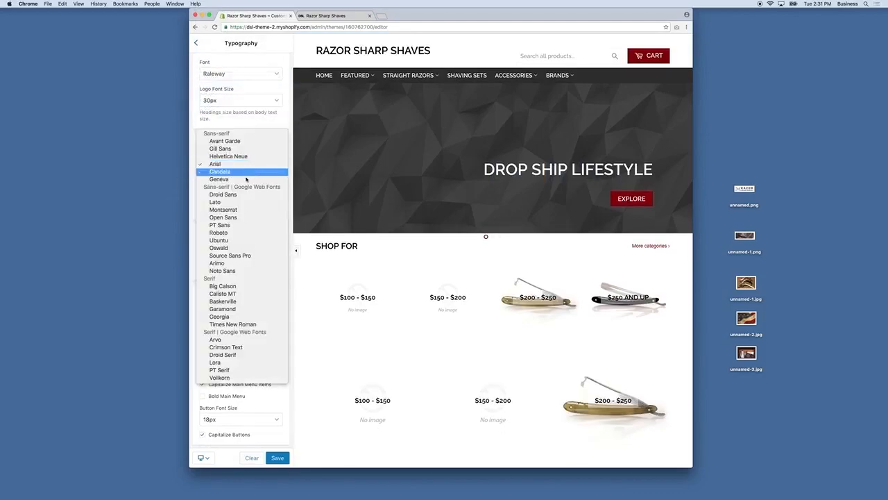
pyautogui.click(232, 195)
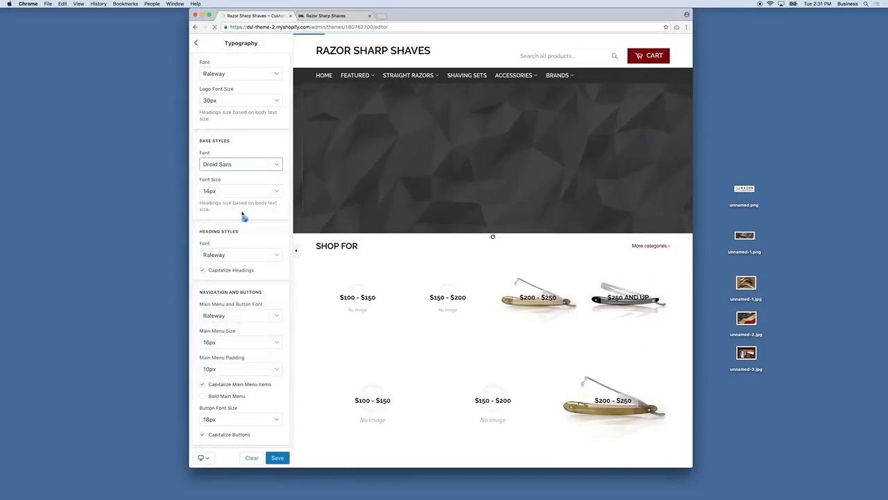
pyautogui.scroll(-5, 404, 232)
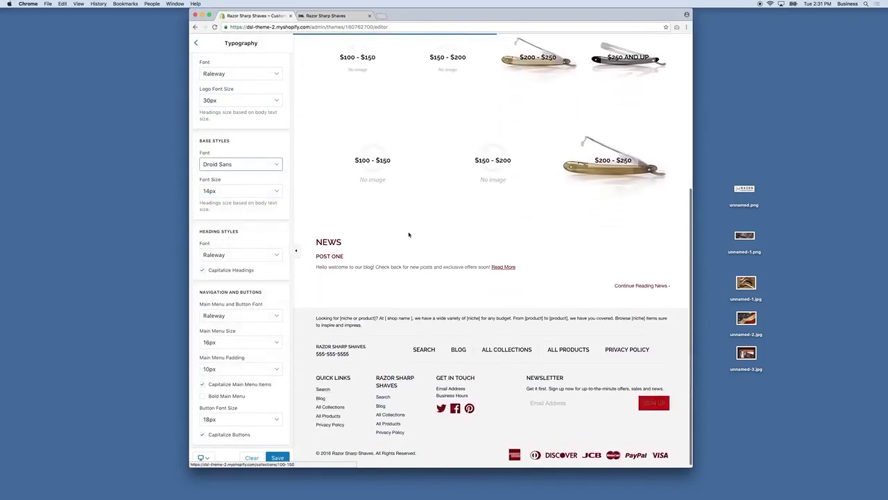
pyautogui.click(239, 256)
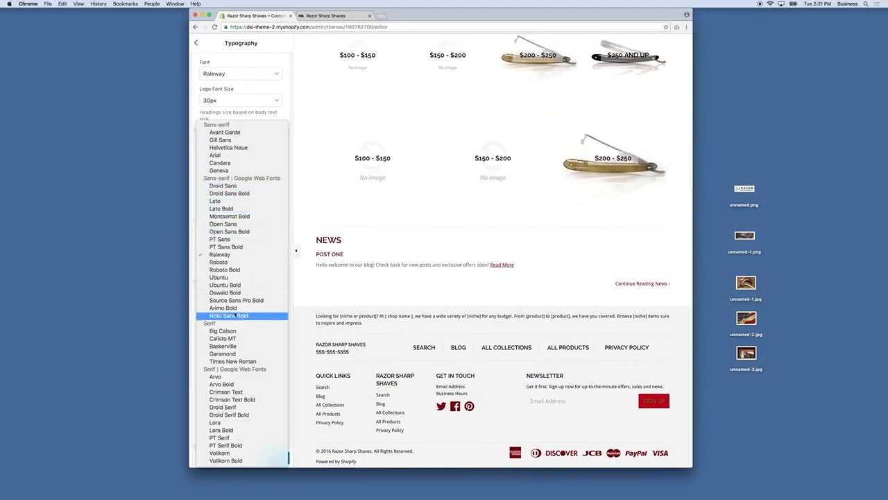
pyautogui.click(233, 407)
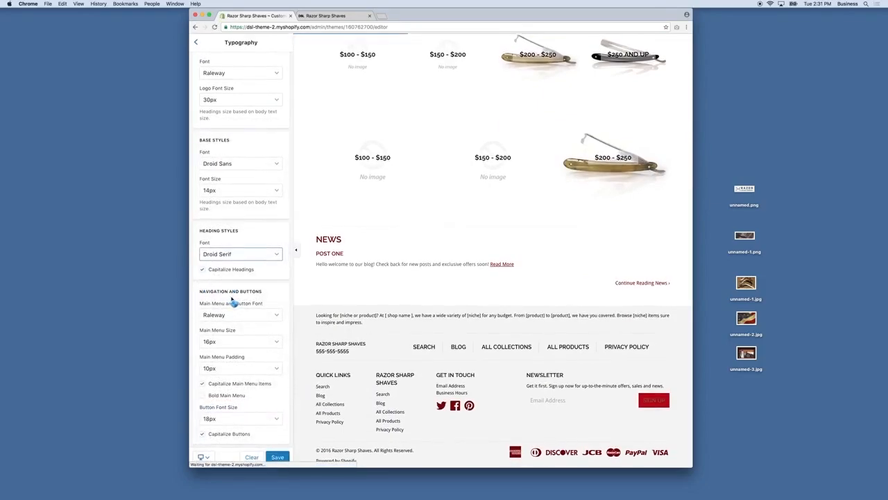
# Step: Use Droid Sans for menus and buttons with bold main menu text, and save
pyautogui.scroll(1, 236, 316)
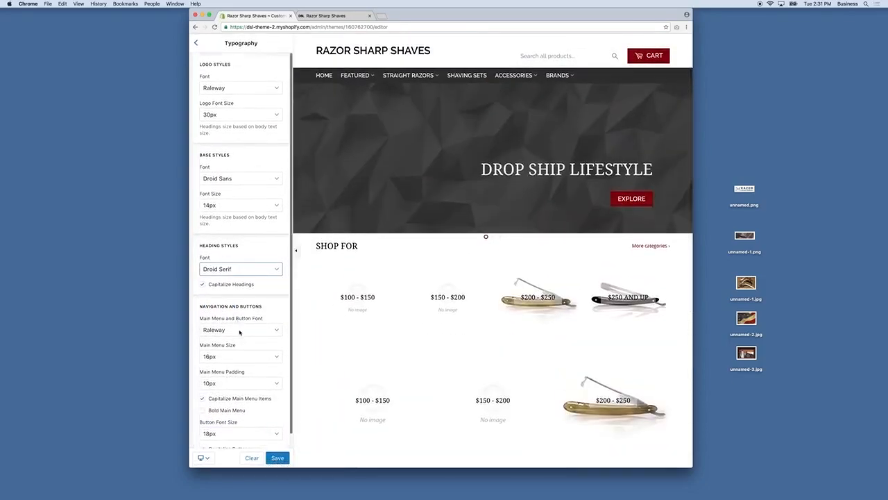
pyautogui.click(240, 331)
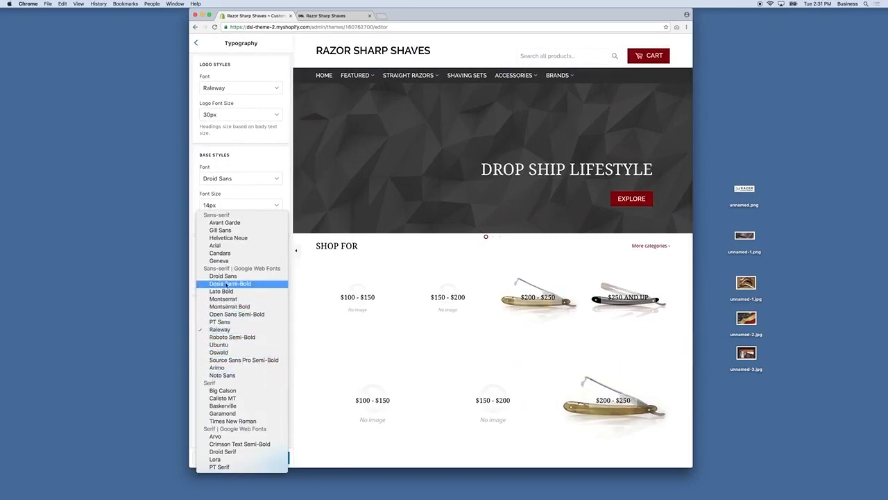
pyautogui.click(222, 277)
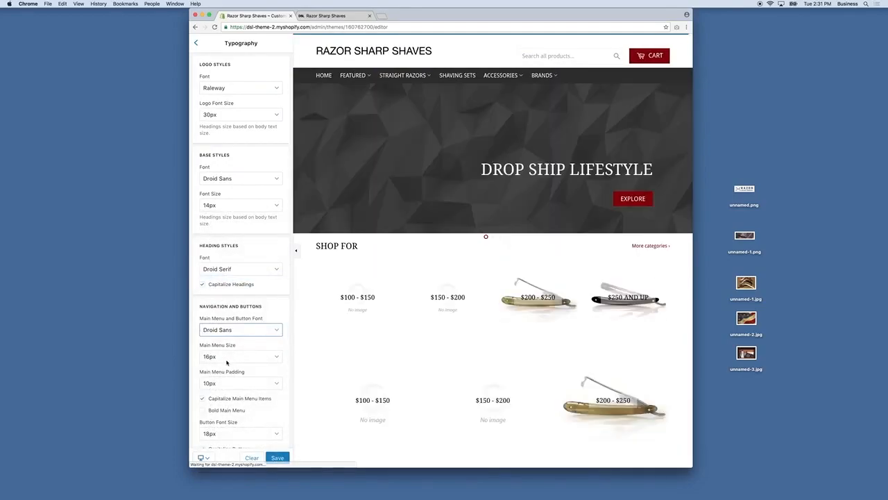
pyautogui.click(216, 411)
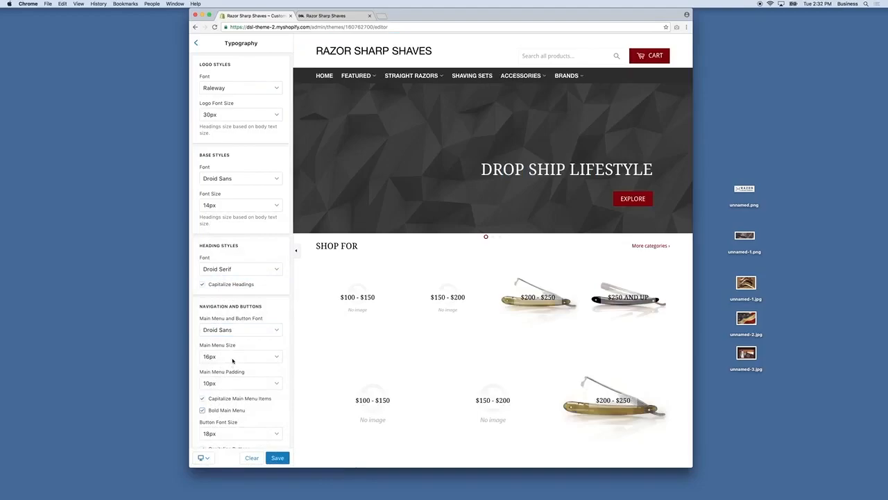
pyautogui.scroll(-1, 233, 361)
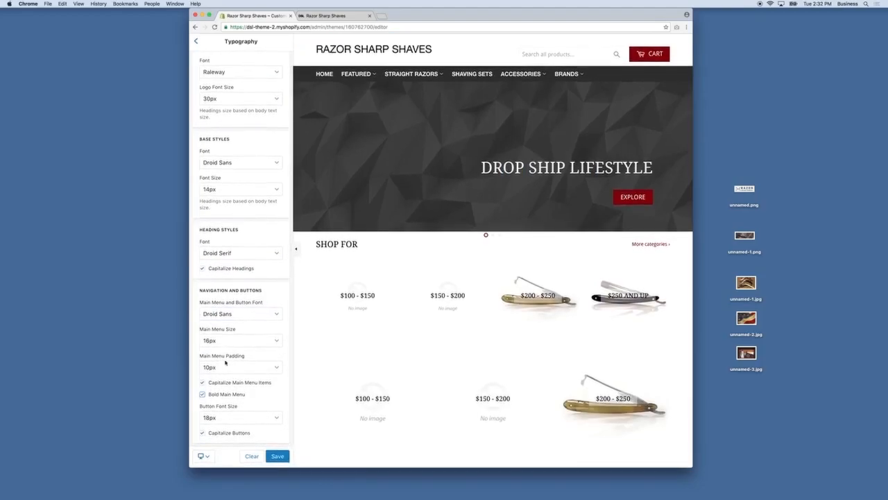
pyautogui.click(277, 458)
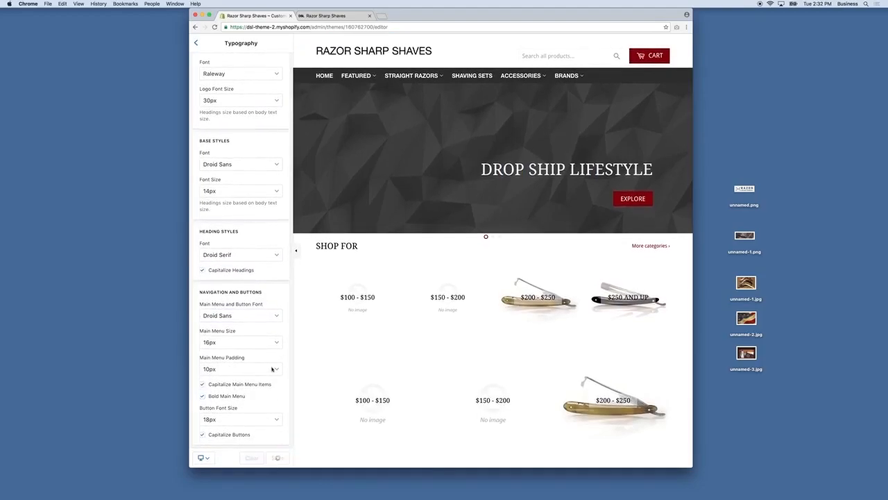
pyautogui.click(195, 44)
# Step: Tick Use a Custom Logo in the Header settings to restore the DSL THEME logo
pyautogui.click(217, 114)
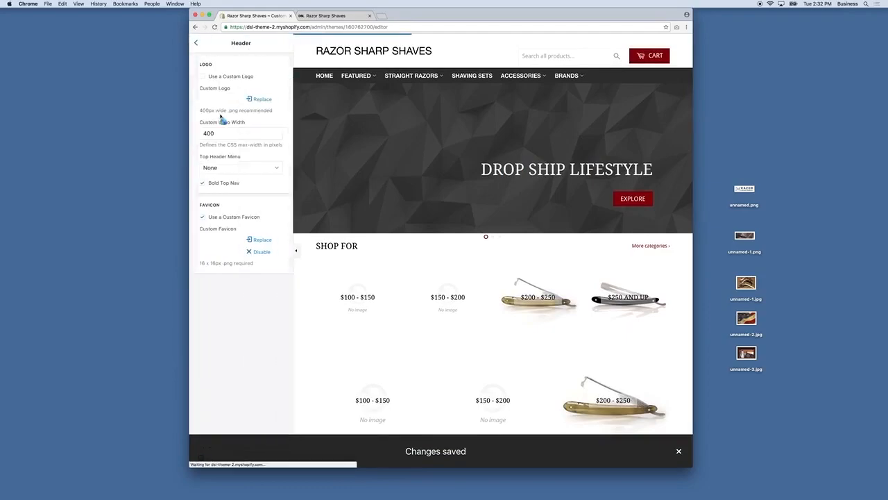
pyautogui.click(231, 77)
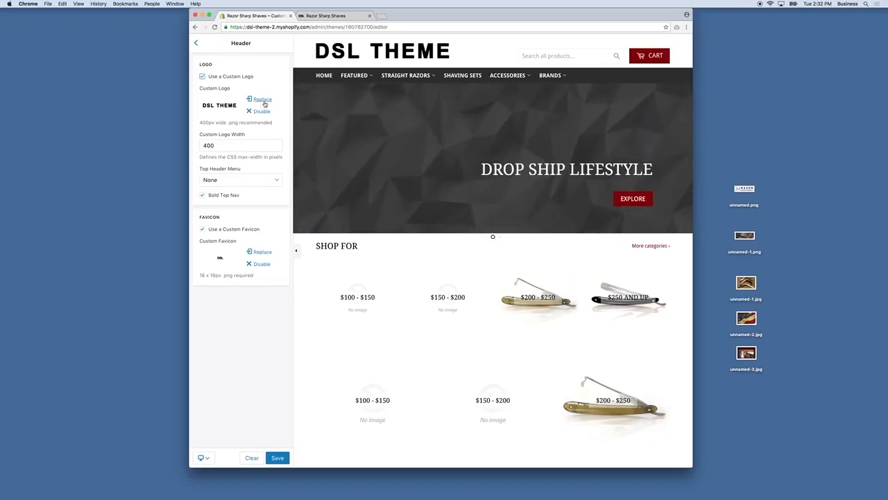
pyautogui.moveTo(383, 82)
# Step: Upload unnamed.png as the header logo, set Custom Logo Width to 250 and save
pyautogui.click(262, 99)
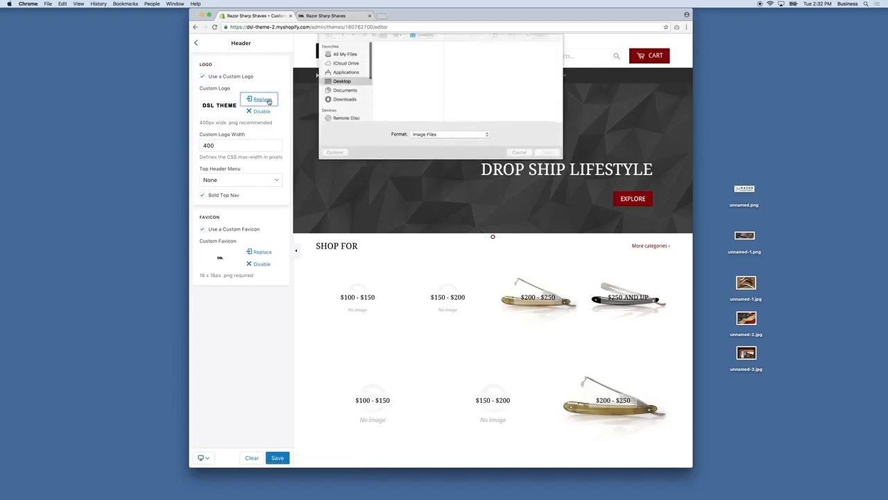
pyautogui.doubleClick(392, 76)
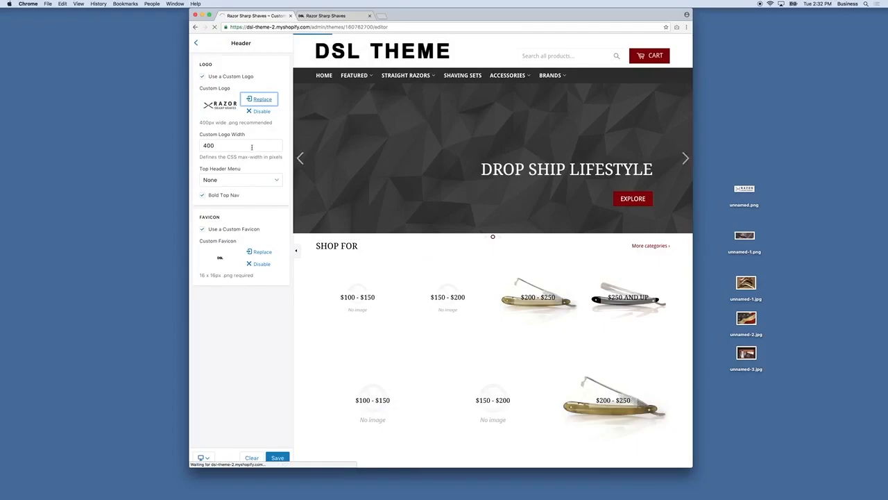
pyautogui.doubleClick(232, 147)
pyautogui.write('350')
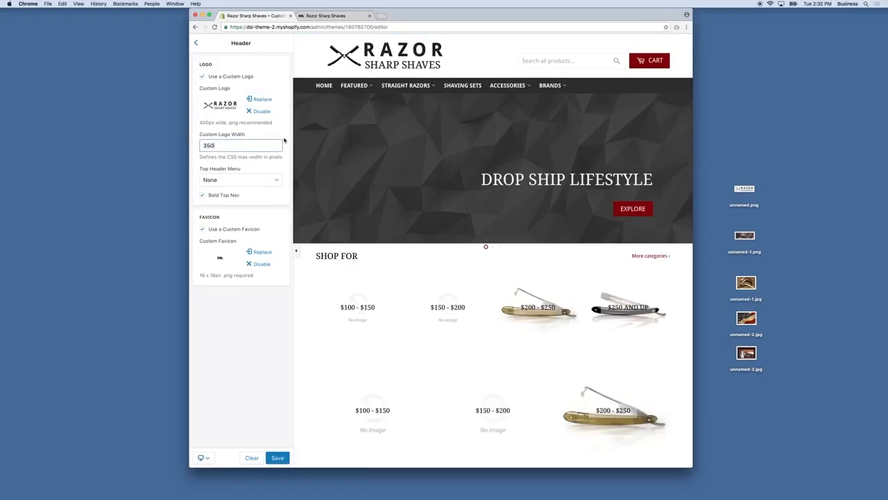
pyautogui.doubleClick(233, 146)
pyautogui.write('2')
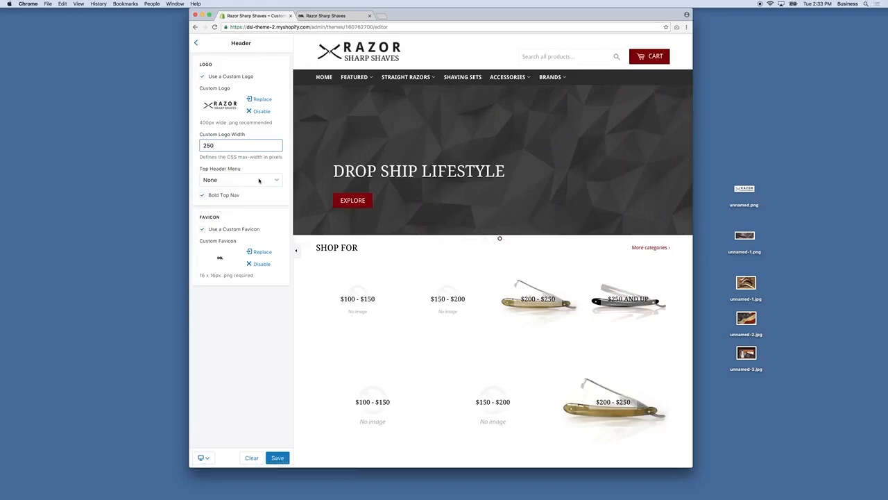
pyautogui.moveTo(404, 78)
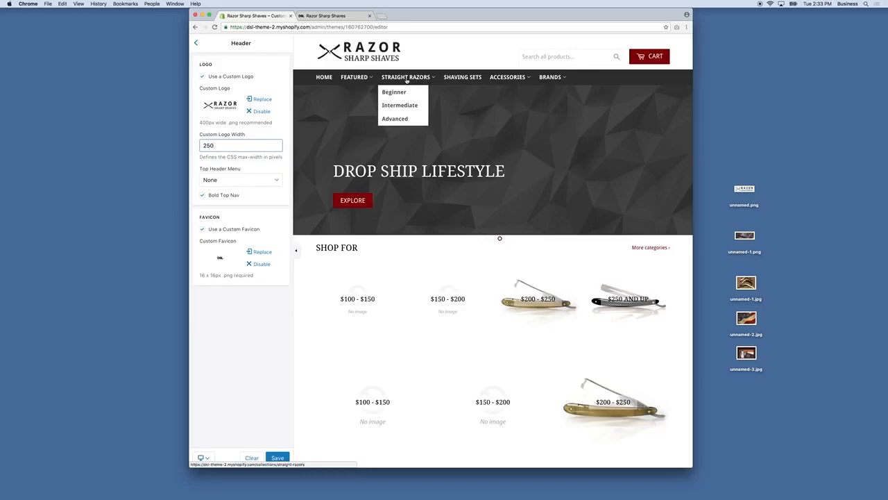
pyautogui.click(277, 457)
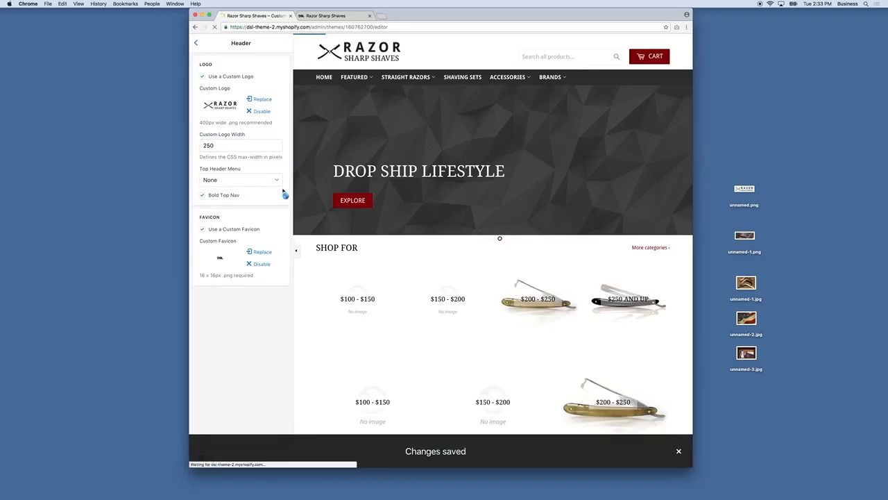
# Step: Create a new navigation menu in the store admin named Top Menu
pyautogui.click(198, 46)
pyautogui.click(197, 40)
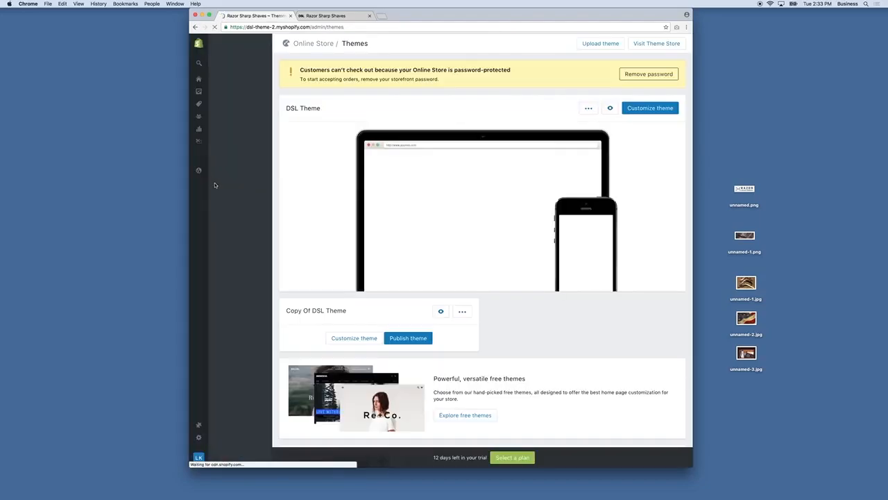
pyautogui.click(227, 97)
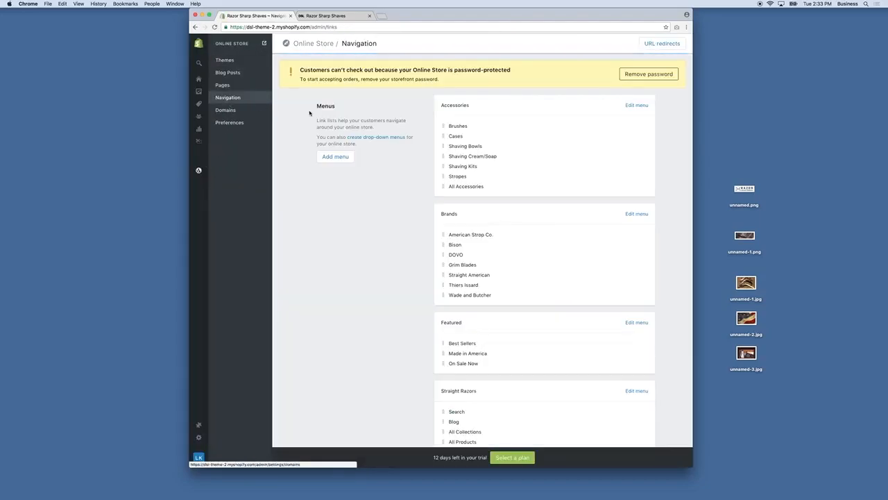
pyautogui.click(335, 158)
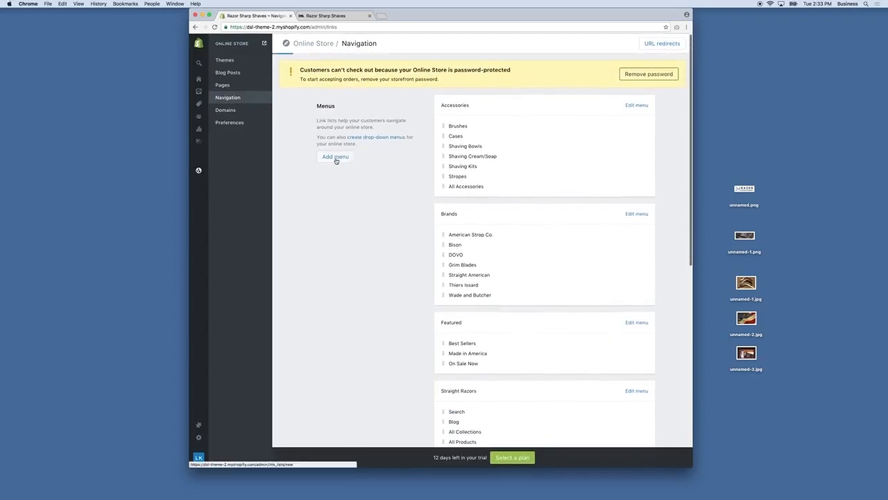
pyautogui.click(477, 82)
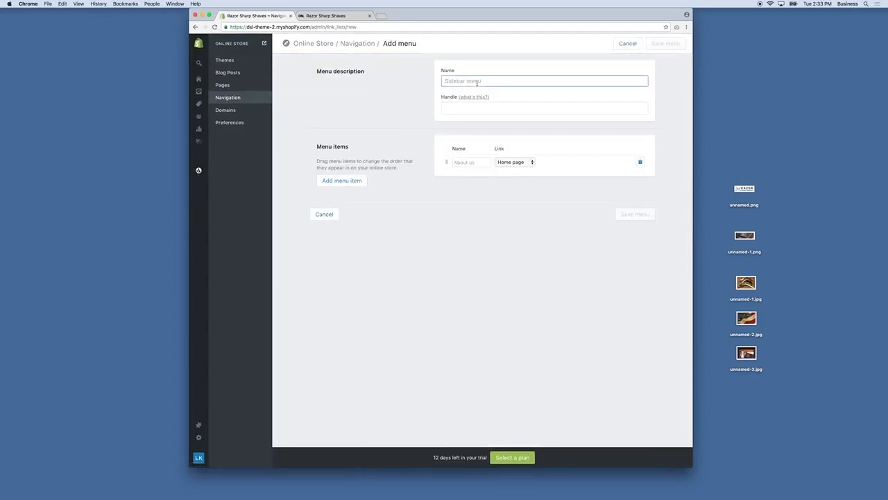
pyautogui.write('Top Mneu')
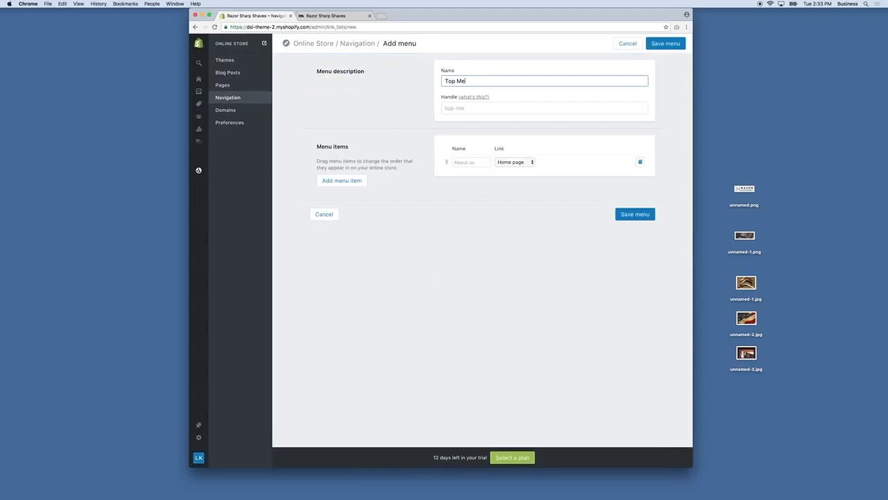
# Step: Add four menu items: About, Shipping, Price Match and Contact
pyautogui.click(347, 181)
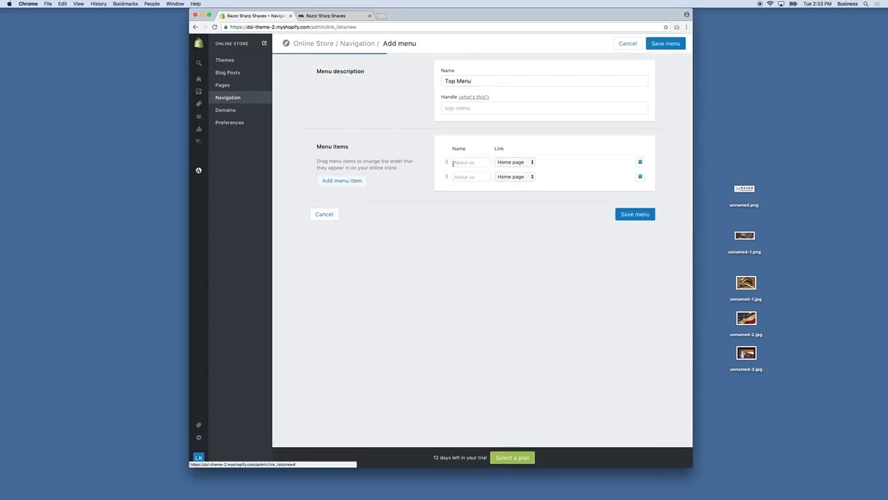
pyautogui.click(472, 161)
pyautogui.write('About us')
pyautogui.click(463, 177)
pyautogui.write('Shi')
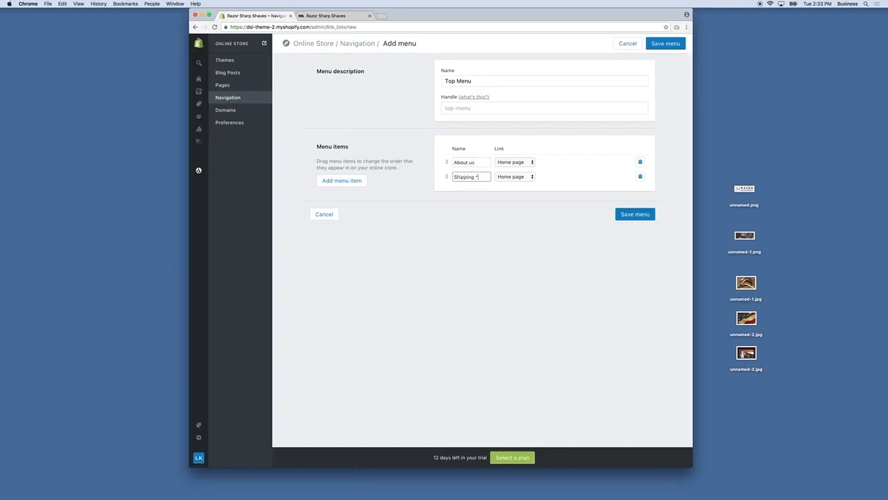
pyautogui.write('pping')
pyautogui.click(340, 182)
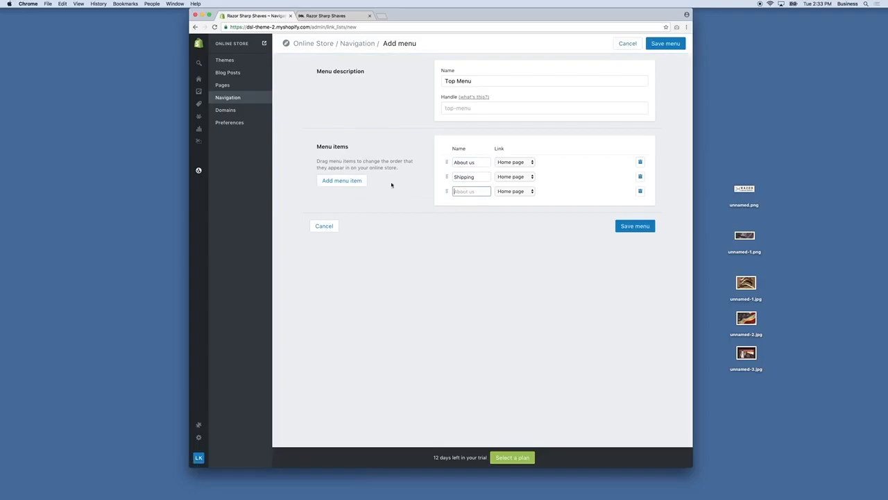
pyautogui.click(350, 189)
pyautogui.click(471, 192)
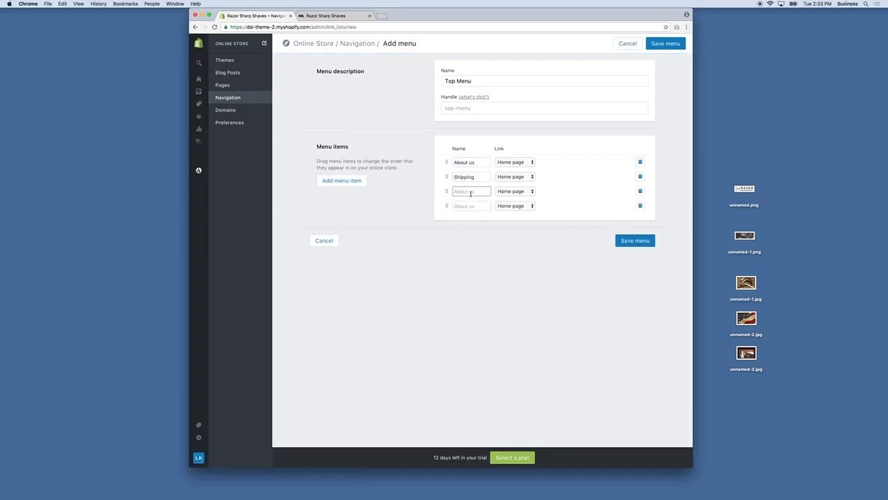
pyautogui.write('Price Match')
pyautogui.click(468, 206)
pyautogui.write('Contact')
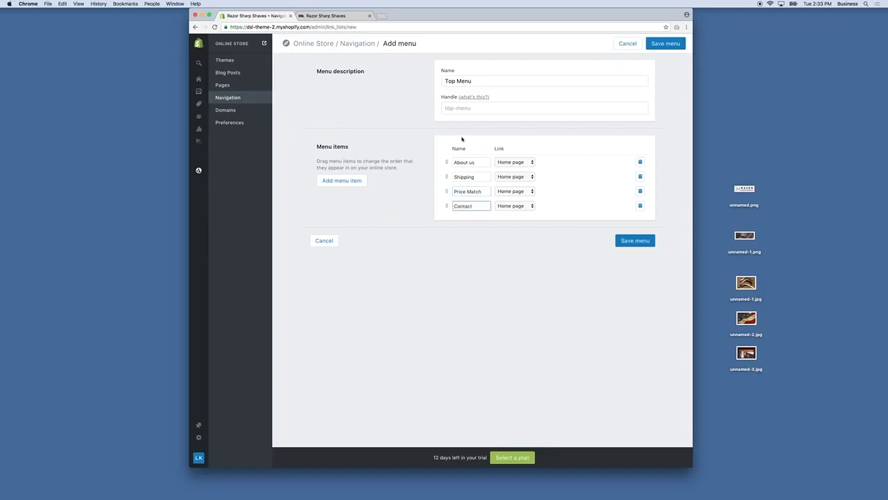
pyautogui.click(481, 161)
# Step: Set the link type of all four menu items to Page
pyautogui.click(511, 161)
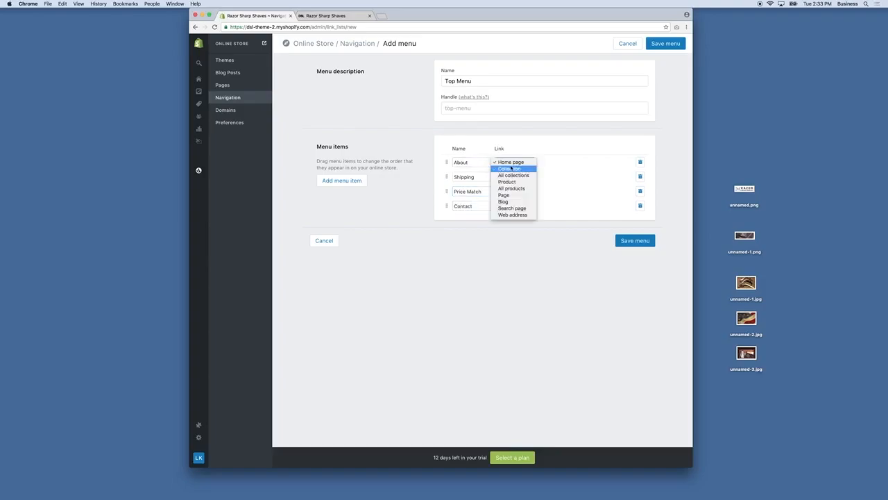
pyautogui.click(504, 195)
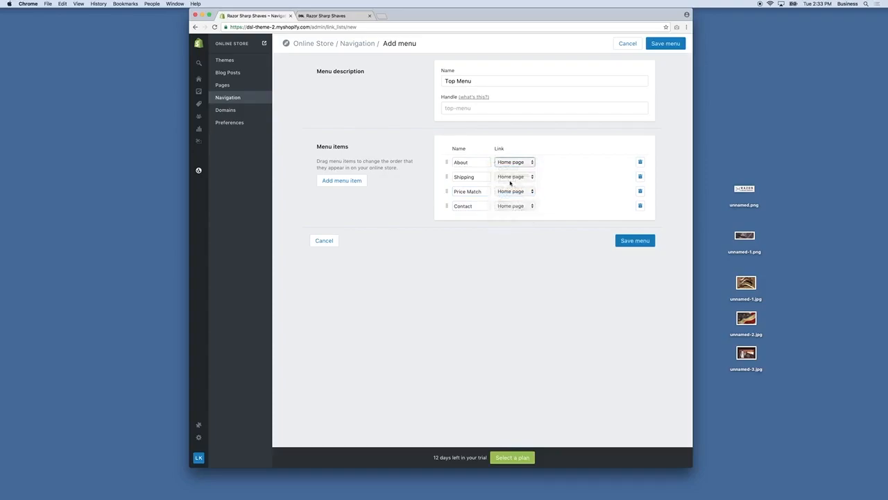
pyautogui.click(513, 176)
pyautogui.click(512, 210)
pyautogui.click(511, 192)
pyautogui.click(511, 224)
pyautogui.click(517, 206)
pyautogui.click(511, 238)
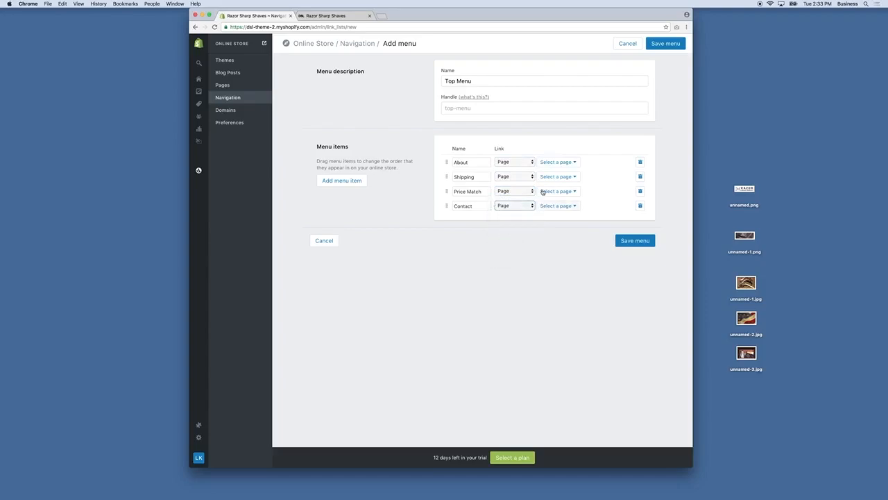
# Step: Link the items to About us, Shipping & Returns, Price Guarantee and Contact us pages, then save
pyautogui.click(549, 163)
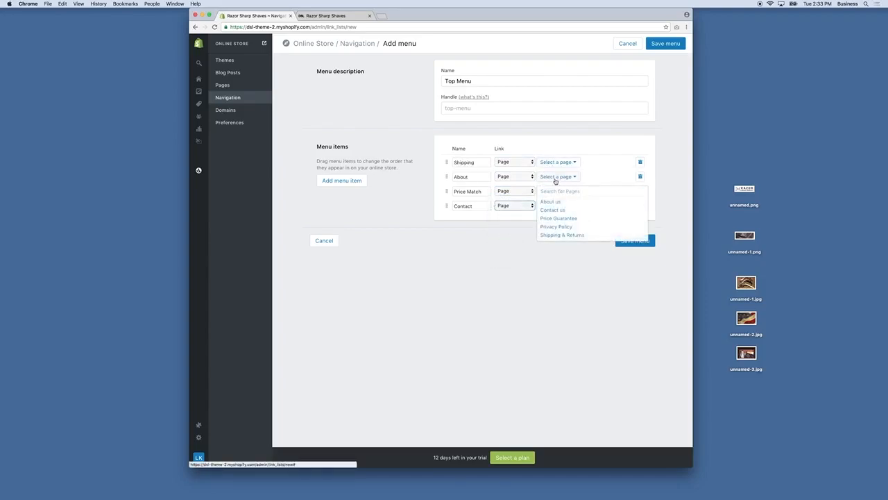
pyautogui.click(552, 201)
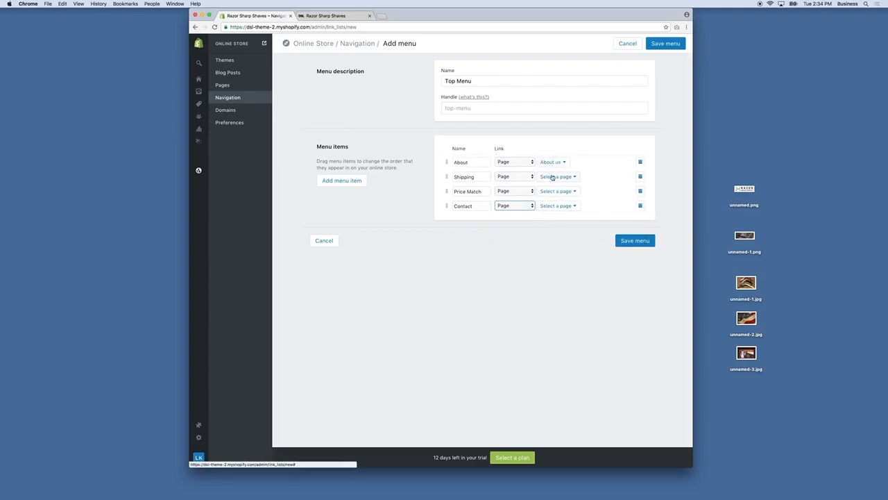
pyautogui.click(552, 177)
pyautogui.click(562, 235)
pyautogui.click(555, 192)
pyautogui.click(559, 232)
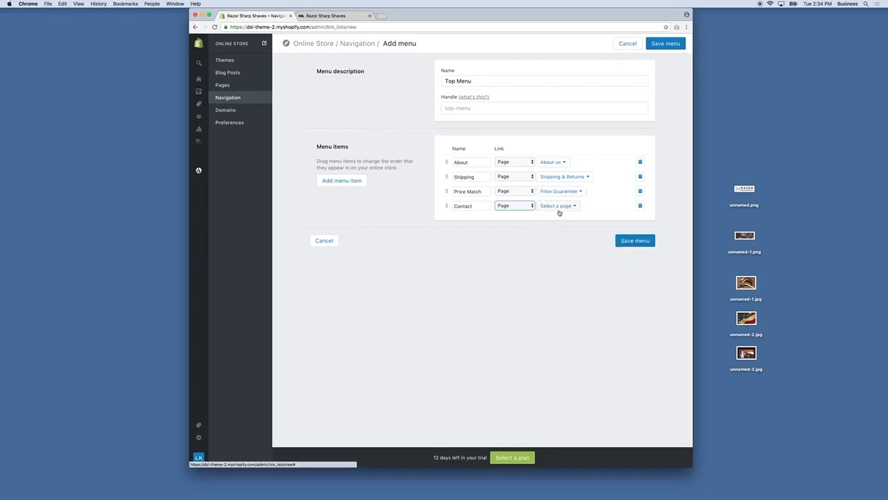
pyautogui.click(562, 208)
pyautogui.click(552, 238)
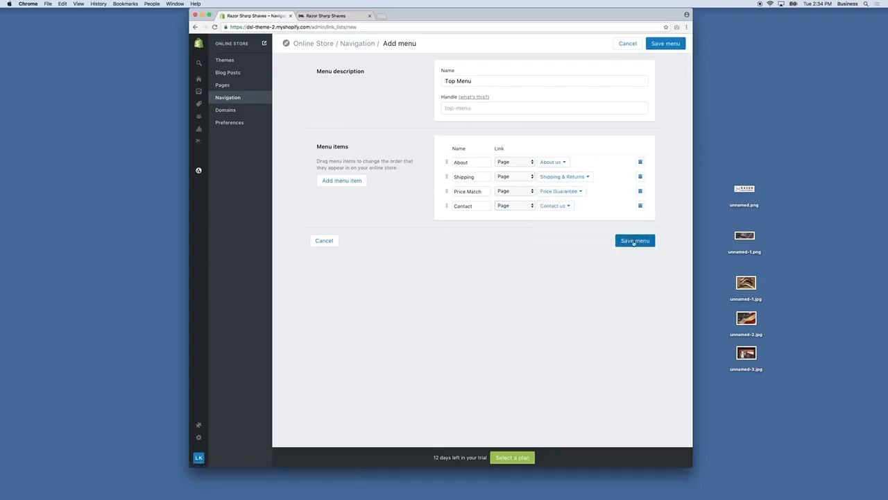
pyautogui.click(634, 241)
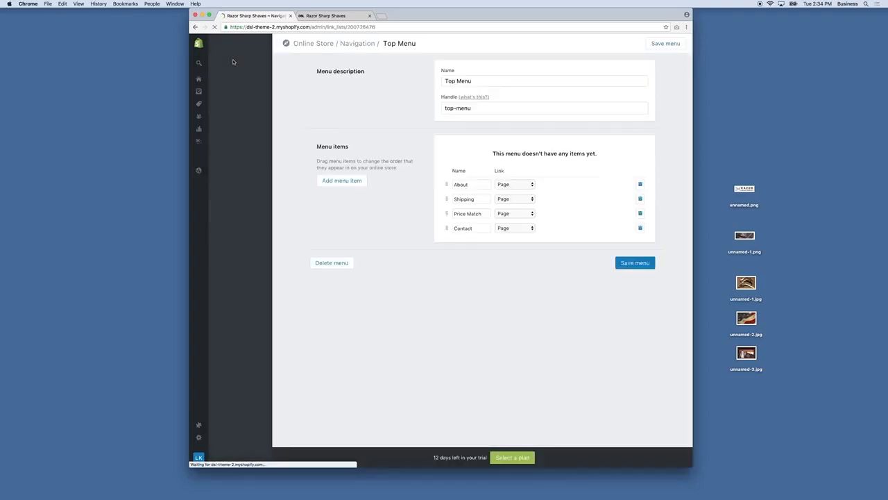
# Step: Pick Top Menu in the Top Header Menu dropdown of Header settings and save
pyautogui.click(228, 61)
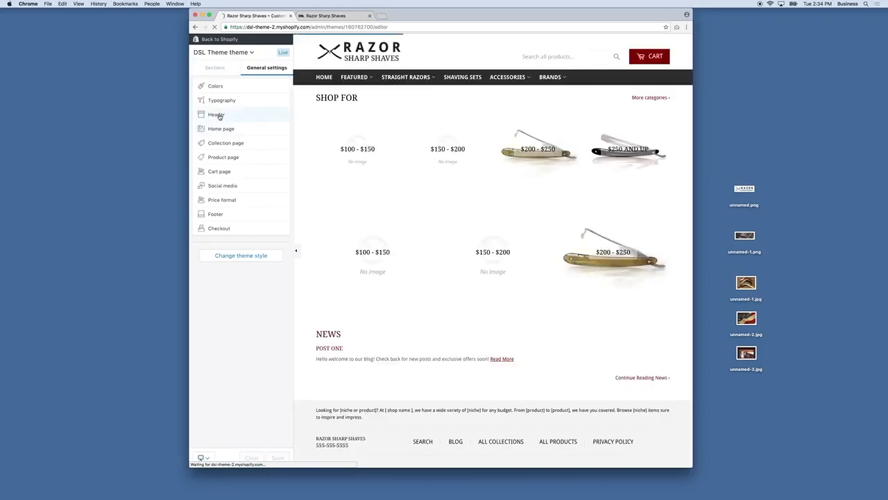
pyautogui.click(218, 114)
pyautogui.click(222, 183)
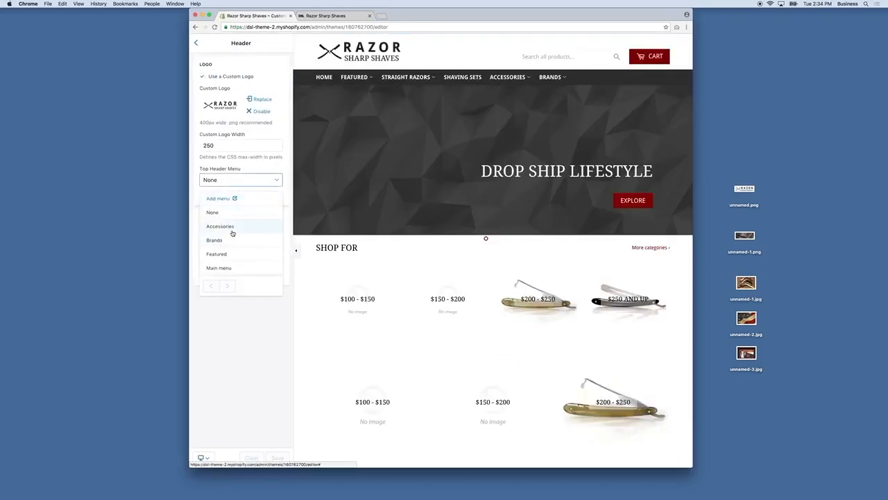
pyautogui.scroll(-3, 232, 233)
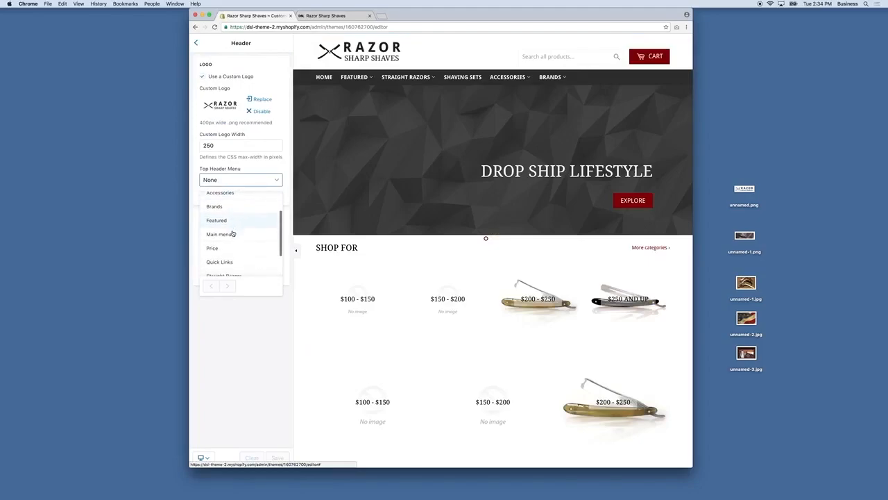
pyautogui.scroll(-3, 233, 234)
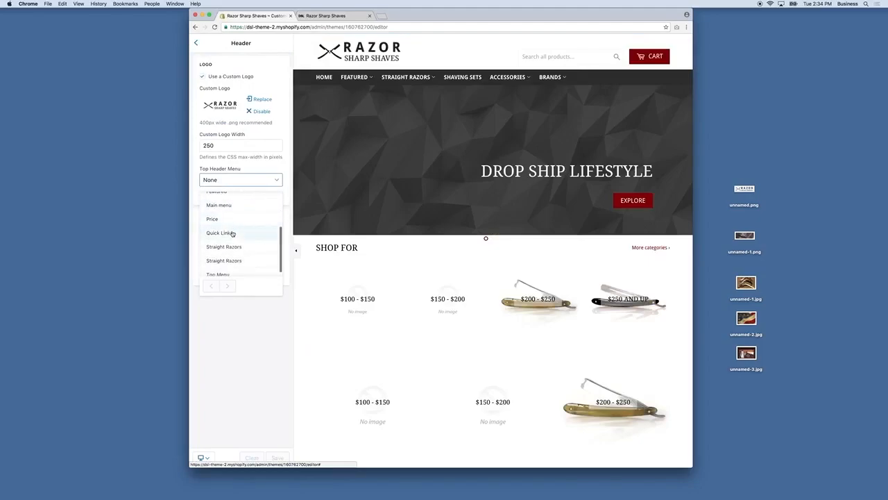
pyautogui.click(223, 270)
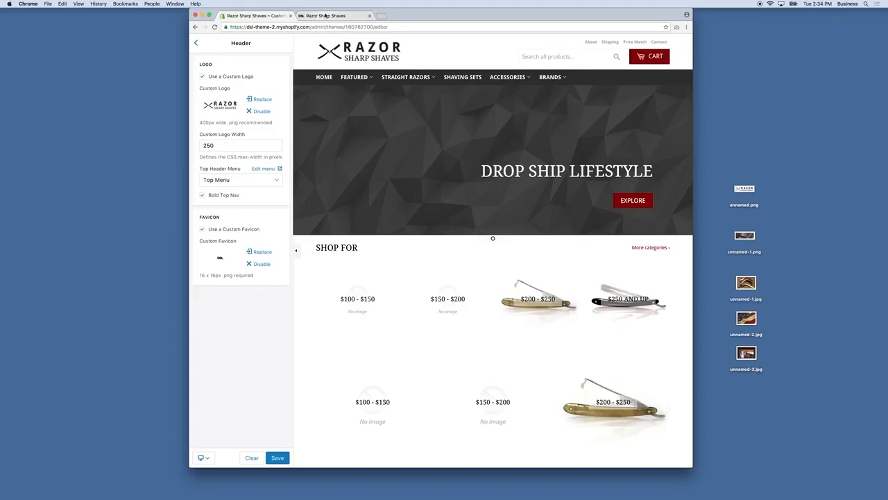
pyautogui.click(277, 457)
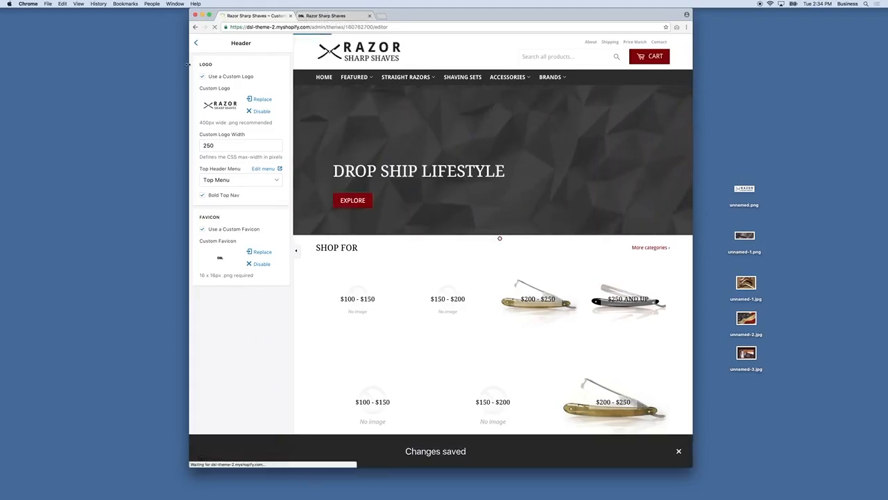
pyautogui.click(197, 45)
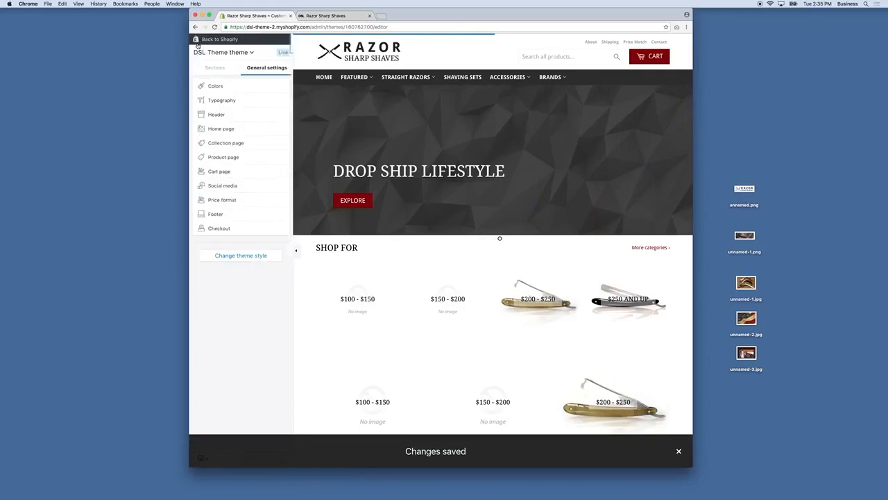
# Step: Replace the Slide 1 image with unnamed-1.jpg
pyautogui.click(222, 129)
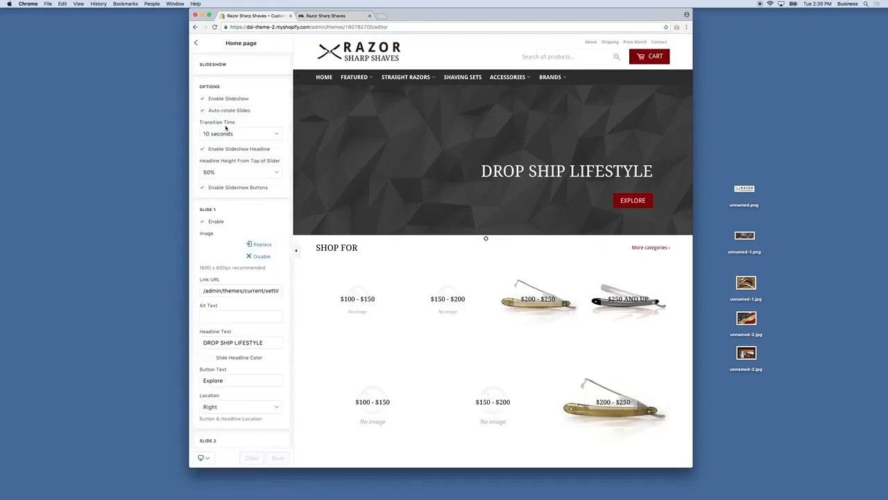
pyautogui.scroll(-1, 245, 220)
pyautogui.click(259, 232)
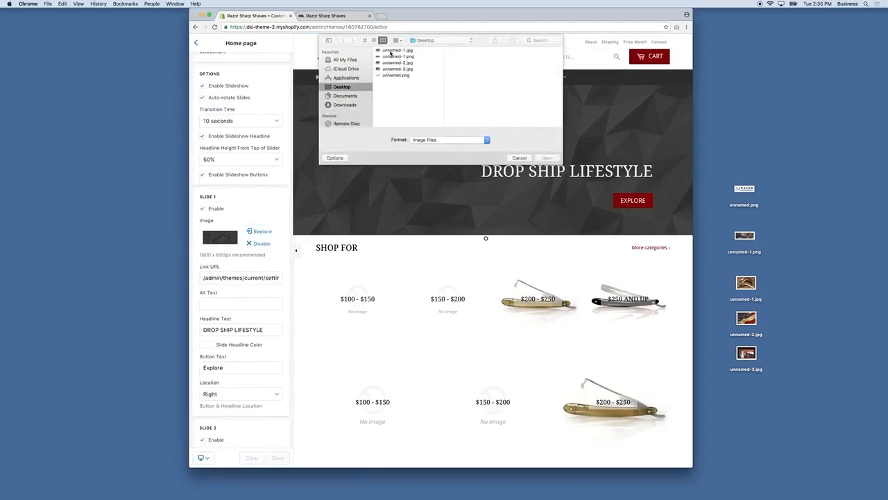
pyautogui.doubleClick(393, 51)
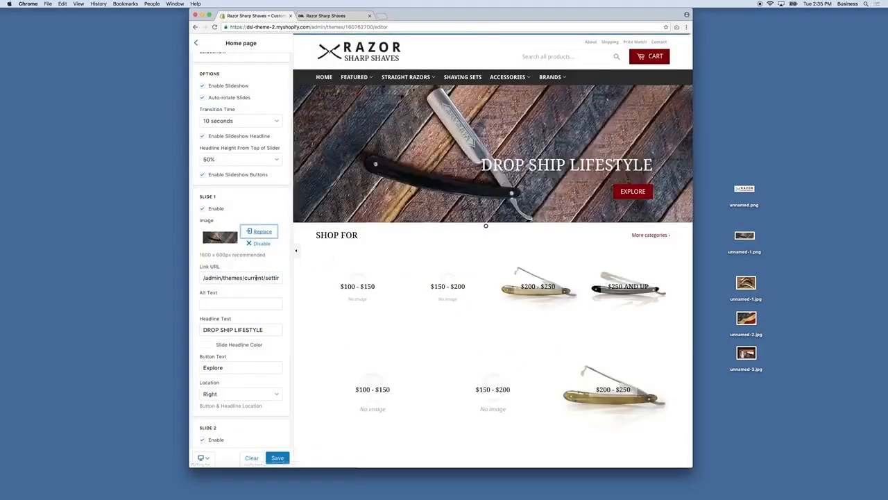
# Step: Copy /collections/best-sellers from the storefront address and paste it as the slide's Link URL
pyautogui.tripleClick(200, 290)
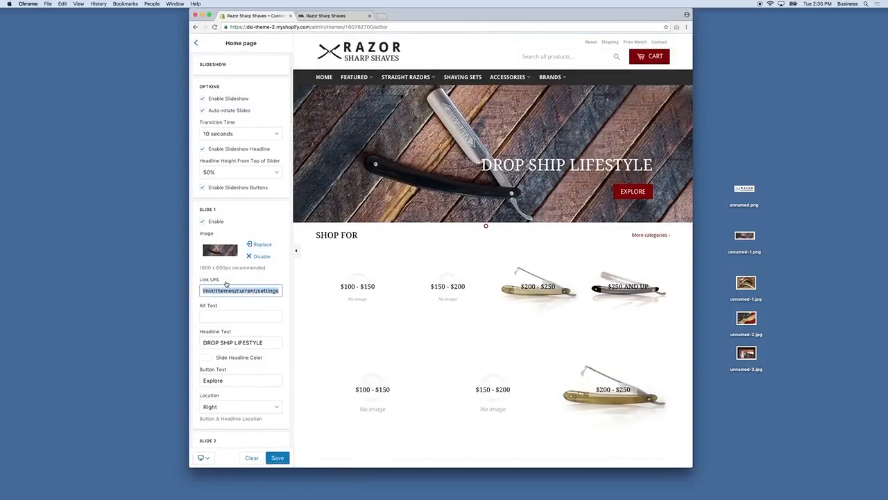
pyautogui.scroll(-1, 208, 271)
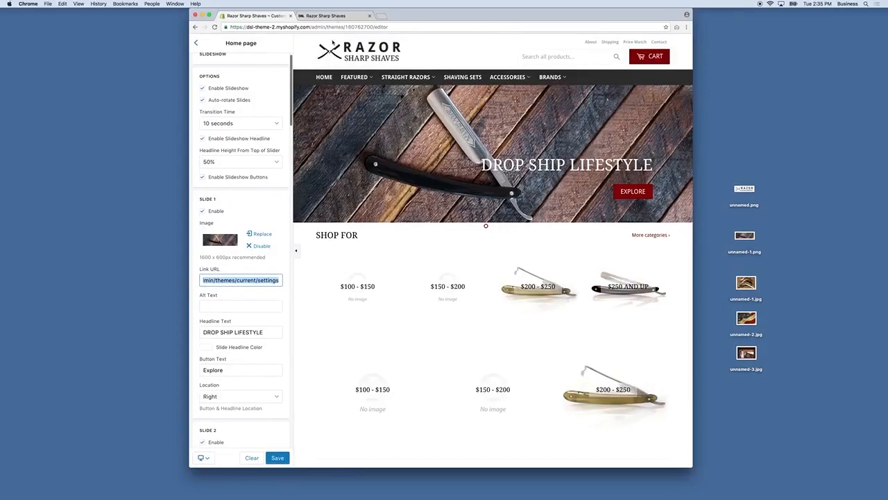
pyautogui.click(337, 17)
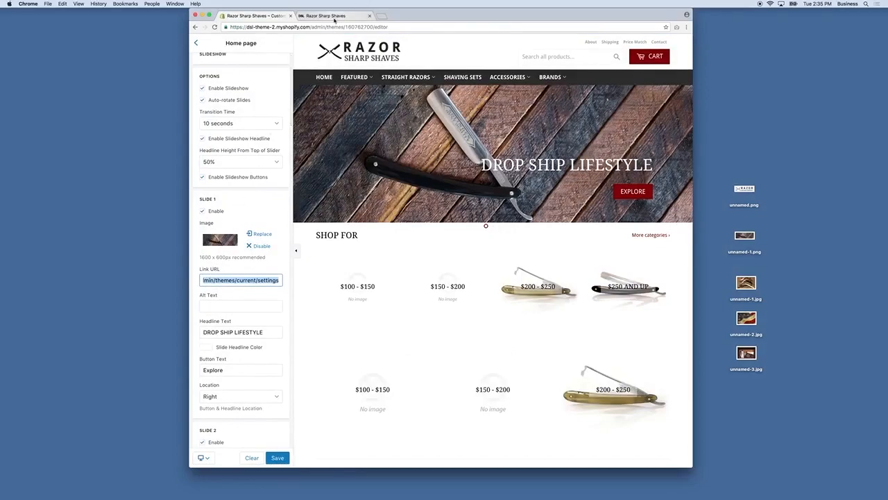
pyautogui.click(305, 119)
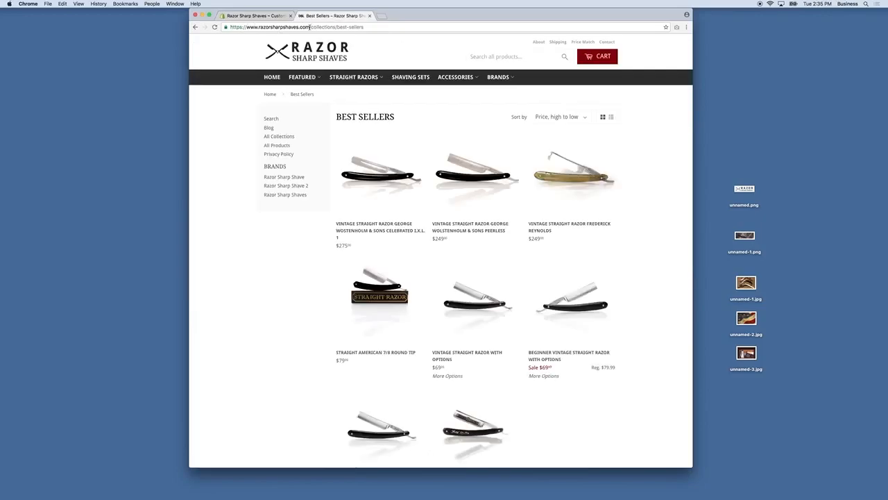
pyautogui.click(257, 16)
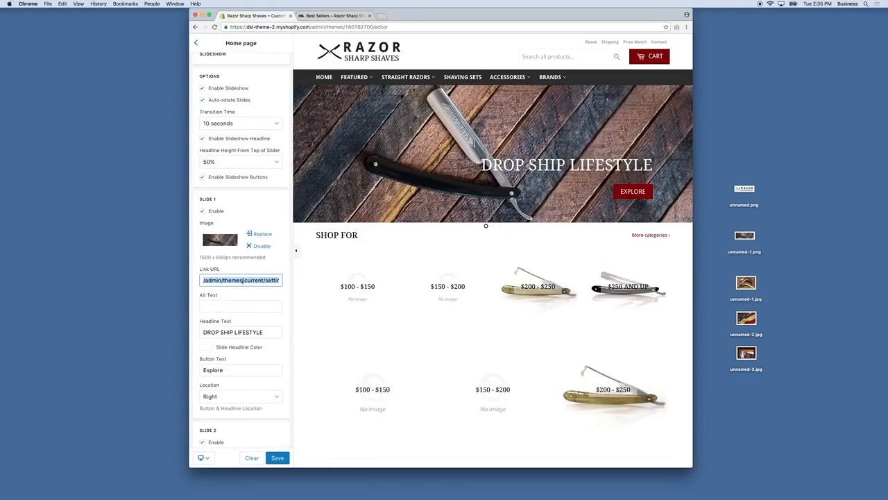
pyautogui.click(330, 15)
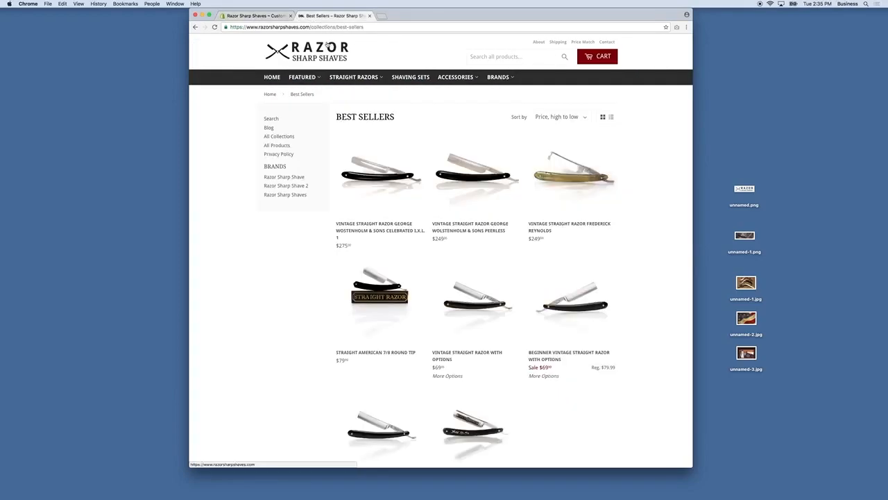
pyautogui.moveTo(310, 27); pyautogui.dragTo(362, 27)
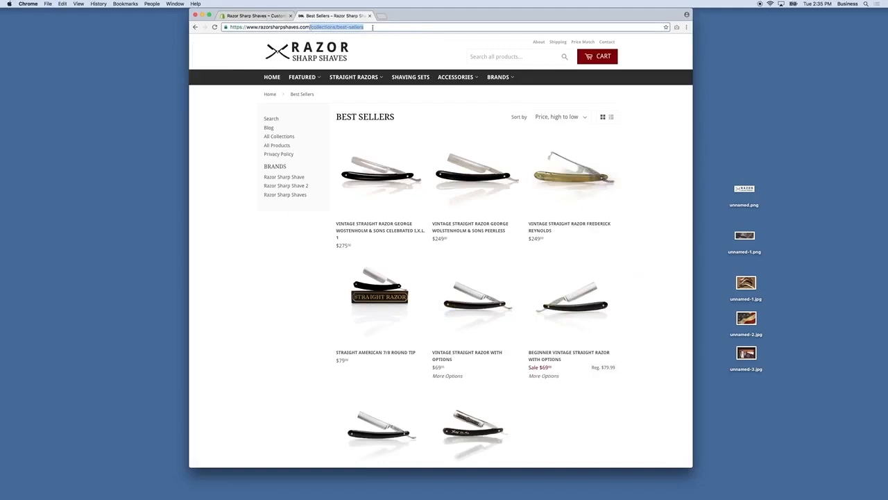
pyautogui.click(248, 15)
pyautogui.write('/collections/best-sellers')
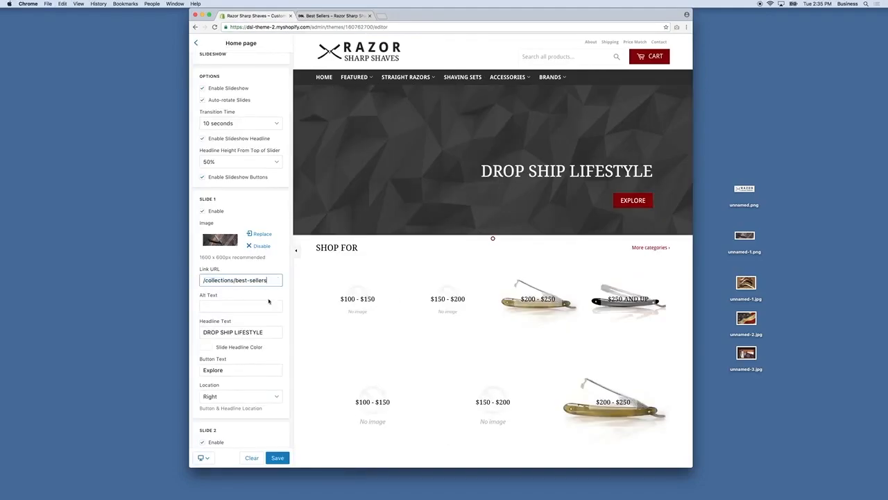
pyautogui.click(264, 306)
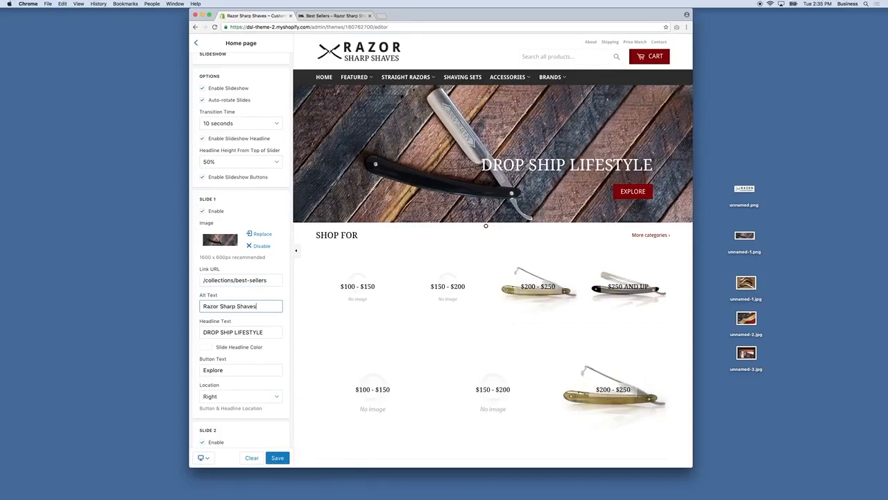
# Step: Replace the DROP SHIP LIFESTYLE headline with a razors headline ending '<br>For Up To 20% Off'
pyautogui.moveTo(267, 335); pyautogui.dragTo(136, 322)
pyautogui.write('The Best Selling Razors')
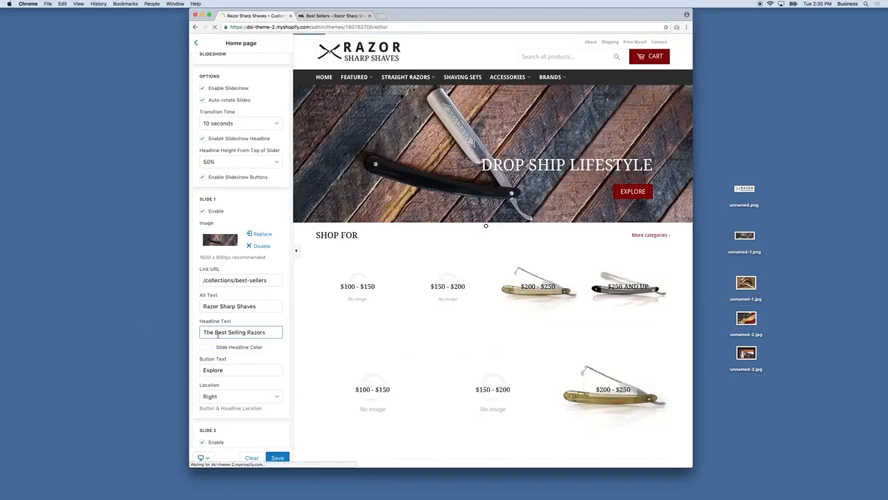
pyautogui.write('Find')
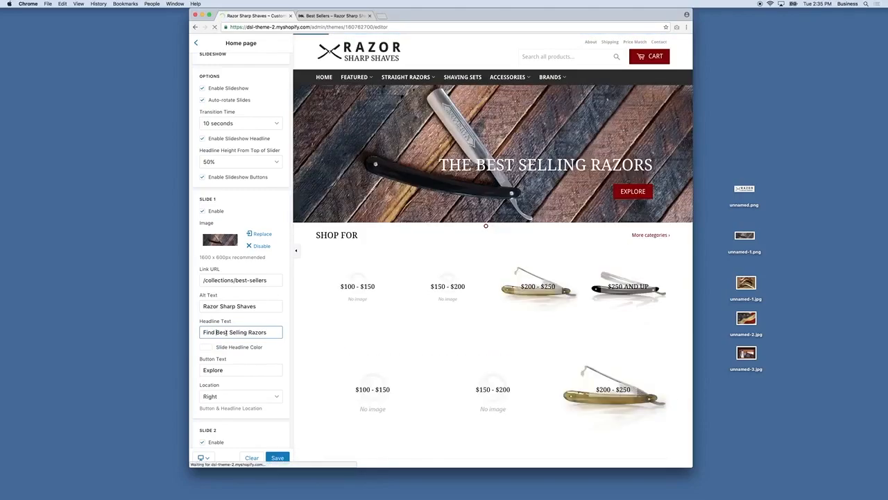
pyautogui.write(' Our')
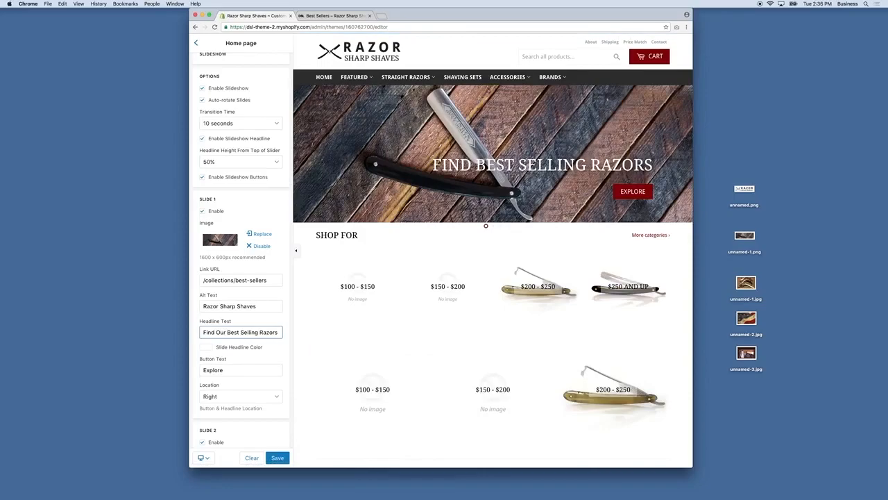
pyautogui.press('BackSpace')
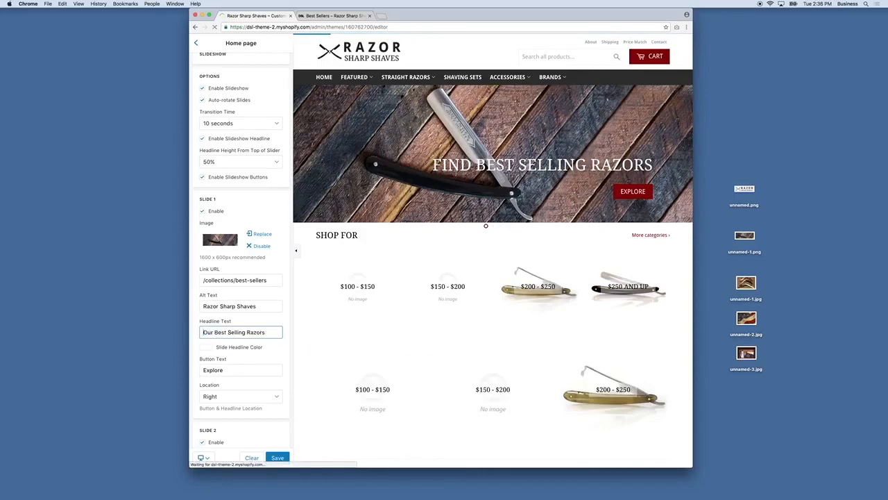
pyautogui.write('<br>For')
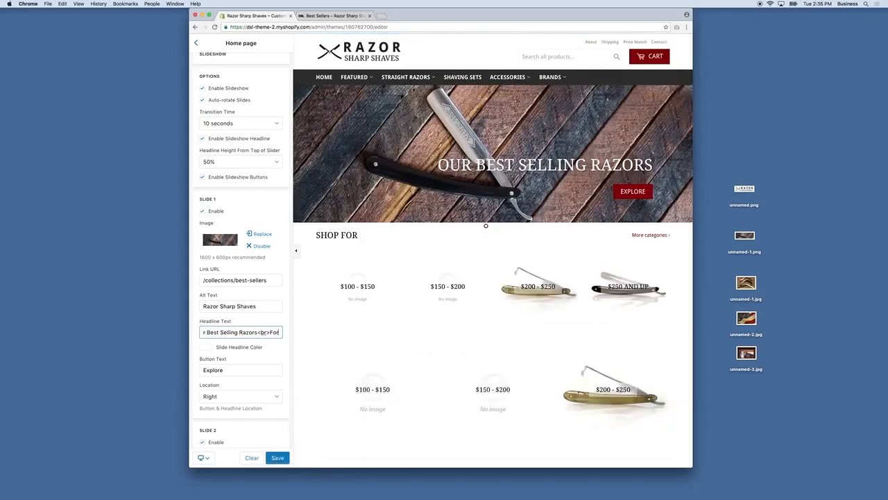
pyautogui.write(' H')
pyautogui.press('BackSpace')
pyautogui.press('BackSpace')
pyautogui.write('Up To 20% Off')
pyautogui.click(263, 356)
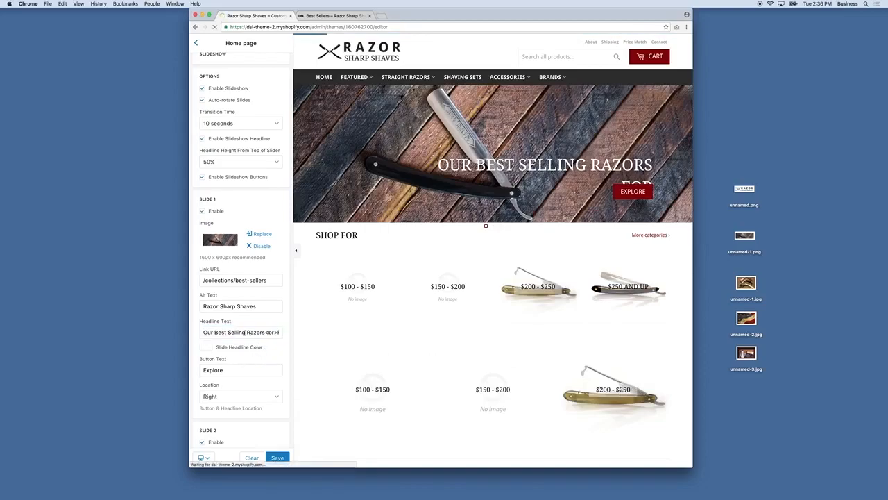
# Step: Set Headline Height From Top of Slider to 30%
pyautogui.scroll(1, 236, 242)
pyautogui.click(229, 170)
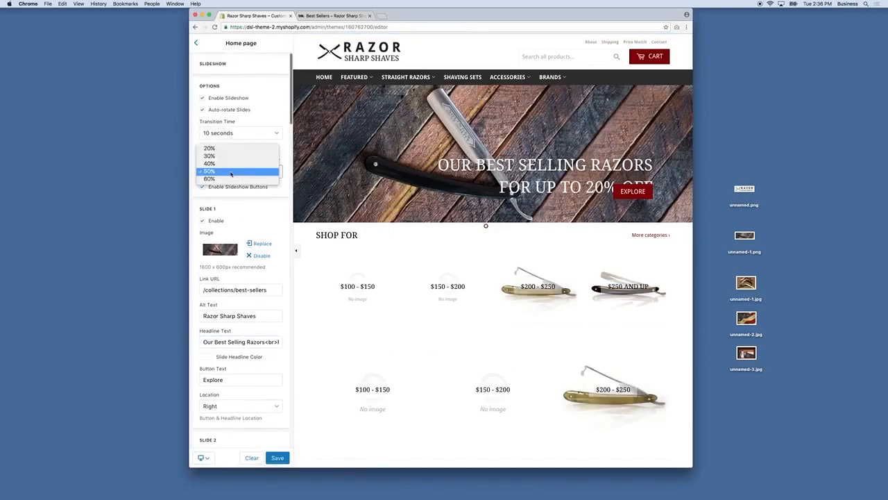
pyautogui.click(218, 156)
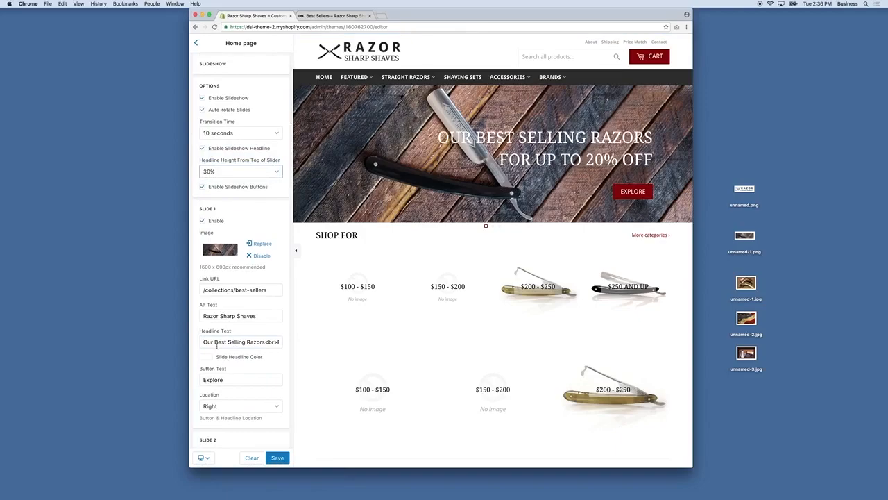
# Step: Remove 'Our' and wrap 'For Up To 20% Off' in <small></small> tags
pyautogui.moveTo(214, 341); pyautogui.dragTo(188, 342)
pyautogui.press('BackSpace')
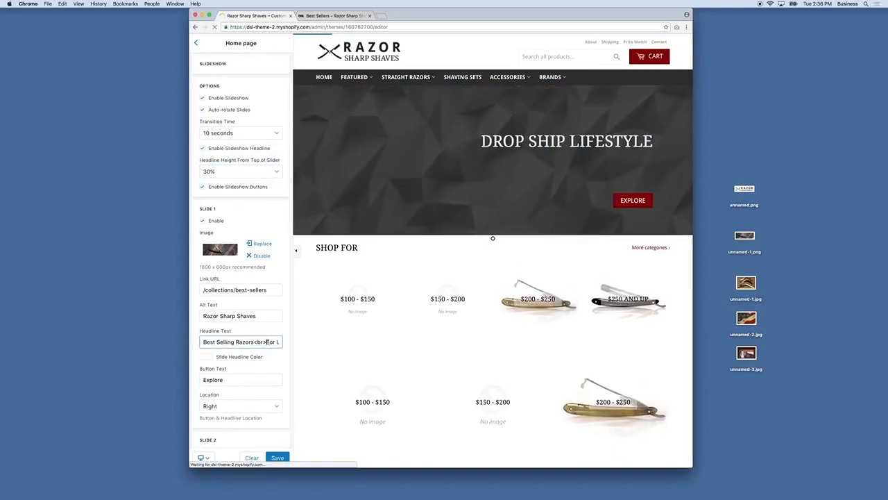
pyautogui.click(268, 341)
pyautogui.write('<small>For Up To 2')
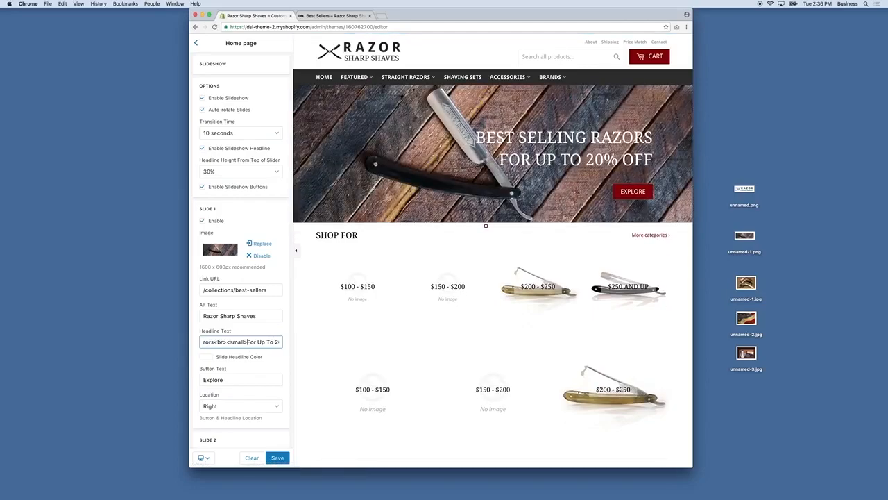
pyautogui.press('End')
pyautogui.write('</')
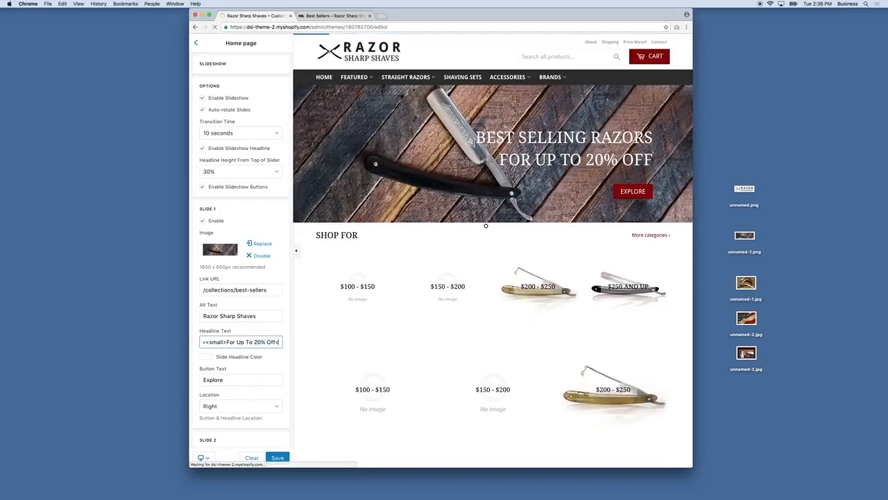
pyautogui.write('small>')
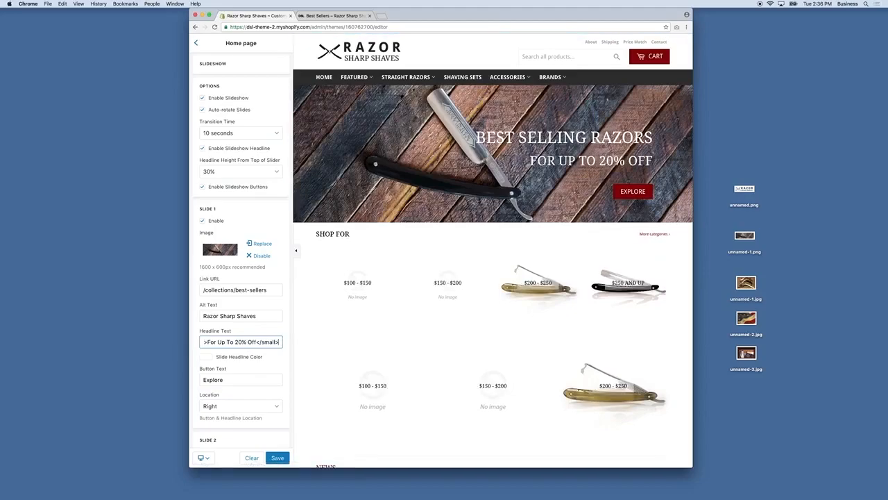
# Step: Uncheck Enable for Slide 2 and save
pyautogui.scroll(-3, 254, 340)
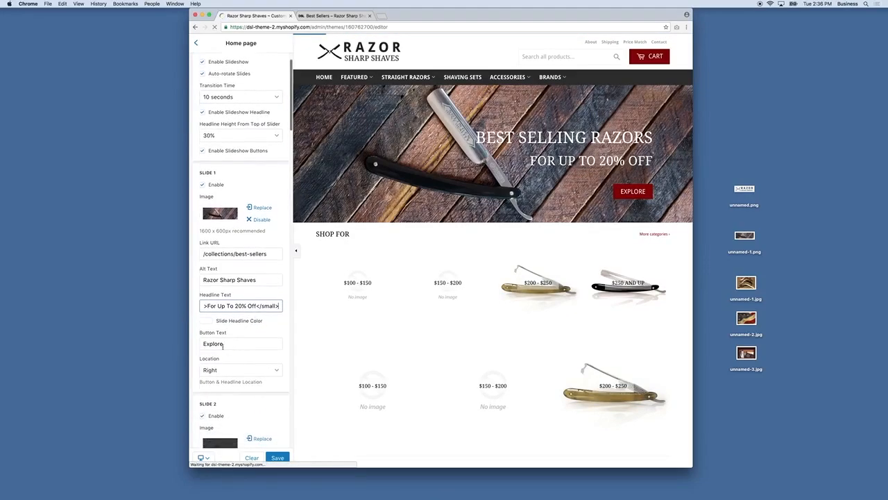
pyautogui.scroll(-3, 249, 358)
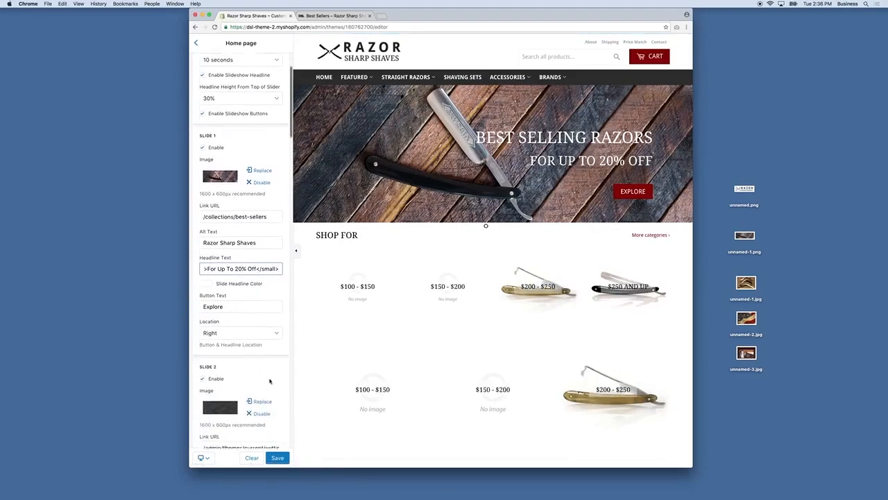
pyautogui.click(204, 327)
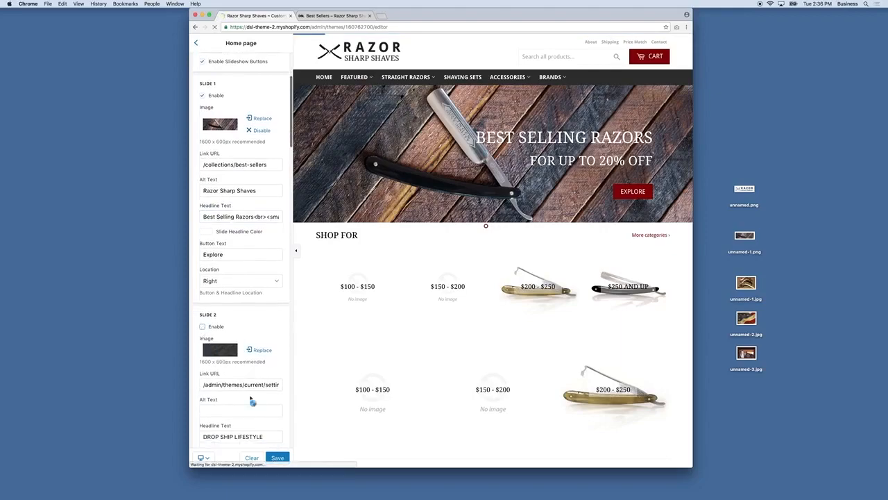
pyautogui.scroll(-3, 224, 266)
pyautogui.scroll(-3, 224, 266)
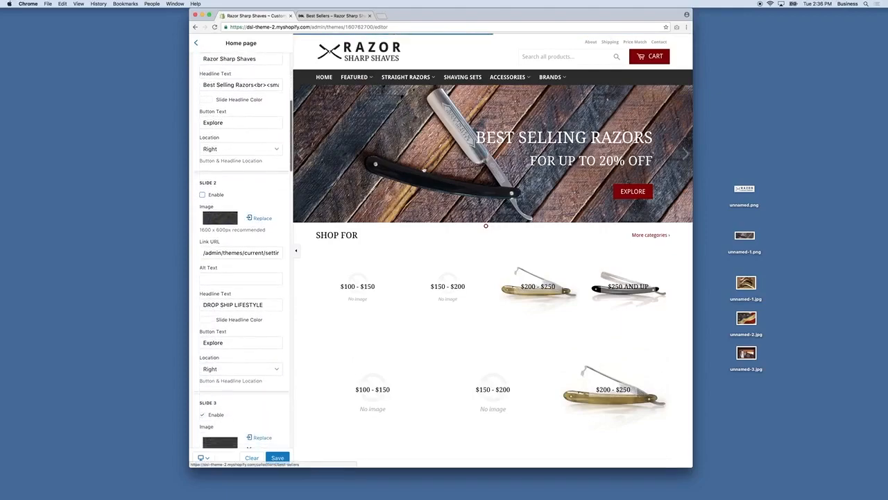
pyautogui.click(277, 457)
# Step: Uncheck Enable for Slide 3 and save the slideshow
pyautogui.click(202, 414)
pyautogui.scroll(-2, 285, 435)
pyautogui.scroll(-1, 285, 435)
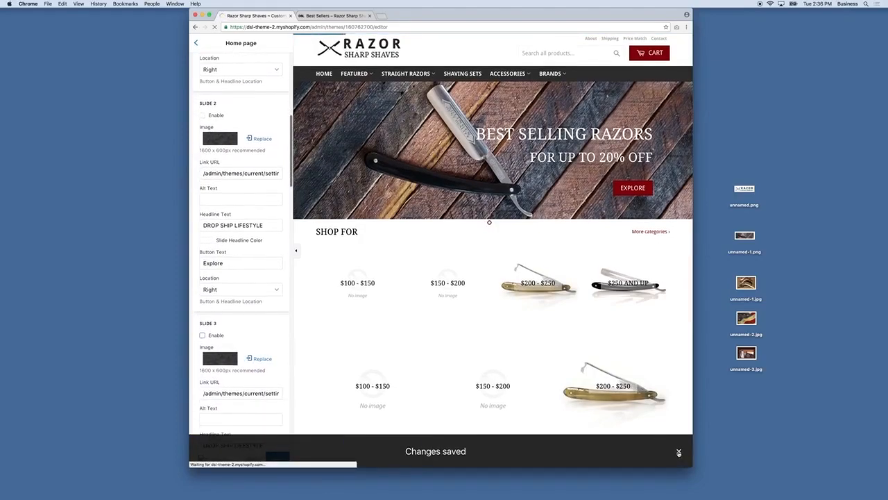
pyautogui.click(277, 457)
pyautogui.scroll(12, 236, 93)
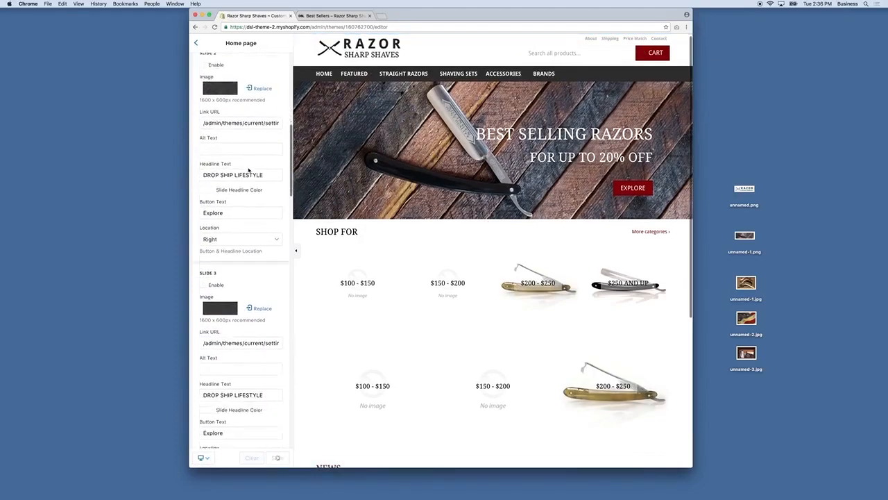
pyautogui.click(196, 43)
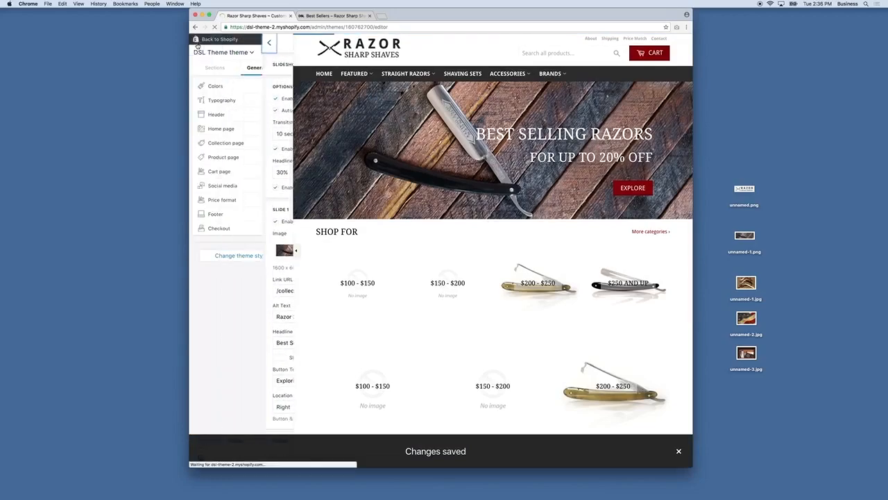
# Step: In the home page settings, switch both Featured Collections groups from automatic to Manually
pyautogui.click(227, 130)
pyautogui.scroll(-10, 249, 222)
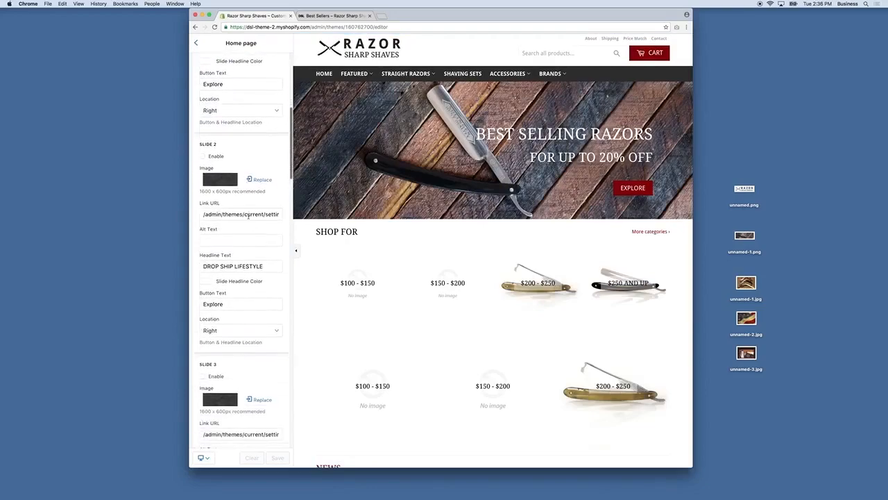
pyautogui.scroll(-12, 252, 224)
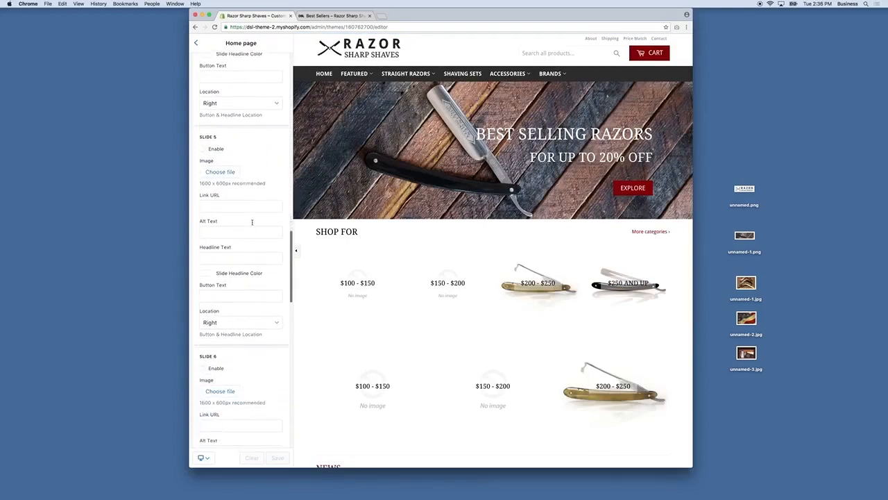
pyautogui.scroll(-6, 246, 225)
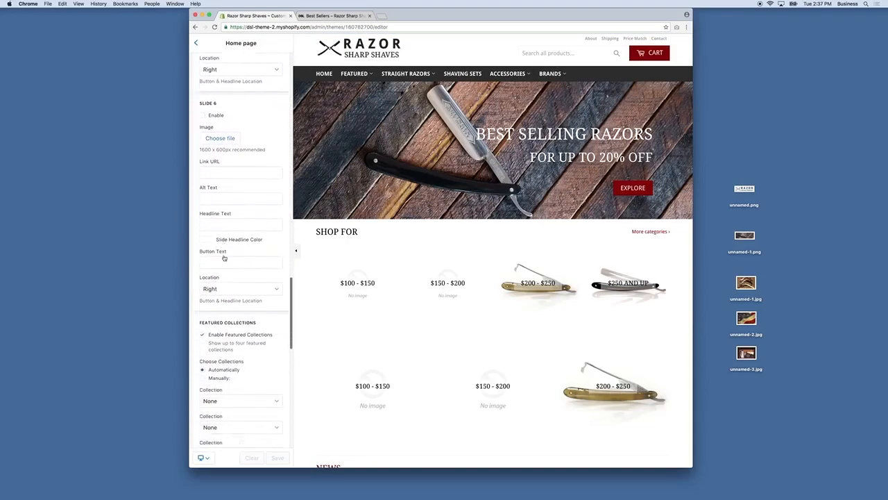
pyautogui.scroll(-3, 225, 257)
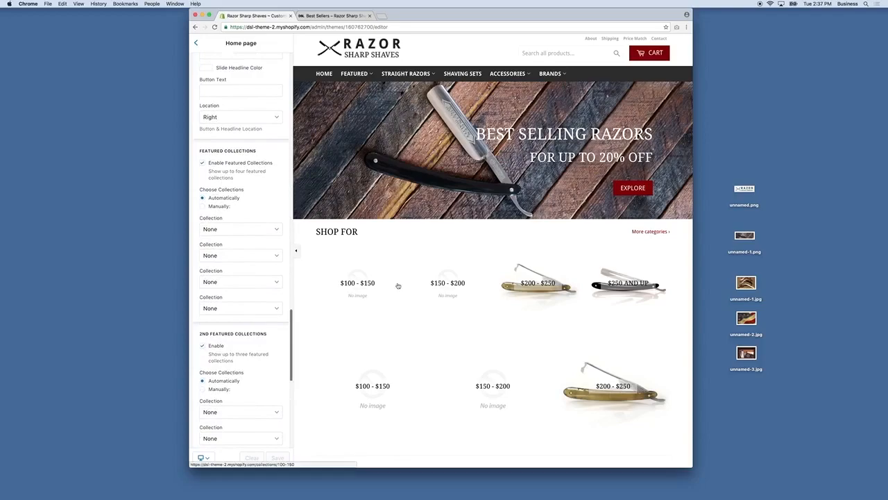
pyautogui.click(204, 208)
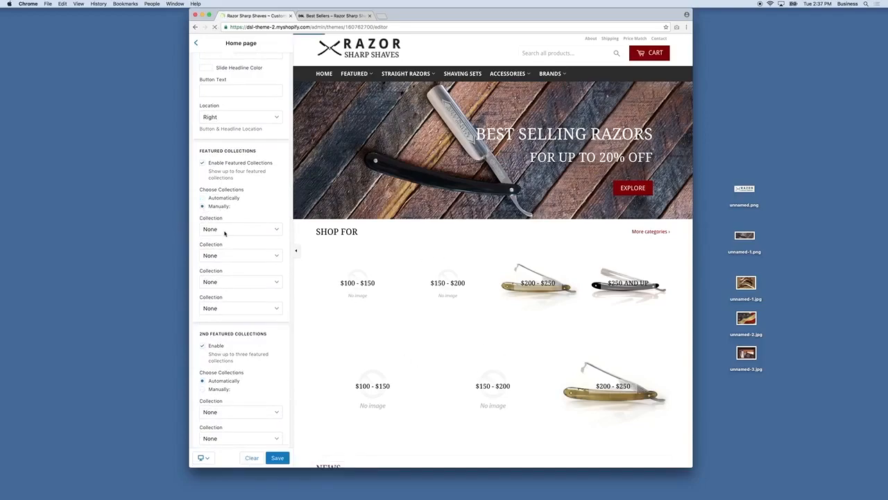
pyautogui.scroll(-1, 215, 235)
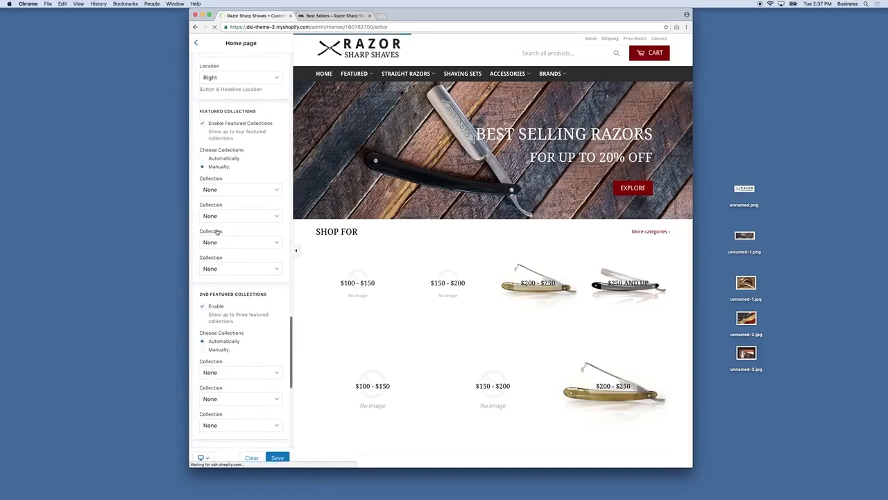
pyautogui.scroll(-5, 205, 278)
pyautogui.click(203, 284)
# Step: Choose Best Sellers, Made in America and Accessories as the second group's three collections
pyautogui.click(241, 307)
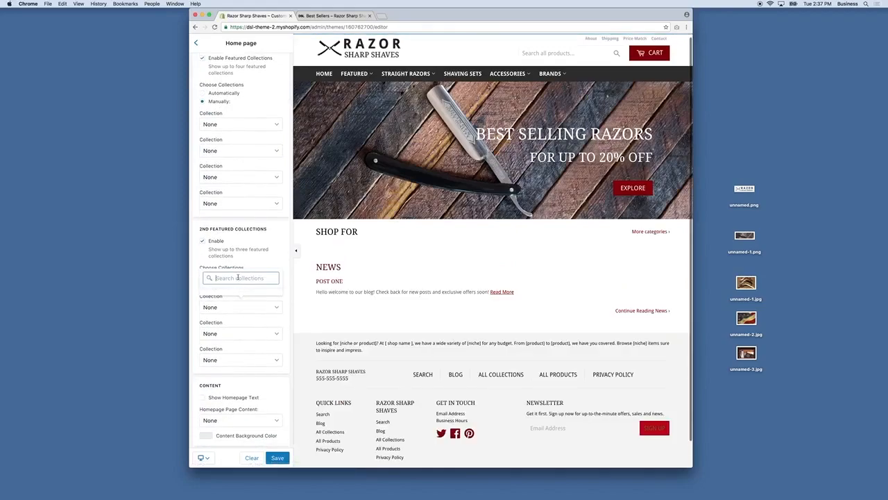
pyautogui.write('best')
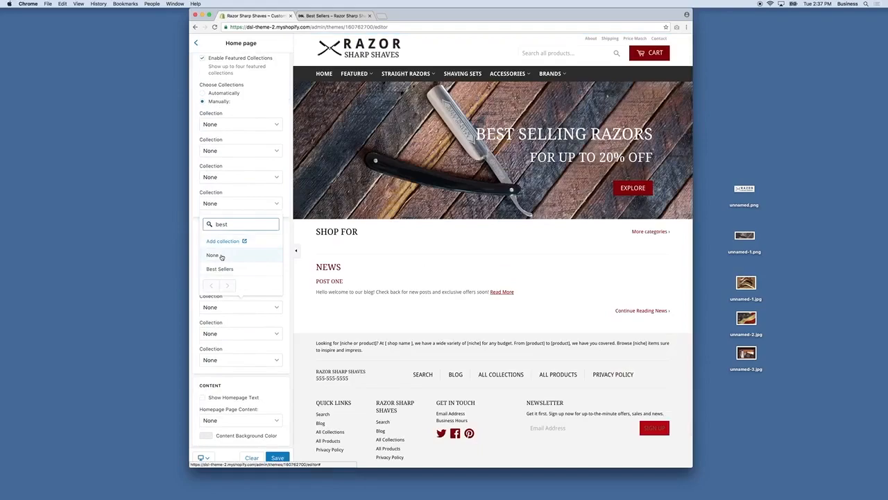
pyautogui.click(219, 269)
pyautogui.click(237, 333)
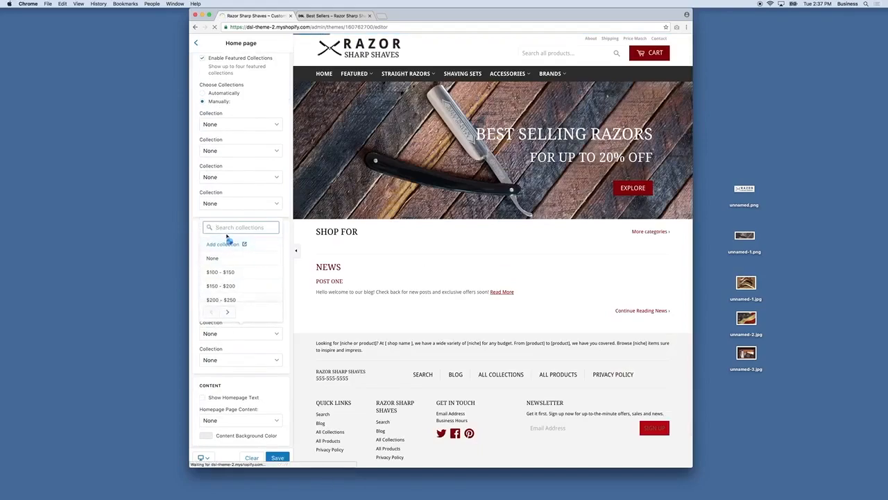
pyautogui.write('made')
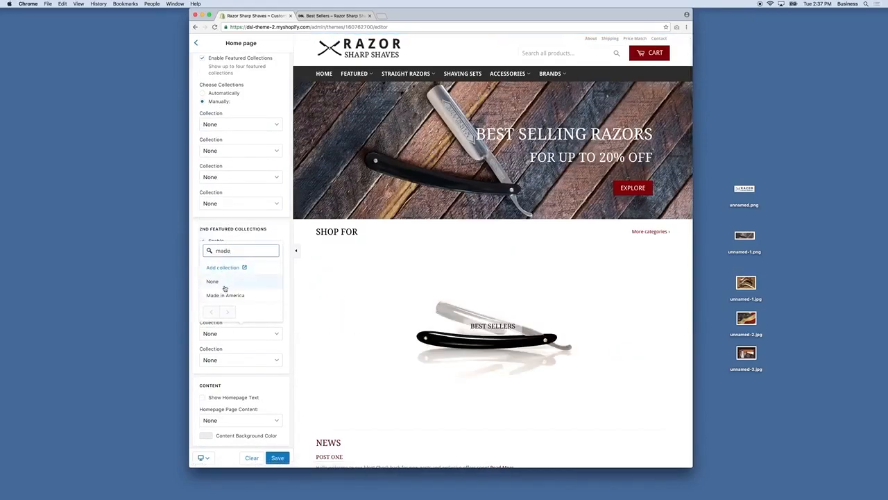
pyautogui.click(224, 294)
pyautogui.click(248, 359)
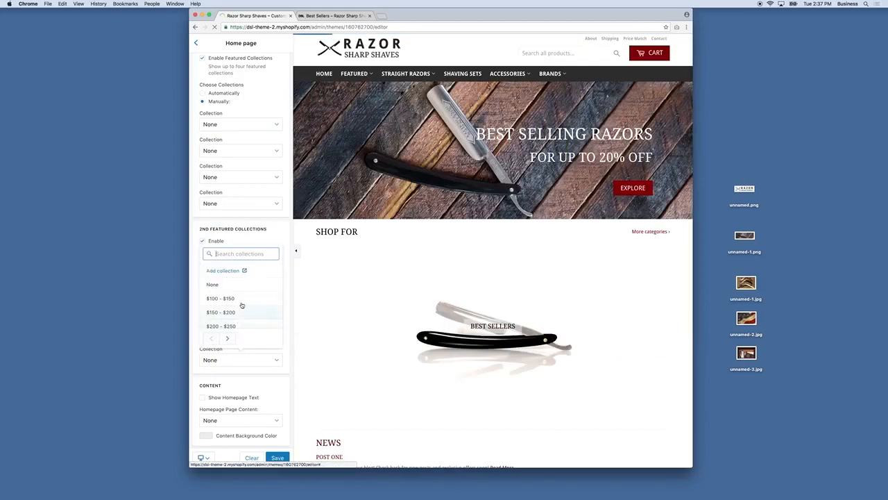
pyautogui.write('acc')
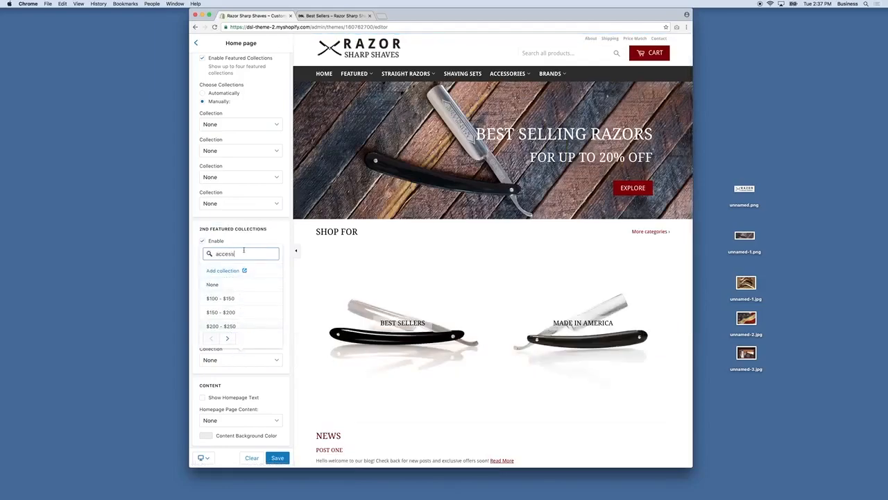
pyautogui.write('ess')
pyautogui.click(223, 321)
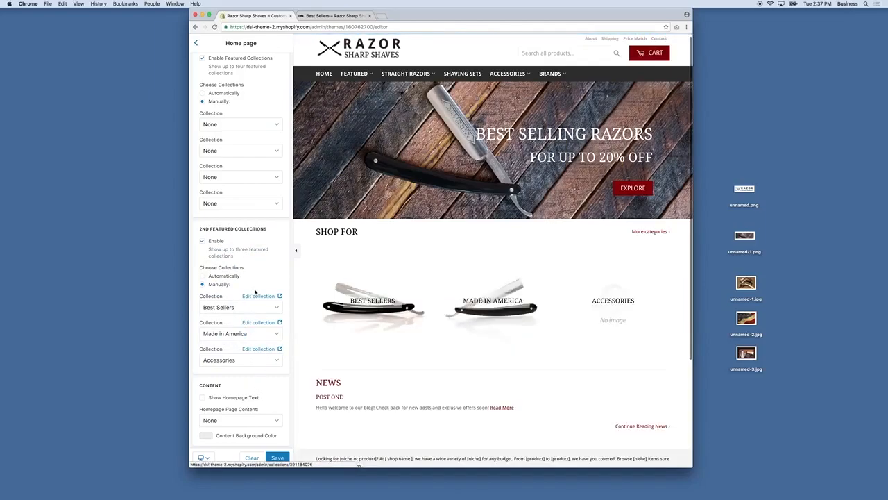
pyautogui.scroll(1, 274, 264)
pyautogui.scroll(1, 273, 264)
# Step: Set the first two featured collections to Beginner and Intermediate
pyautogui.click(223, 152)
pyautogui.scroll(-5, 236, 211)
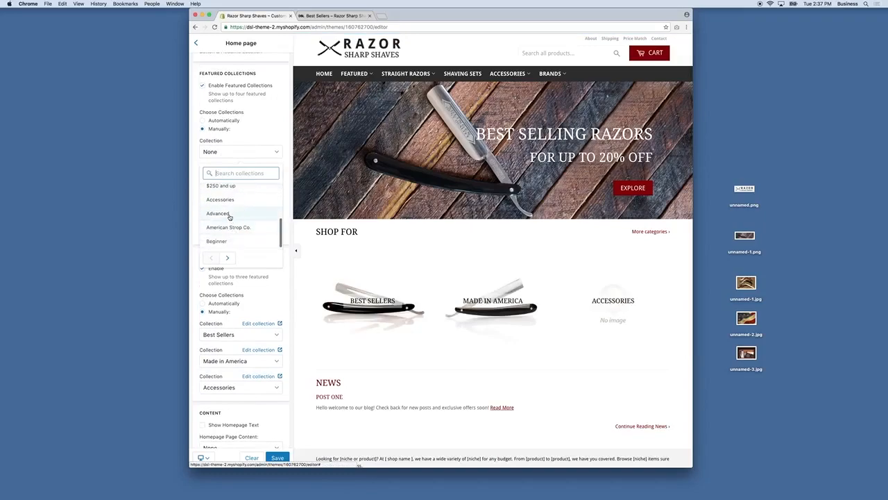
pyautogui.click(229, 240)
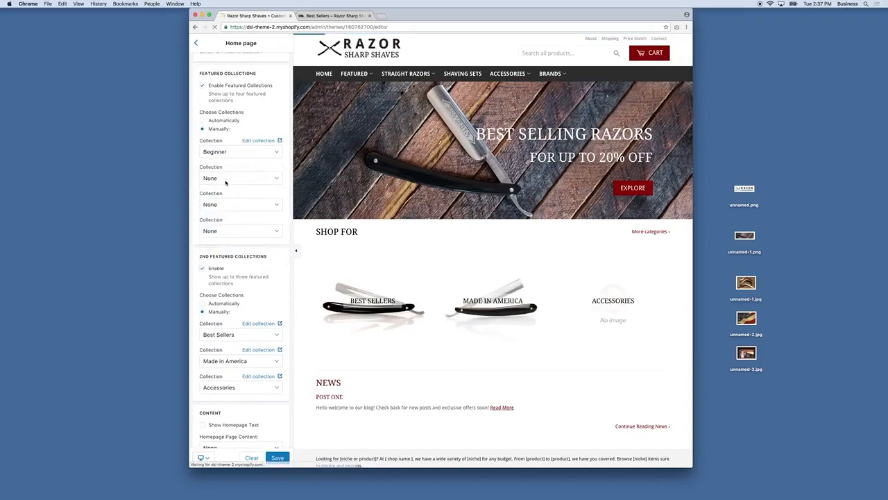
pyautogui.click(230, 204)
pyautogui.scroll(-3, 232, 260)
pyautogui.click(230, 267)
# Step: Set the third and fourth featured collections to Advanced and Shaving Sets
pyautogui.click(219, 204)
pyautogui.scroll(-5, 226, 291)
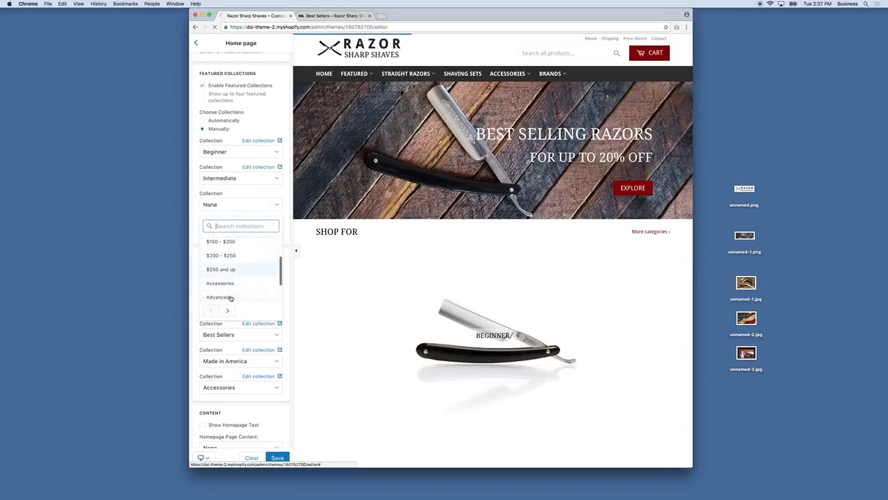
pyautogui.click(222, 267)
pyautogui.scroll(-3, 233, 229)
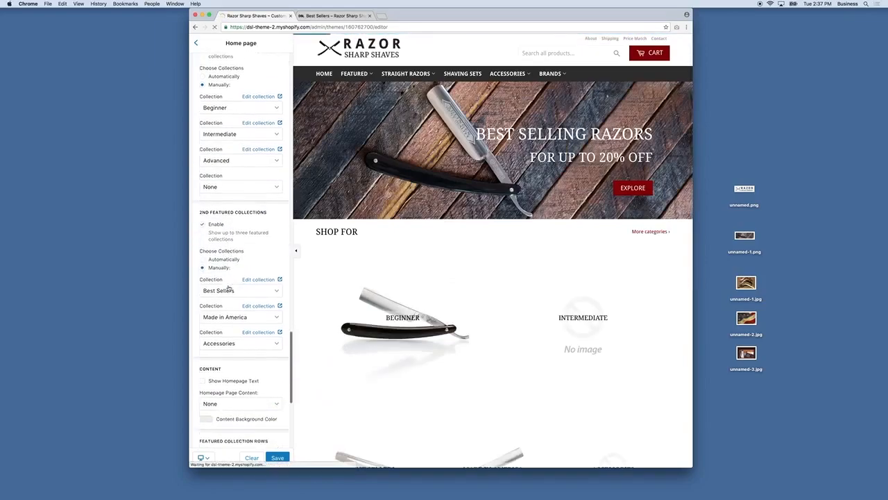
pyautogui.click(238, 179)
pyautogui.scroll(-4, 233, 263)
pyautogui.scroll(-3, 236, 264)
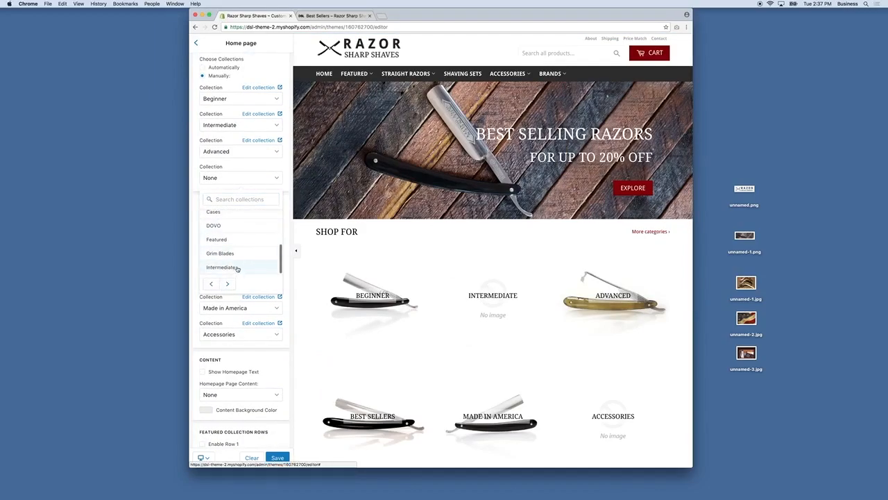
pyautogui.scroll(-3, 237, 266)
pyautogui.scroll(-2, 238, 264)
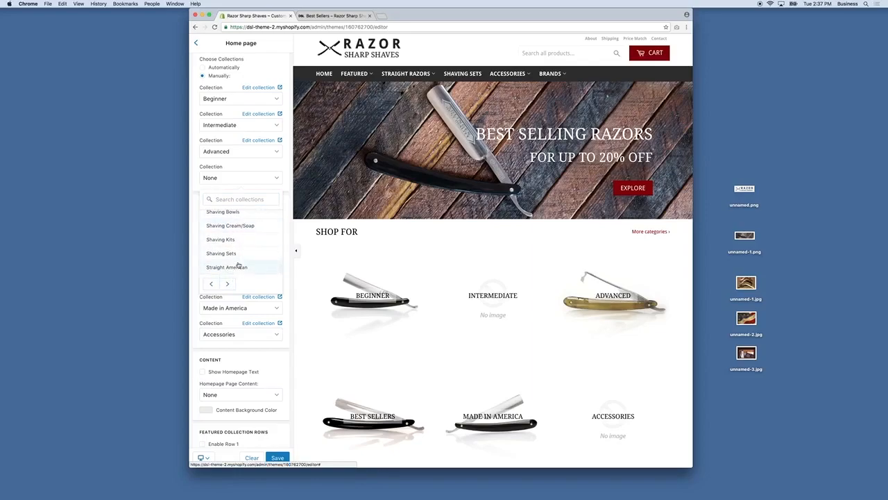
pyautogui.click(233, 254)
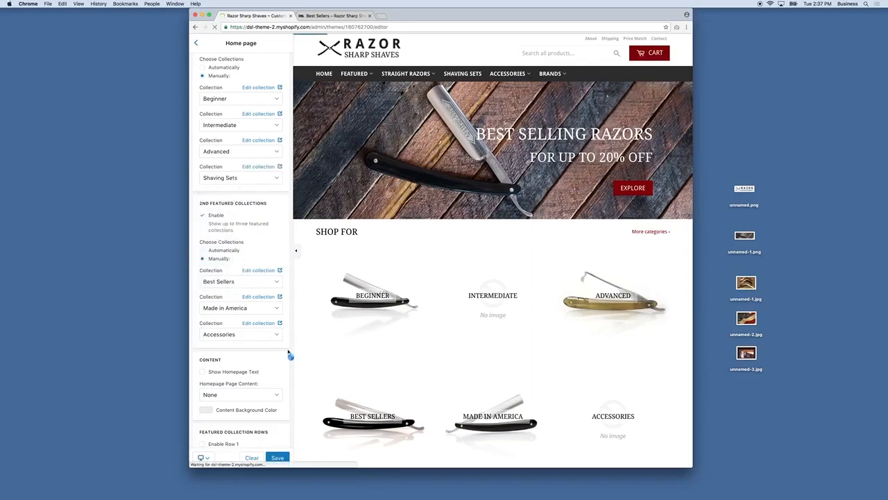
pyautogui.scroll(-3, 273, 346)
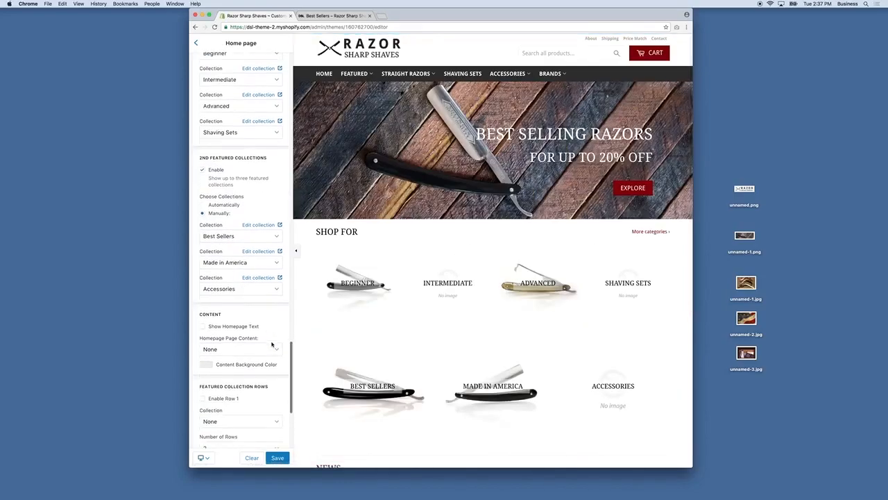
pyautogui.scroll(-2, 270, 340)
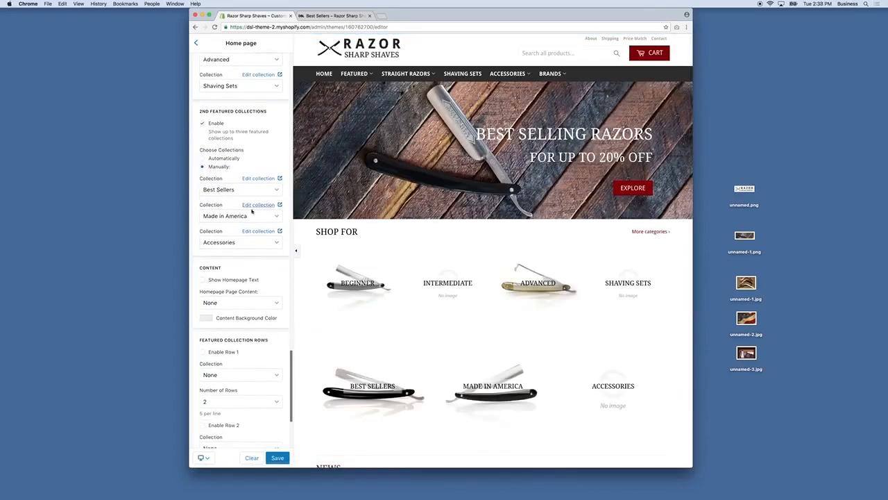
pyautogui.scroll(-3, 409, 284)
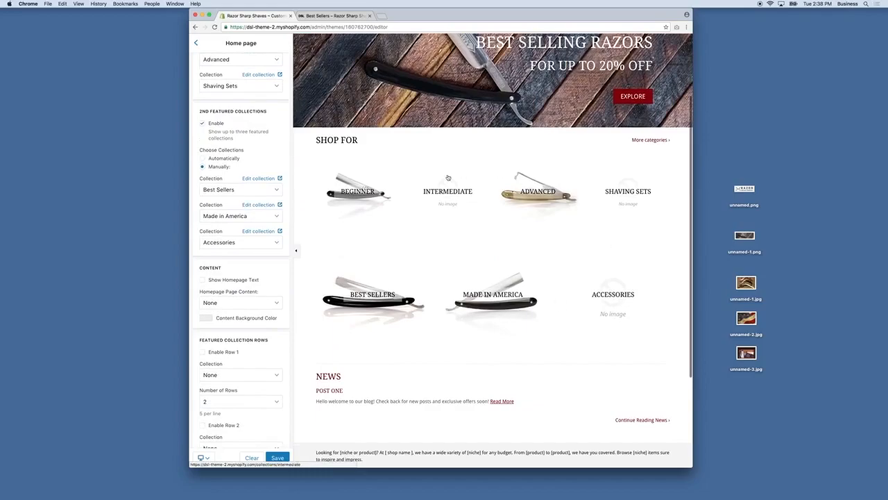
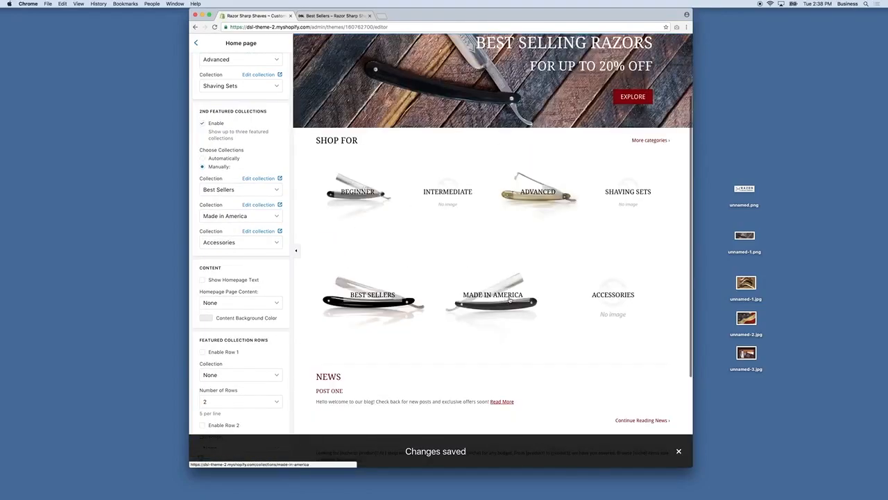
# Step: Leave the theme editor via General settings and return to the Online Store themes page
pyautogui.scroll(1, 317, 247)
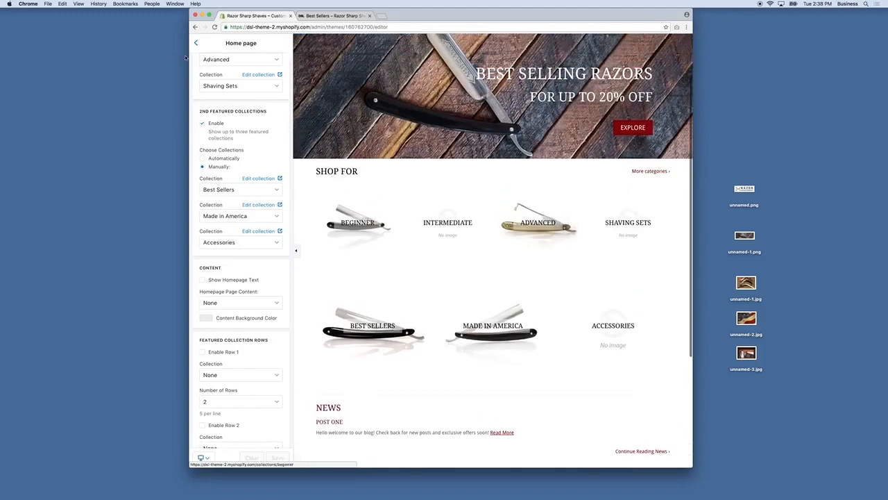
pyautogui.click(195, 43)
pyautogui.click(211, 40)
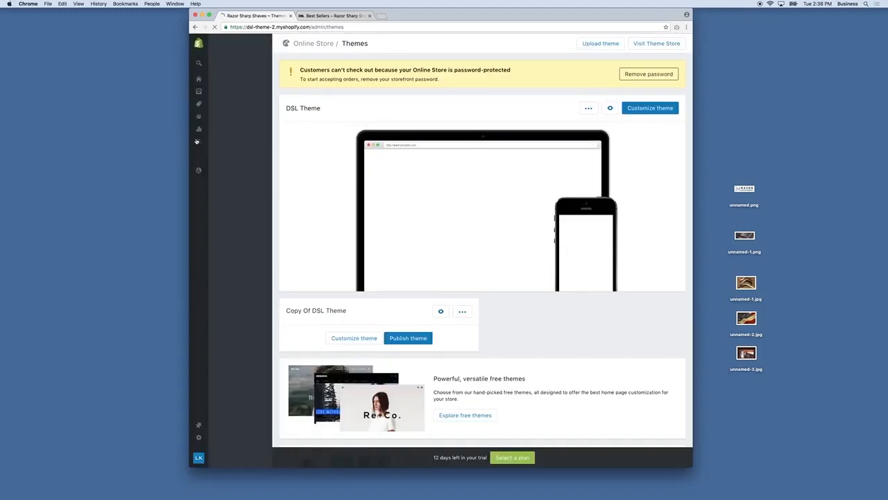
# Step: Go to the admin Collections and review the storefront home page's Shop For categories
pyautogui.click(199, 103)
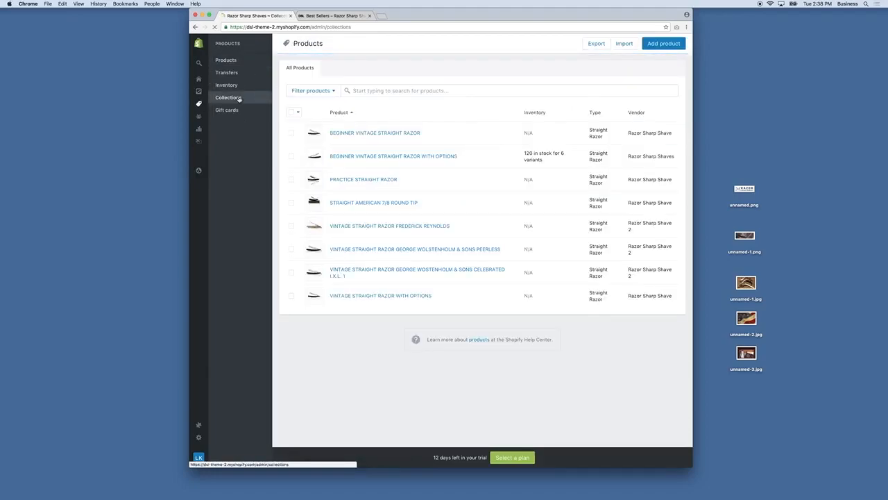
pyautogui.click(305, 16)
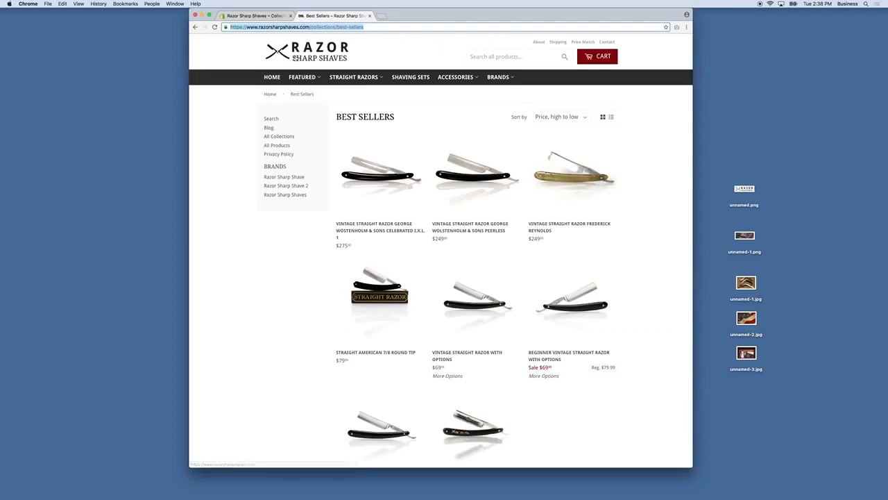
pyautogui.click(294, 57)
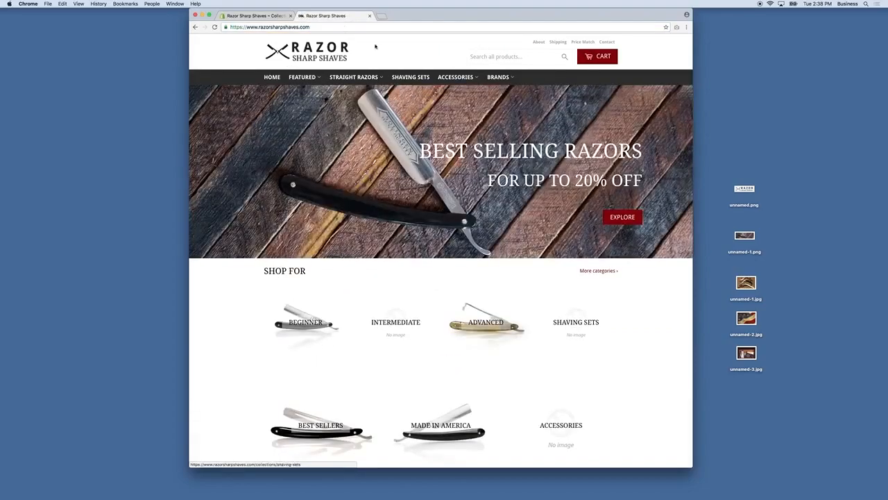
# Step: Open the Best Sellers collection from the admin Collections list
pyautogui.click(257, 15)
pyautogui.scroll(-2, 432, 279)
pyautogui.scroll(-5, 432, 280)
pyautogui.scroll(-3, 431, 281)
pyautogui.scroll(15, 358, 169)
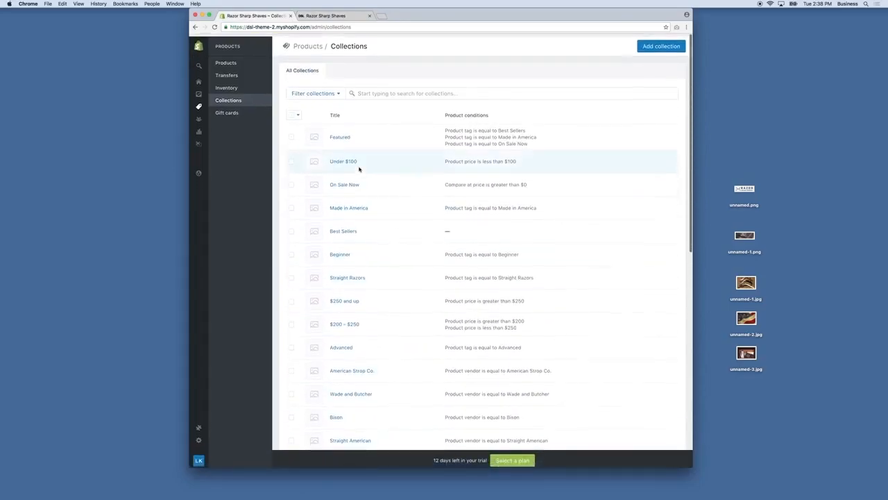
pyautogui.click(345, 231)
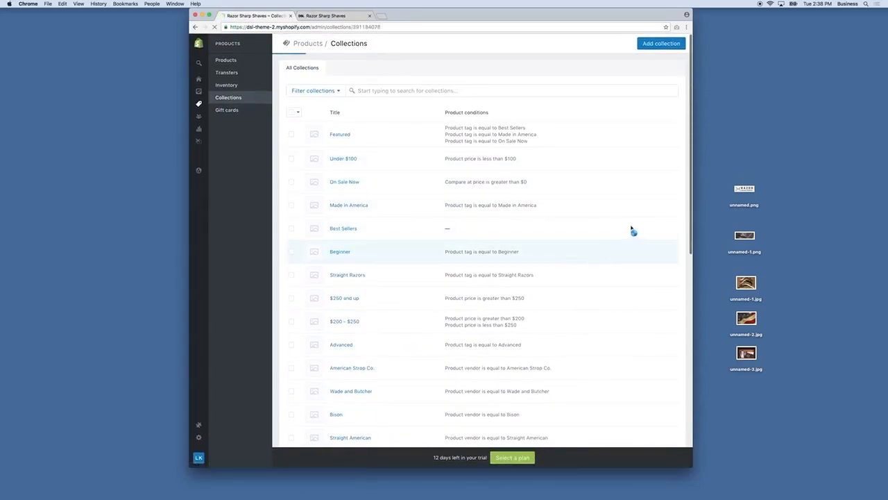
# Step: Upload the razors photo unnamed-1.jpg as the Best Sellers collection image
pyautogui.click(598, 188)
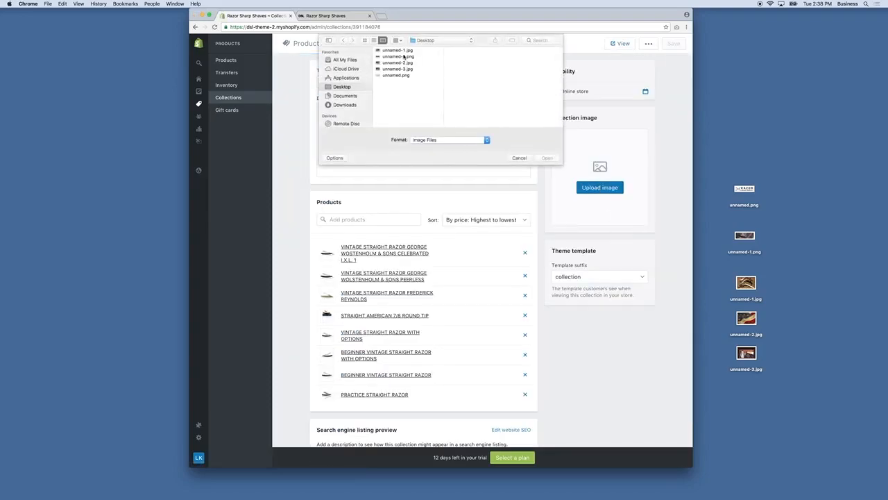
pyautogui.click(397, 50)
pyautogui.press('space')
pyautogui.press('space')
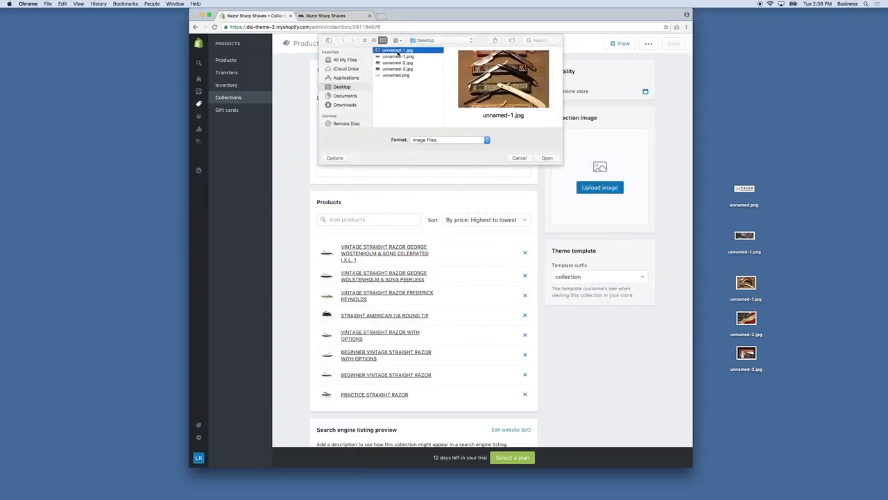
pyautogui.doubleClick(398, 51)
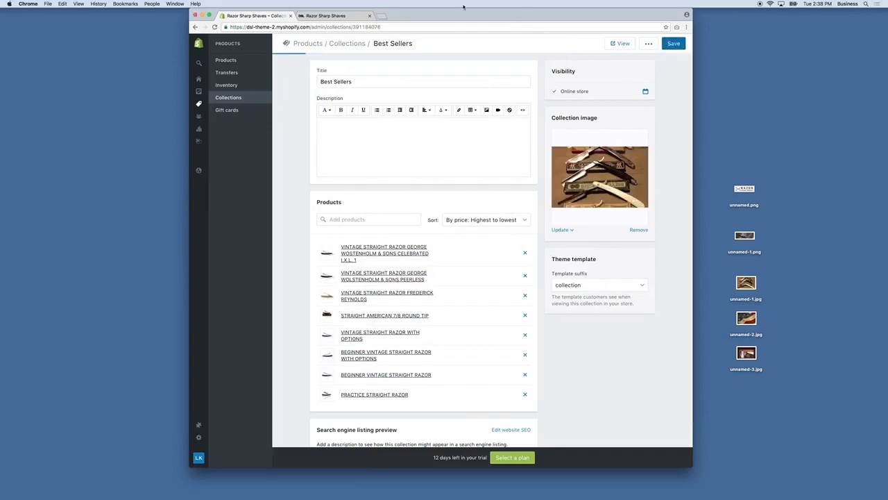
# Step: Return to Collections and open the Made in America collection
pyautogui.click(235, 99)
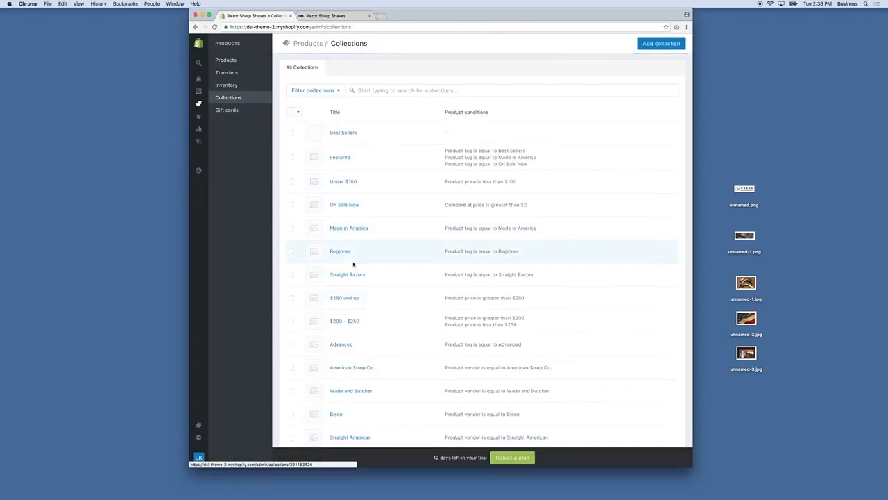
pyautogui.scroll(-3, 356, 260)
pyautogui.scroll(-5, 370, 371)
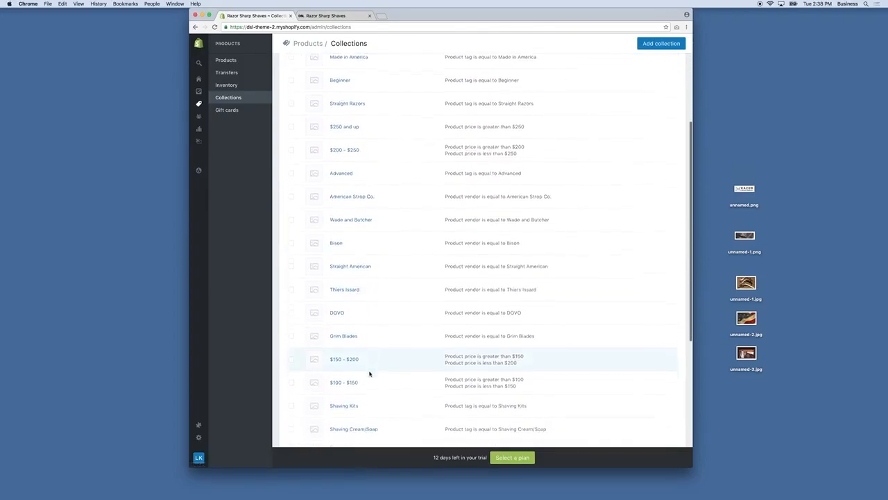
pyautogui.scroll(6, 368, 375)
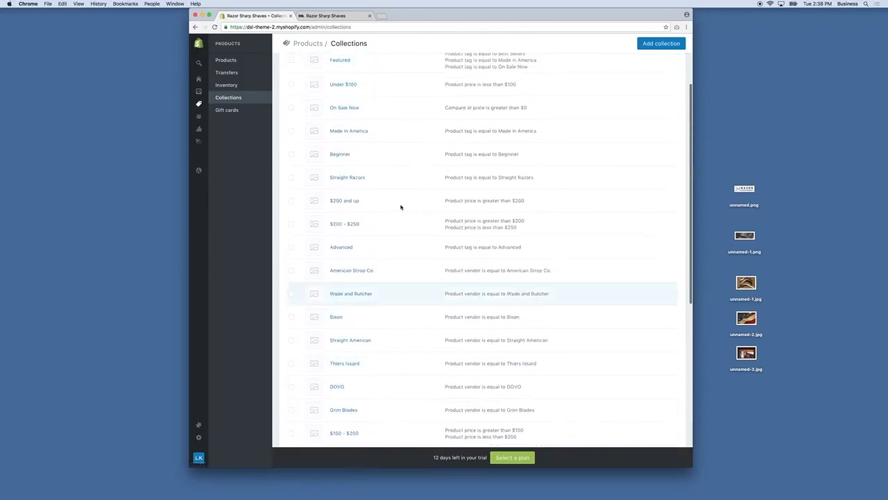
pyautogui.click(349, 182)
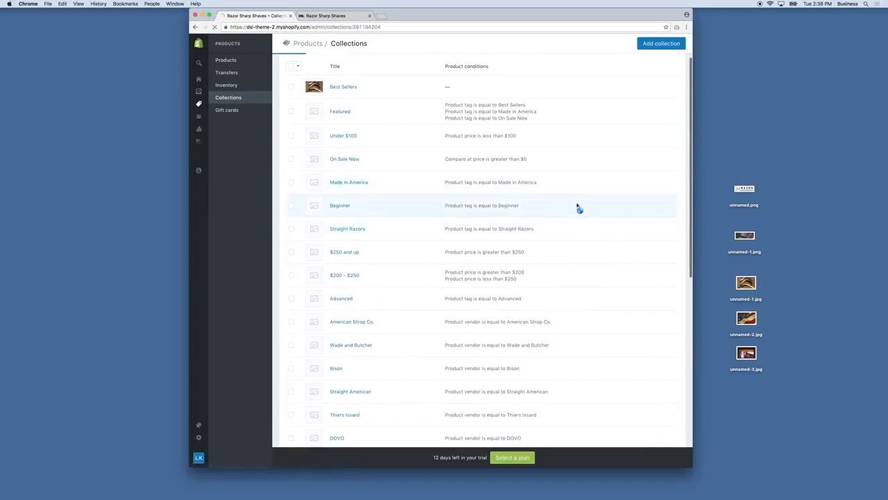
# Step: Upload the flag photo unnamed-2.jpg as Made in America's image and save
pyautogui.click(593, 188)
pyautogui.click(393, 63)
pyautogui.press('space')
pyautogui.press('space')
pyautogui.press('Return')
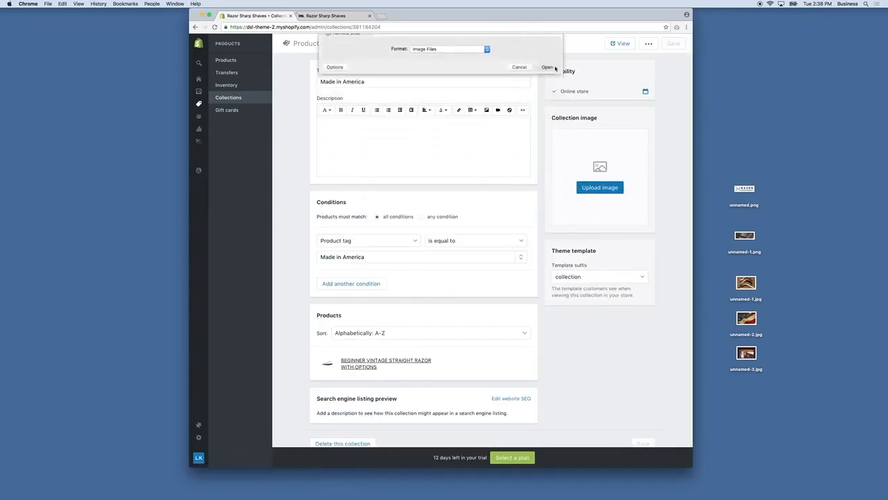
pyautogui.click(236, 97)
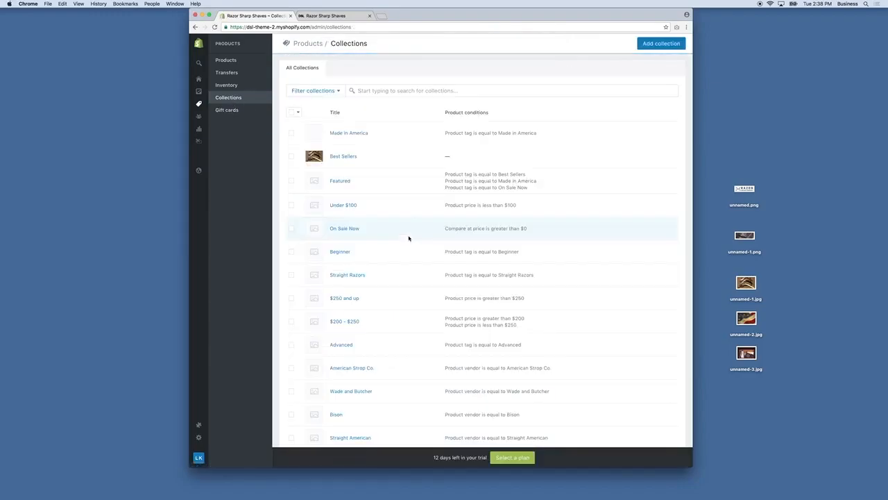
# Step: Upload unnamed-3.jpg to On Sale Now, then remove it, leaving no image
pyautogui.click(353, 211)
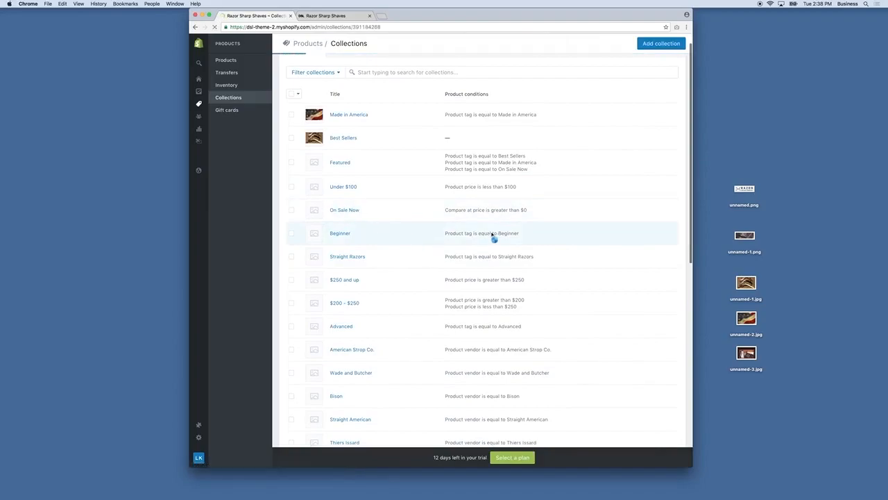
pyautogui.click(601, 188)
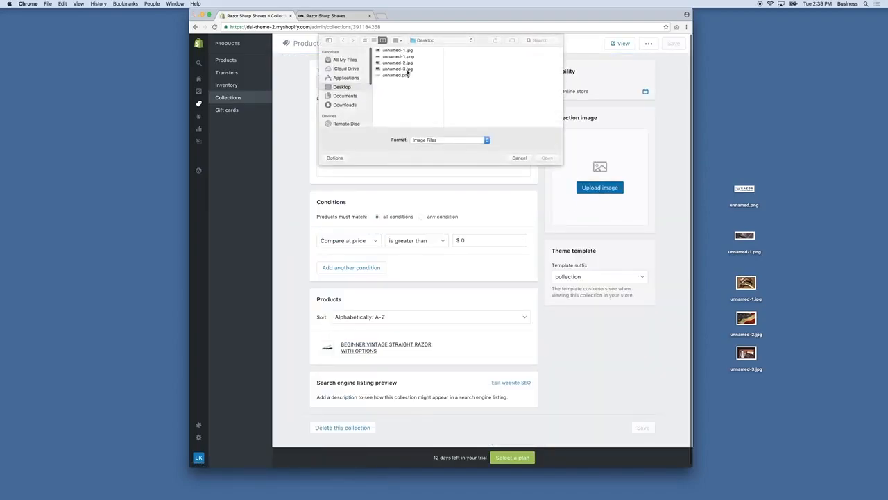
pyautogui.click(398, 69)
pyautogui.press('space')
pyautogui.press('space')
pyautogui.doubleClick(399, 69)
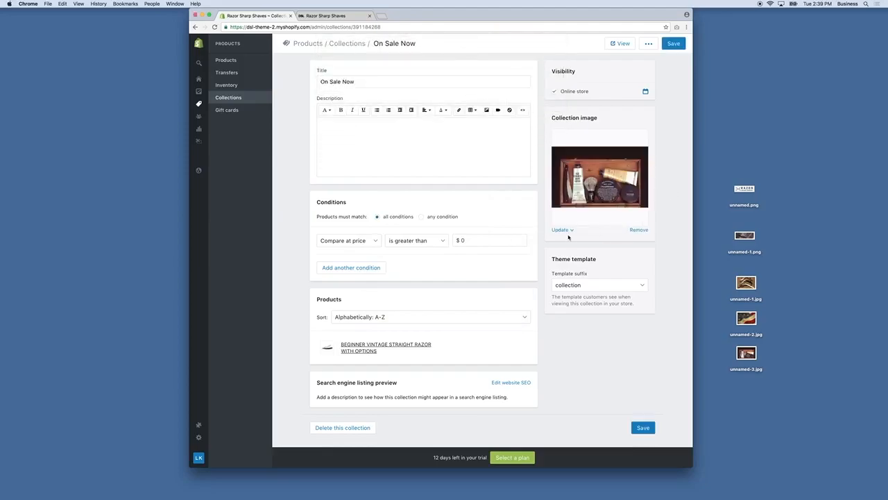
pyautogui.click(639, 231)
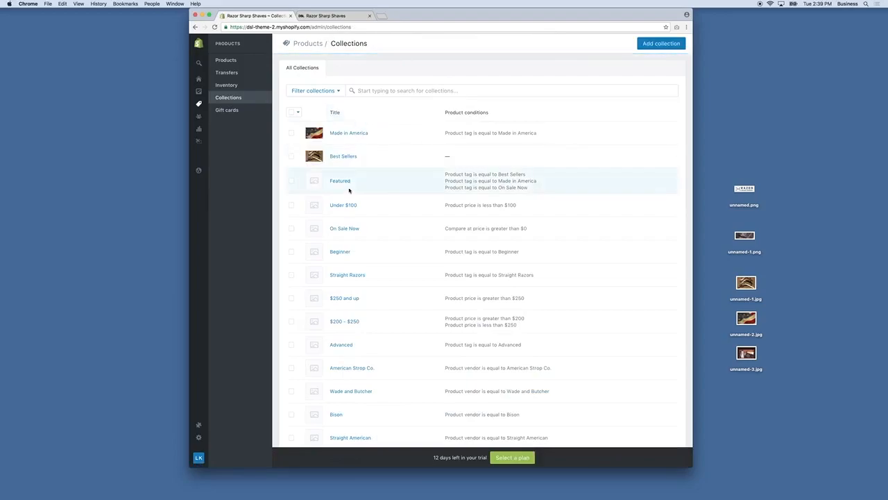
# Step: Upload the unnamed-3.jpg shaving-kit photo as the Accessories image, then view the storefront
pyautogui.scroll(-2, 354, 246)
pyautogui.scroll(-8, 352, 263)
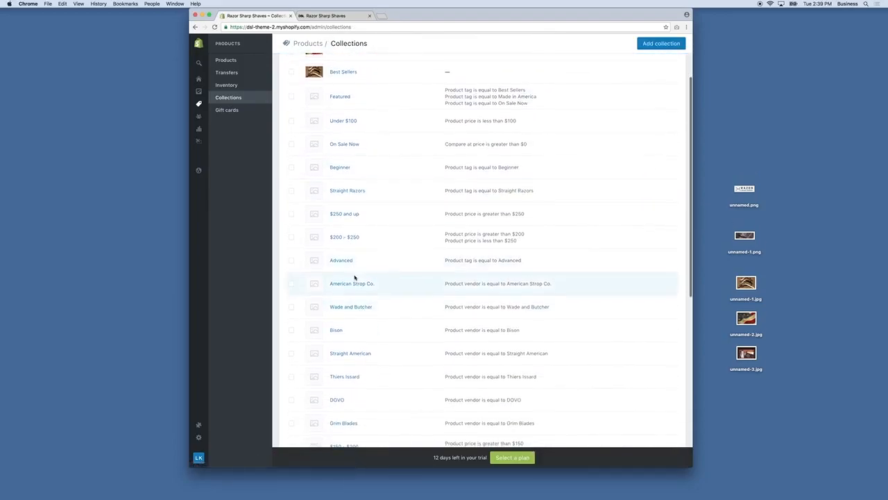
pyautogui.scroll(-3, 355, 269)
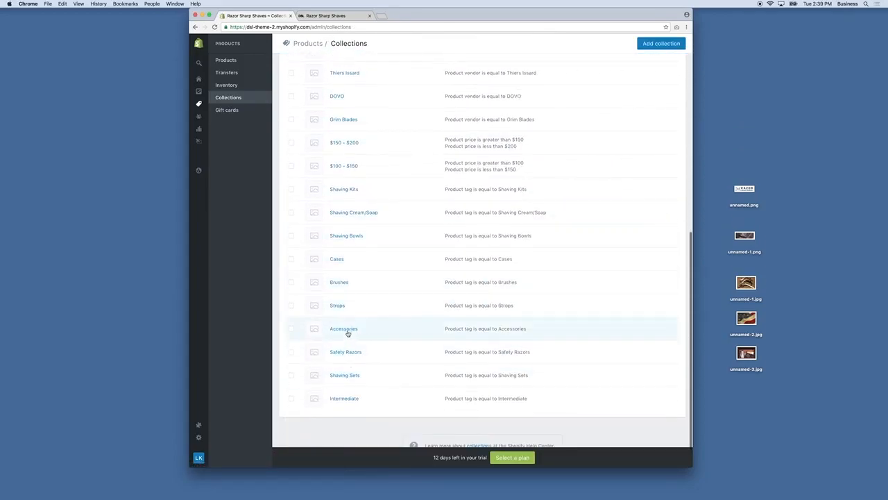
pyautogui.click(350, 332)
pyautogui.click(597, 185)
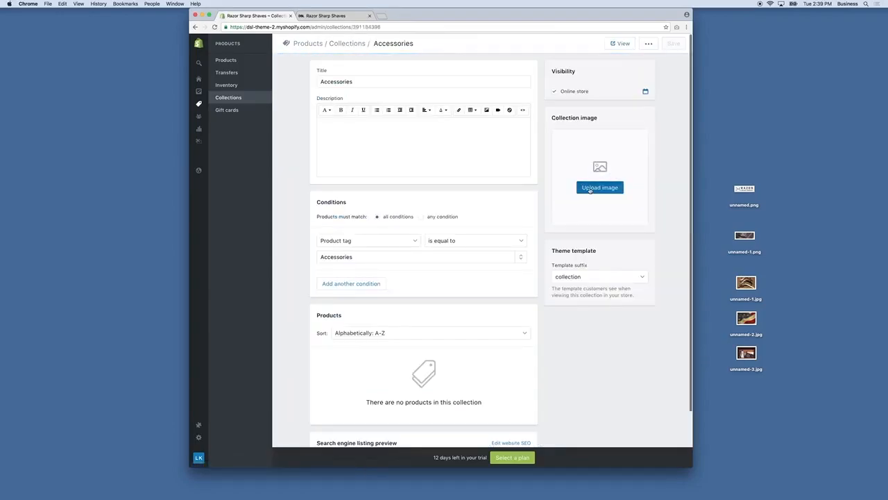
pyautogui.click(398, 56)
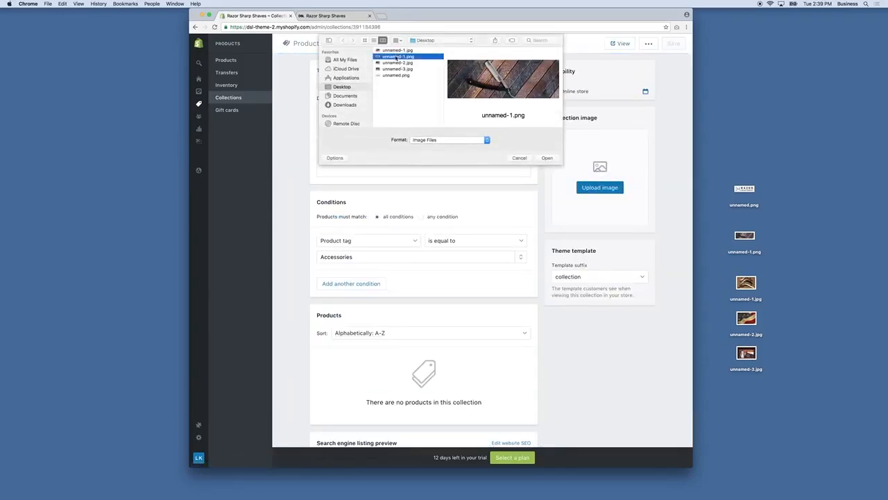
pyautogui.press('space')
pyautogui.click(398, 51)
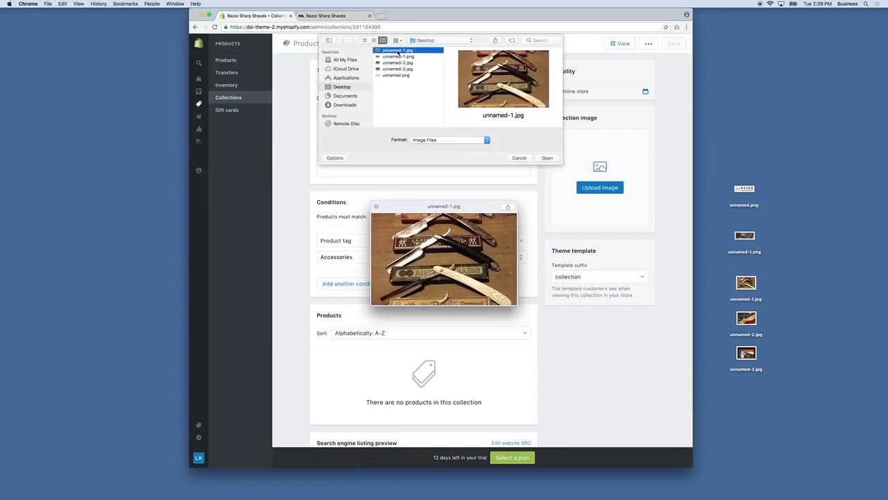
pyautogui.click(397, 69)
pyautogui.click(547, 157)
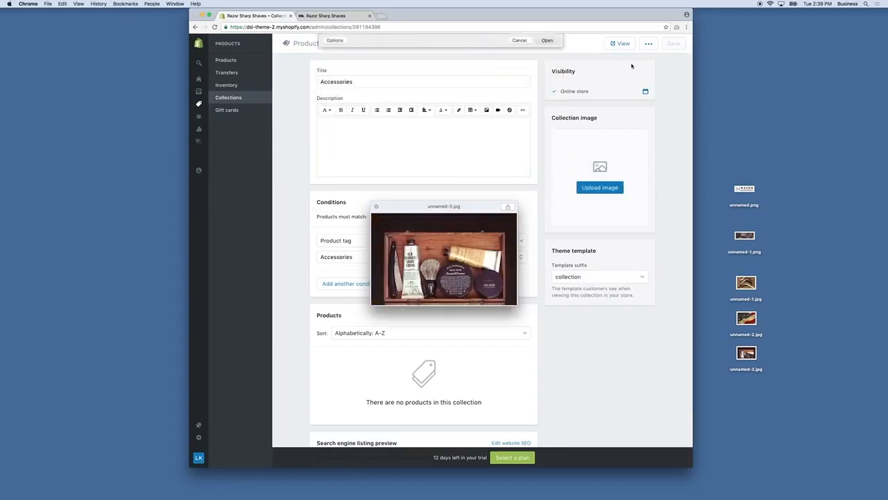
pyautogui.click(326, 15)
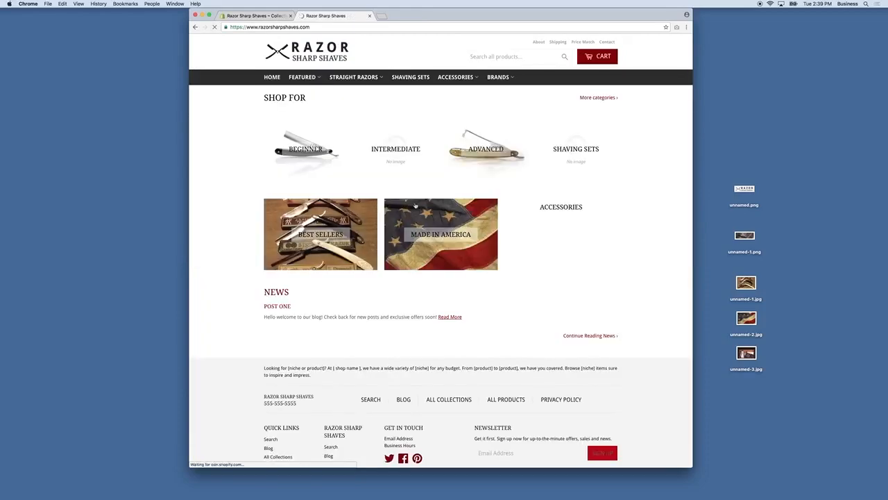
# Step: Scroll the storefront's Shop For section to check the collection photos, then return to the admin
pyautogui.scroll(-1, 505, 308)
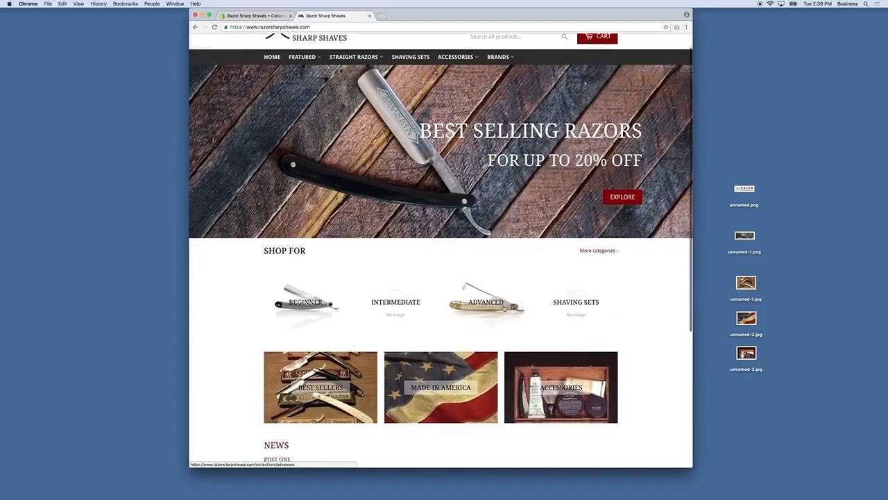
pyautogui.scroll(-3, 504, 308)
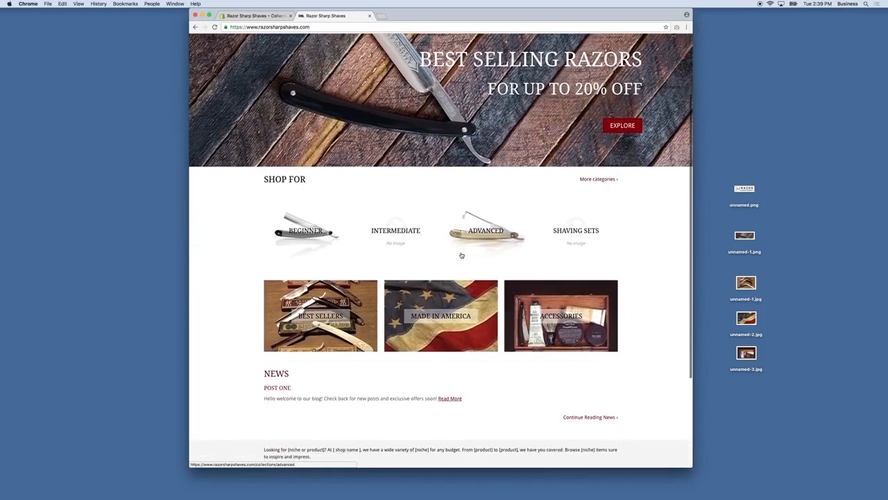
pyautogui.click(275, 16)
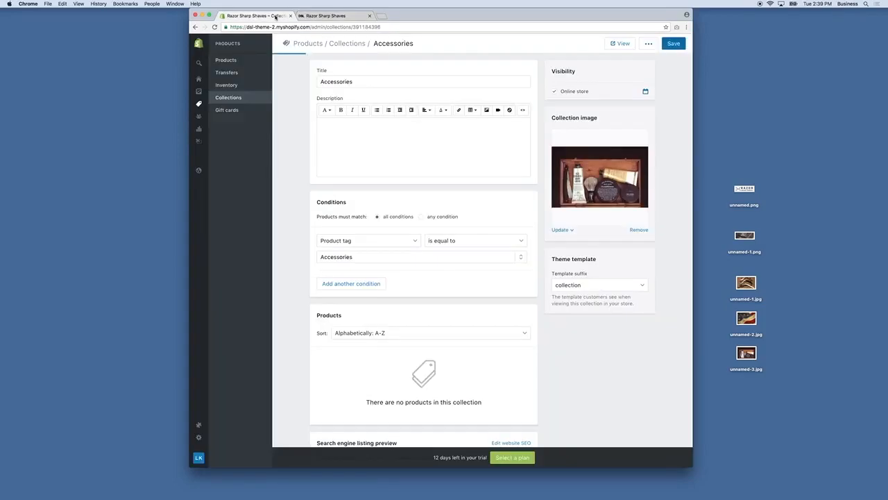
# Step: Replace the razor's Advanced tag with Intermediate, save, and verify the Intermediate category on the storefront
pyautogui.click(224, 61)
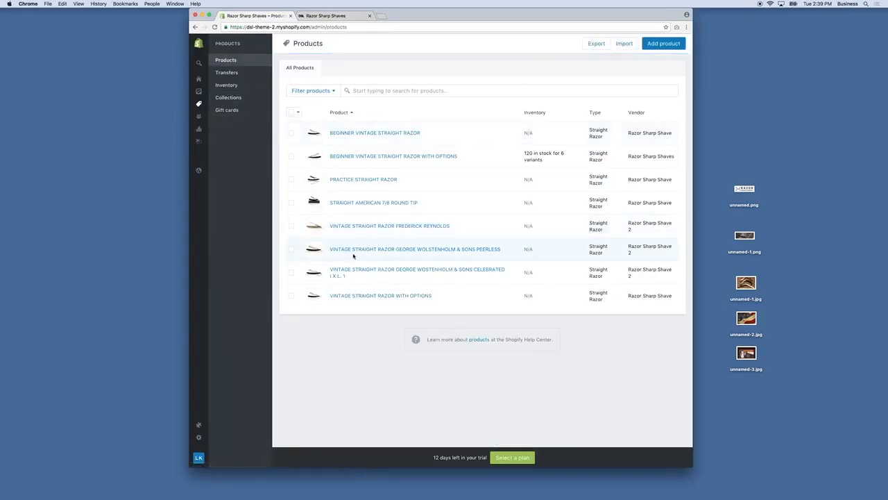
pyautogui.click(368, 226)
pyautogui.click(617, 287)
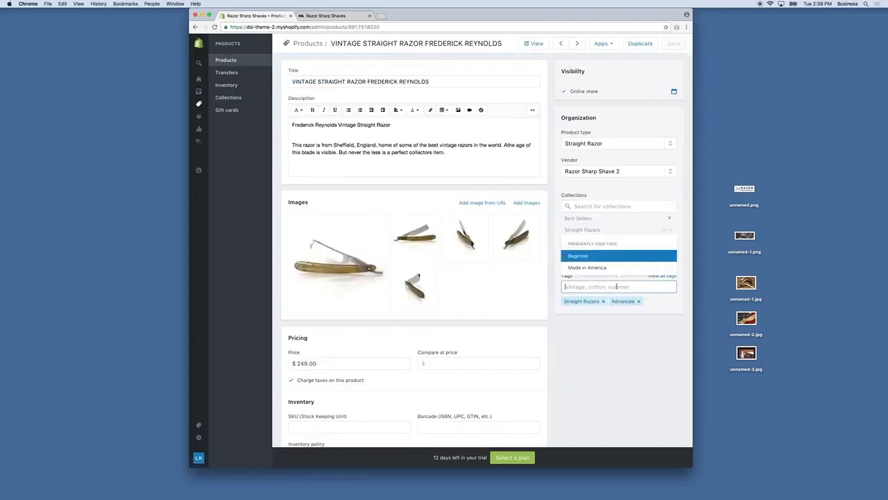
pyautogui.click(638, 301)
pyautogui.click(616, 286)
pyautogui.write('Ind')
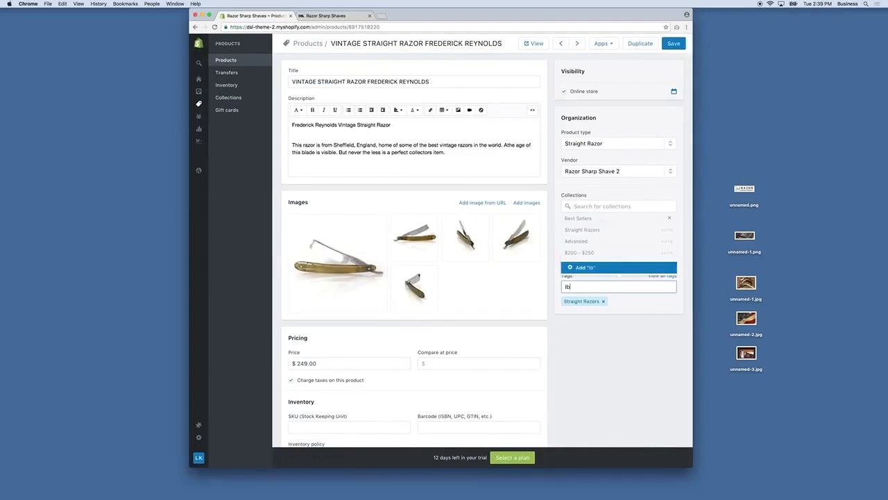
pyautogui.write('e')
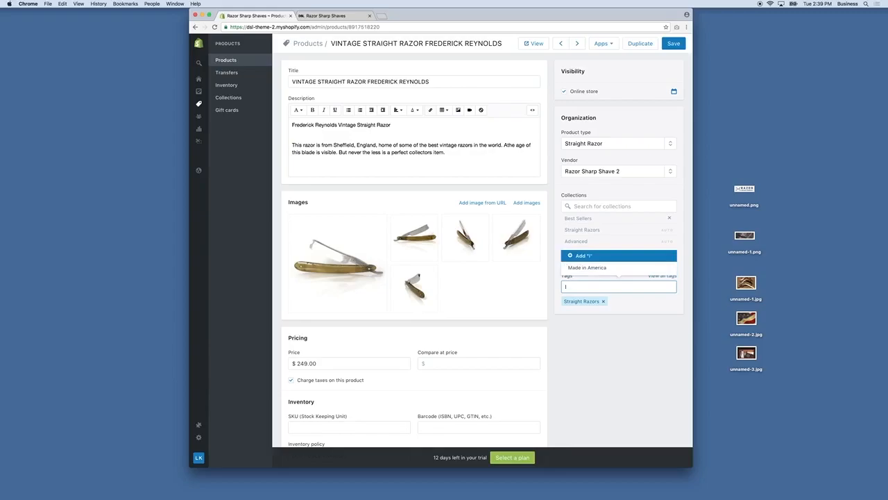
pyautogui.write('Intermediatem')
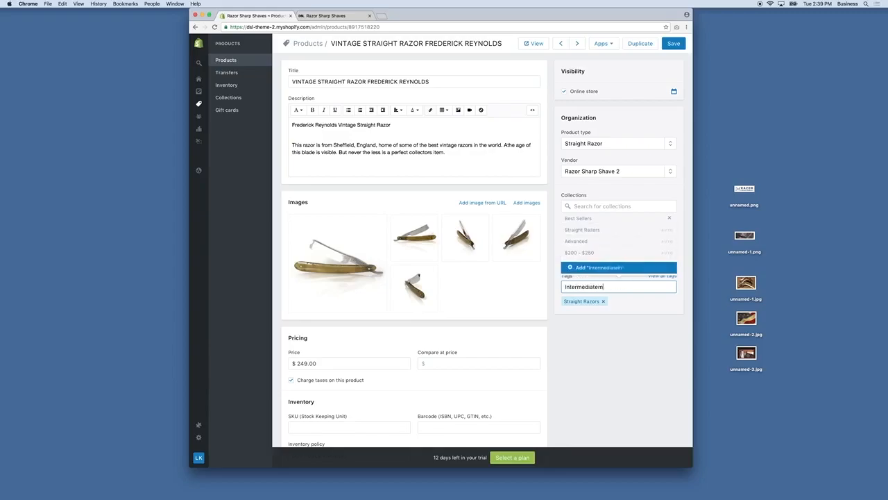
pyautogui.press('Return')
pyautogui.click(678, 44)
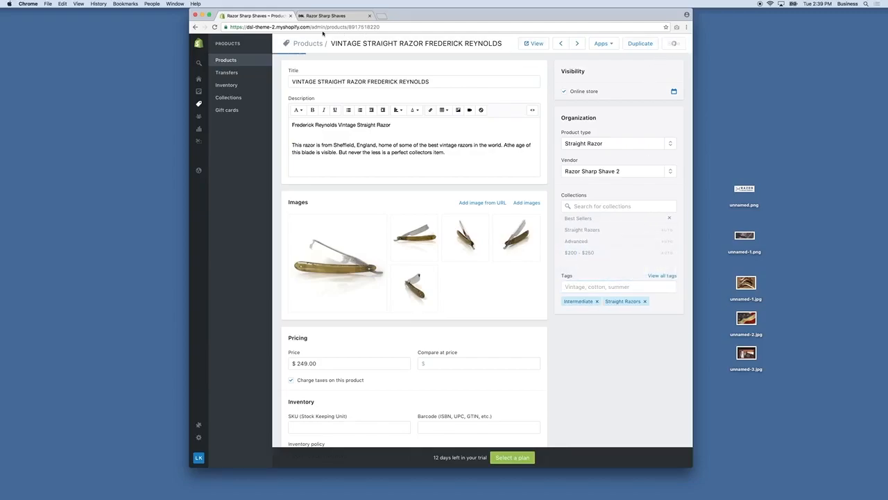
pyautogui.click(323, 15)
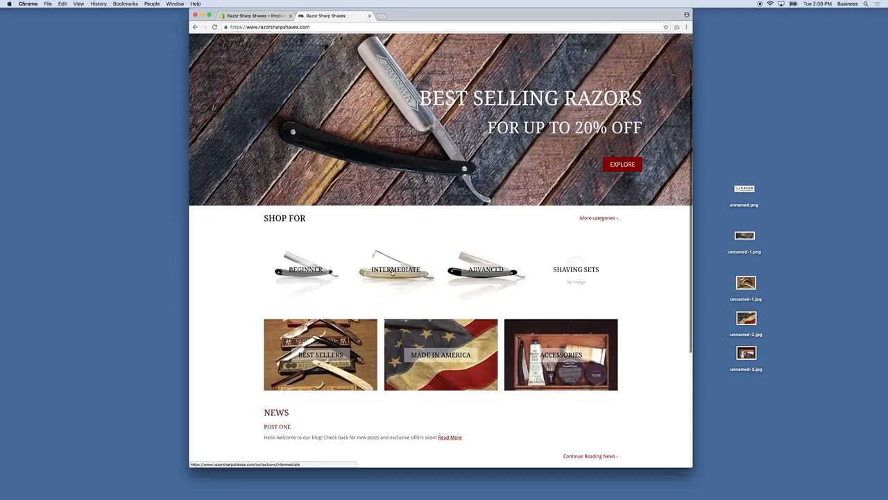
pyautogui.click(251, 15)
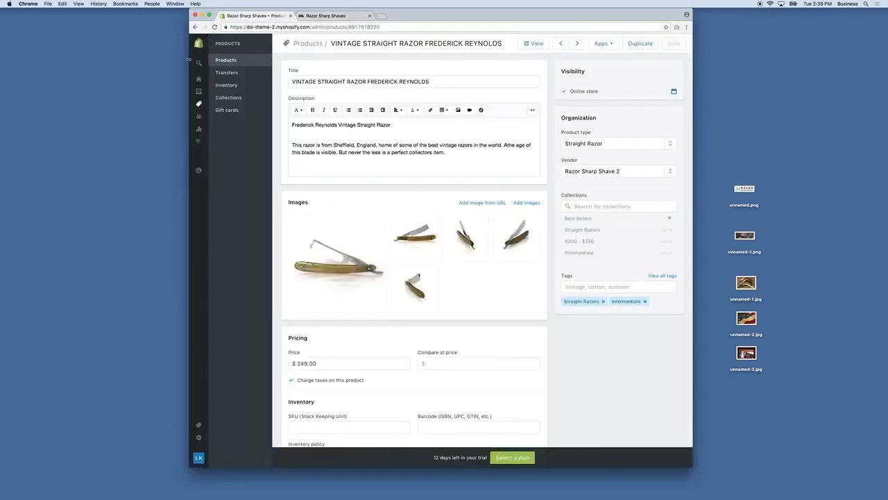
# Step: Add the Shaving Sets tag to Straight American 7/8 Round Tip and save
pyautogui.click(221, 103)
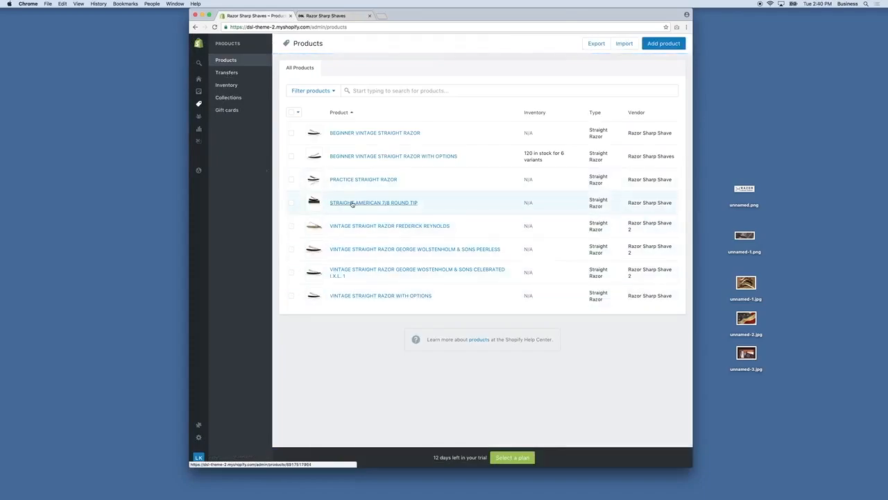
pyautogui.click(362, 205)
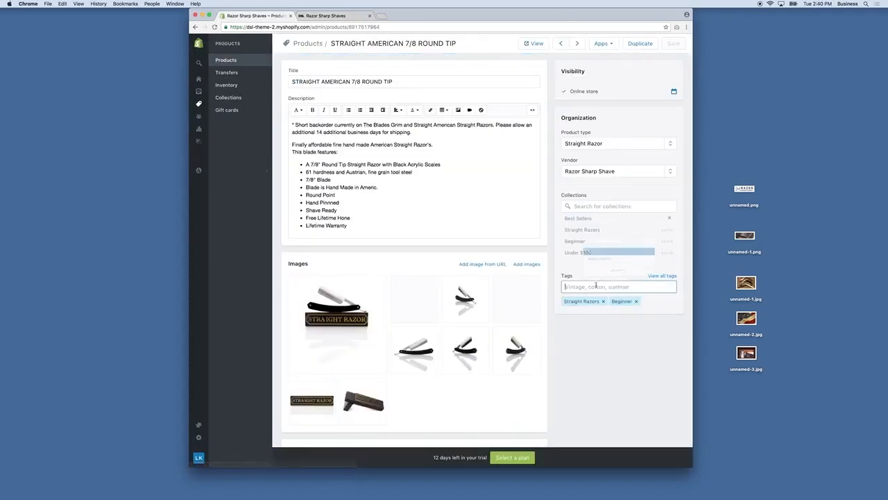
pyautogui.click(595, 286)
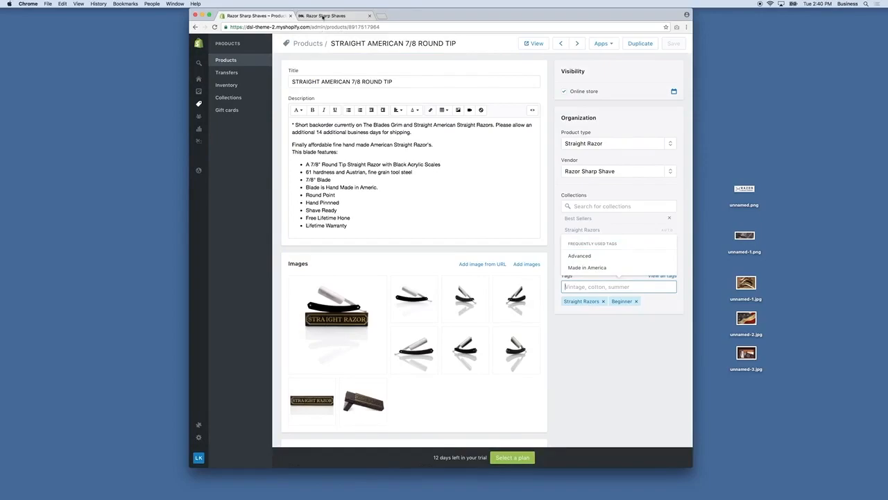
pyautogui.click(337, 15)
pyautogui.click(259, 16)
pyautogui.write('S')
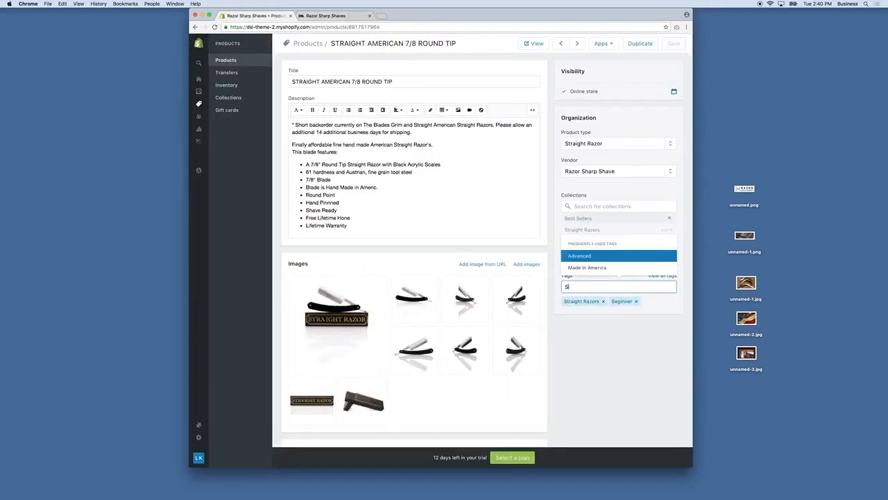
pyautogui.write('aving Sets')
pyautogui.press('Return')
pyautogui.click(675, 44)
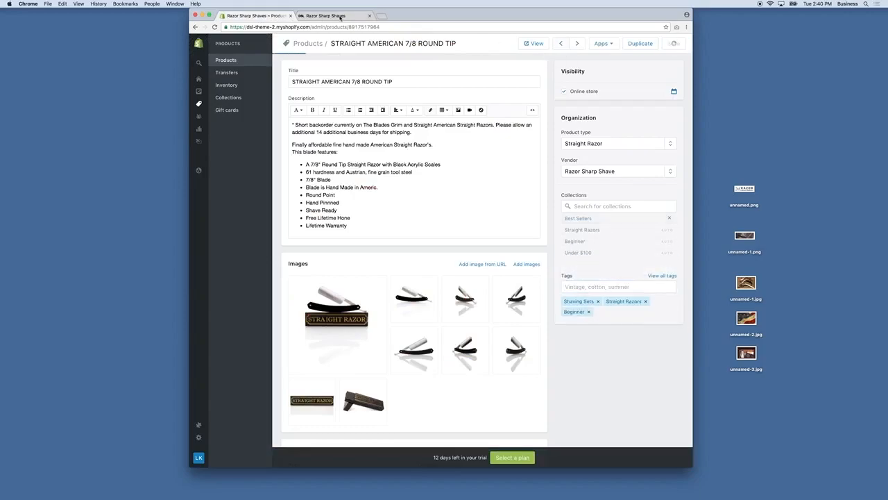
# Step: Reload the storefront to confirm the change, then go to the Online Store themes
pyautogui.click(339, 16)
pyautogui.click(215, 27)
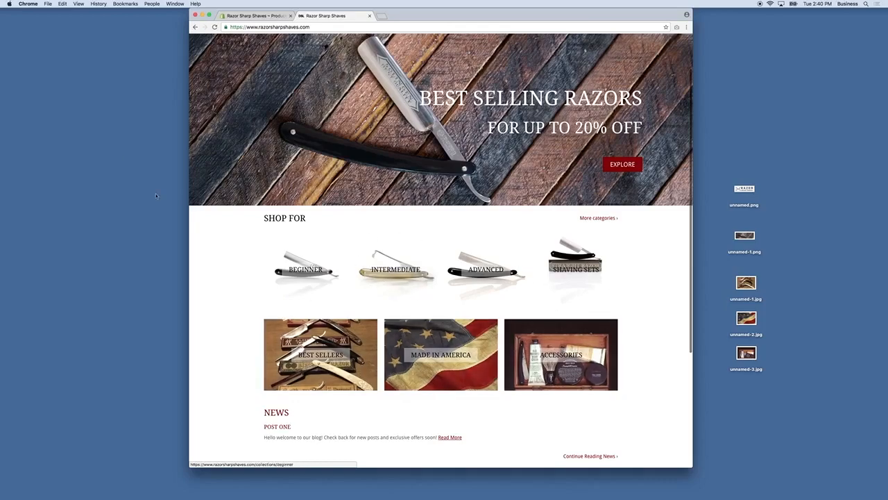
pyautogui.click(261, 16)
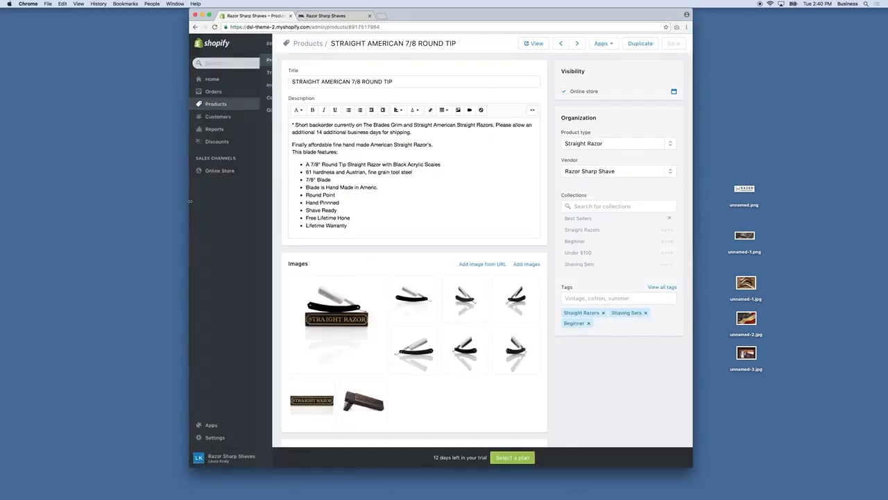
pyautogui.click(200, 170)
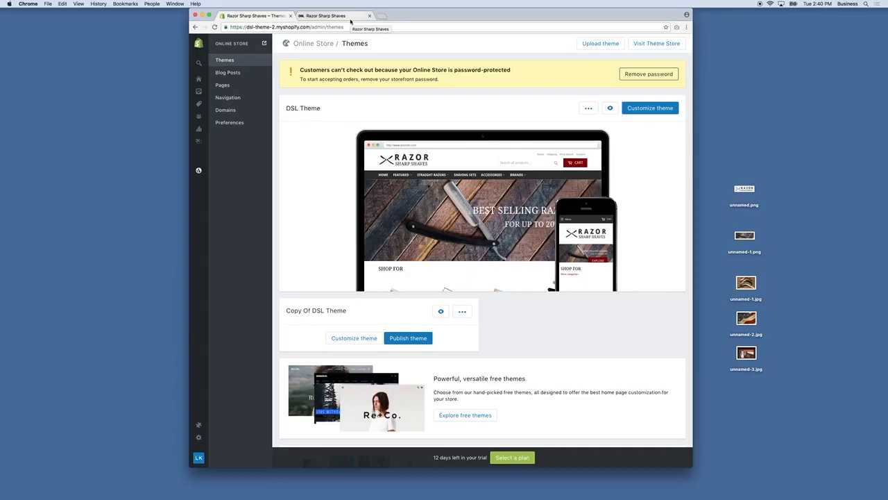
# Step: Set the Featured Homepage Collection background opacity to .8 in theme Colors and save
pyautogui.click(654, 111)
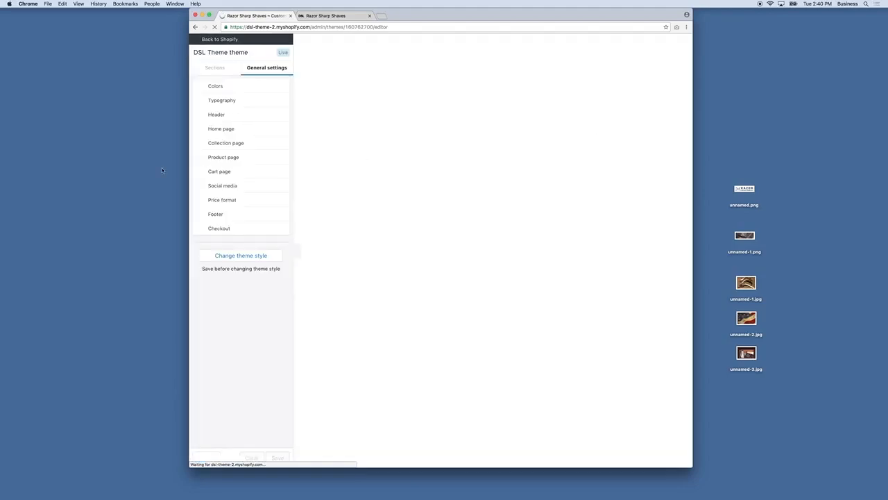
pyautogui.click(211, 86)
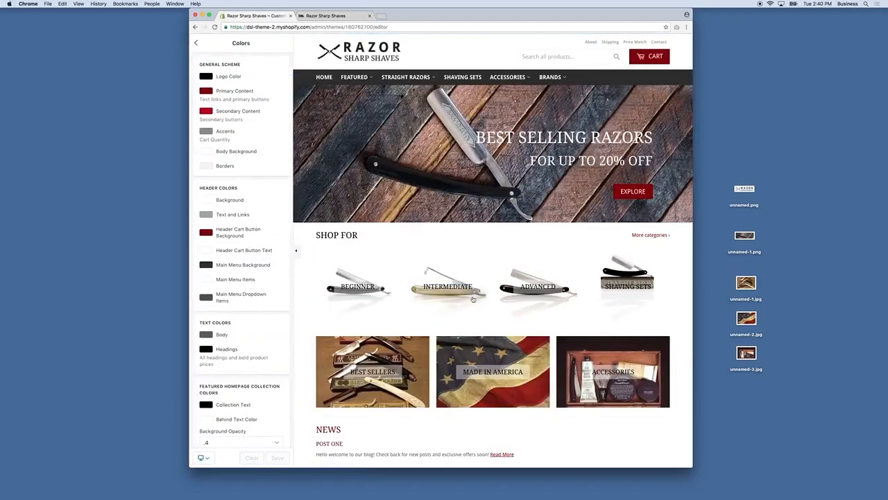
pyautogui.scroll(-3, 374, 298)
pyautogui.scroll(-1, 374, 295)
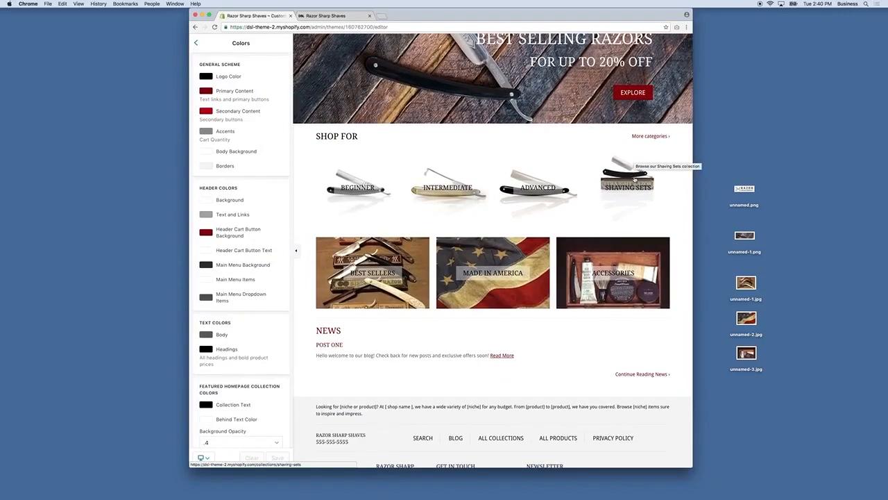
pyautogui.scroll(-4, 242, 234)
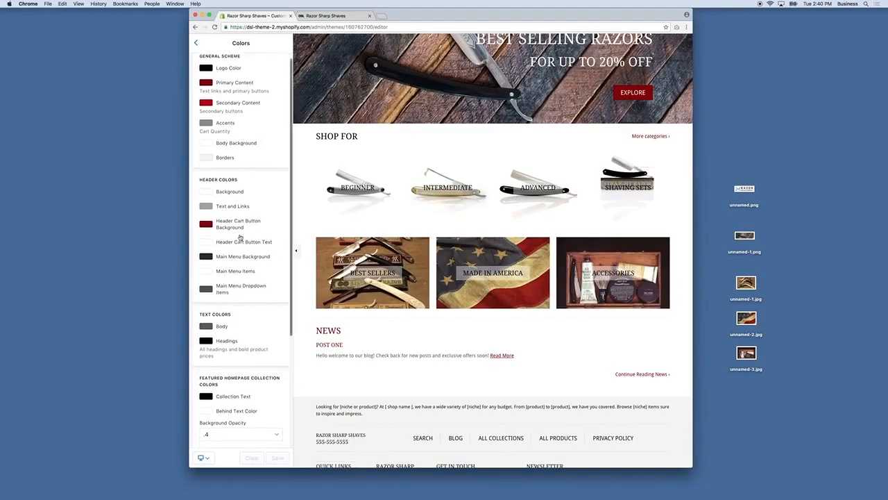
pyautogui.click(219, 325)
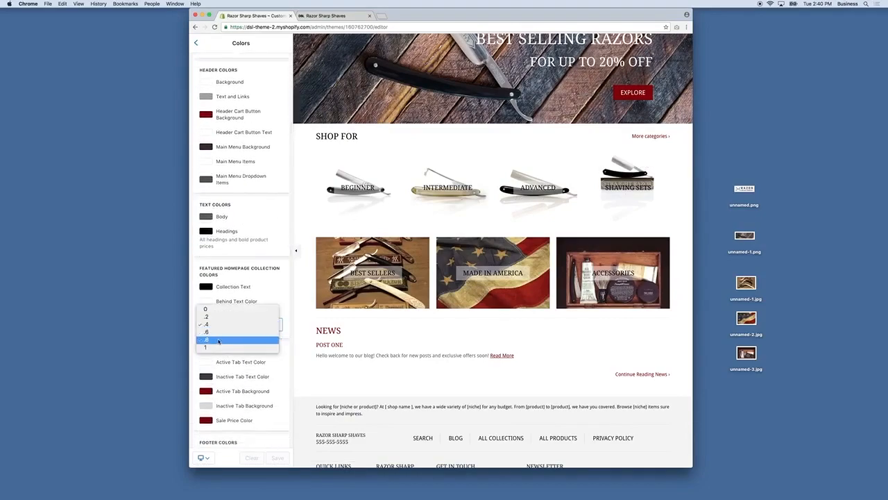
pyautogui.click(222, 339)
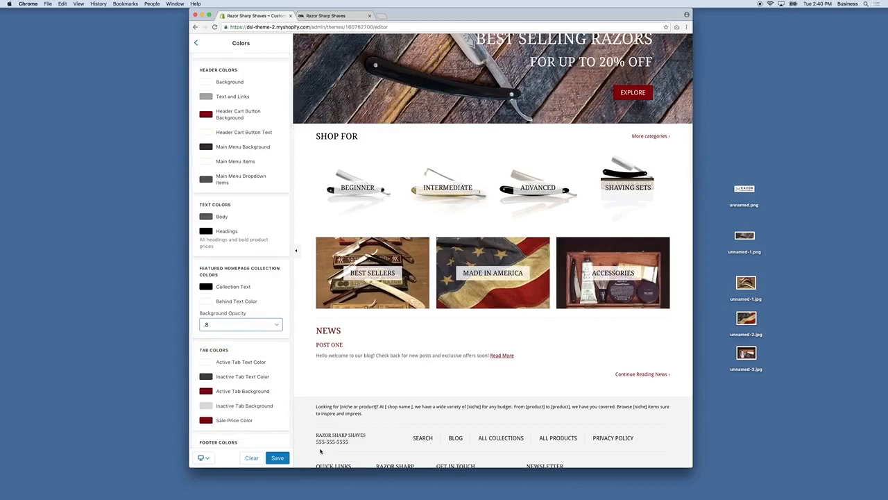
pyautogui.click(281, 460)
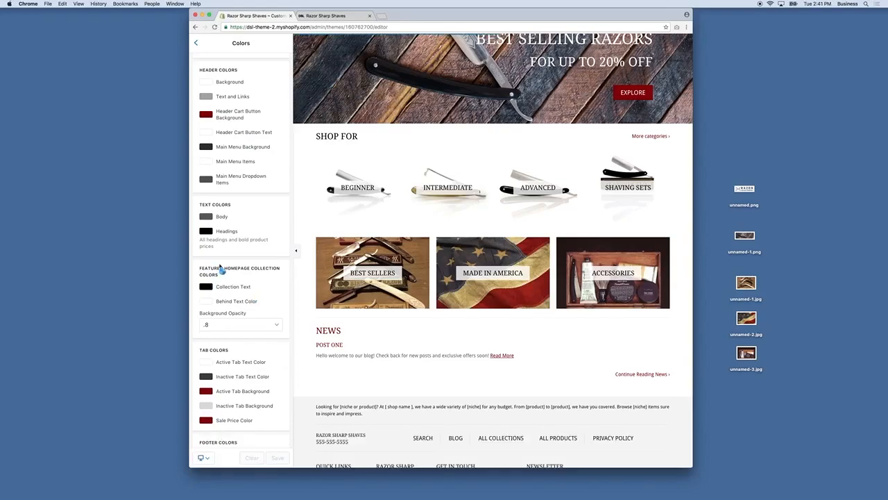
pyautogui.click(195, 43)
# Step: Enable Show Homepage Text with a near-black content background colour and save
pyautogui.click(232, 132)
pyautogui.scroll(-15, 238, 138)
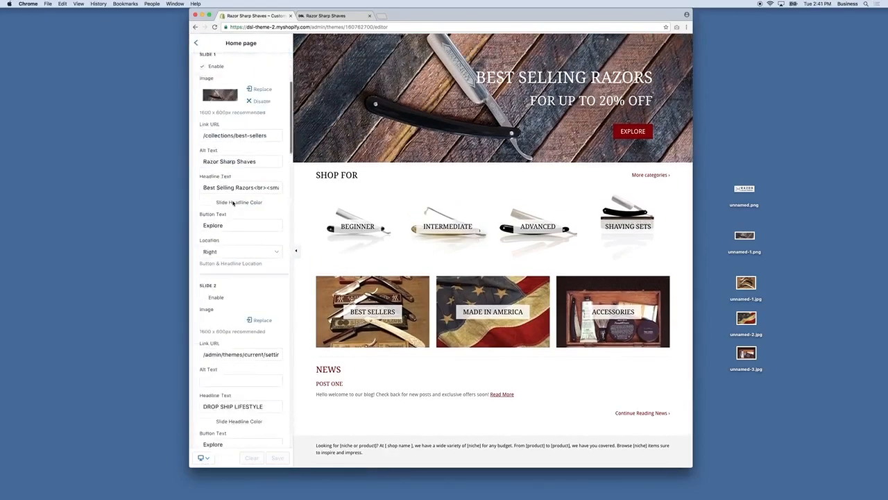
pyautogui.scroll(-10, 232, 199)
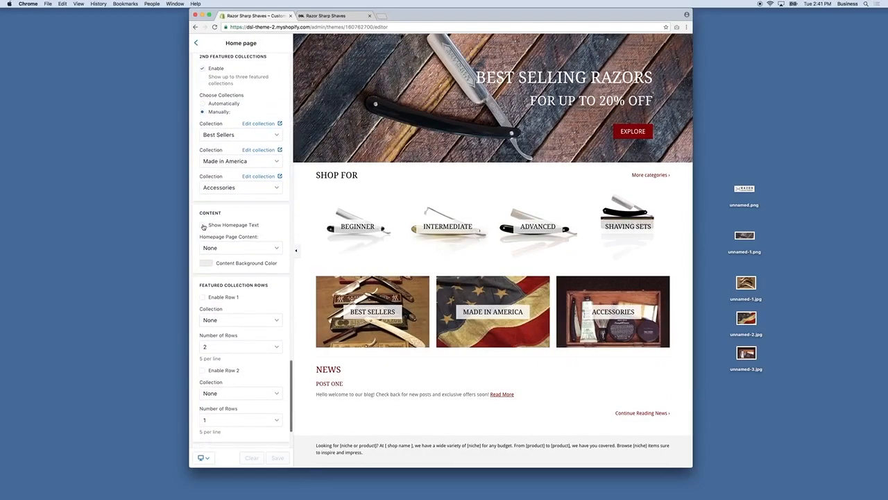
pyautogui.click(203, 226)
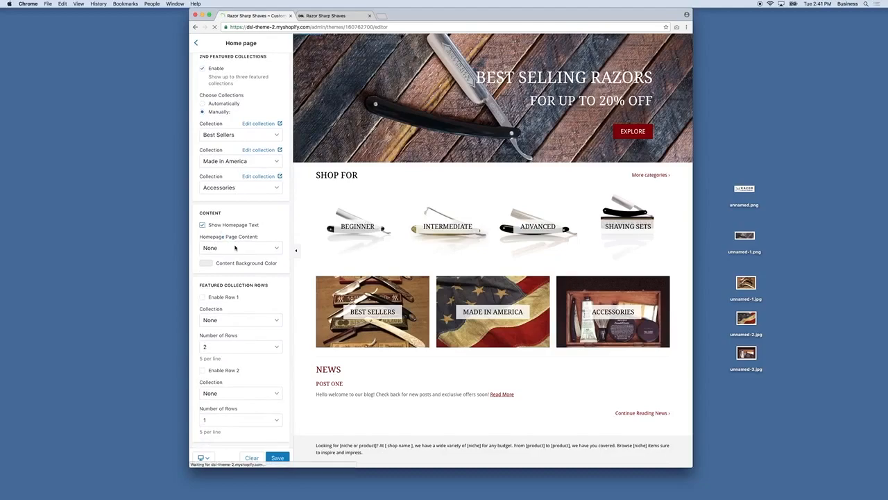
pyautogui.click(234, 247)
pyautogui.scroll(-2, 222, 201)
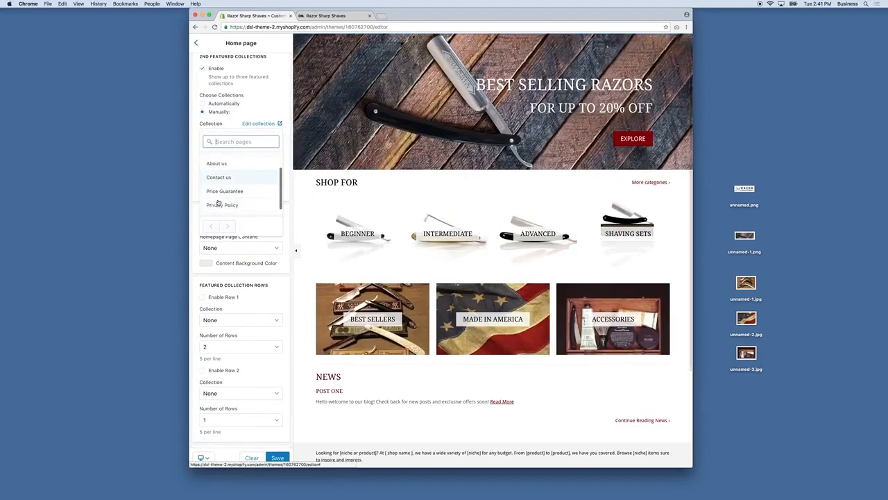
pyautogui.click(222, 264)
pyautogui.moveTo(226, 299); pyautogui.dragTo(195, 311)
pyautogui.click(277, 457)
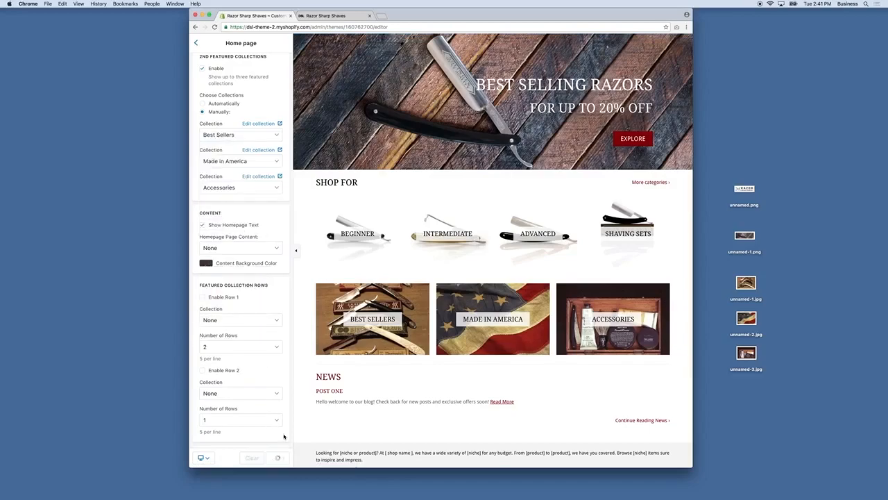
# Step: Leave the theme editor and return to the Online Store themes page
pyautogui.click(197, 43)
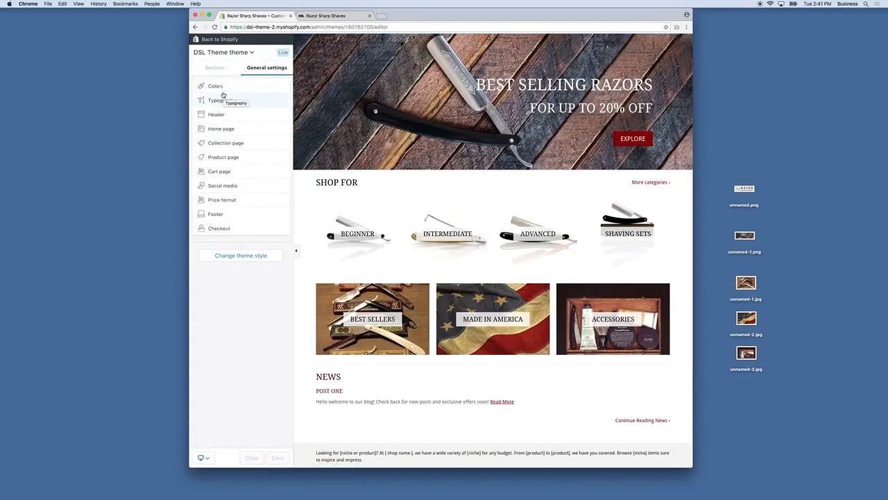
pyautogui.click(228, 53)
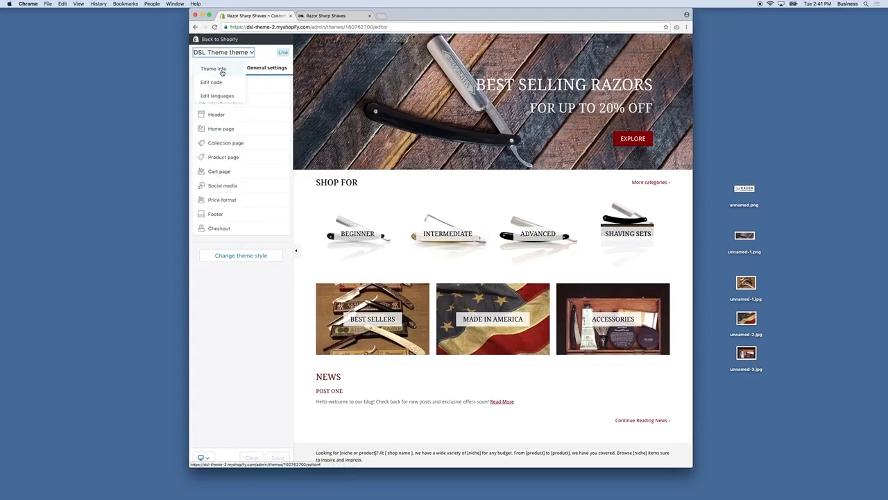
pyautogui.click(214, 69)
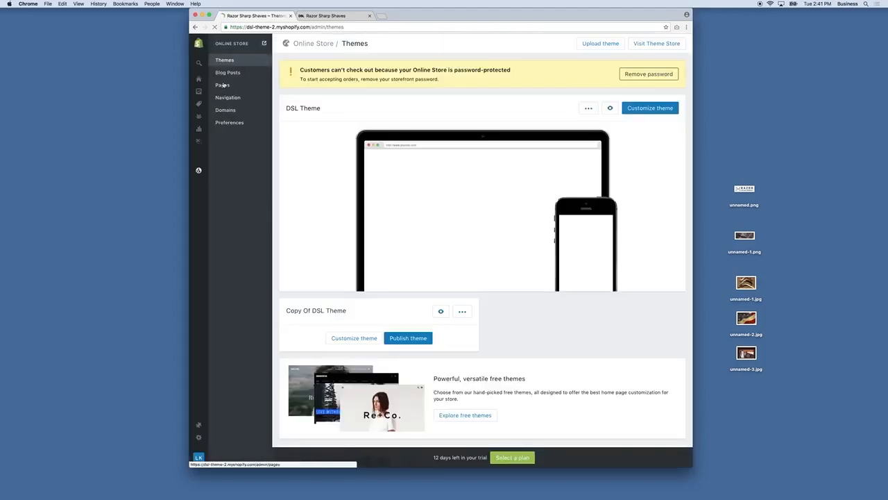
# Step: Create a new page titled 'Welcome' with the text 'Welcome to Razor Sharp Shaves'
pyautogui.click(222, 85)
pyautogui.click(650, 43)
pyautogui.click(398, 95)
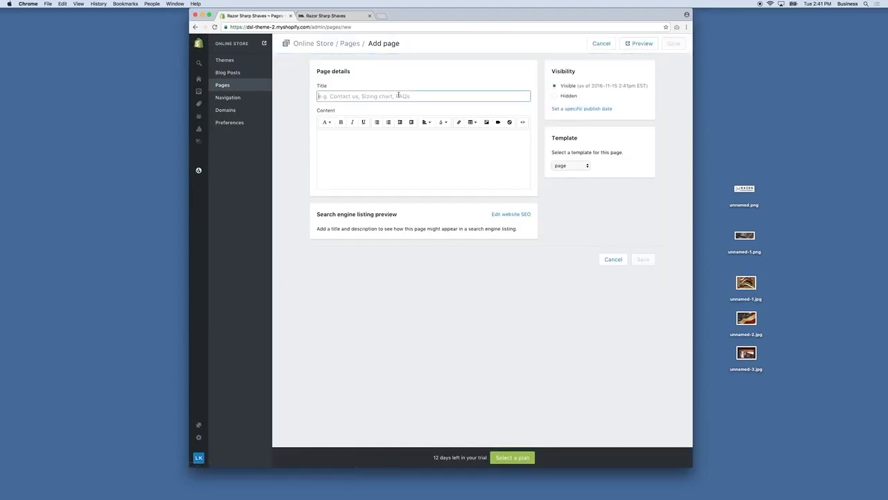
pyautogui.write('Welcome')
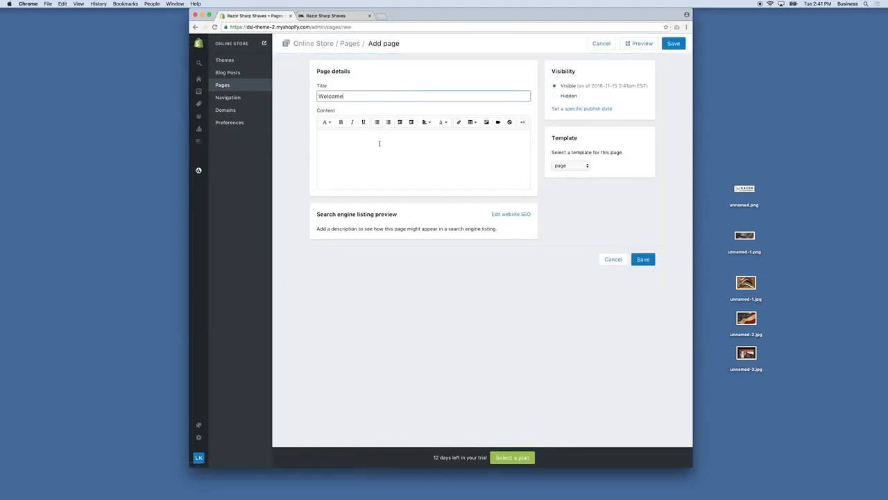
pyautogui.click(379, 144)
pyautogui.write('Welcome to Razor Sharp Shaves')
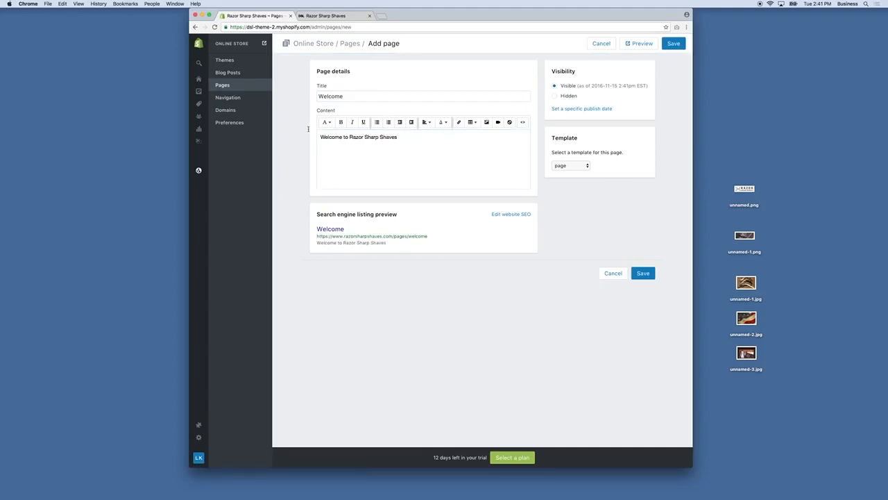
# Step: Make the welcome line a centred white Heading 1 and save the page
pyautogui.tripleClick(387, 137)
pyautogui.click(326, 122)
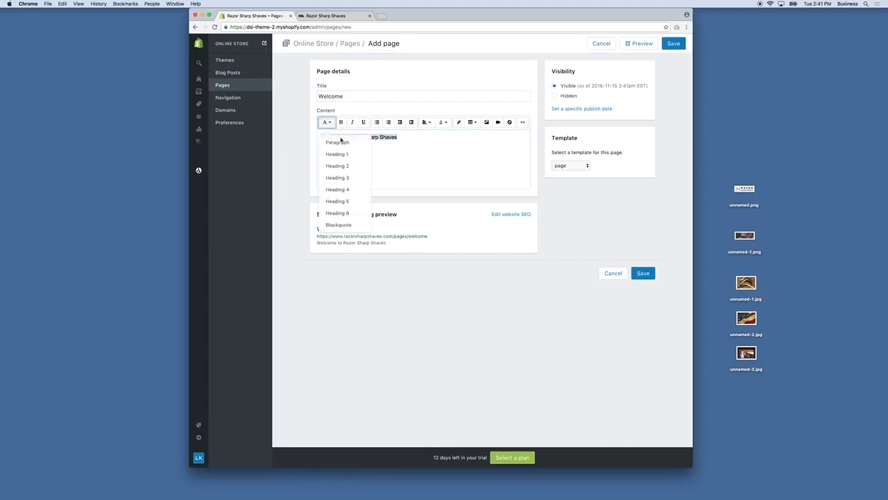
pyautogui.click(337, 153)
pyautogui.click(426, 124)
pyautogui.click(442, 152)
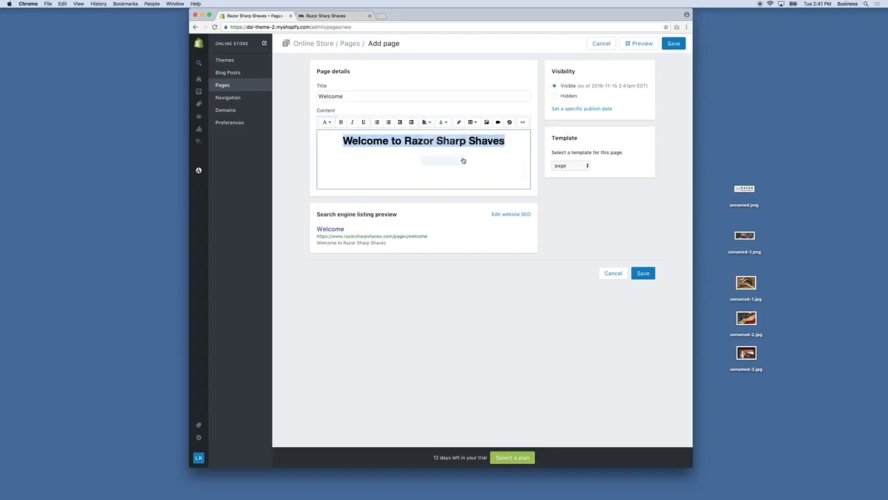
pyautogui.click(508, 141)
pyautogui.moveTo(509, 141); pyautogui.dragTo(320, 137)
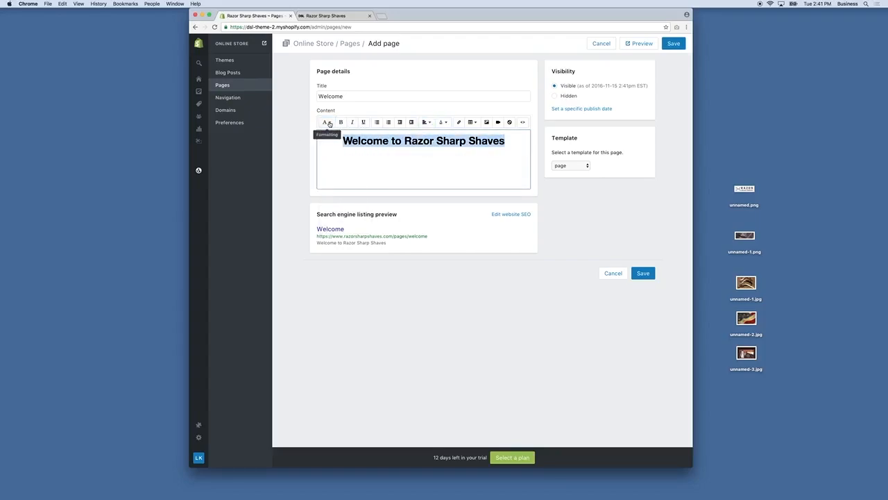
pyautogui.click(326, 122)
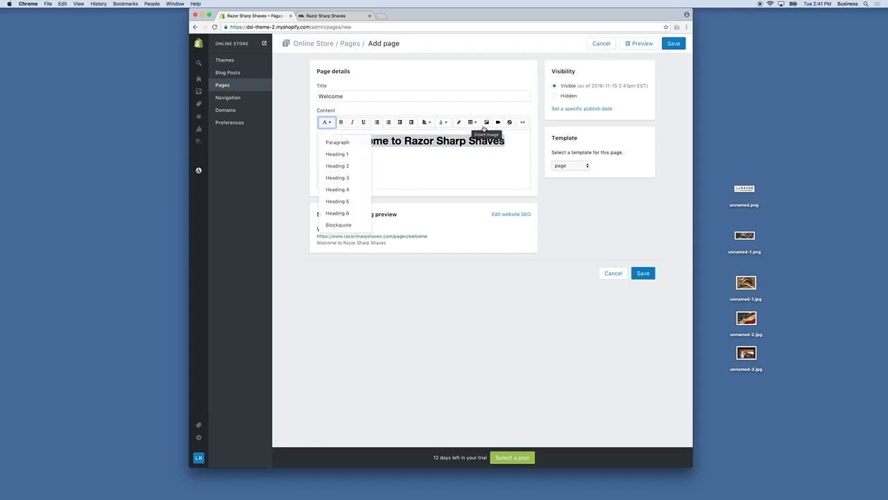
pyautogui.click(444, 123)
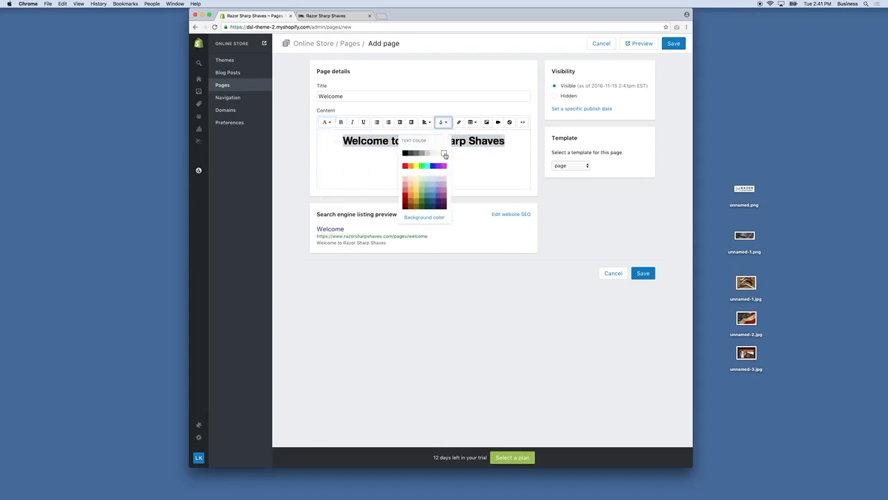
pyautogui.click(444, 153)
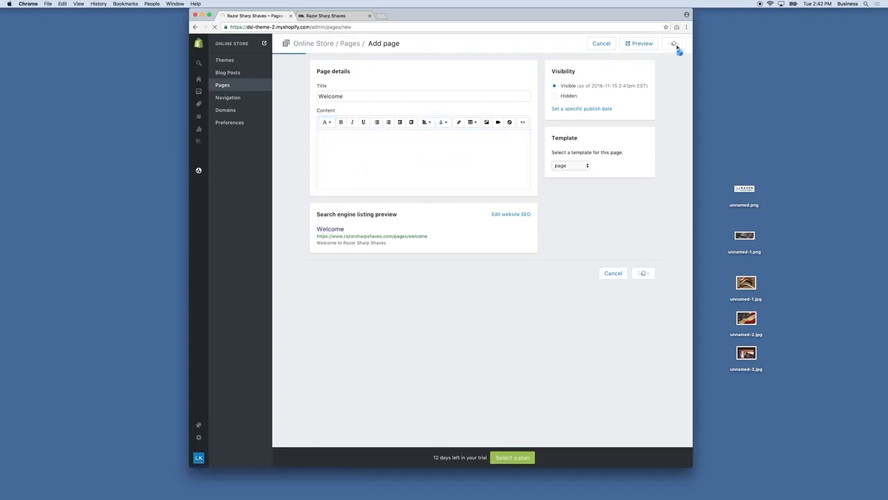
pyautogui.click(674, 43)
# Step: In the DSL Theme's Home page settings, set Homepage Page Content to Welcome
pyautogui.click(224, 60)
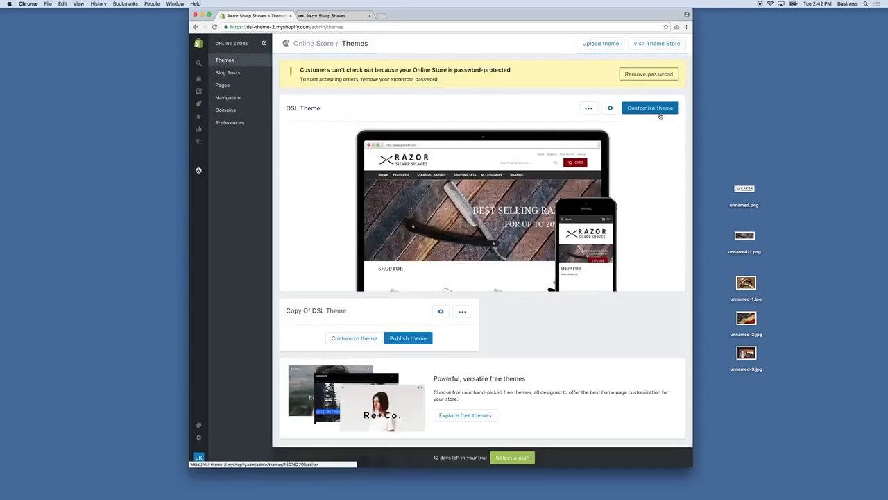
pyautogui.click(659, 114)
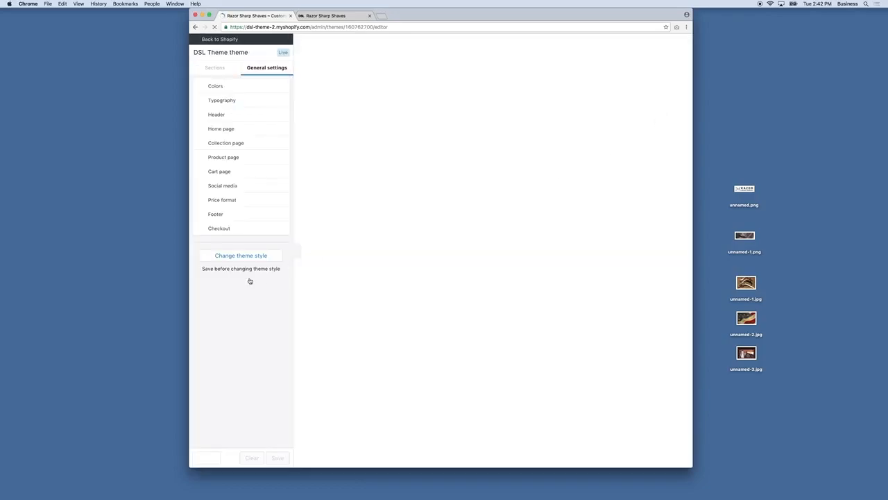
pyautogui.click(225, 133)
pyautogui.scroll(-15, 239, 289)
pyautogui.scroll(-20, 240, 290)
pyautogui.scroll(-1, 243, 281)
pyautogui.click(224, 197)
pyautogui.scroll(-2, 234, 259)
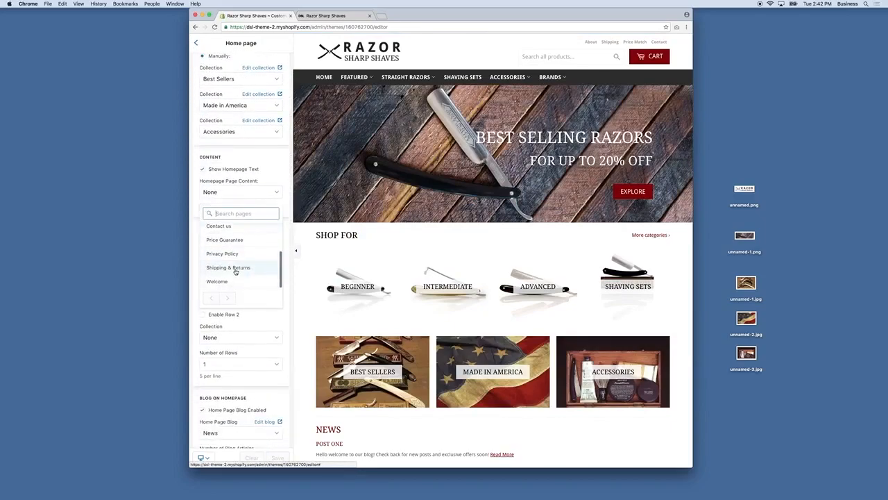
pyautogui.click(217, 281)
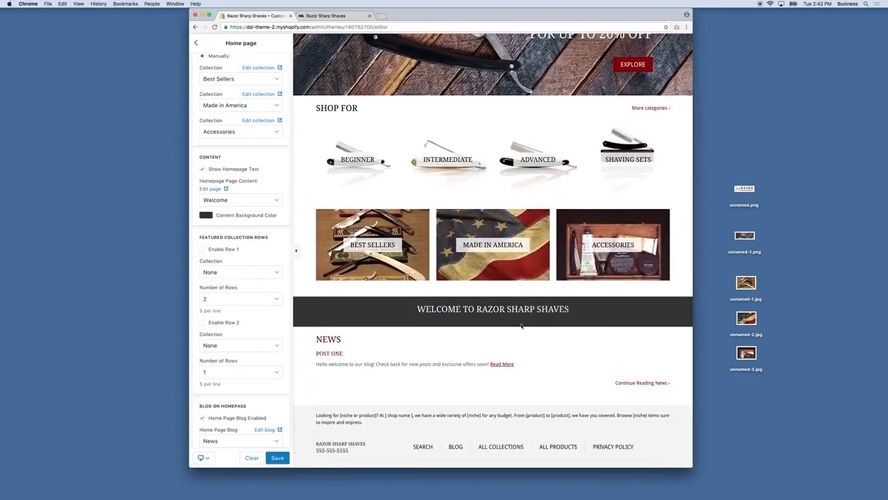
# Step: Enable featured collection Row 1 showing Best Sellers and save the home page settings
pyautogui.scroll(-2, 485, 319)
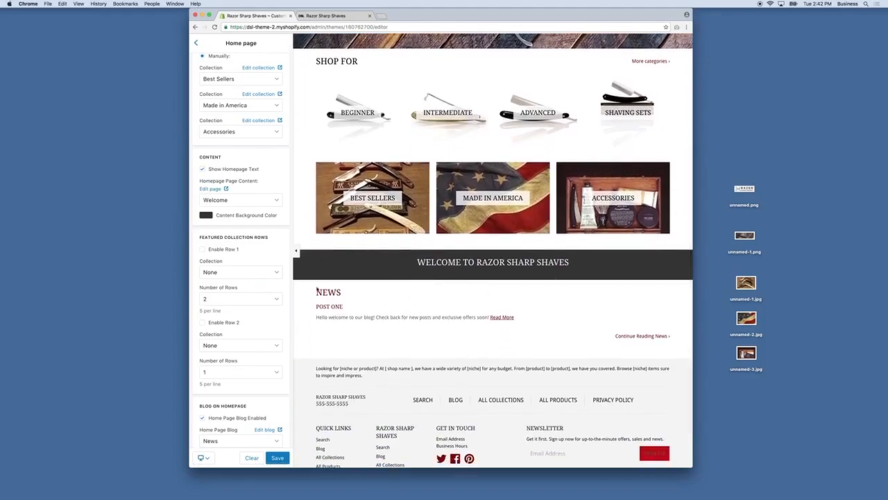
pyautogui.scroll(-1, 224, 250)
pyautogui.click(202, 220)
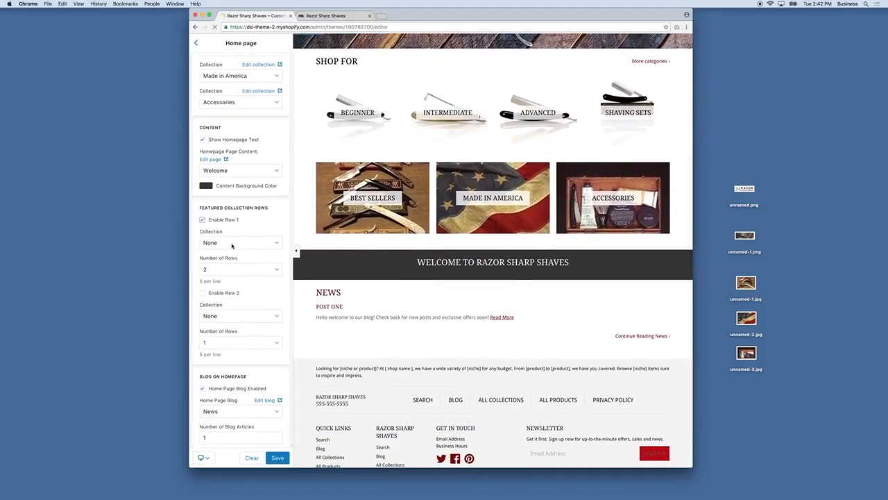
pyautogui.click(232, 243)
pyautogui.write('b')
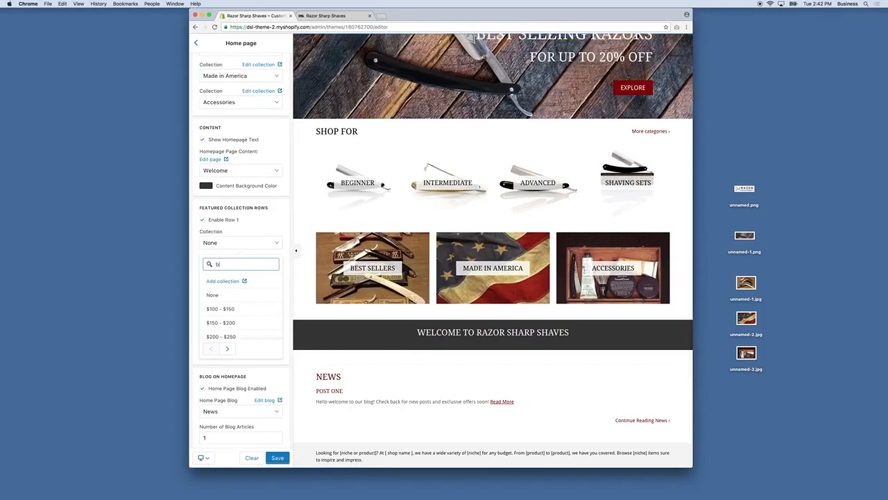
pyautogui.write('est')
pyautogui.click(222, 309)
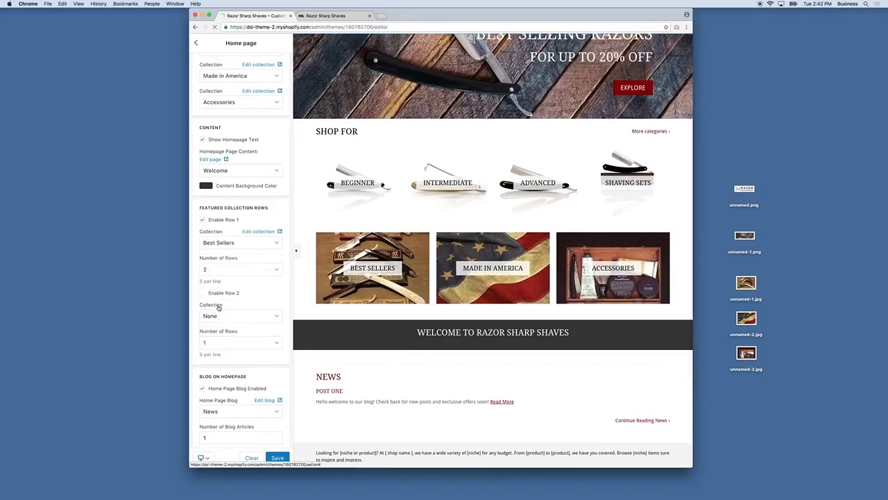
pyautogui.scroll(-3, 354, 323)
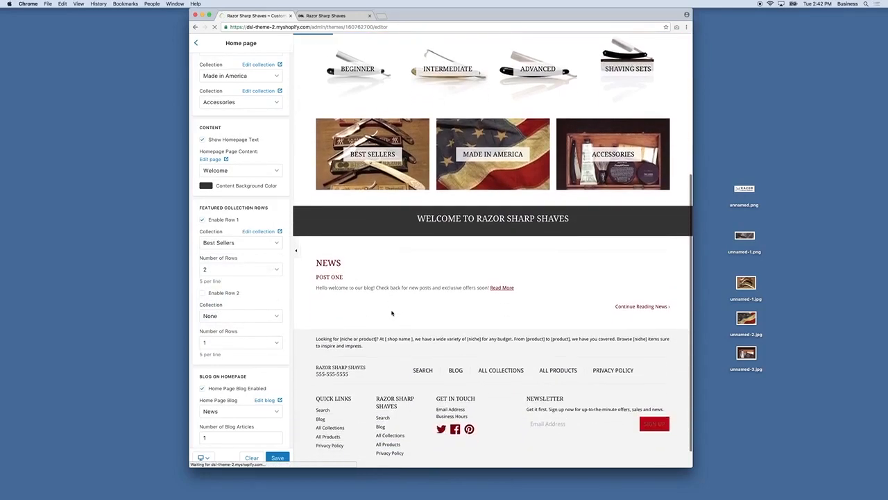
pyautogui.scroll(-3, 540, 262)
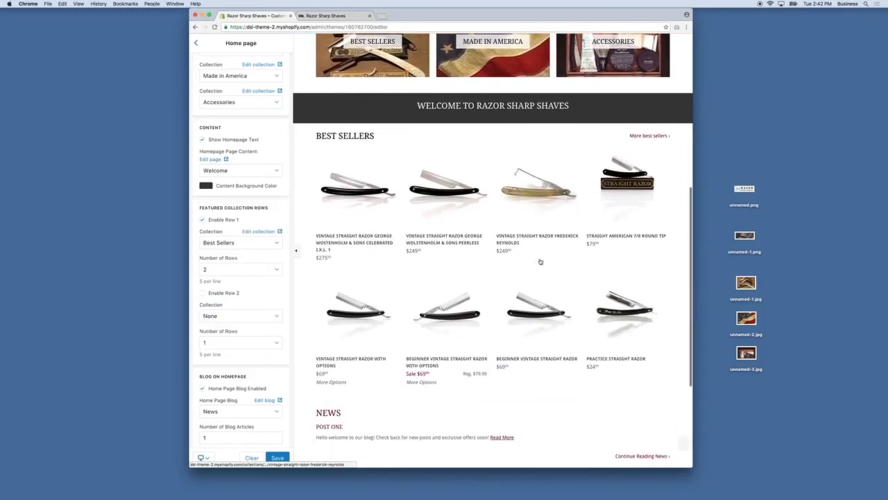
pyautogui.scroll(-1, 260, 387)
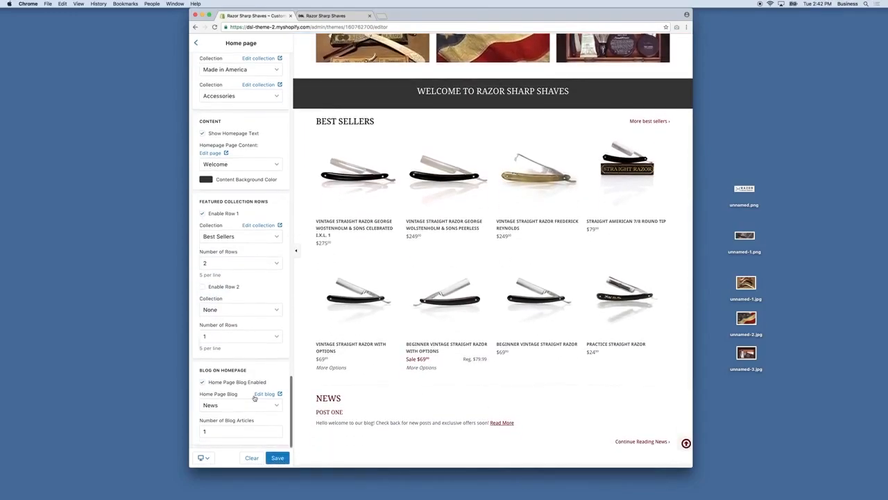
pyautogui.scroll(-3, 405, 363)
pyautogui.click(279, 459)
pyautogui.scroll(10, 217, 207)
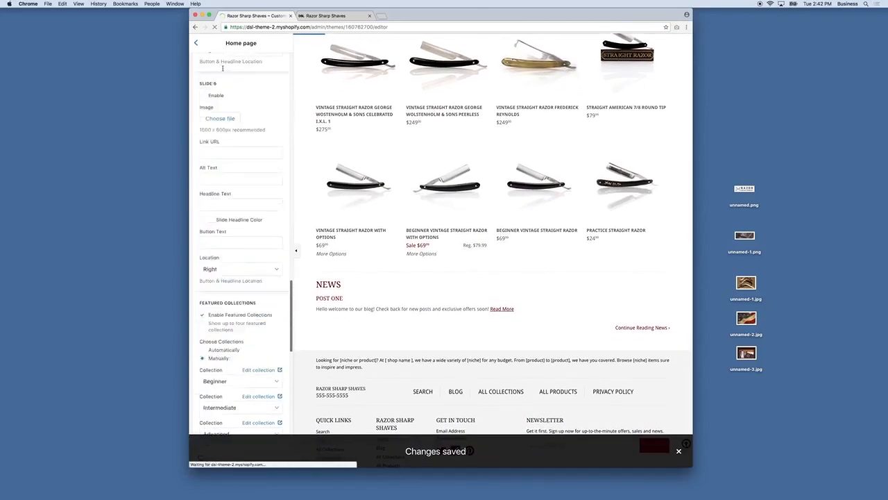
pyautogui.scroll(5, 212, 67)
# Step: Set the product page's Product Images Width to Small
pyautogui.click(196, 43)
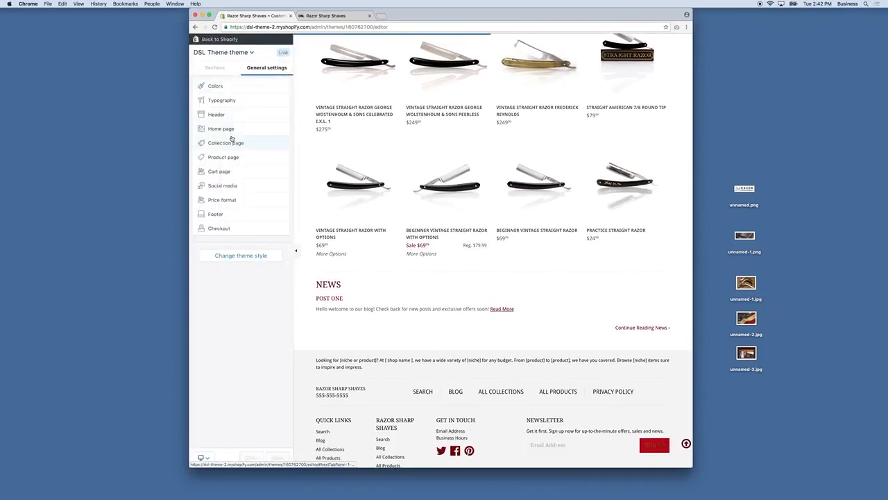
pyautogui.click(225, 157)
pyautogui.scroll(5, 415, 144)
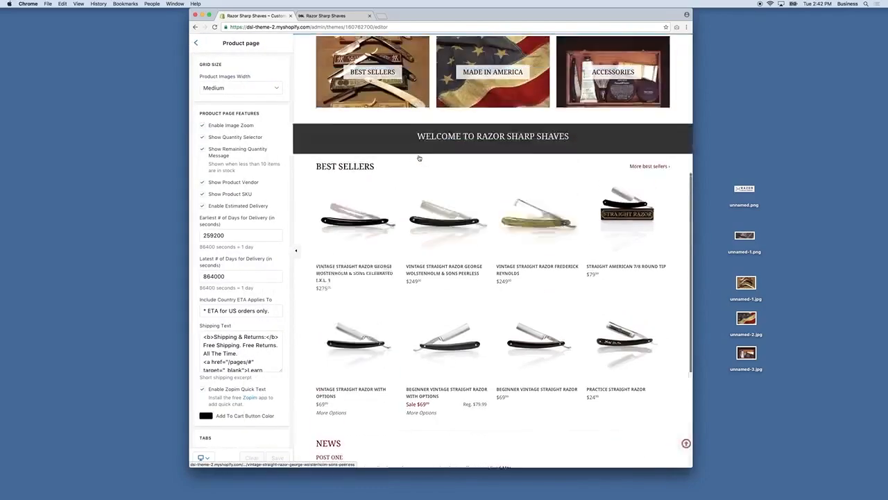
pyautogui.scroll(-4, 390, 294)
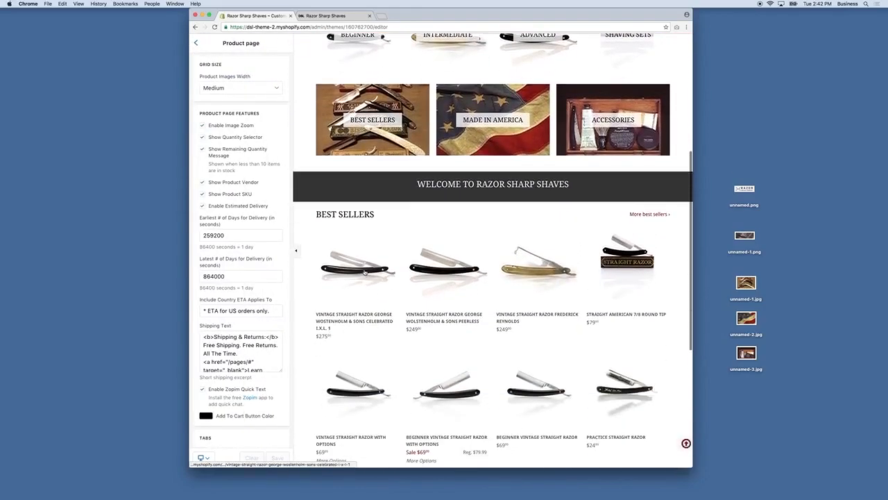
pyautogui.click(365, 271)
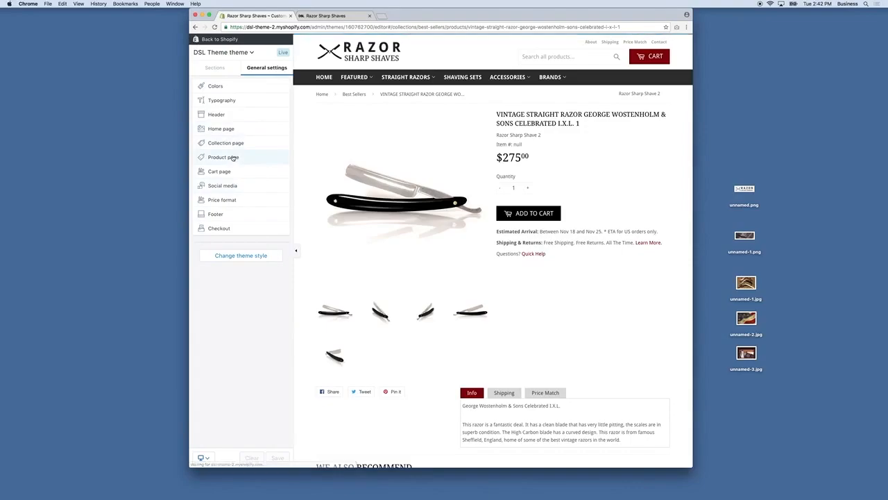
pyautogui.click(232, 157)
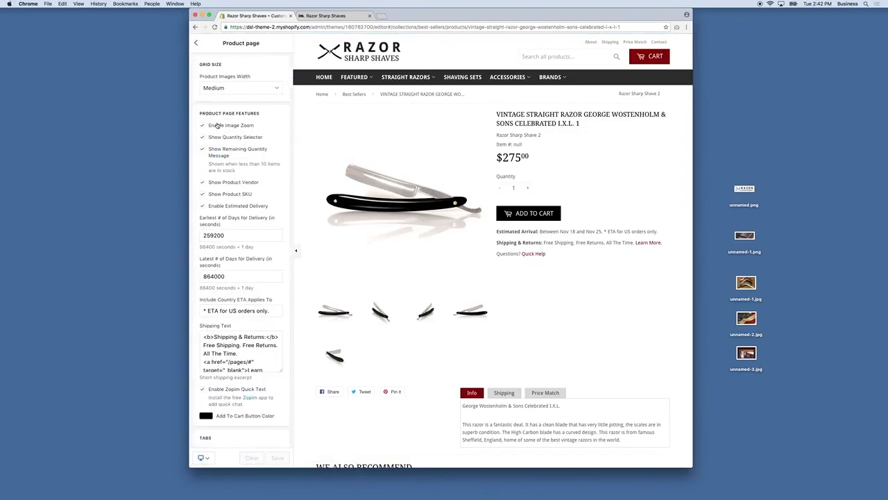
pyautogui.click(224, 88)
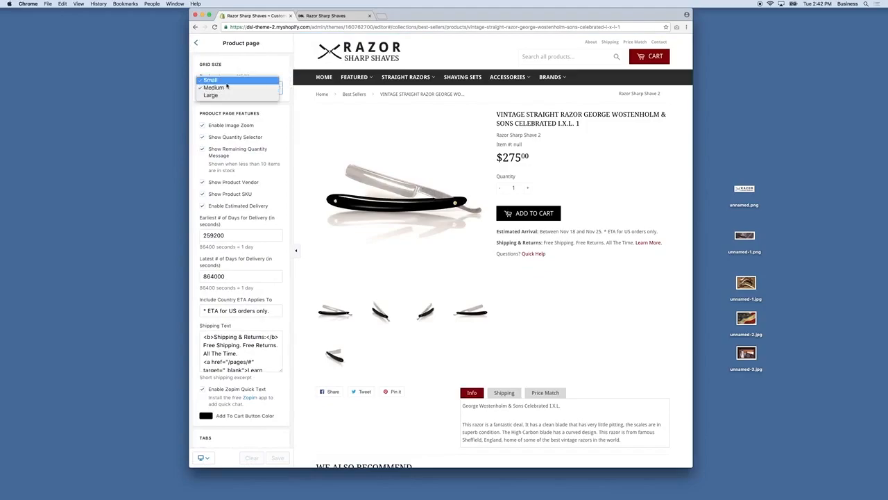
pyautogui.click(226, 84)
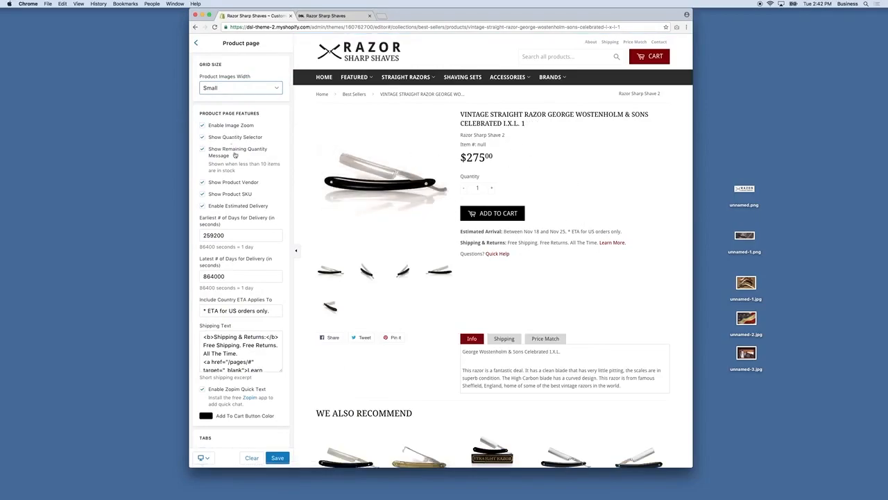
# Step: Turn off Show Product SKU and review the Shipping Text field
pyautogui.scroll(-1, 234, 151)
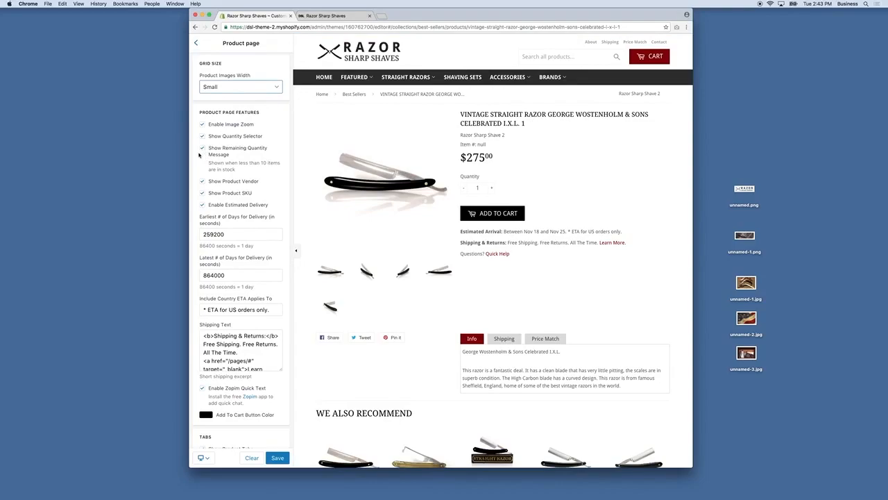
pyautogui.click(202, 193)
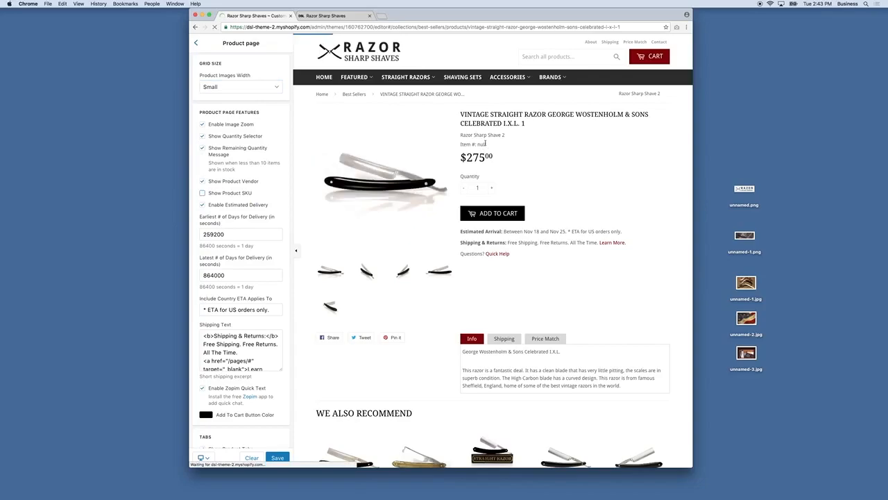
pyautogui.scroll(-3, 222, 208)
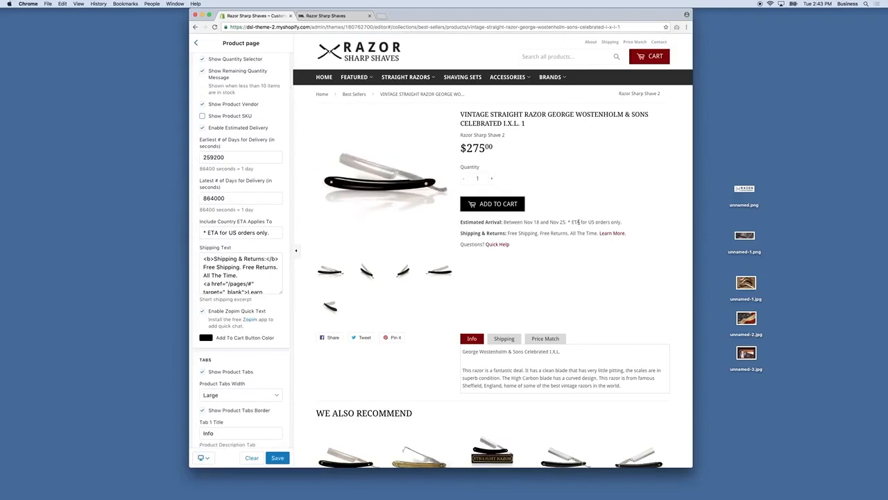
pyautogui.scroll(-1, 243, 180)
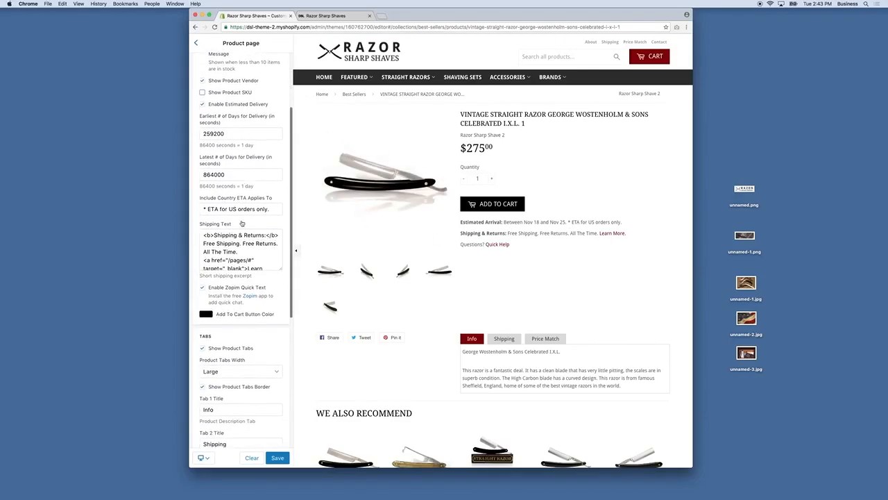
pyautogui.click(253, 259)
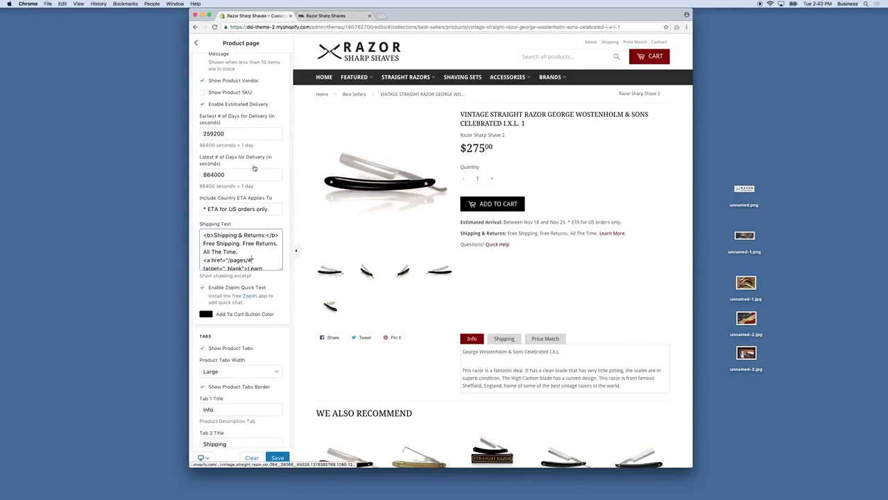
pyautogui.scroll(-2, 217, 243)
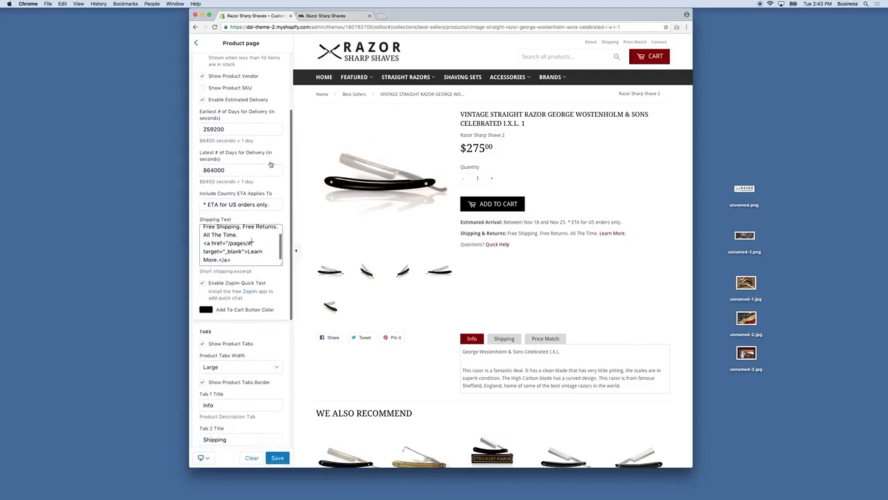
pyautogui.click(323, 15)
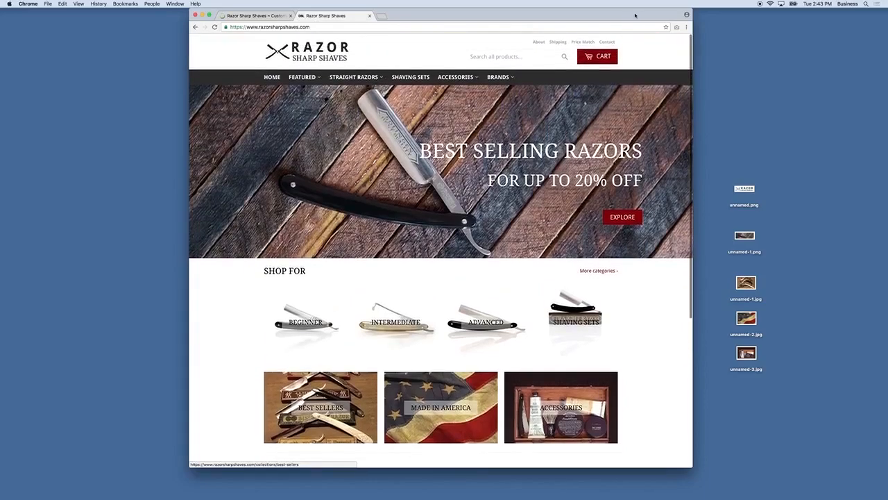
# Step: Paste /pages/shipping-returns into the Learn More link, removing the duplicated /pages/
pyautogui.click(557, 41)
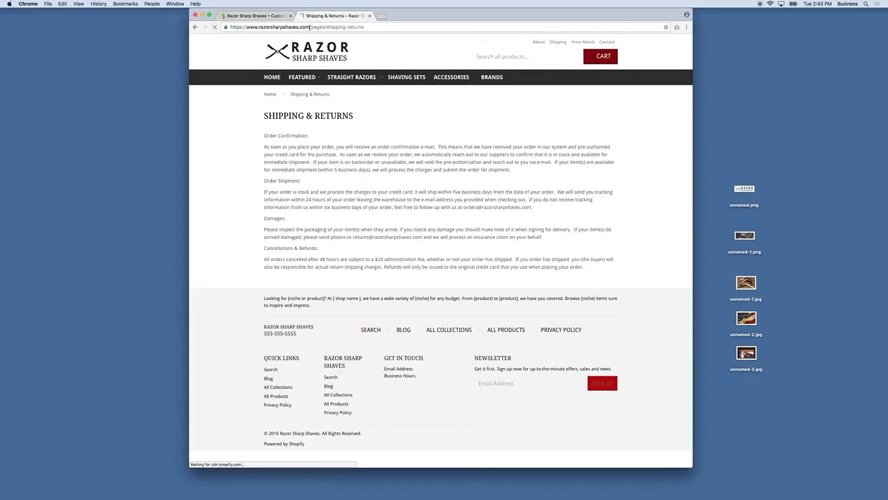
pyautogui.moveTo(309, 27); pyautogui.dragTo(375, 28)
pyautogui.press('super+c')
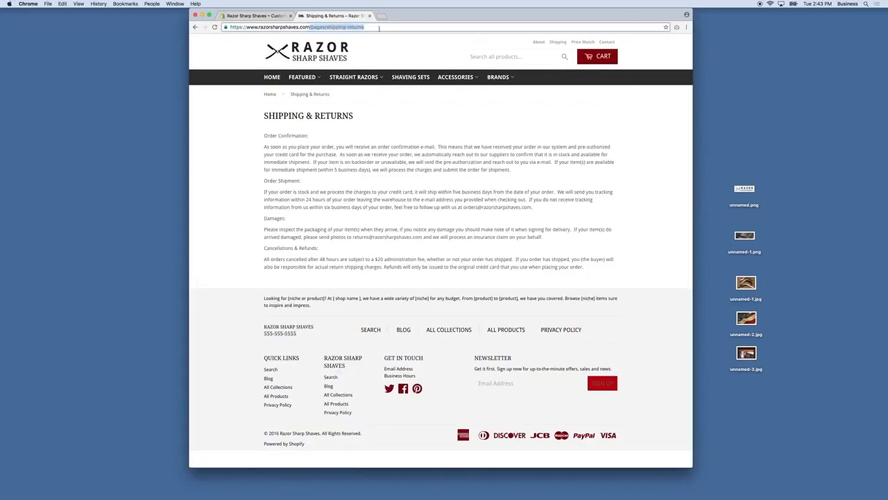
pyautogui.click(274, 15)
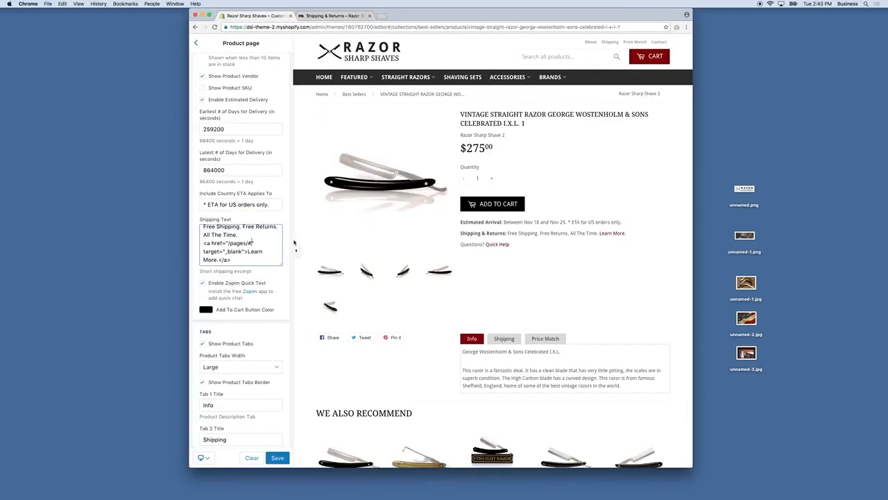
pyautogui.press('super+v')
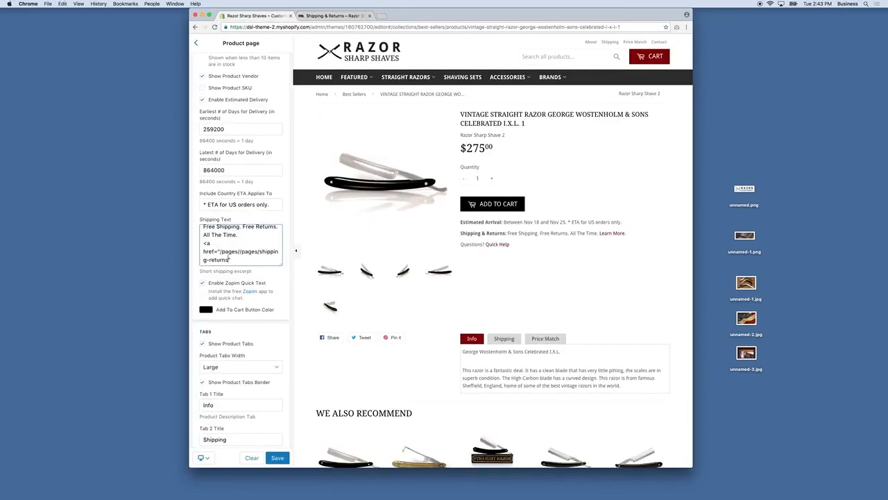
pyautogui.scroll(-1, 246, 252)
pyautogui.click(240, 241)
pyautogui.press('BackSpace')
pyautogui.press('BackSpace')
pyautogui.press('BackSpace')
pyautogui.press('BackSpace')
pyautogui.press('BackSpace')
pyautogui.press('BackSpace')
pyautogui.press('BackSpace')
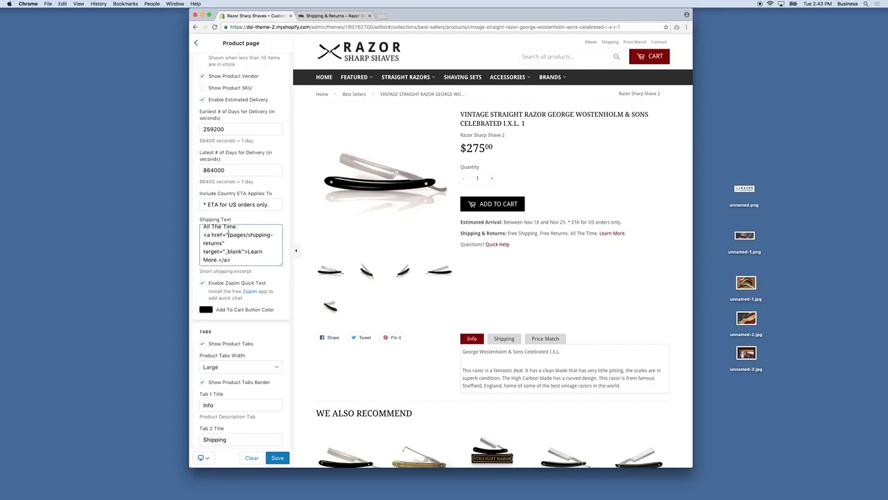
pyautogui.scroll(-1, 252, 245)
# Step: Set the Add To Cart button colour to dark red #710000
pyautogui.click(209, 285)
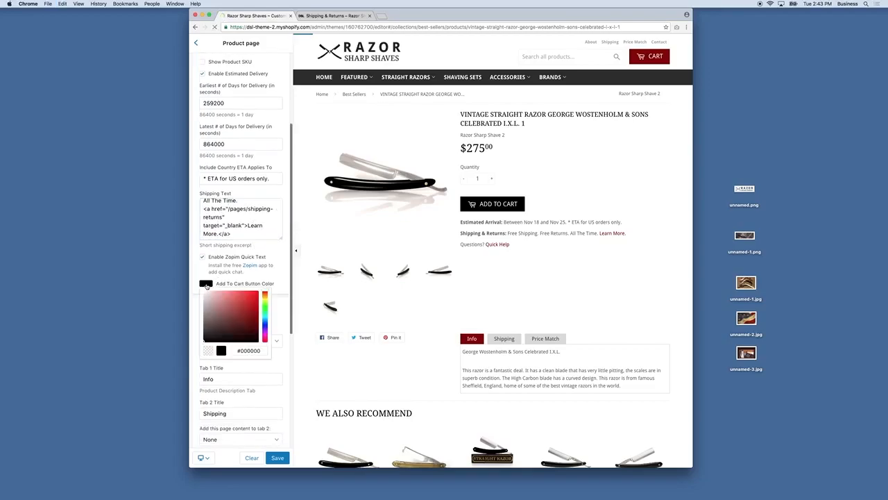
pyautogui.click(285, 283)
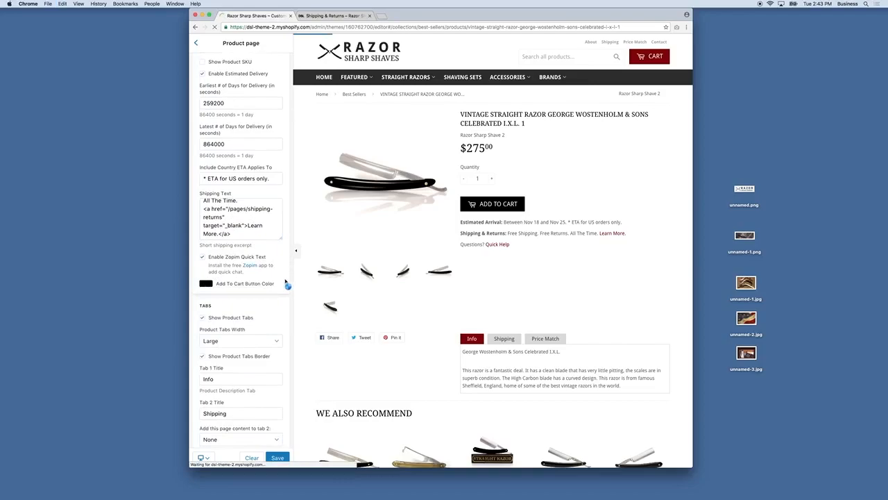
pyautogui.click(211, 284)
pyautogui.click(258, 319)
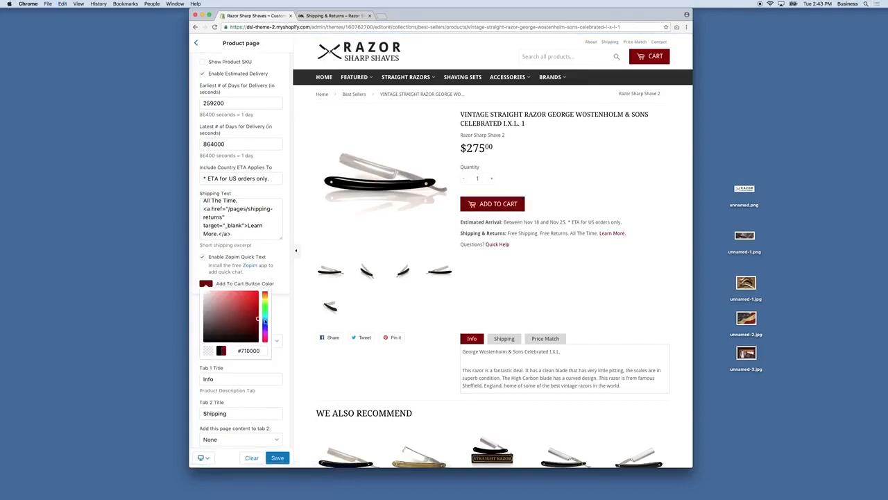
pyautogui.click(285, 282)
# Step: Use Shipping & Returns for tab 2 and Price Guarantee for tab 3
pyautogui.scroll(-5, 260, 285)
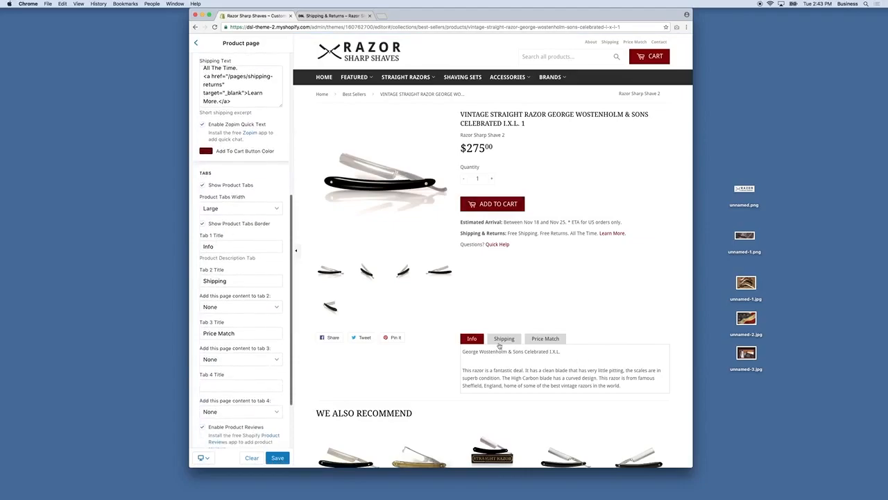
pyautogui.click(226, 306)
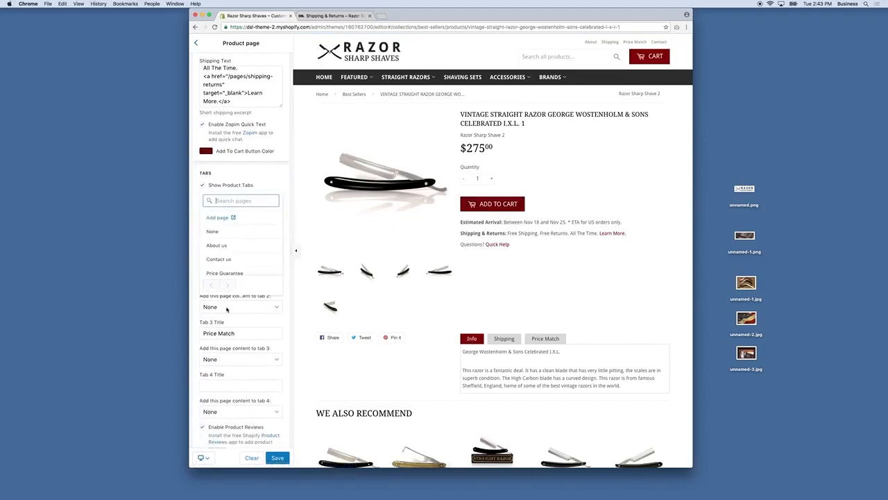
pyautogui.scroll(-3, 230, 264)
pyautogui.click(229, 271)
pyautogui.scroll(-2, 236, 319)
pyautogui.click(224, 334)
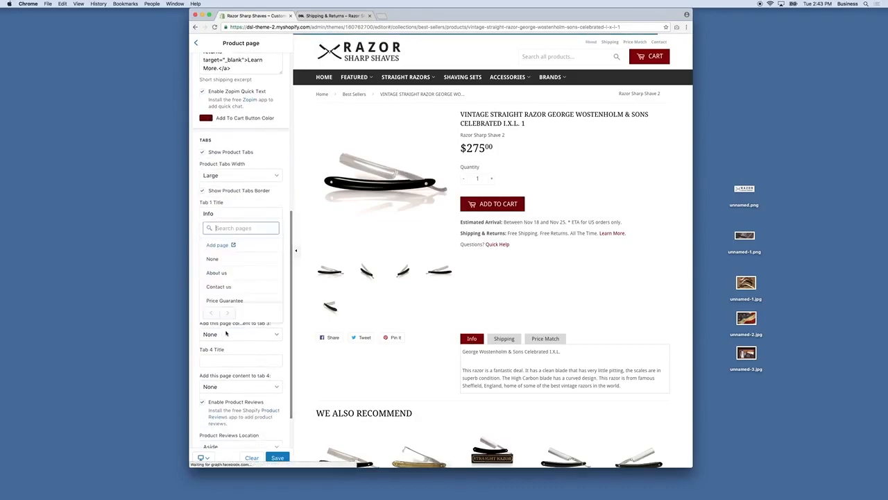
pyautogui.scroll(-3, 233, 278)
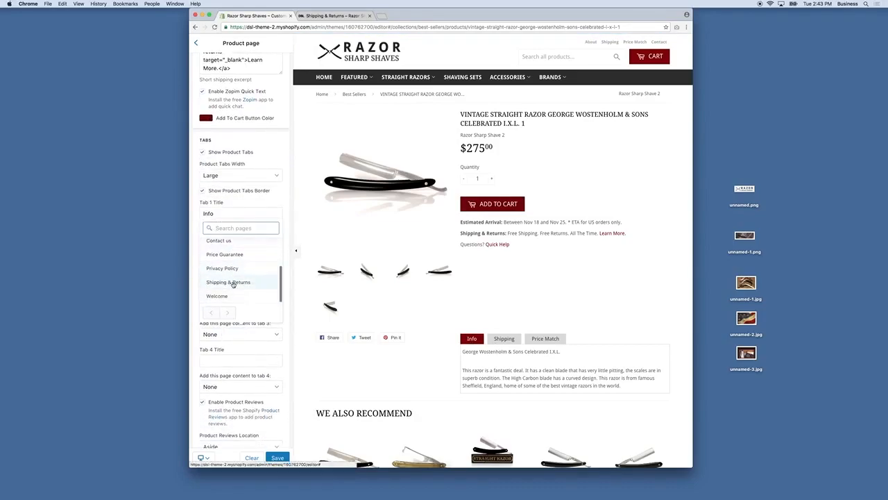
pyautogui.click(232, 256)
pyautogui.scroll(-2, 245, 358)
pyautogui.scroll(-1, 247, 358)
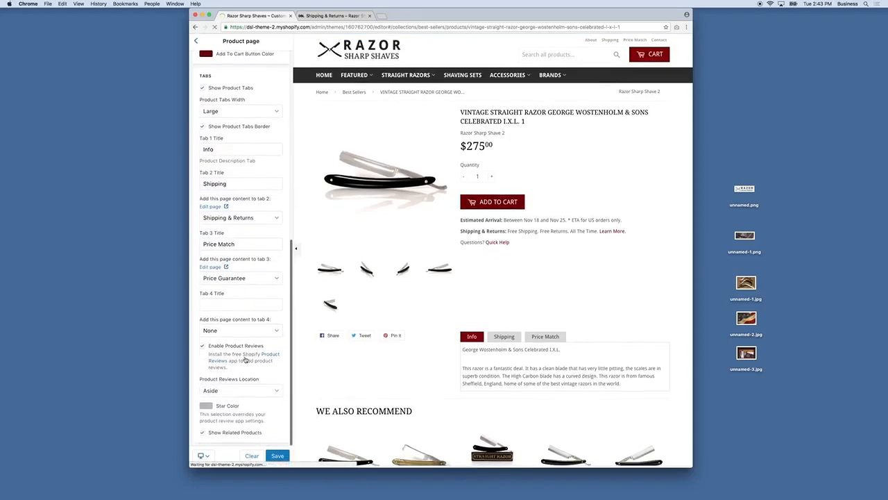
# Step: Preview the Shipping and Price Match tabs, then set Product Reviews Location to Below
pyautogui.click(505, 340)
pyautogui.click(545, 340)
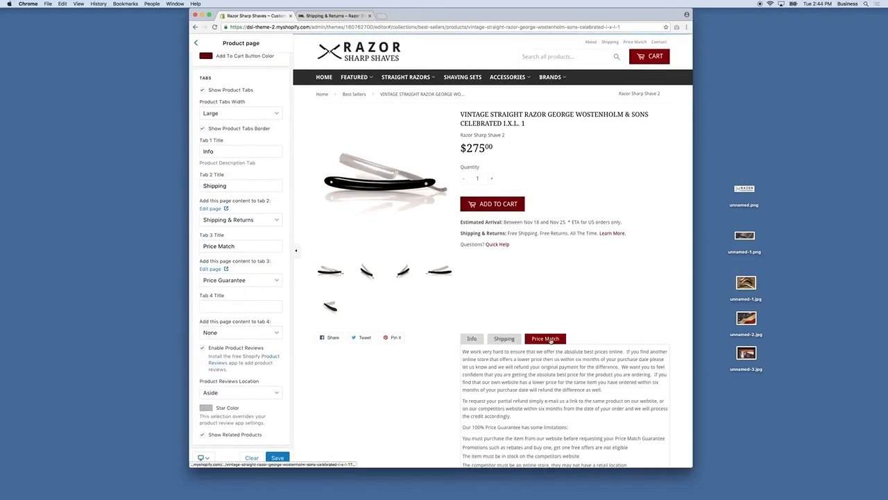
pyautogui.click(471, 339)
pyautogui.click(505, 339)
pyautogui.click(532, 340)
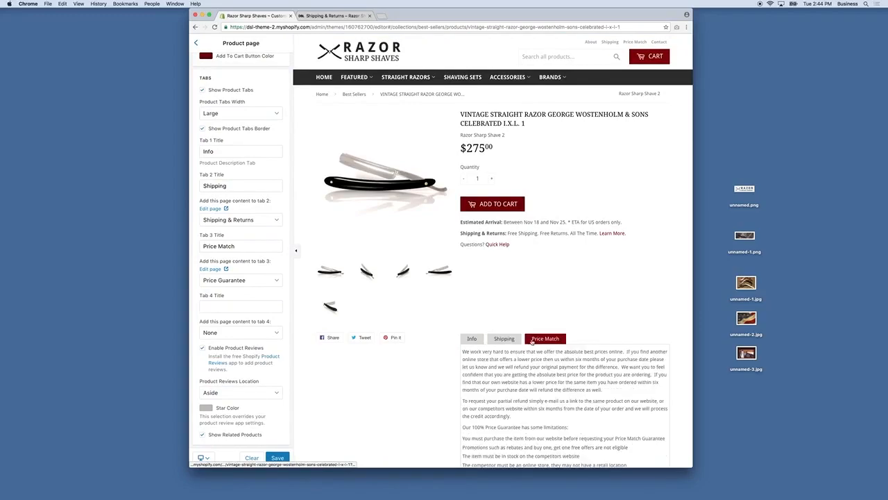
pyautogui.click(246, 398)
pyautogui.click(246, 399)
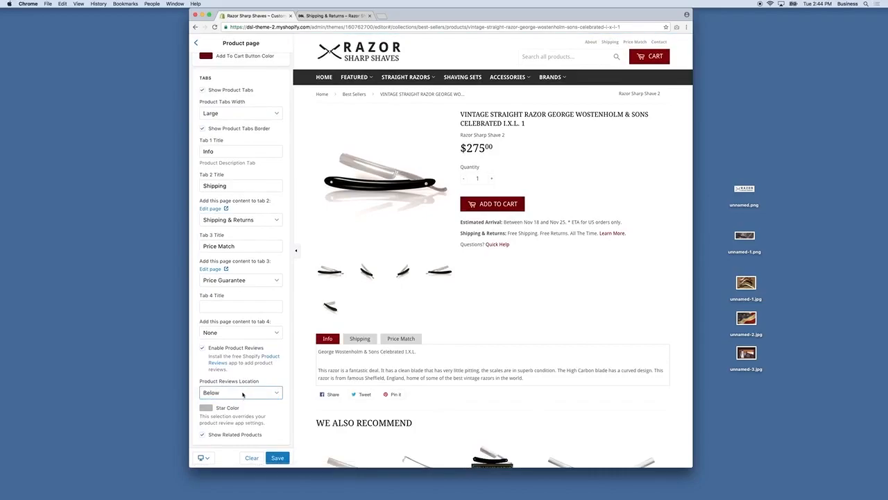
# Step: Set the review Star Color to red #b40000 and save the theme
pyautogui.click(232, 392)
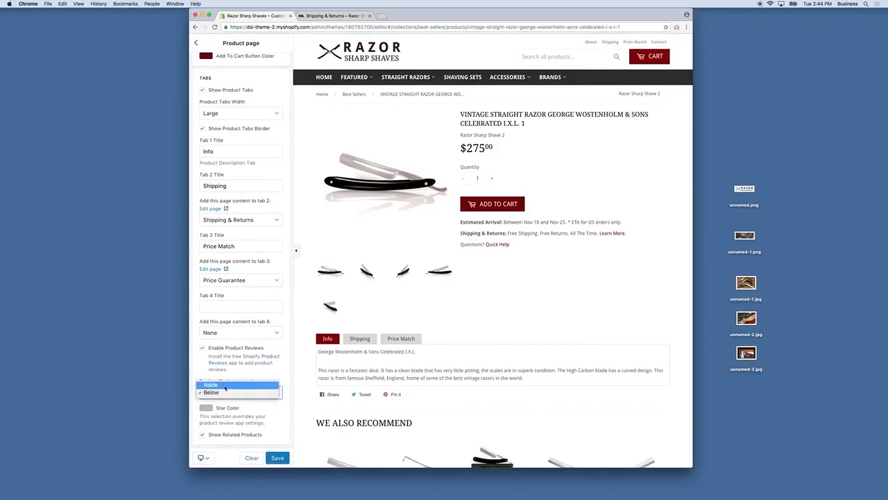
pyautogui.click(225, 386)
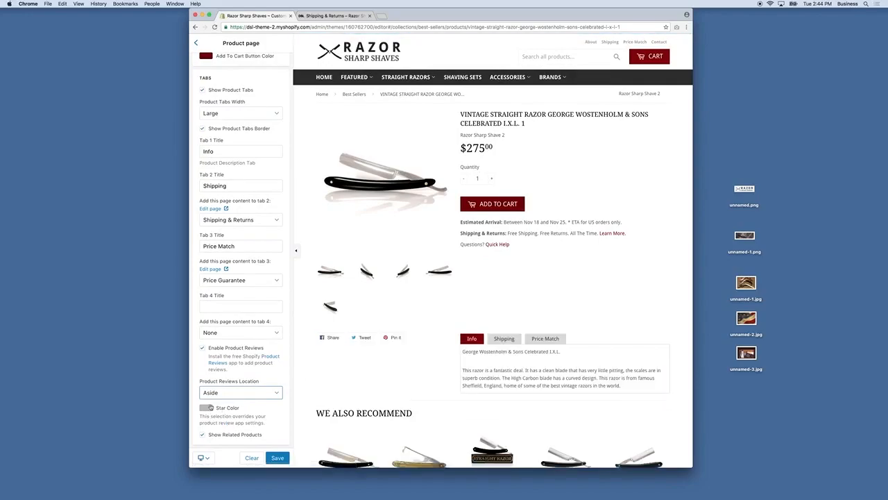
pyautogui.click(206, 408)
pyautogui.moveTo(252, 354); pyautogui.dragTo(261, 352)
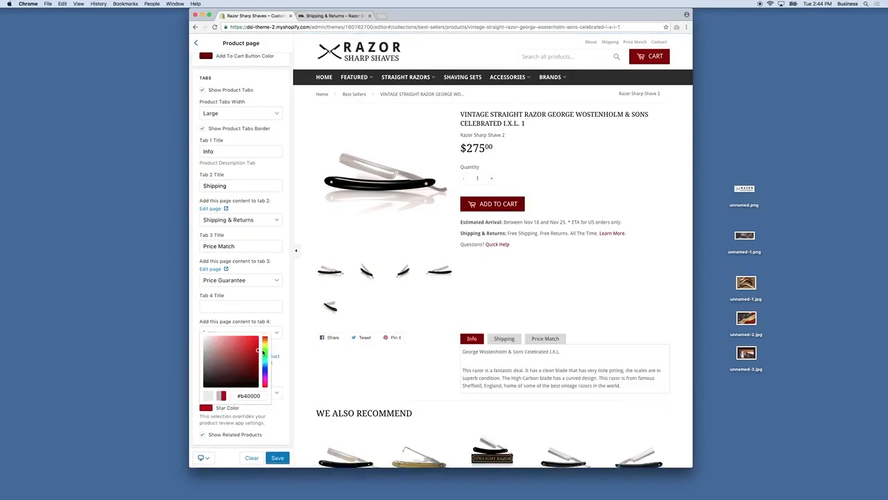
pyautogui.click(278, 457)
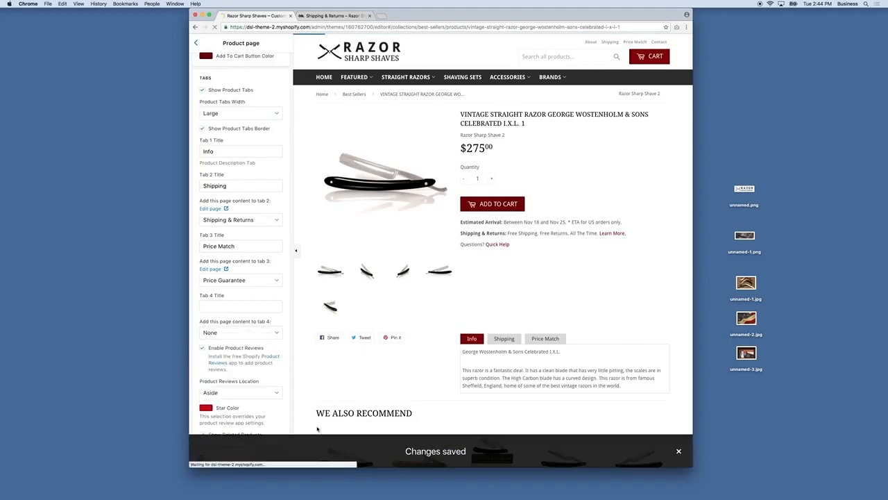
# Step: Set Product Reviews Location to Below and save again
pyautogui.scroll(-1, 377, 341)
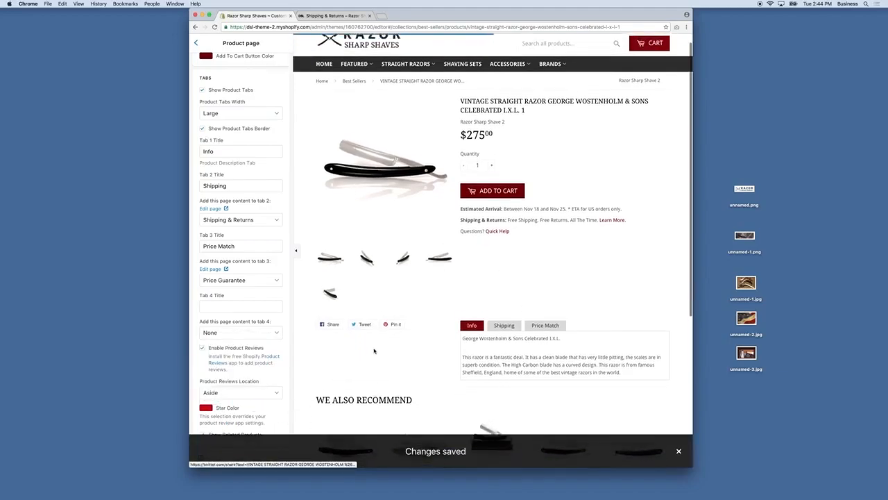
pyautogui.click(245, 393)
pyautogui.click(236, 401)
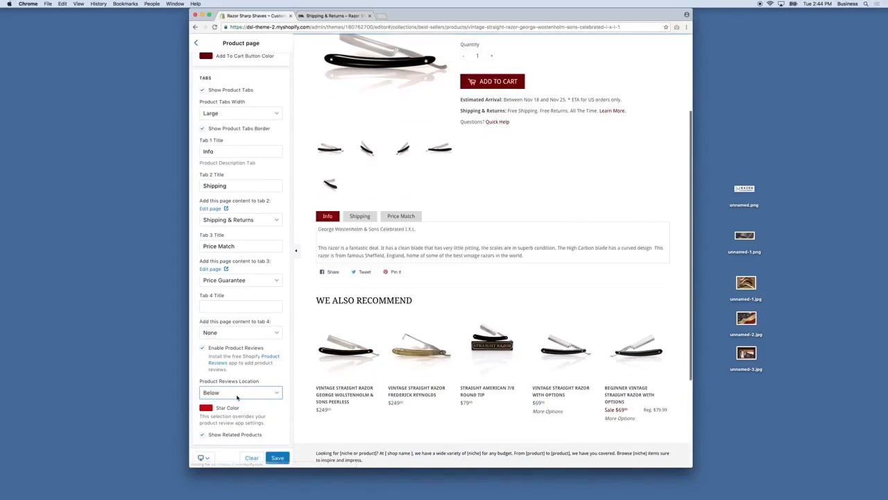
pyautogui.click(277, 457)
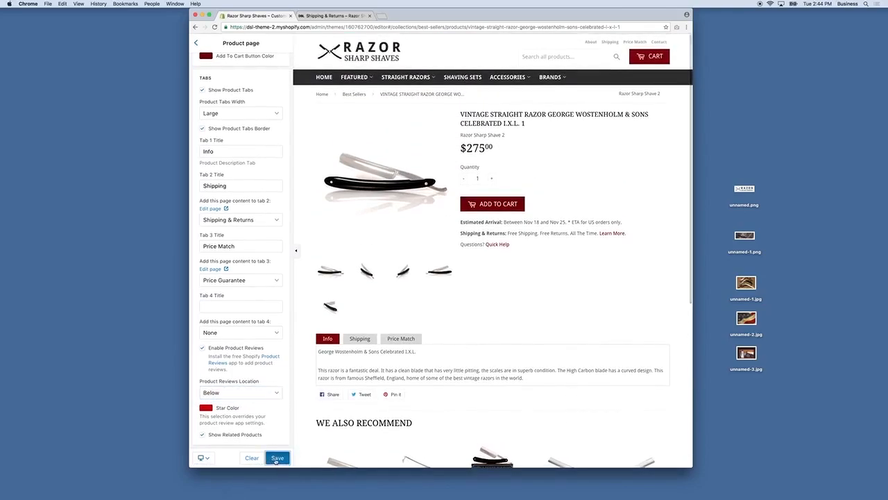
pyautogui.click(196, 43)
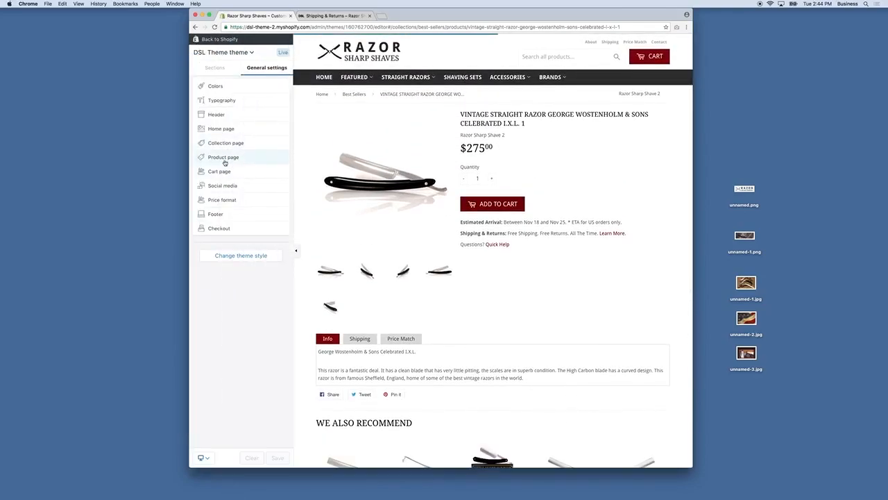
# Step: Set Cart Type to Page in Cart page settings and save
pyautogui.click(222, 171)
pyautogui.click(221, 91)
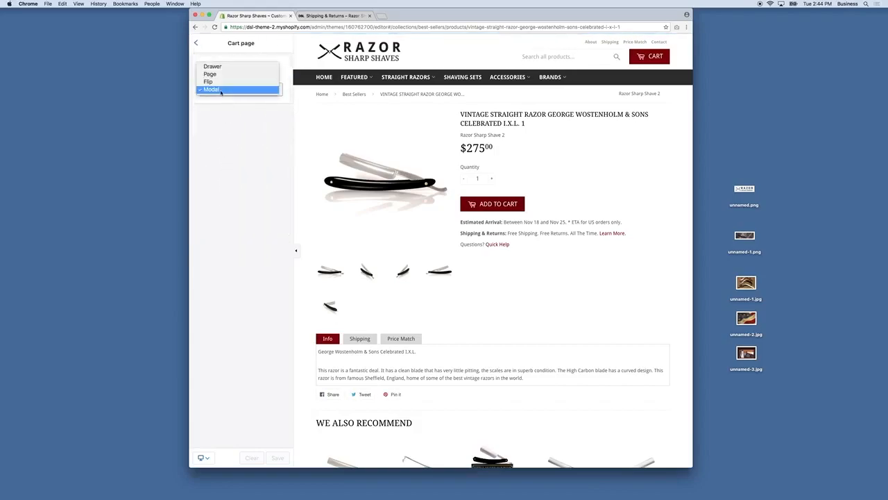
pyautogui.click(214, 74)
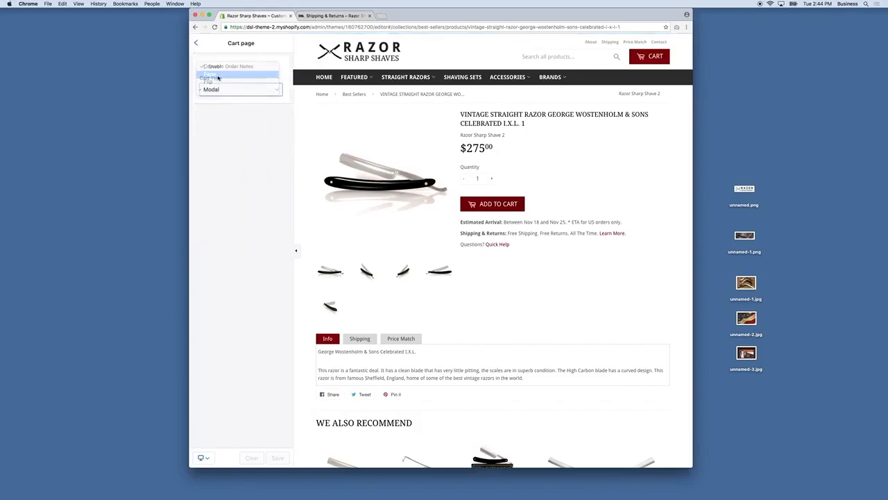
pyautogui.click(277, 458)
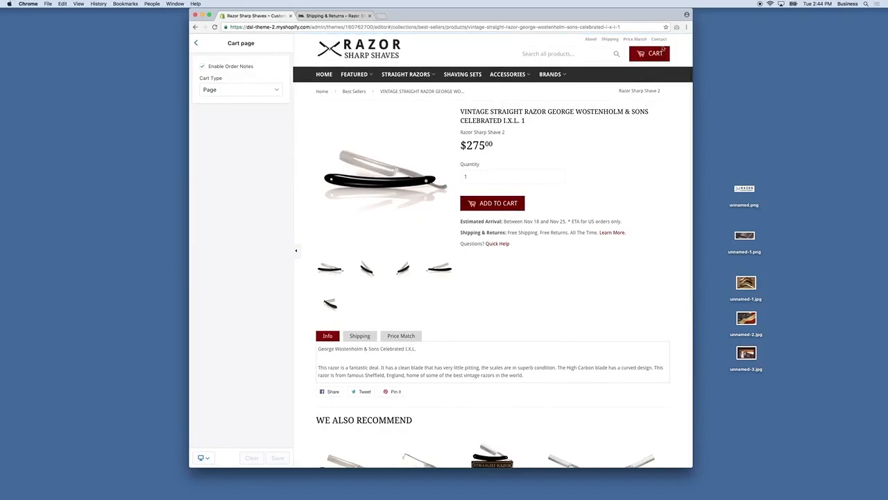
# Step: Test the cart by adding and removing the razor, leaving Cart Type unchanged
pyautogui.scroll(1, 607, 182)
pyautogui.click(504, 210)
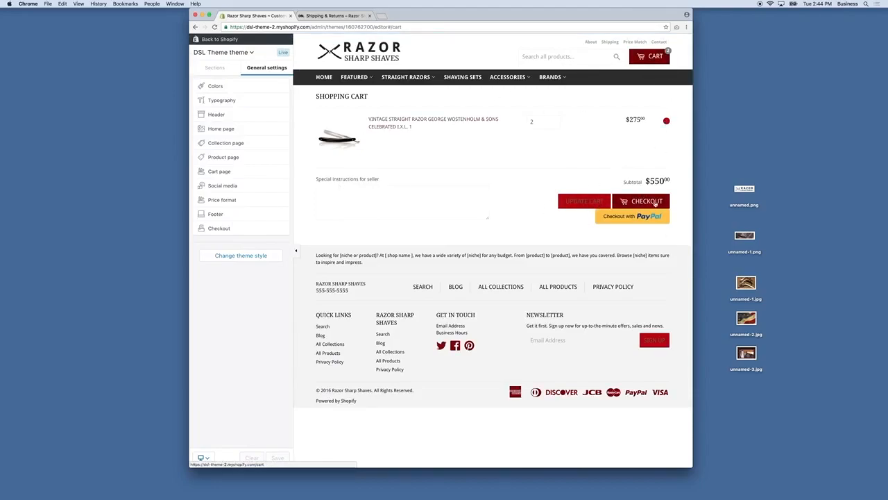
pyautogui.click(664, 122)
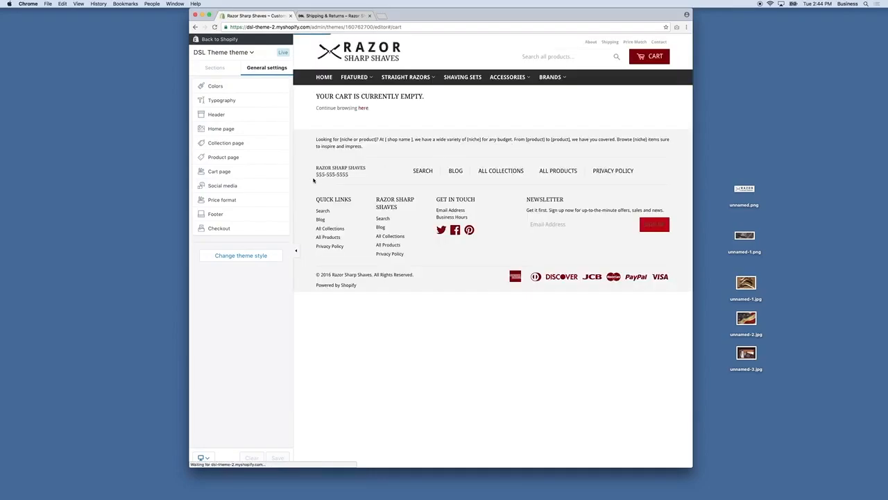
pyautogui.click(226, 173)
pyautogui.click(216, 91)
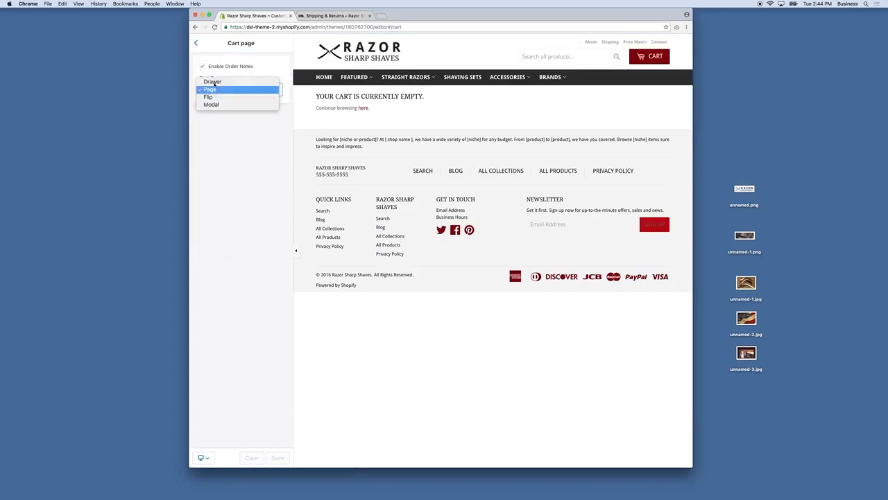
pyautogui.click(197, 42)
pyautogui.click(197, 43)
pyautogui.click(231, 184)
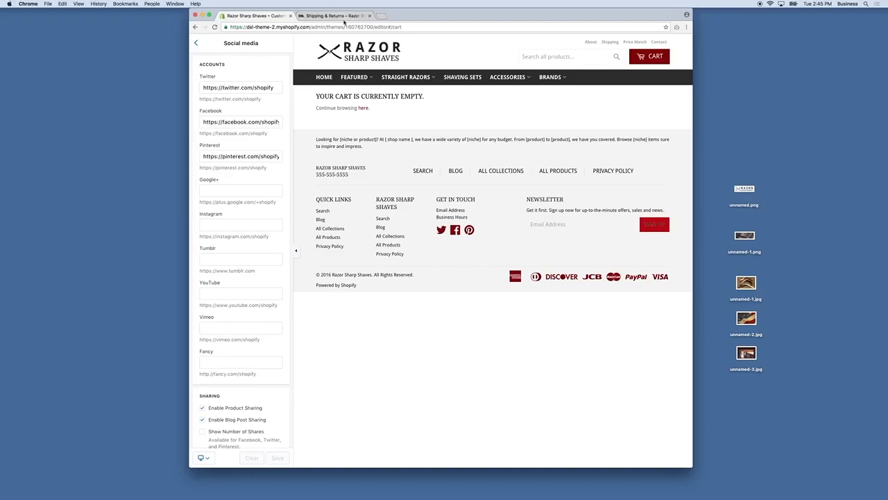
# Step: Copy the shipping-returns page address and inspect the Facebook and Twitter account links
pyautogui.click(340, 16)
pyautogui.moveTo(311, 28); pyautogui.dragTo(375, 30)
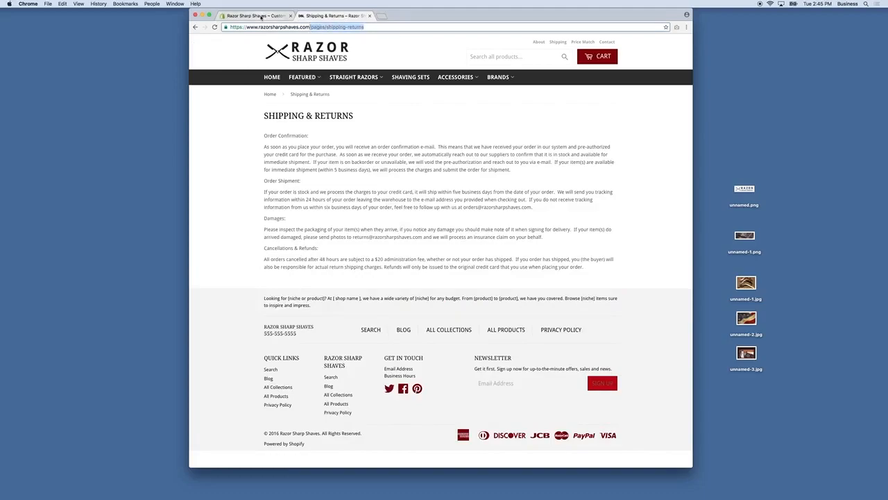
pyautogui.click(376, 27)
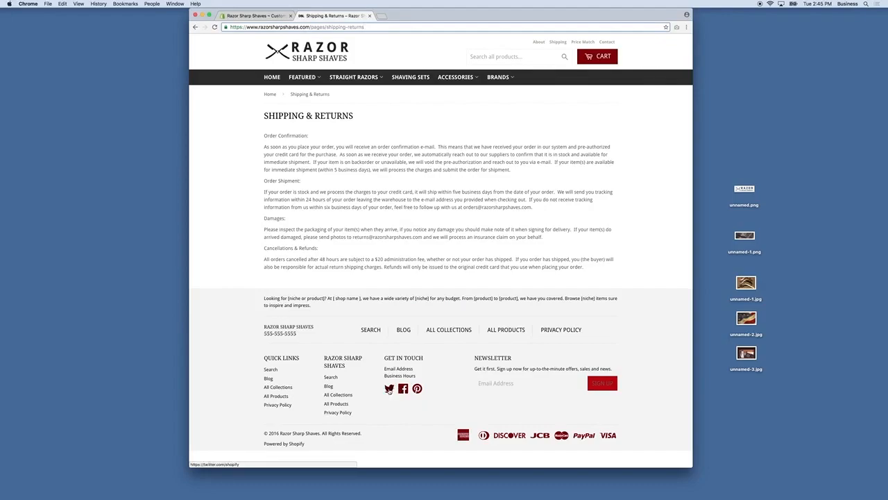
pyautogui.press('super+l')
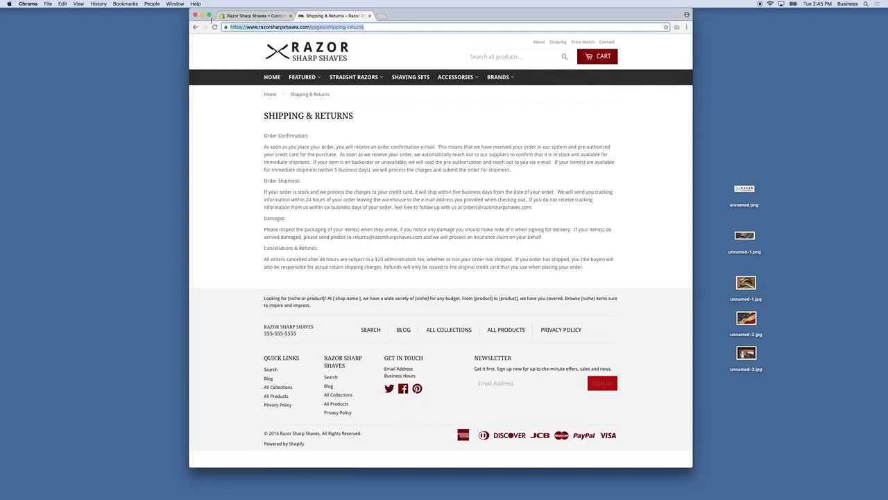
pyautogui.click(257, 16)
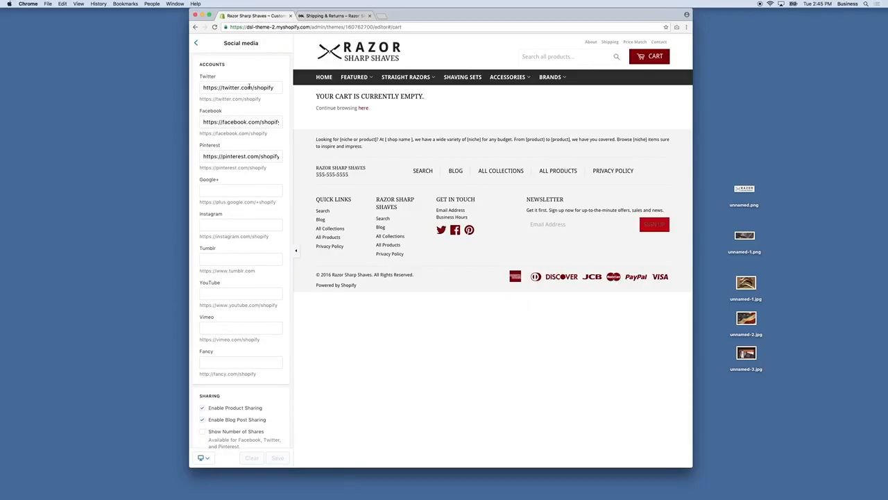
pyautogui.moveTo(203, 122); pyautogui.dragTo(310, 125)
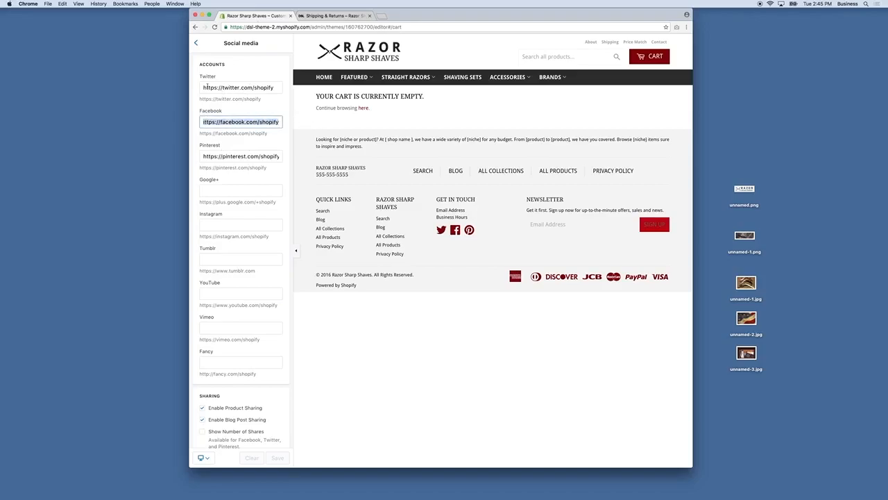
pyautogui.moveTo(206, 87); pyautogui.dragTo(287, 87)
# Step: Enable '+1 on Google Plus' sharing and save the social media settings
pyautogui.scroll(-5, 244, 218)
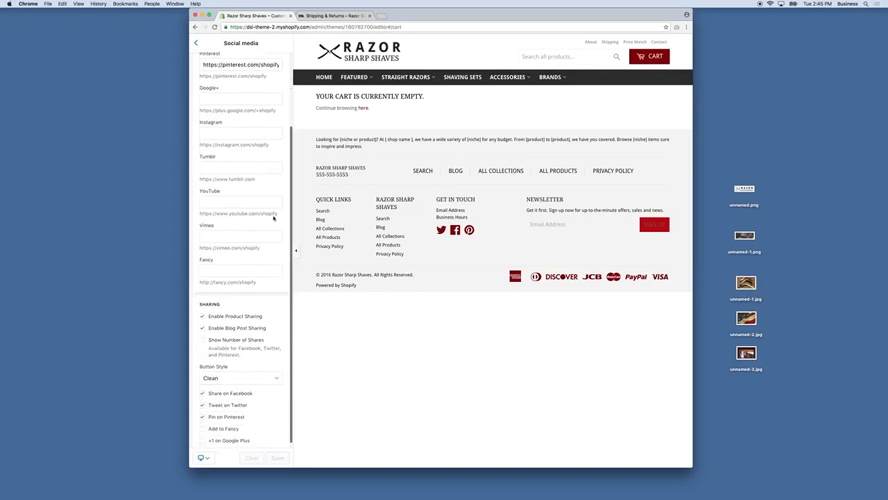
pyautogui.scroll(-1, 239, 278)
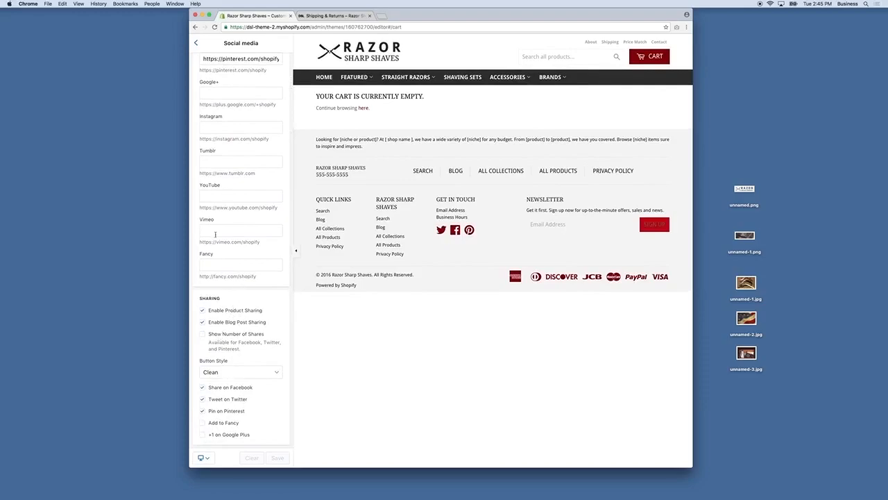
pyautogui.scroll(3, 215, 234)
pyautogui.scroll(-3, 230, 167)
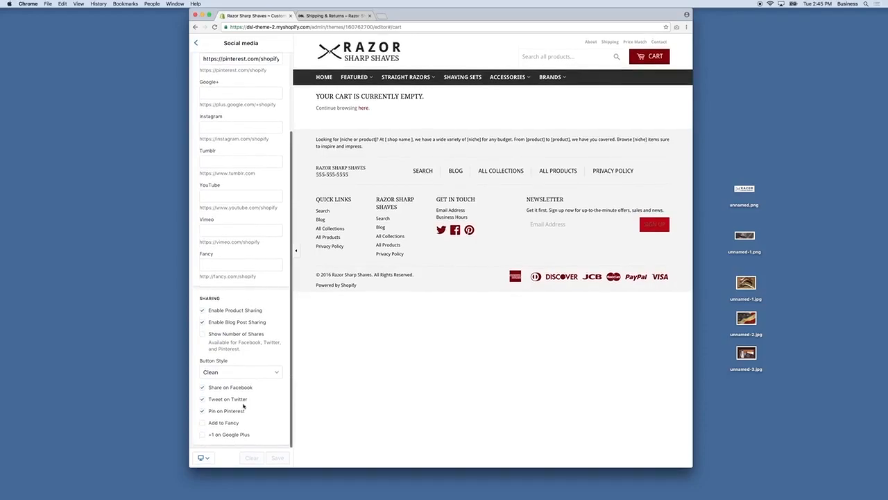
pyautogui.click(229, 435)
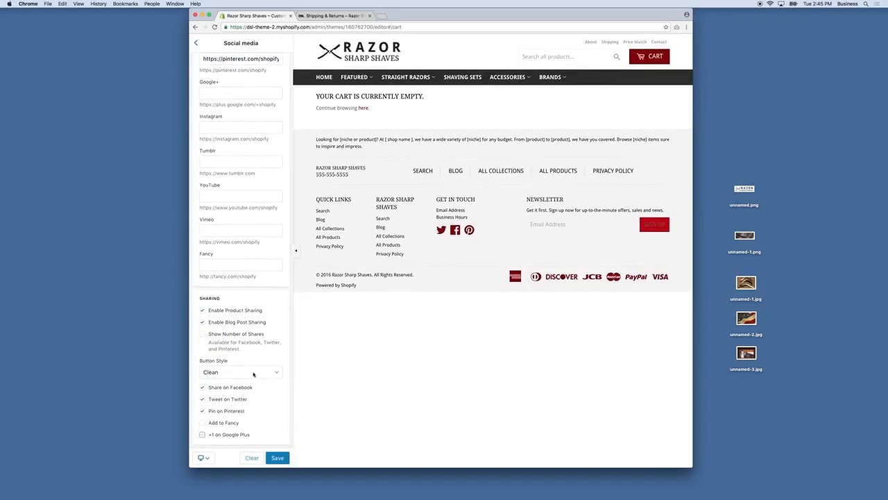
pyautogui.click(276, 458)
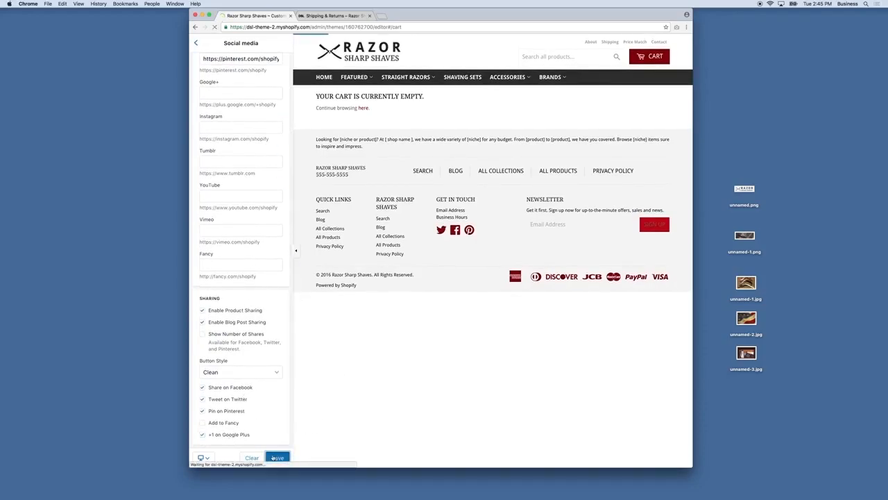
pyautogui.click(196, 42)
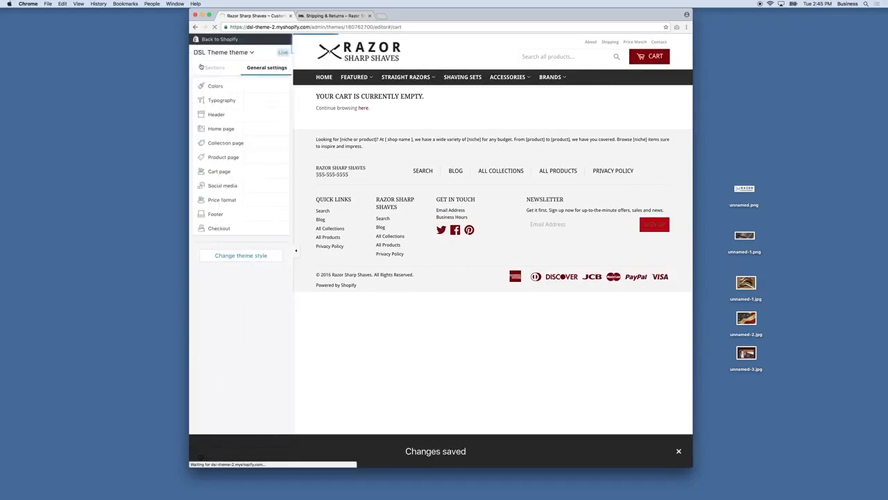
# Step: Glance at Price format settings, then preview the Frederick Reynolds razor product page
pyautogui.click(222, 200)
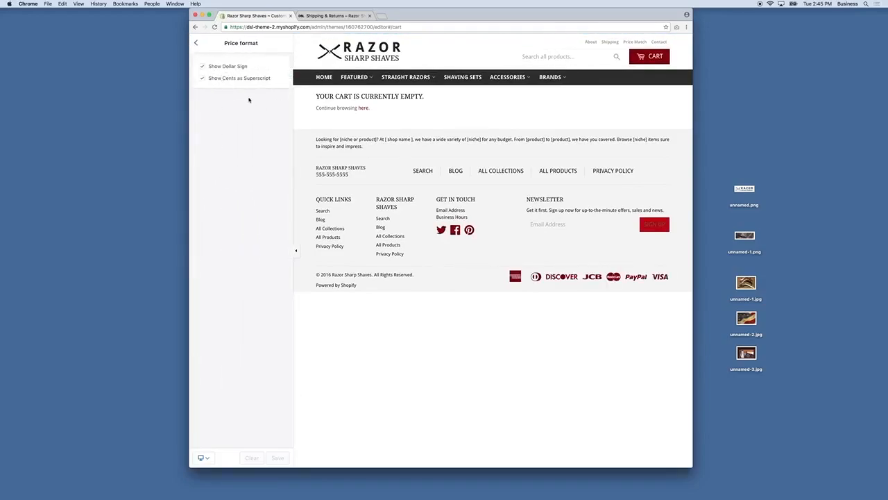
pyautogui.click(196, 45)
pyautogui.click(357, 96)
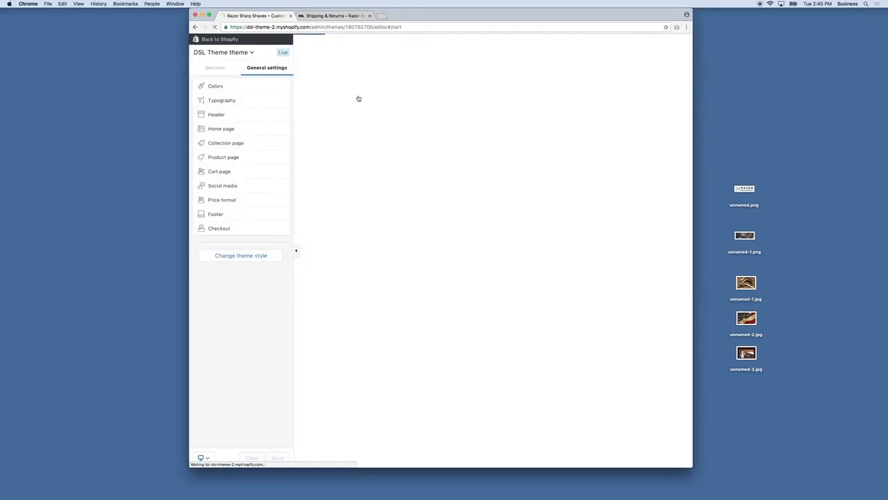
pyautogui.click(323, 242)
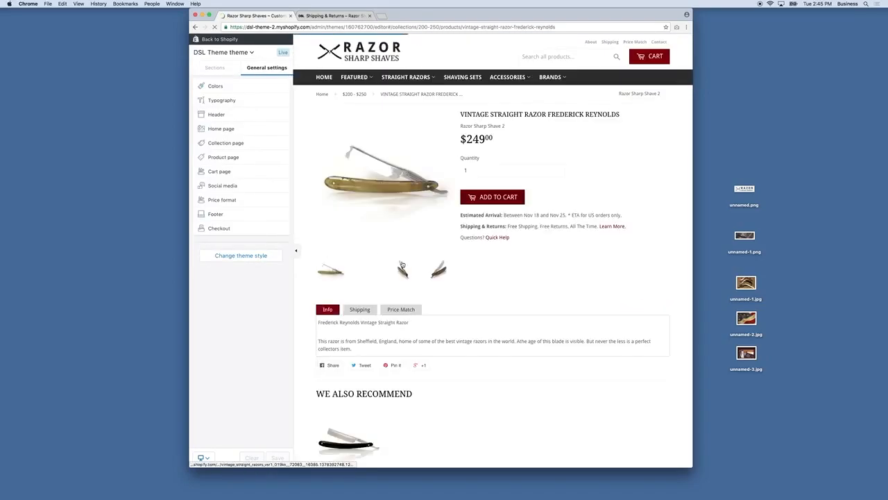
# Step: Clear the footer's Seo Text and turn off Show Text
pyautogui.click(219, 218)
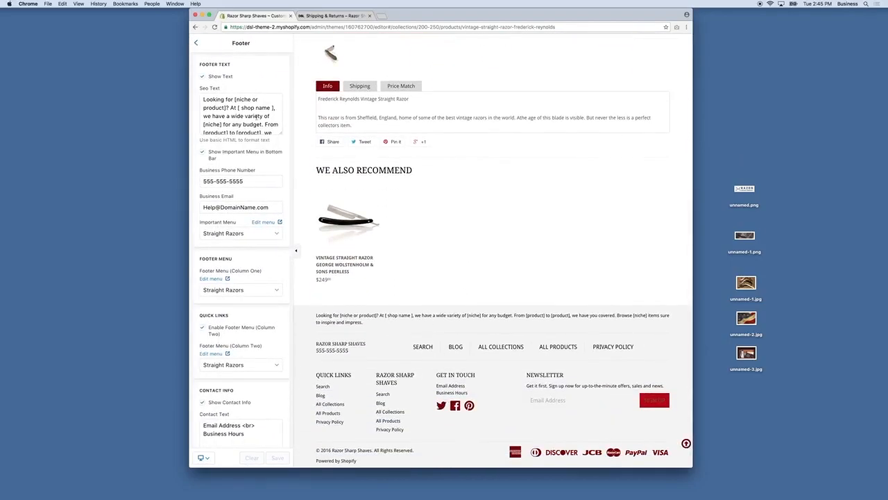
pyautogui.moveTo(280, 132); pyautogui.dragTo(281, 195)
pyautogui.moveTo(244, 173); pyautogui.dragTo(199, 84)
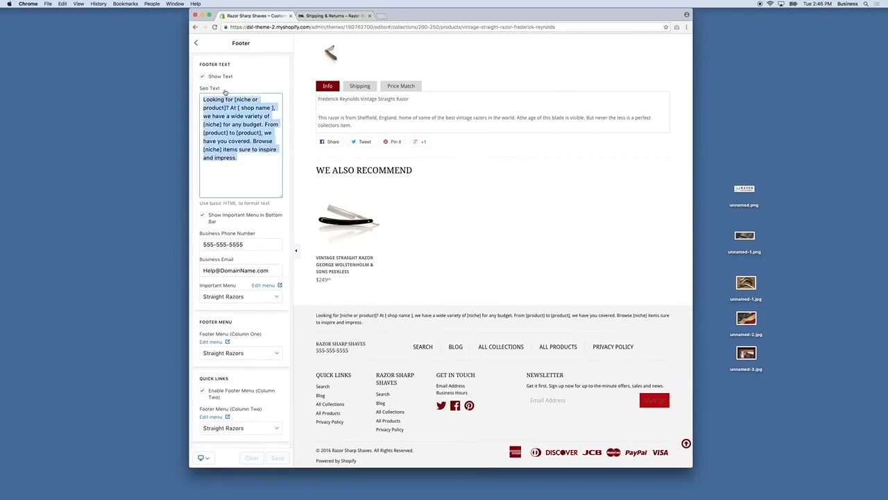
pyautogui.press('BackSpace')
pyautogui.click(208, 78)
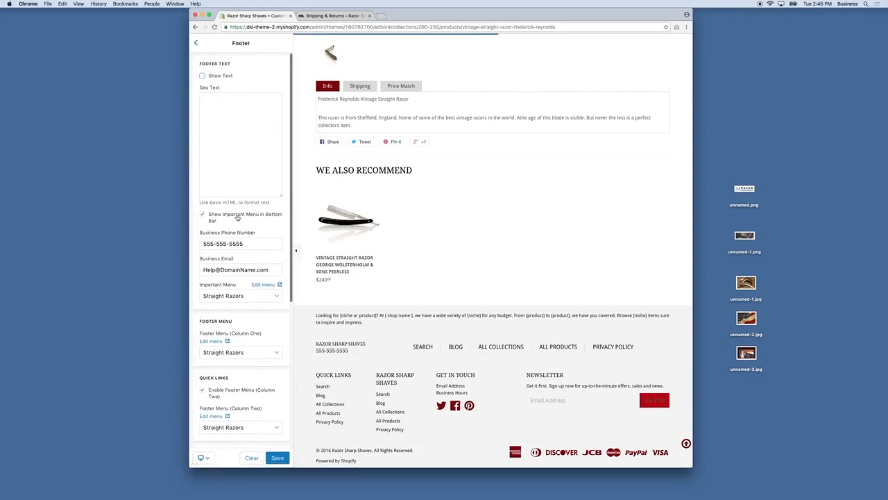
# Step: Replace the footer's Business Email with the store's new info e-mail address
pyautogui.click(256, 242)
pyautogui.press('Tab')
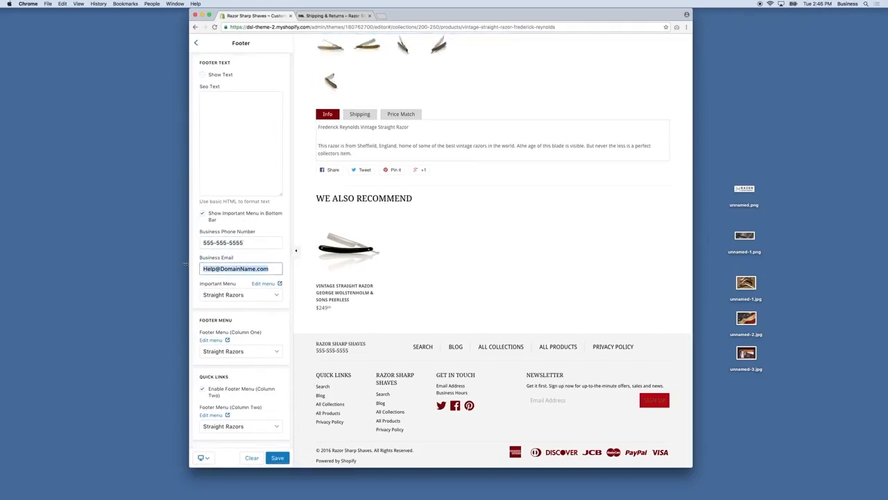
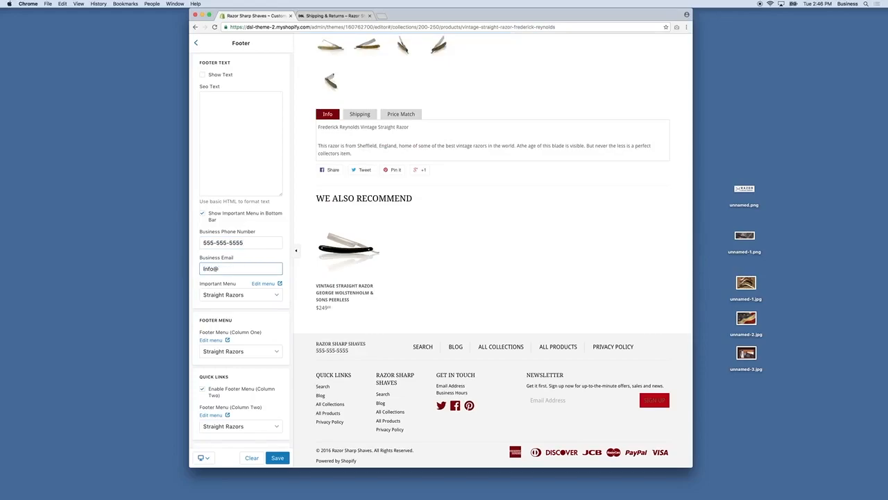
# Step: Set the footer's Important Menu to Top Menu
pyautogui.scroll(-2, 215, 300)
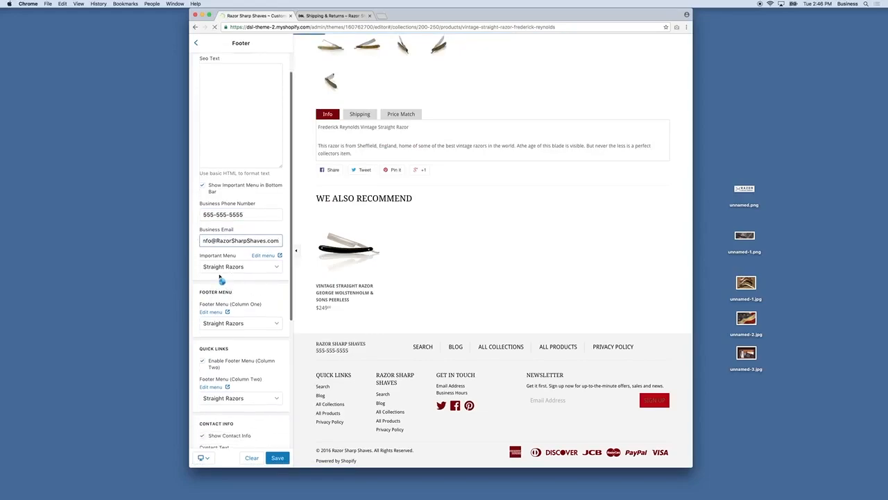
pyautogui.click(233, 267)
pyautogui.click(240, 266)
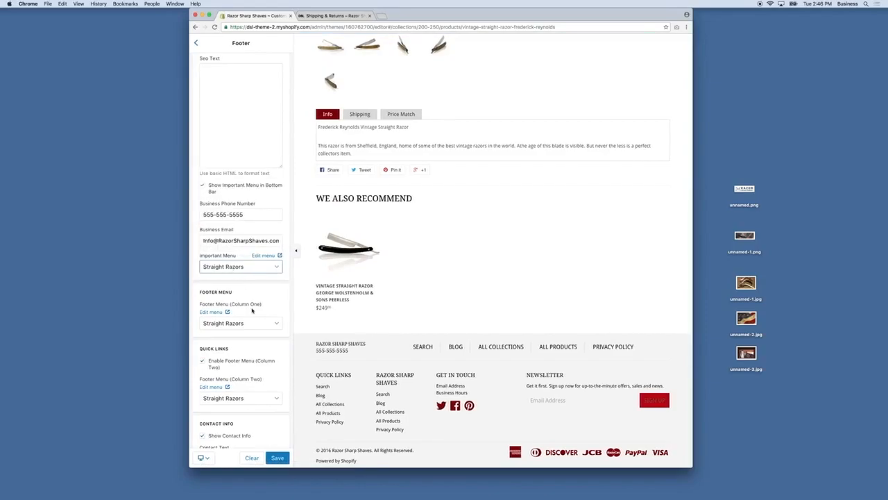
pyautogui.click(239, 268)
pyautogui.scroll(-2, 231, 211)
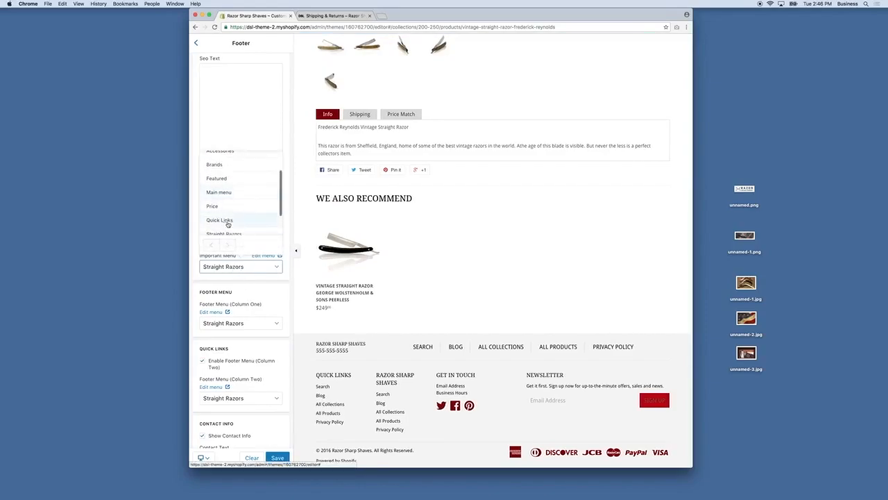
pyautogui.click(231, 206)
pyautogui.scroll(-2, 234, 304)
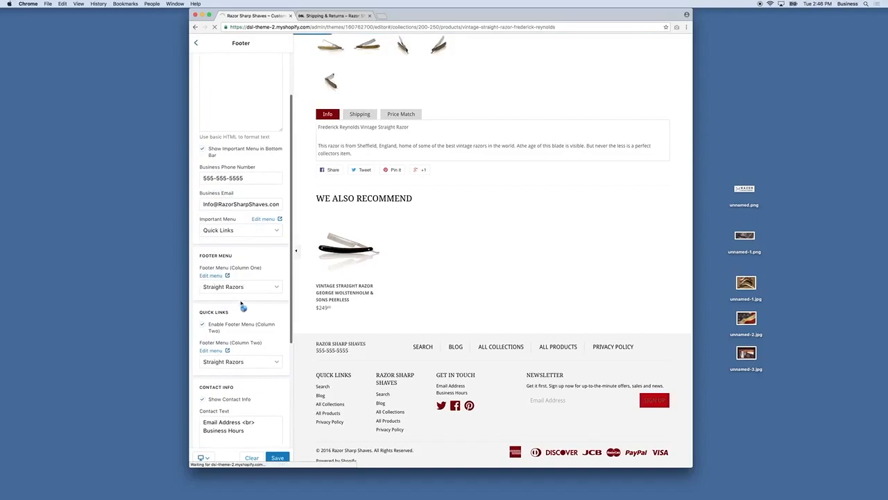
pyautogui.scroll(-1, 229, 283)
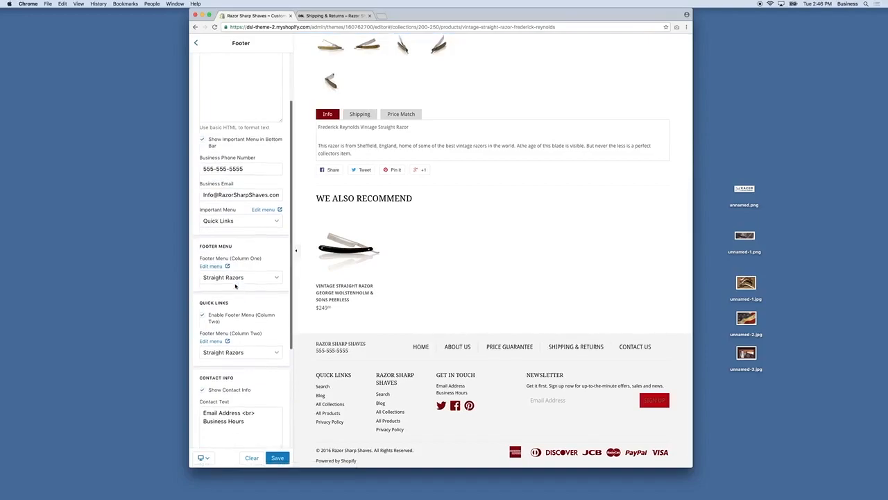
pyautogui.scroll(-2, 238, 284)
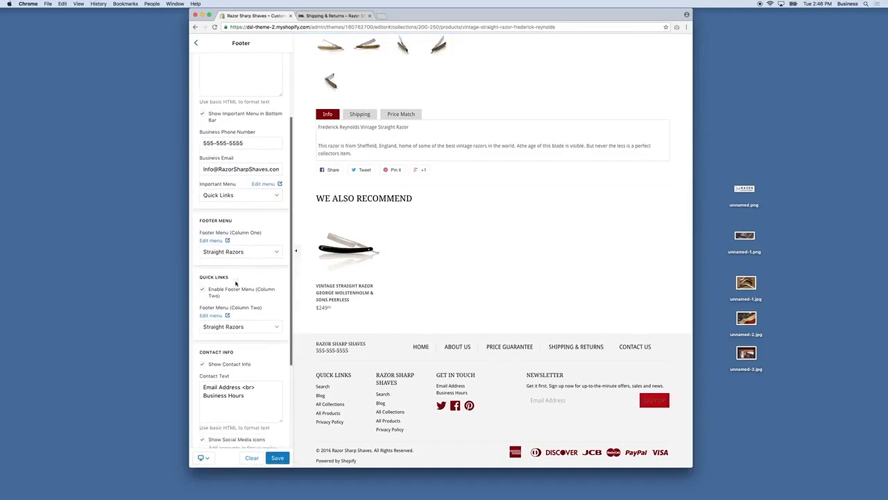
pyautogui.scroll(-1, 234, 294)
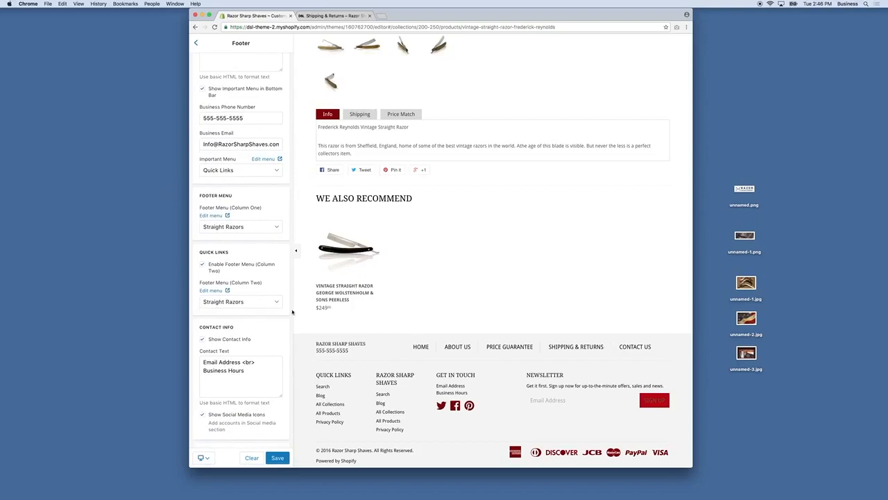
pyautogui.click(228, 171)
pyautogui.scroll(-3, 231, 236)
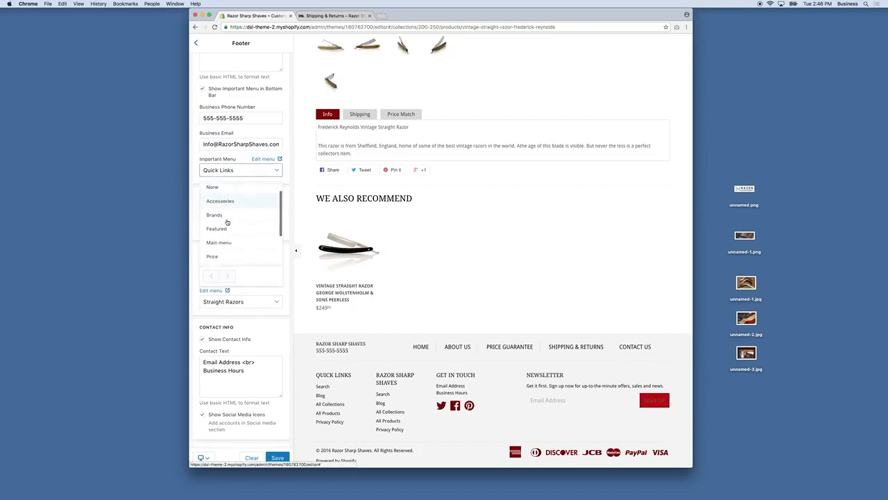
pyautogui.scroll(-2, 231, 247)
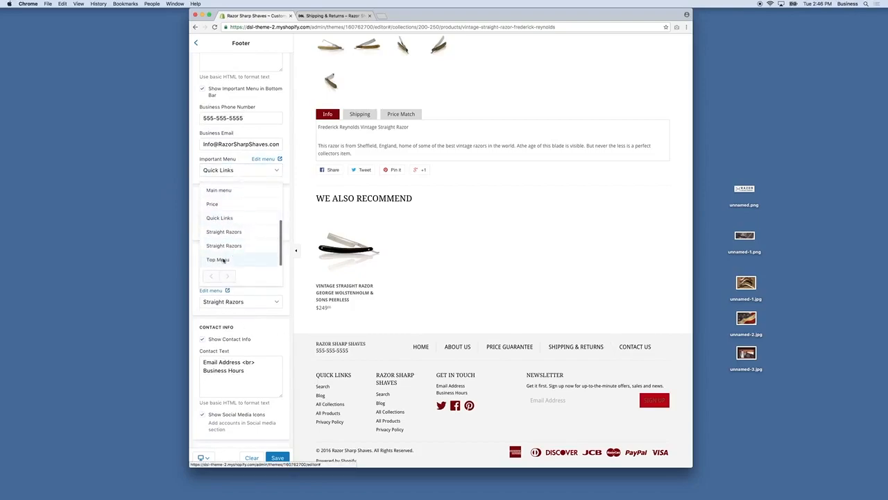
pyautogui.click(223, 261)
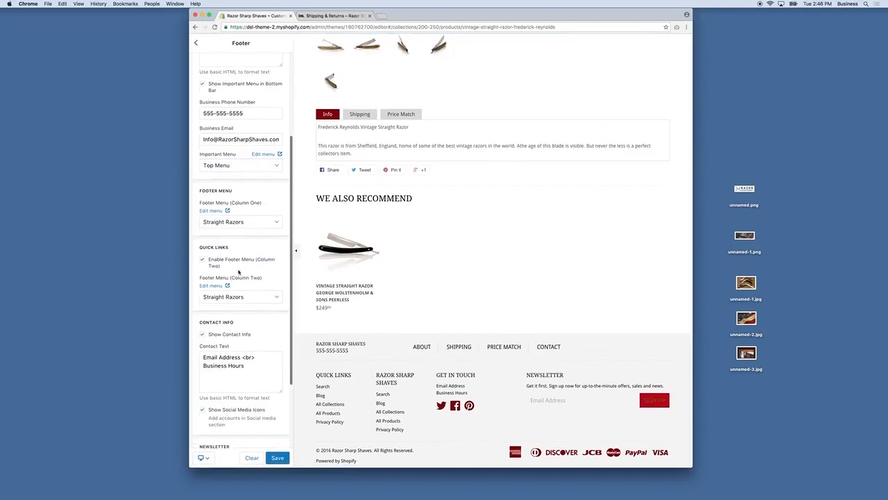
pyautogui.scroll(-1, 246, 370)
# Step: Paste the business e-mail address into the footer's Contact Text field
pyautogui.moveTo(243, 345); pyautogui.dragTo(203, 346)
pyautogui.tripleClick(204, 128)
pyautogui.press('super+c')
pyautogui.moveTo(225, 346); pyautogui.dragTo(202, 346)
pyautogui.press('super+v')
# Step: Add the phone number, Business Hours and M-F 9-5 EST lines with <br> breaks, then save
pyautogui.click(241, 357)
pyautogui.write('555-555-5555')
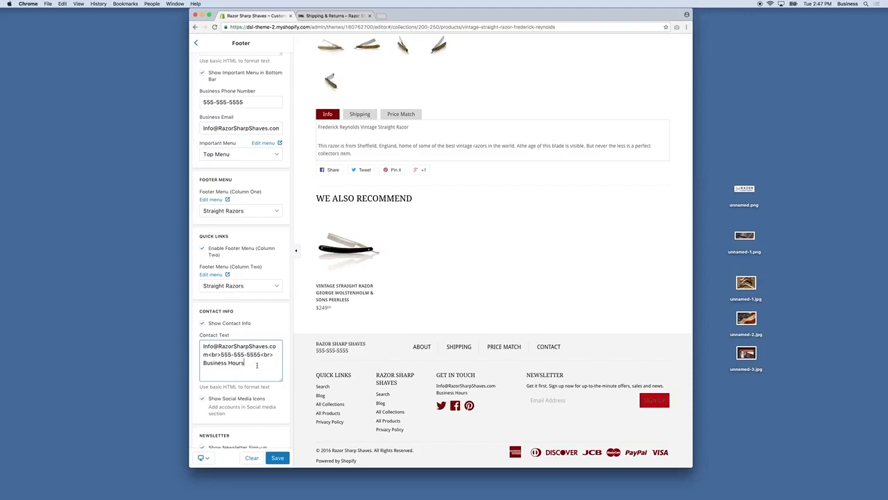
pyautogui.write('<br>M-F 9-5 EST')
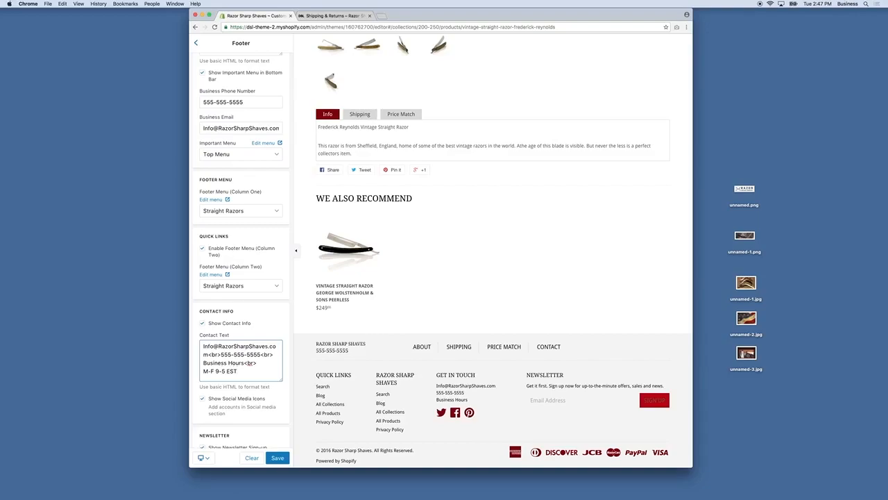
pyautogui.scroll(-1, 256, 365)
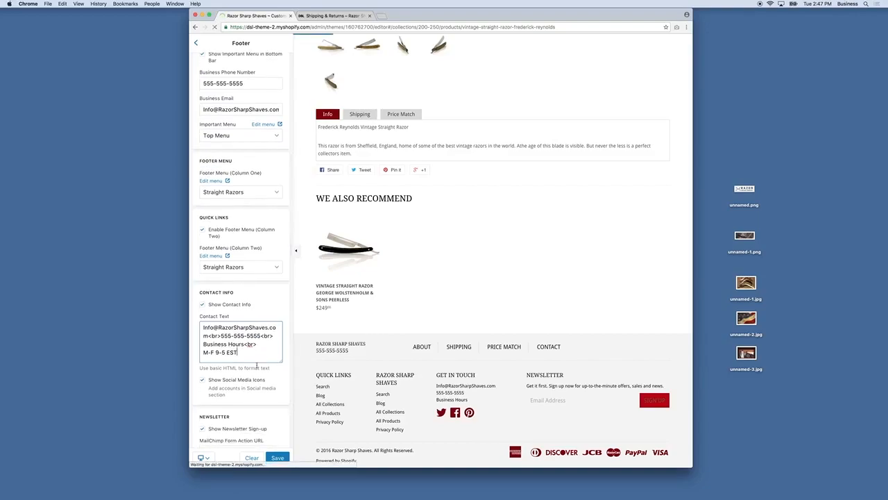
pyautogui.scroll(-4, 256, 365)
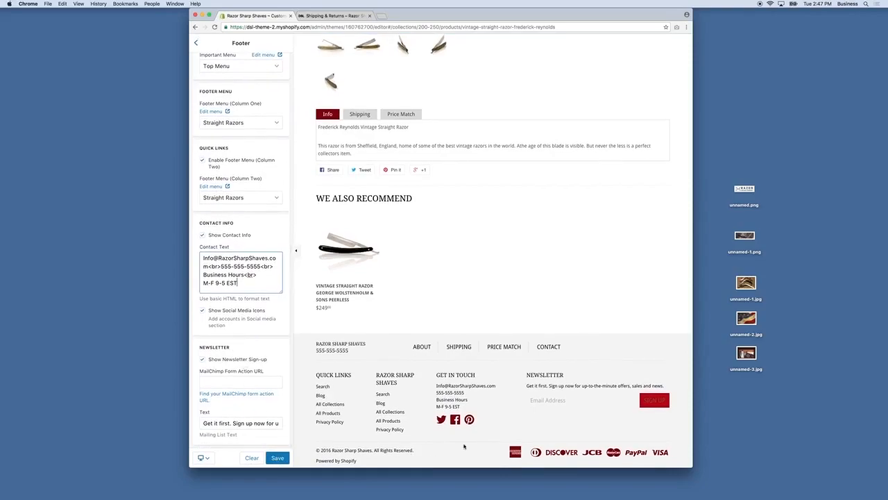
pyautogui.click(277, 458)
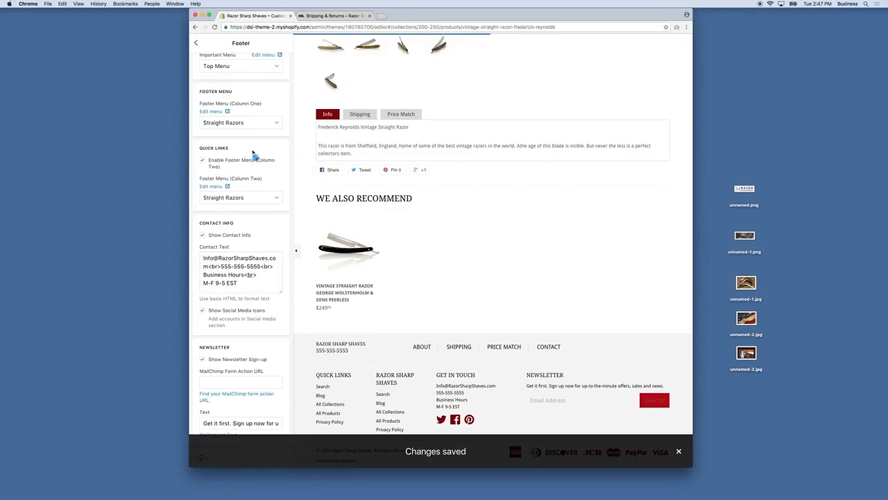
# Step: Lighten the Secondary Content colour to light grey and save
pyautogui.scroll(5, 254, 153)
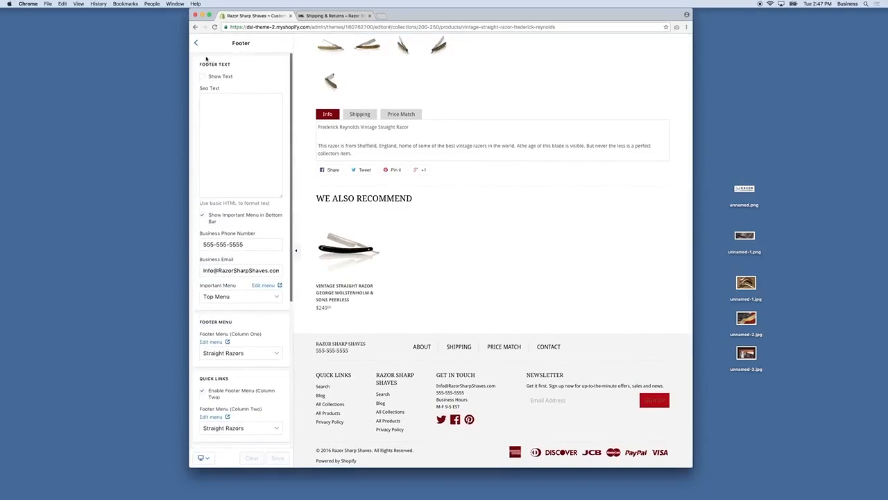
pyautogui.click(196, 43)
pyautogui.click(219, 88)
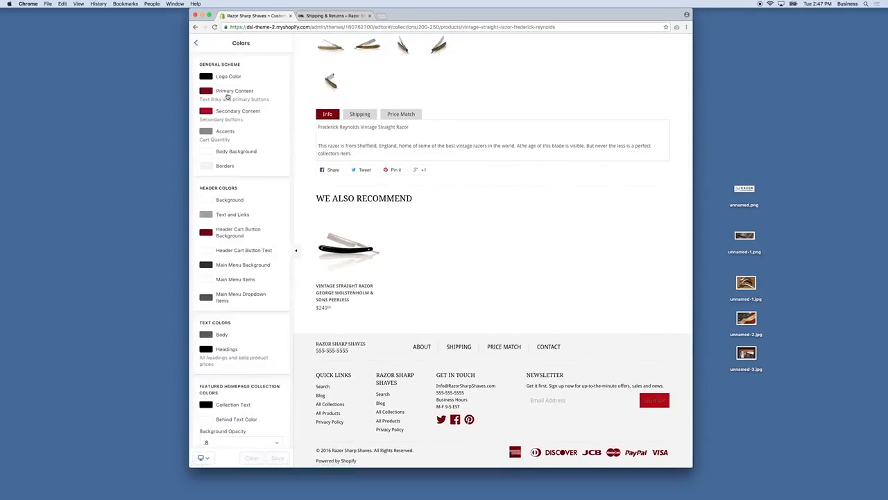
pyautogui.click(207, 112)
pyautogui.moveTo(256, 131); pyautogui.dragTo(198, 130)
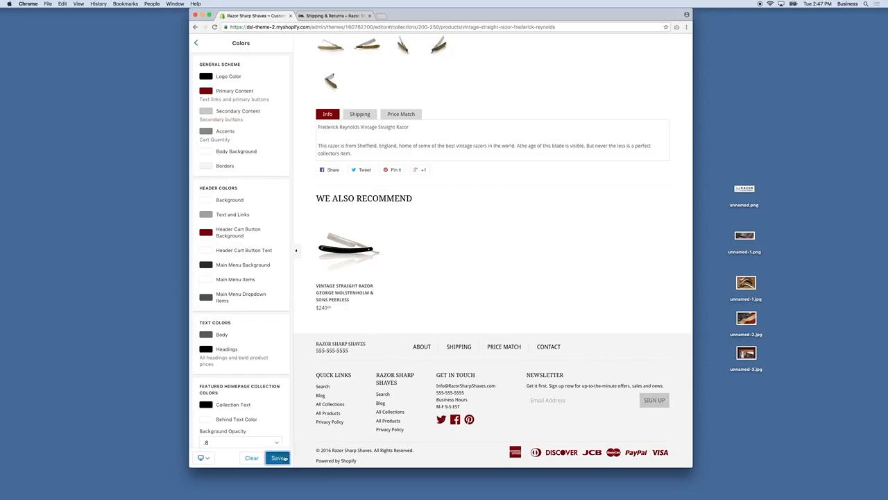
pyautogui.click(277, 457)
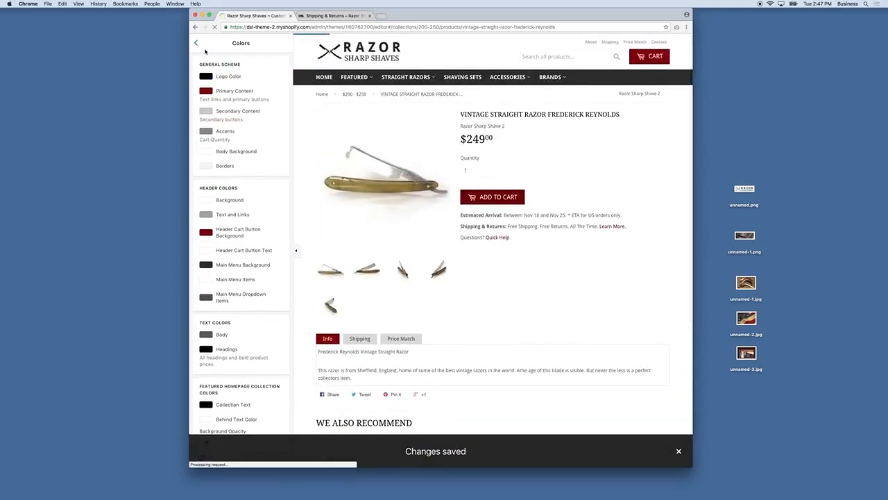
# Step: Darken the header Text and Links colour to #656565 and save
pyautogui.click(196, 42)
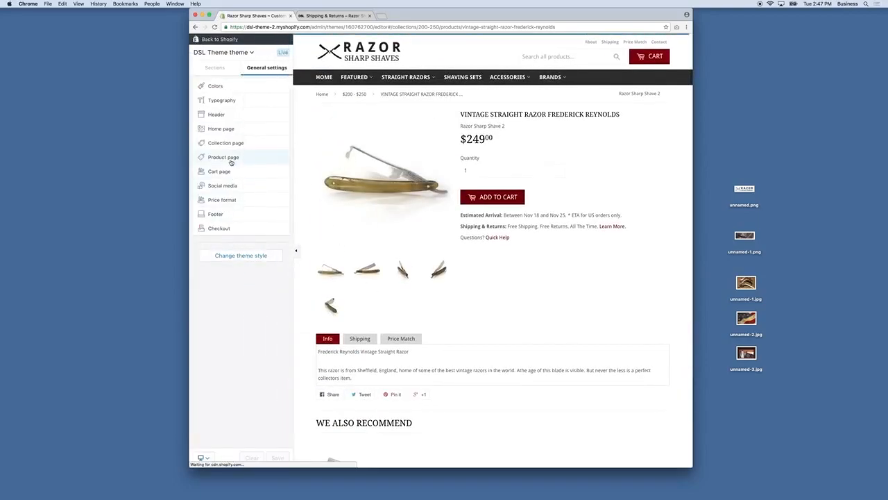
pyautogui.click(215, 86)
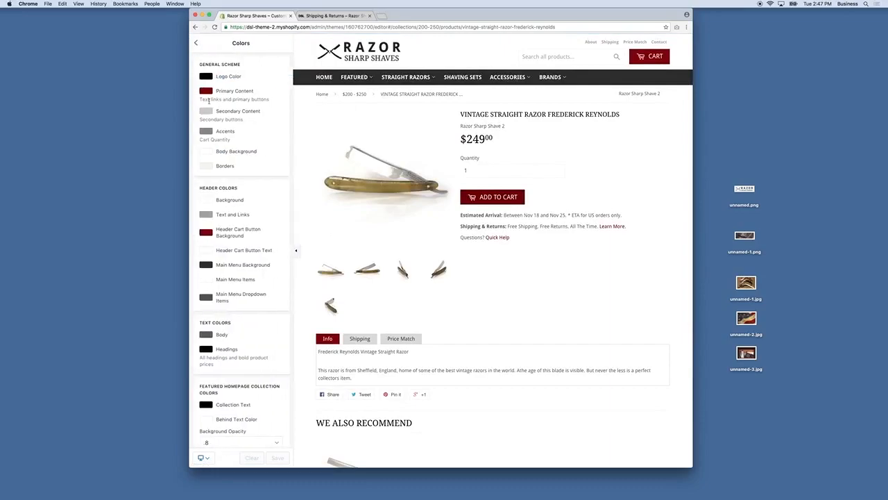
pyautogui.click(205, 112)
pyautogui.click(198, 156)
pyautogui.click(205, 215)
pyautogui.click(211, 245)
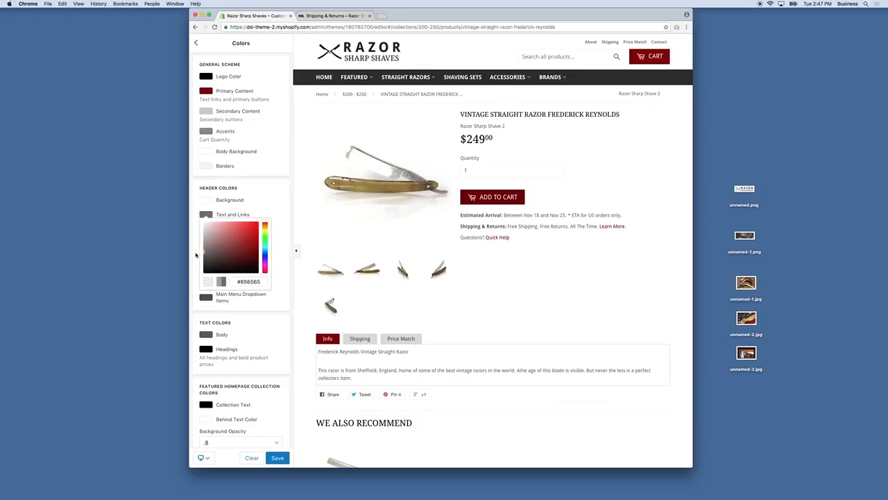
pyautogui.click(197, 246)
pyautogui.click(272, 458)
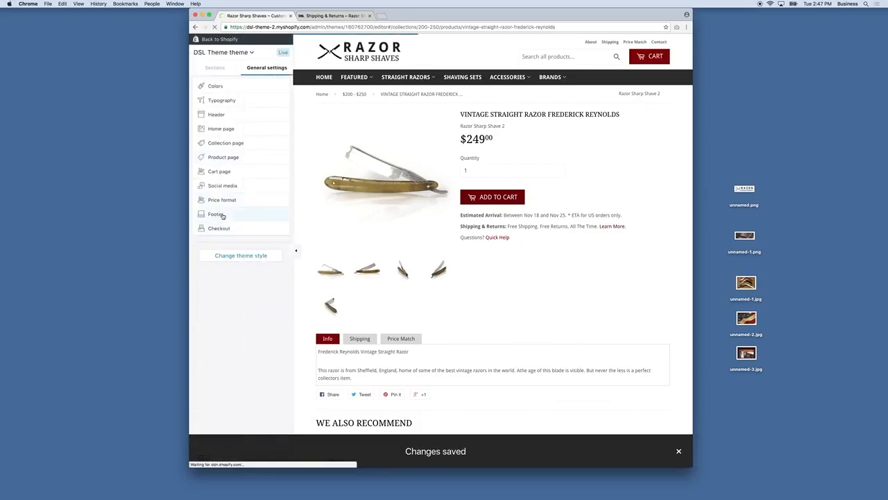
pyautogui.scroll(-5, 411, 300)
# Step: Set the checkout logo size to Medium
pyautogui.scroll(1, 410, 299)
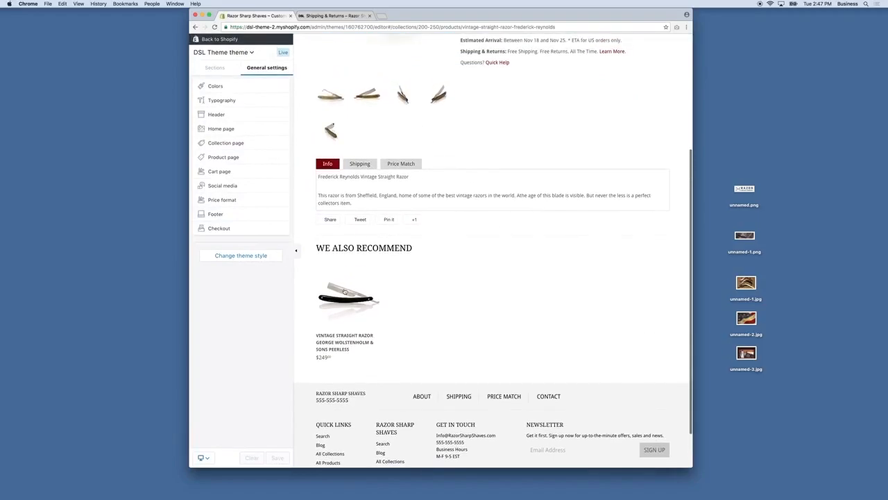
pyautogui.click(219, 227)
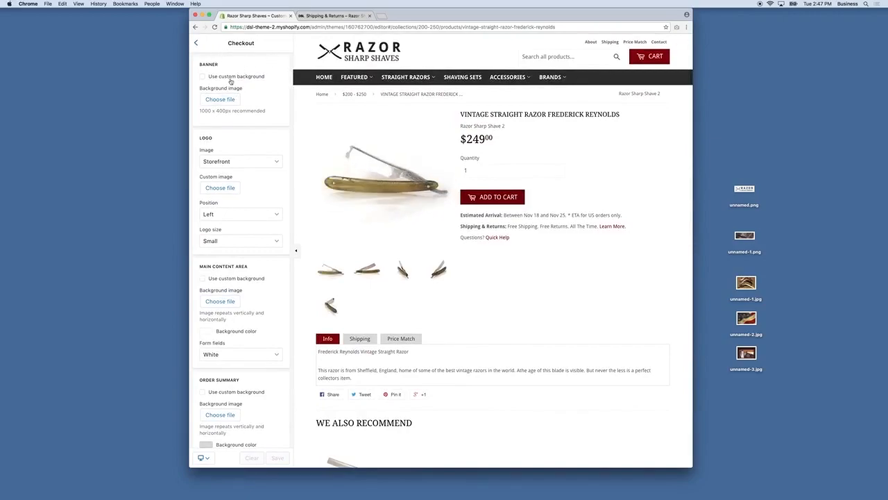
pyautogui.scroll(-2, 223, 345)
pyautogui.scroll(2, 224, 347)
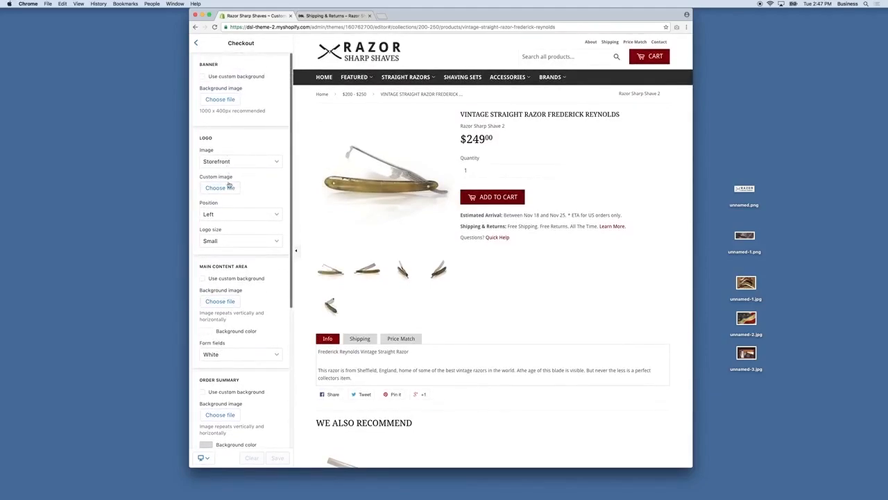
pyautogui.scroll(-1, 235, 221)
pyautogui.click(235, 213)
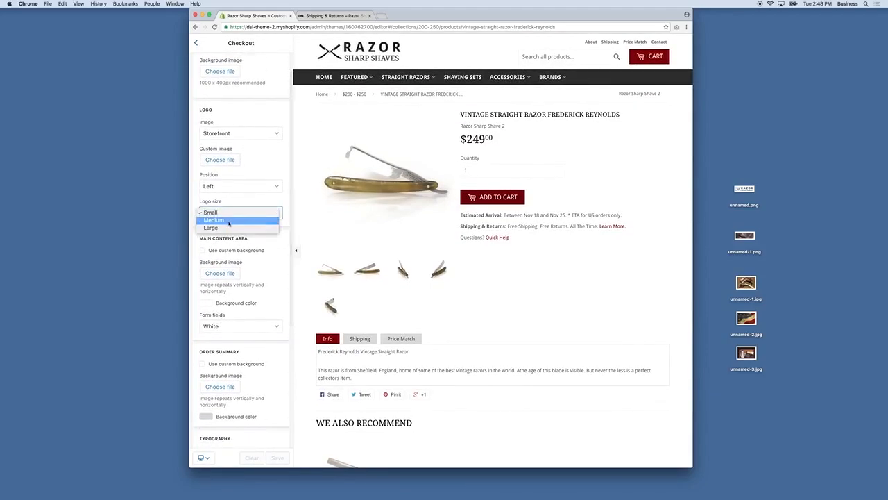
pyautogui.click(234, 222)
# Step: Make checkout accents and buttons dark red, save, and go to admin checkout settings
pyautogui.scroll(-5, 245, 291)
pyautogui.click(206, 340)
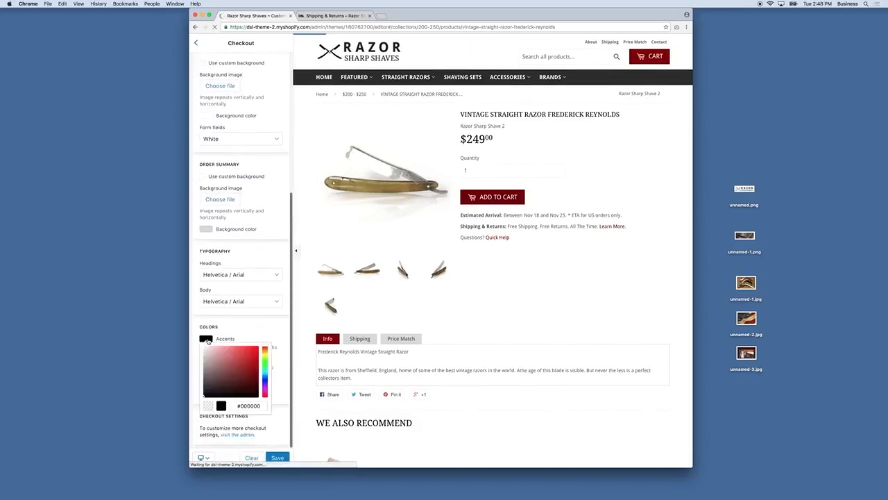
pyautogui.click(236, 385)
pyautogui.click(253, 343)
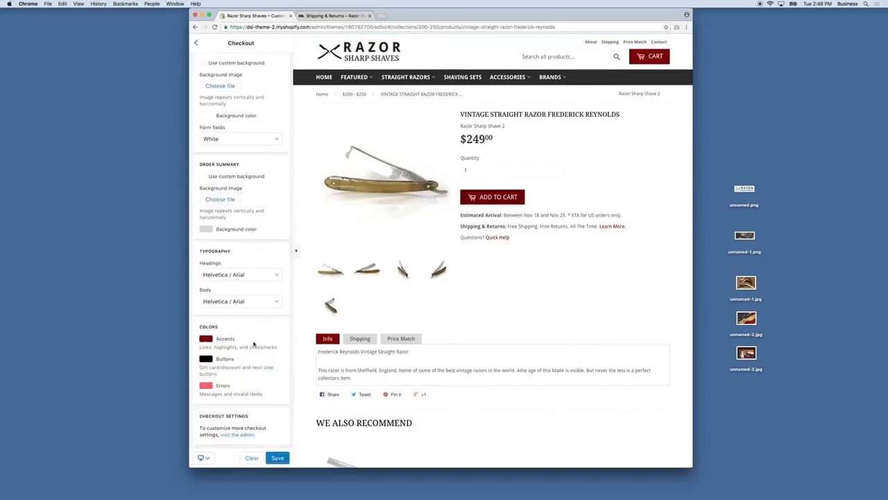
pyautogui.click(205, 360)
pyautogui.click(253, 403)
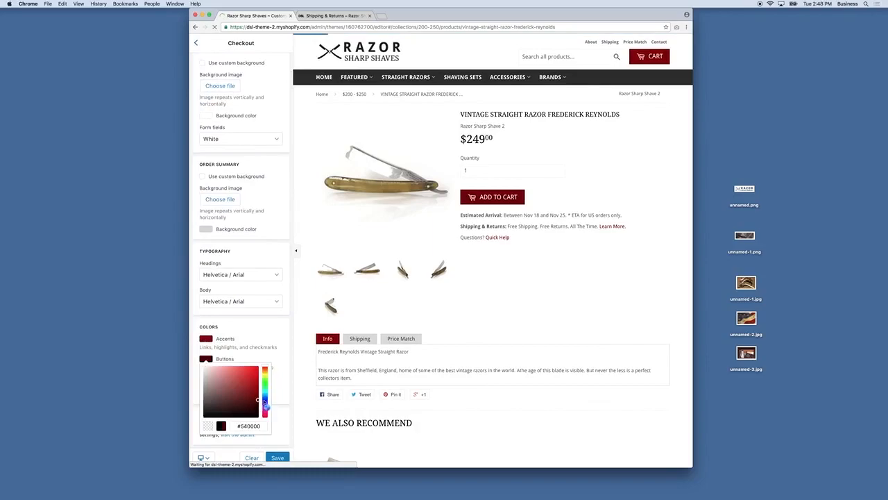
pyautogui.click(269, 331)
pyautogui.click(277, 457)
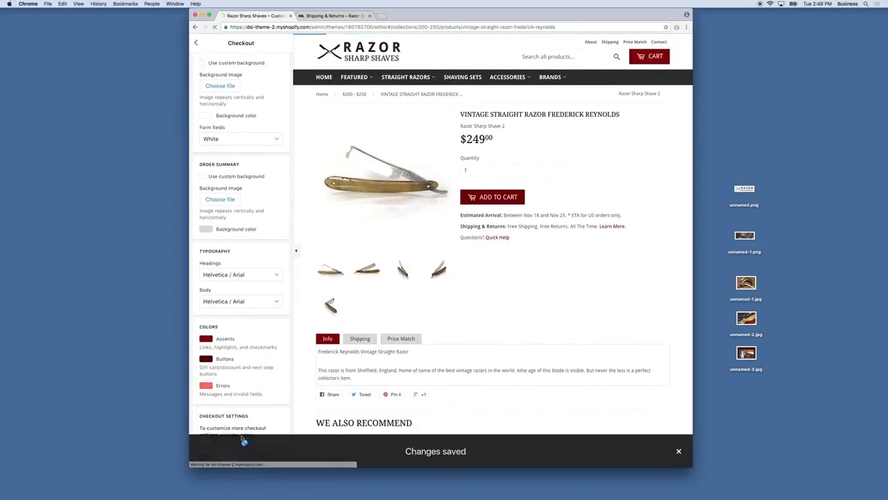
pyautogui.click(678, 451)
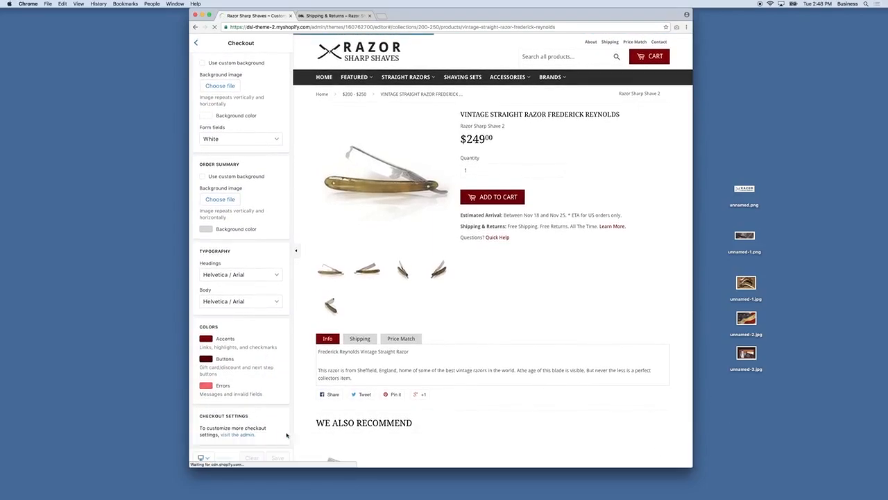
pyautogui.click(238, 436)
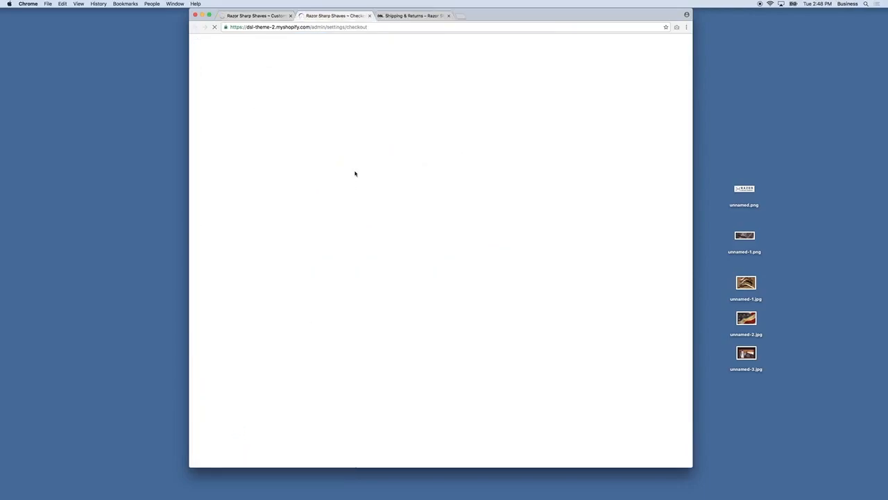
pyautogui.scroll(-10, 435, 179)
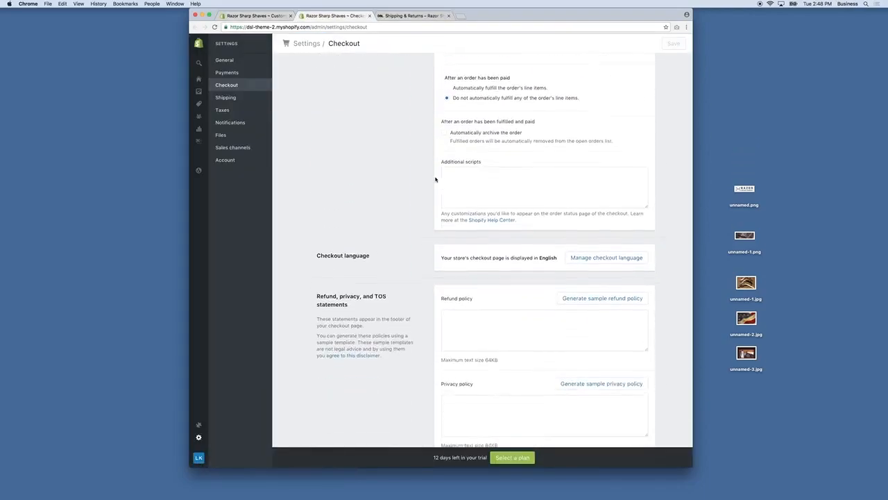
# Step: Close the admin checkout settings page and scroll through the product page preview
pyautogui.scroll(15, 437, 179)
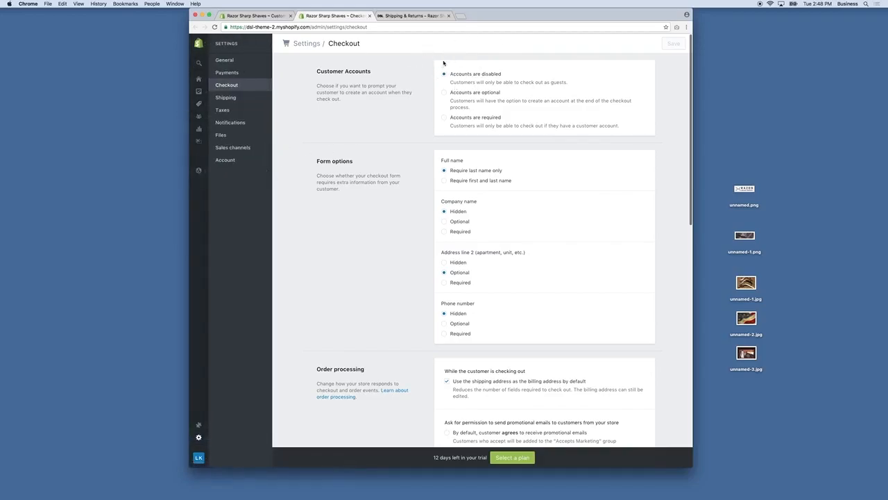
pyautogui.click(369, 15)
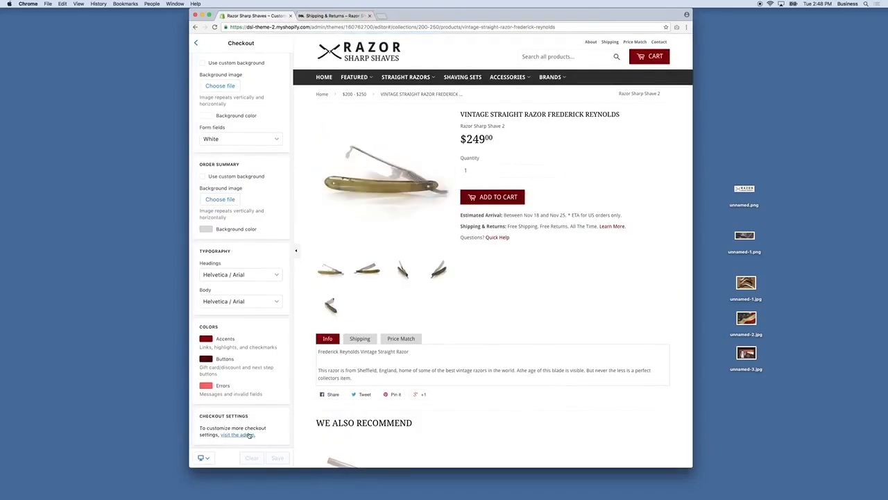
pyautogui.scroll(5, 236, 242)
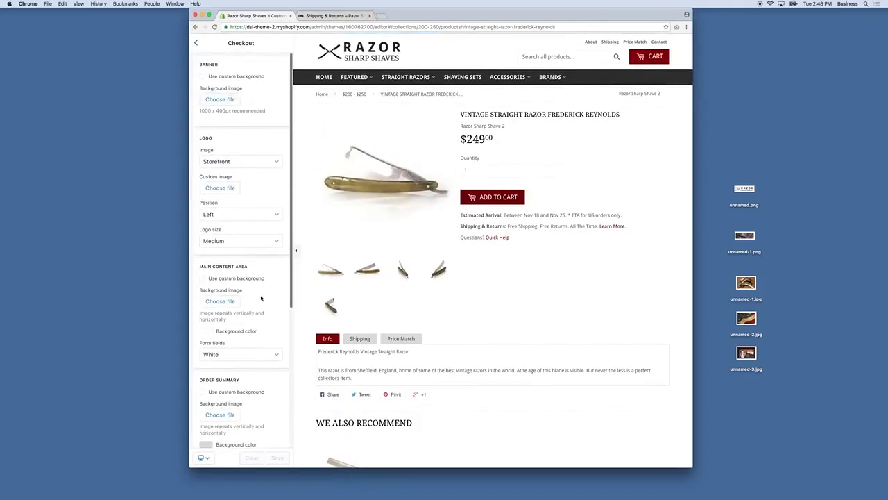
pyautogui.scroll(-5, 277, 416)
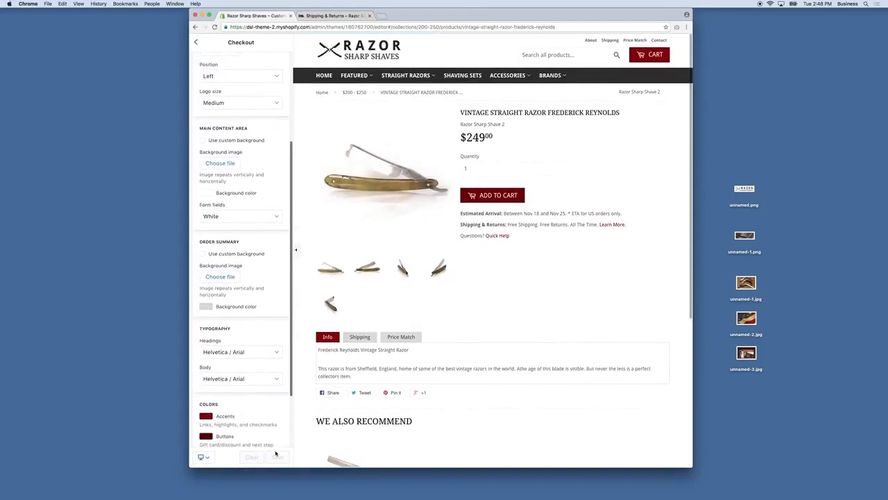
pyautogui.scroll(-1, 267, 420)
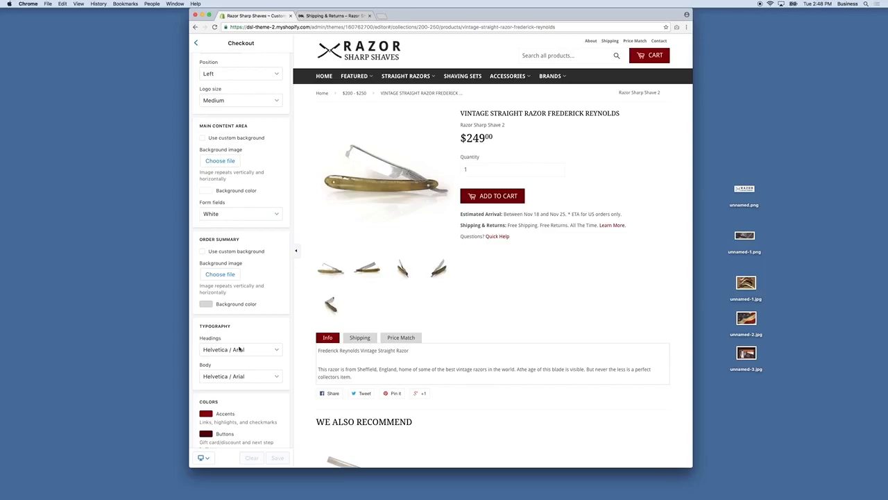
pyautogui.scroll(-5, 351, 283)
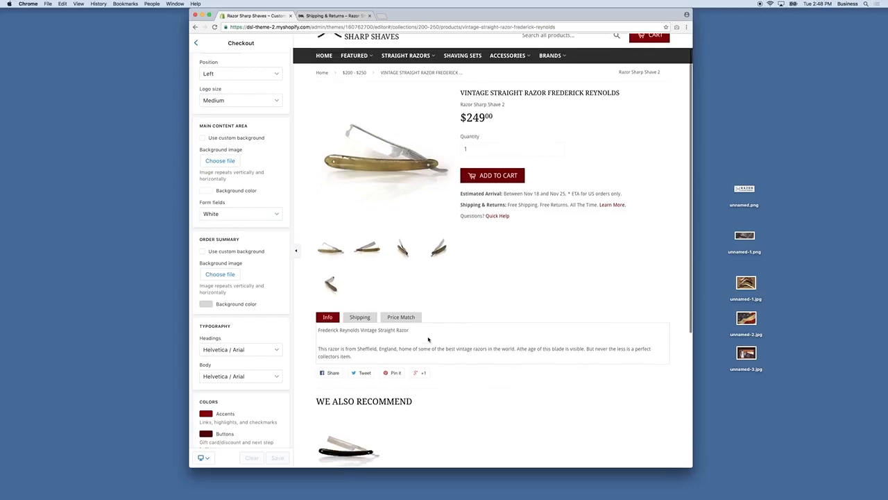
pyautogui.scroll(-2, 403, 374)
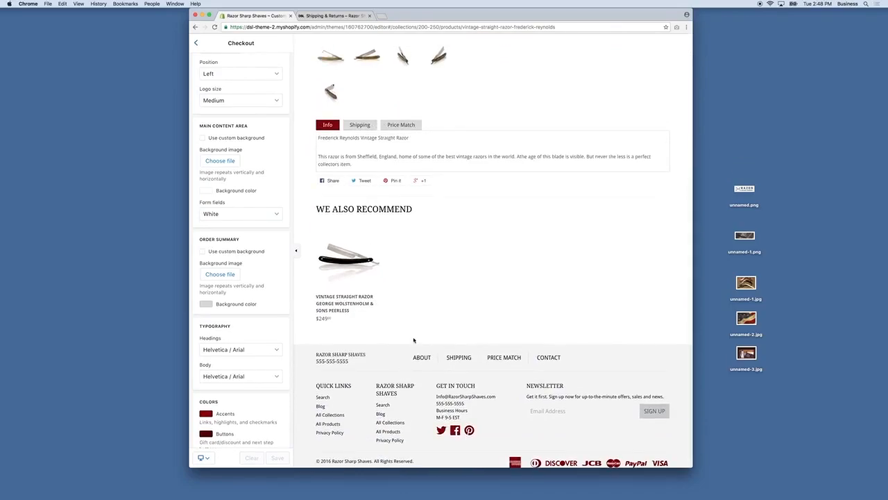
pyautogui.scroll(6, 411, 343)
# Step: Check the product's Shipping and Price Match tabs, then return to General settings
pyautogui.click(361, 339)
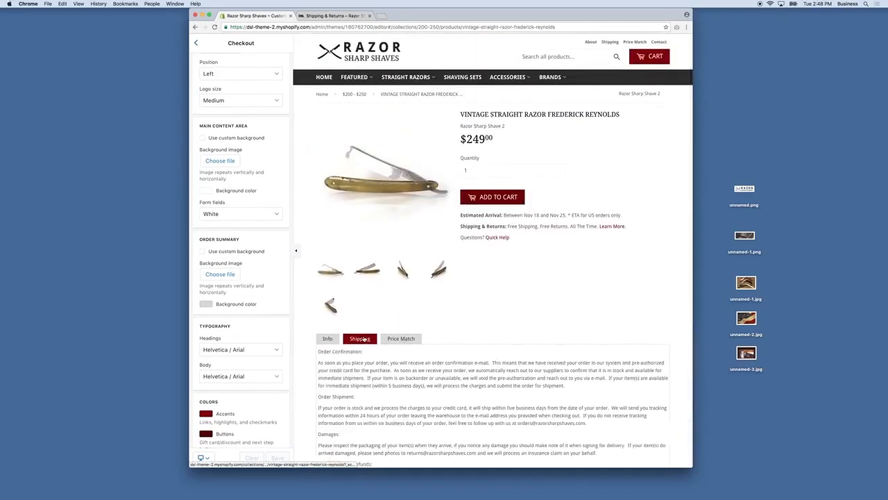
pyautogui.click(416, 342)
pyautogui.click(337, 341)
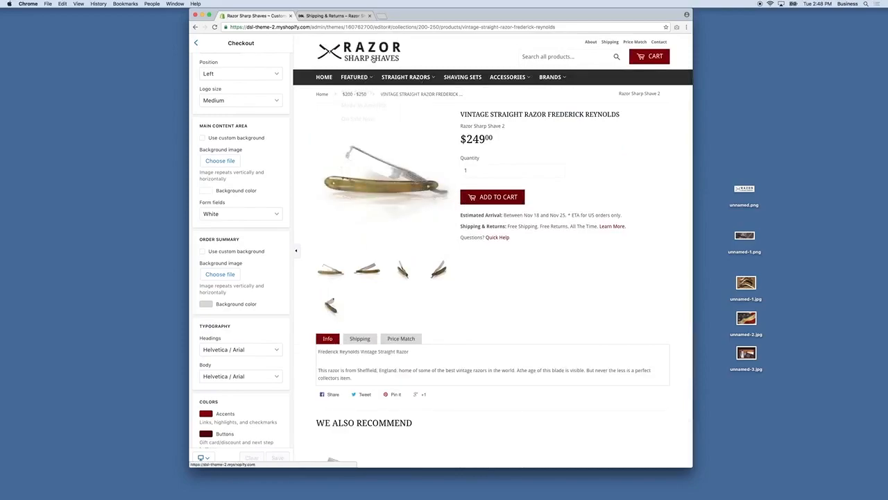
pyautogui.click(324, 77)
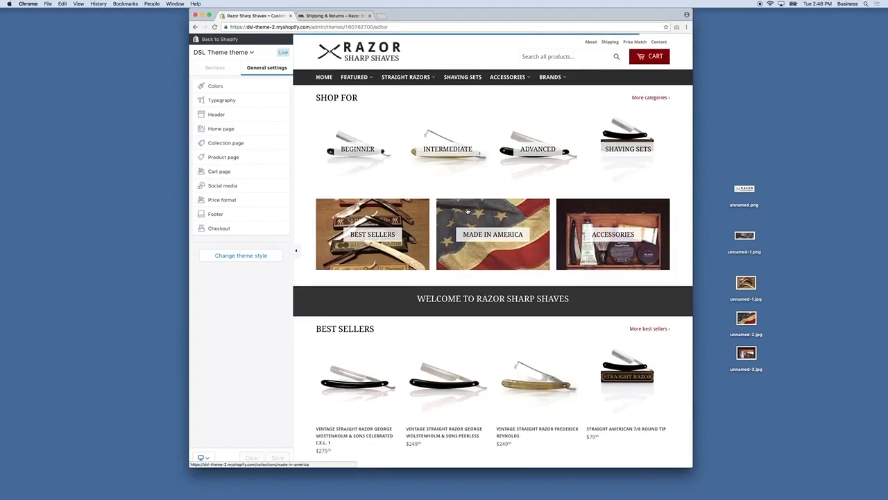
# Step: In Home page settings, set the fourth Shop For collection (Shaving Sets) to None
pyautogui.scroll(-10, 535, 260)
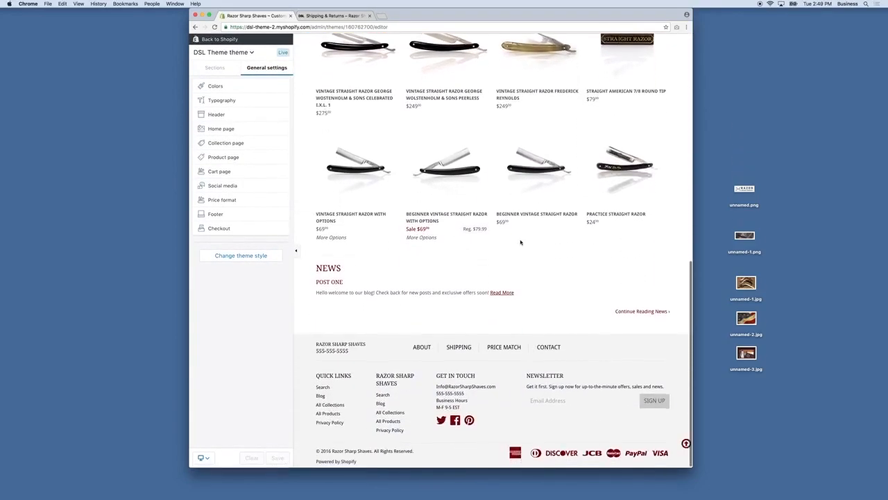
pyautogui.scroll(10, 521, 240)
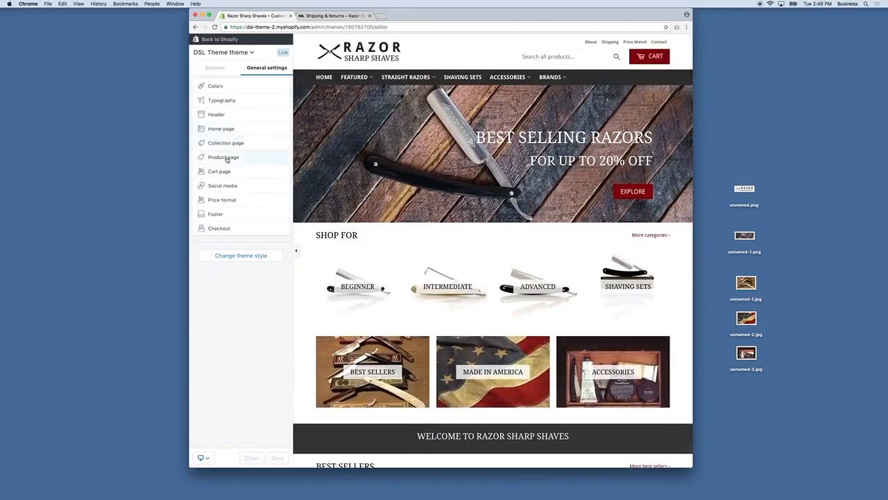
pyautogui.click(227, 130)
pyautogui.scroll(-15, 259, 188)
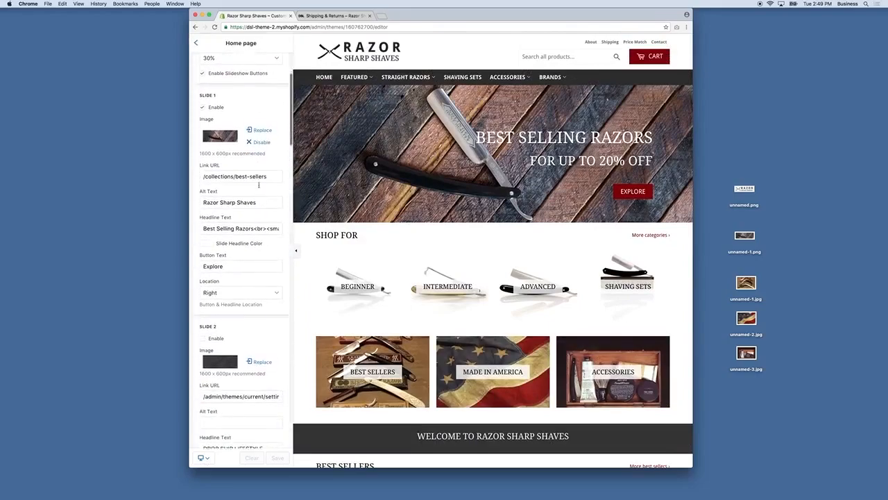
pyautogui.scroll(-20, 239, 254)
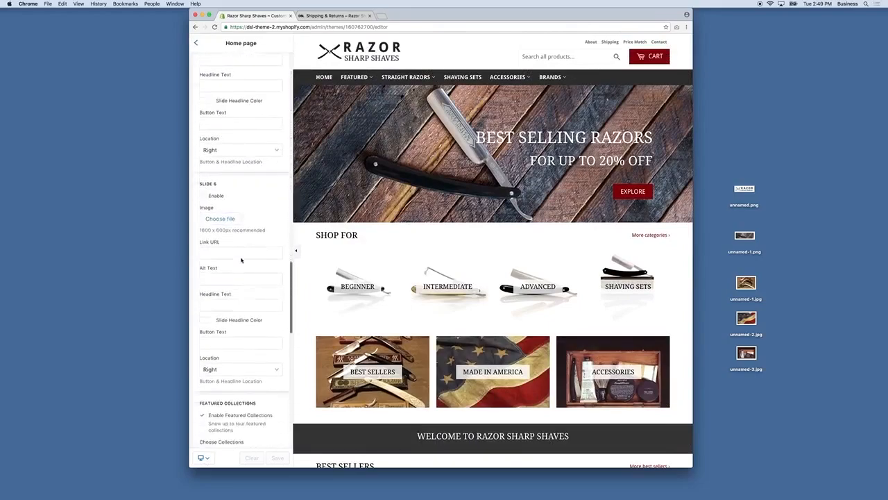
pyautogui.scroll(-3, 240, 267)
pyautogui.scroll(3, 239, 243)
pyautogui.click(233, 142)
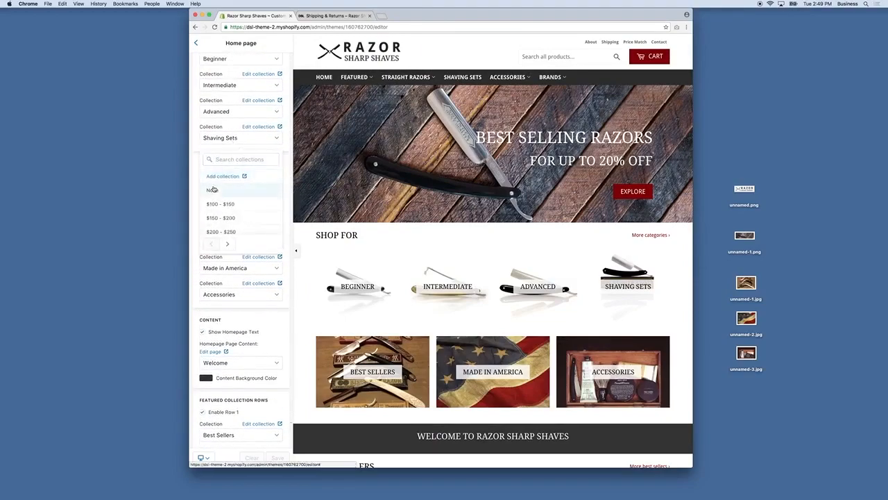
pyautogui.click(212, 190)
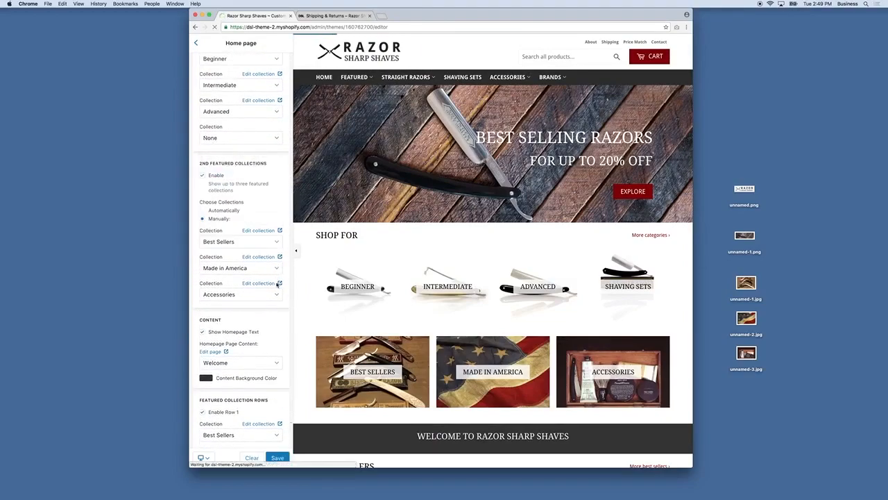
# Step: Save the home page change and review the three remaining collection tiles
pyautogui.scroll(-1, 442, 313)
pyautogui.scroll(-5, 442, 313)
pyautogui.scroll(-3, 442, 313)
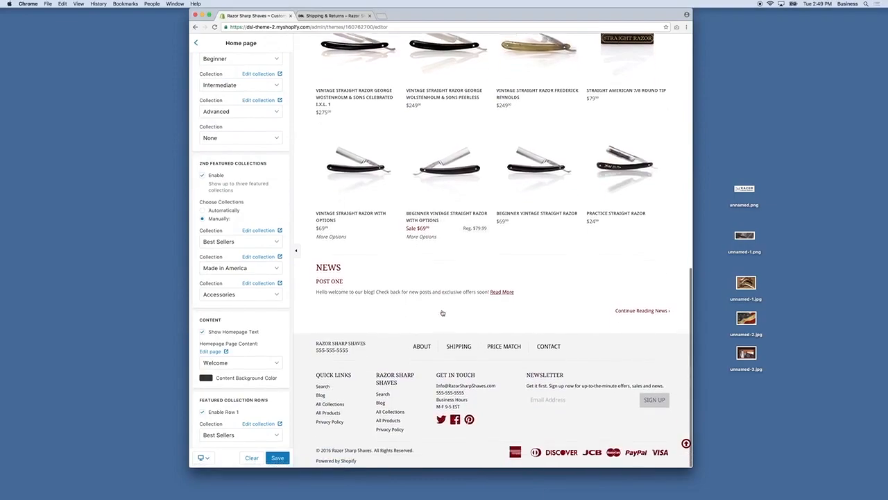
pyautogui.scroll(10, 442, 313)
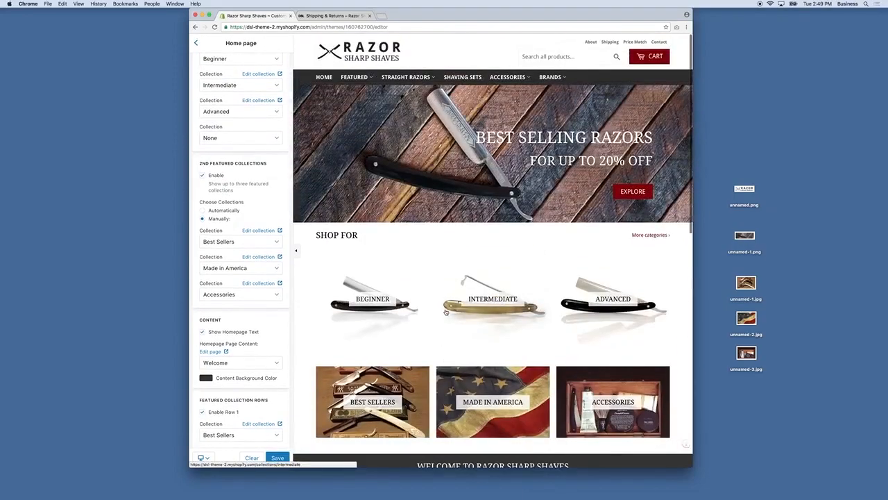
pyautogui.click(278, 458)
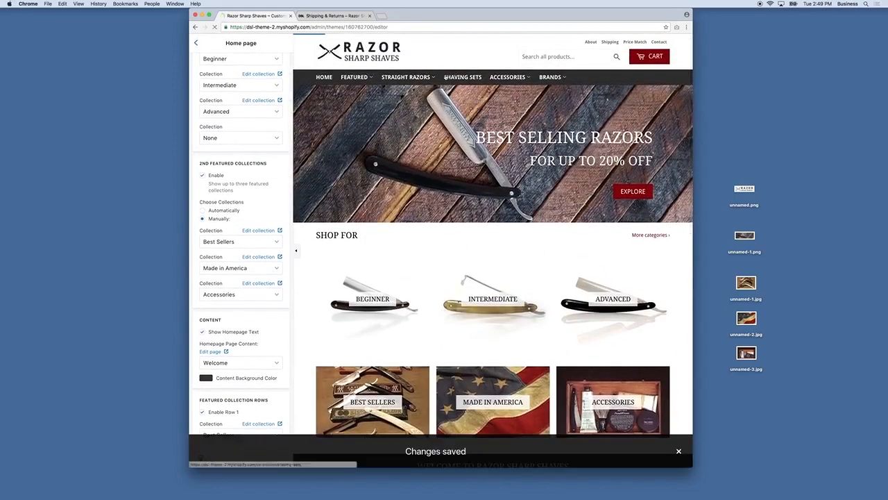
pyautogui.moveTo(358, 79)
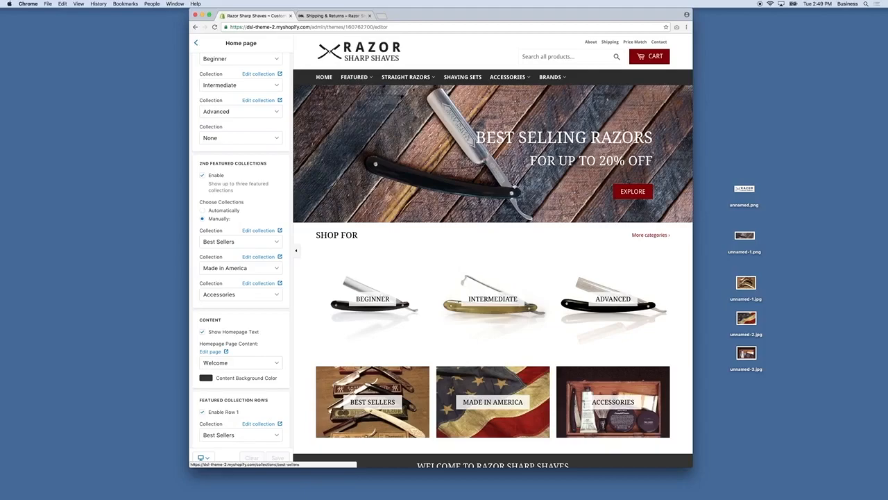
pyautogui.scroll(-5, 514, 196)
pyautogui.scroll(-6, 514, 196)
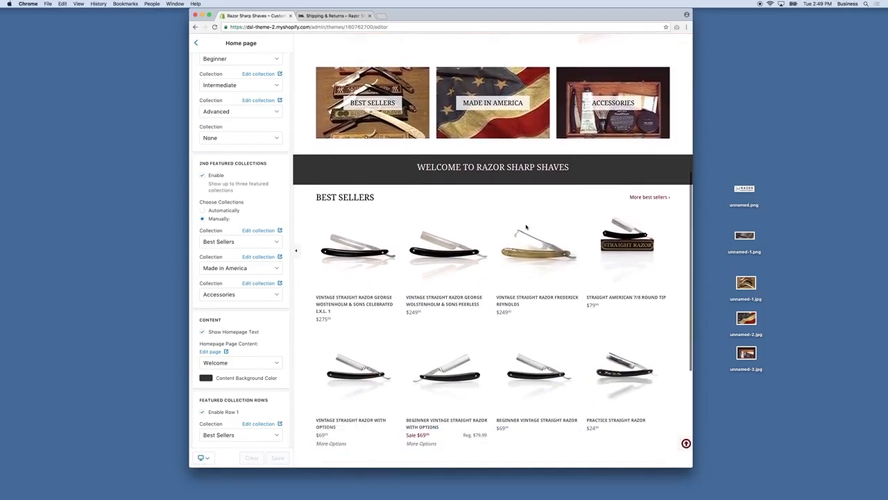
pyautogui.scroll(-3, 525, 230)
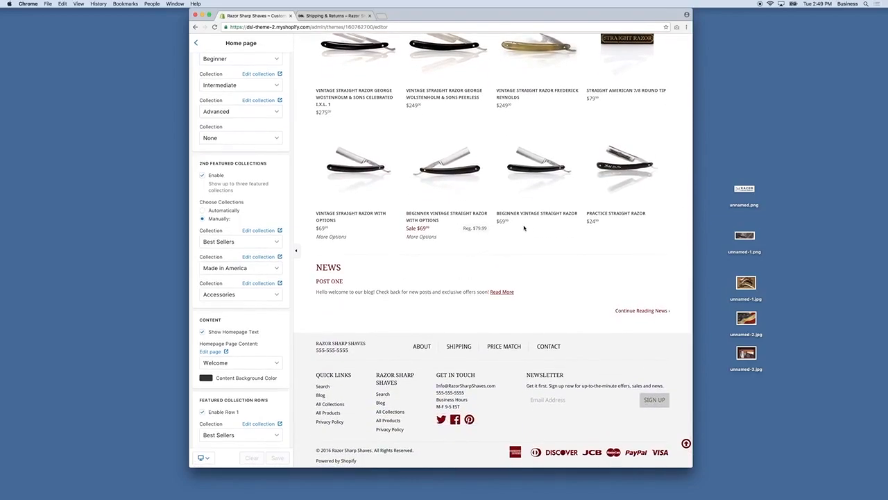
pyautogui.scroll(10, 549, 186)
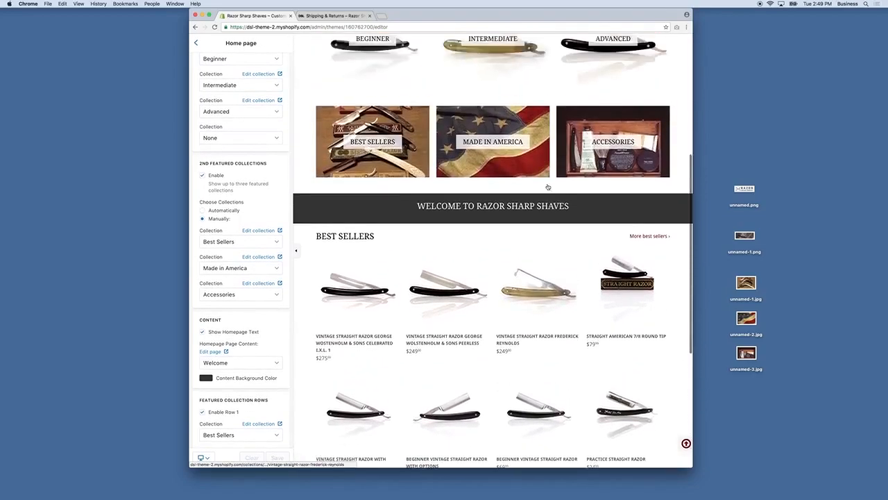
pyautogui.scroll(-10, 528, 185)
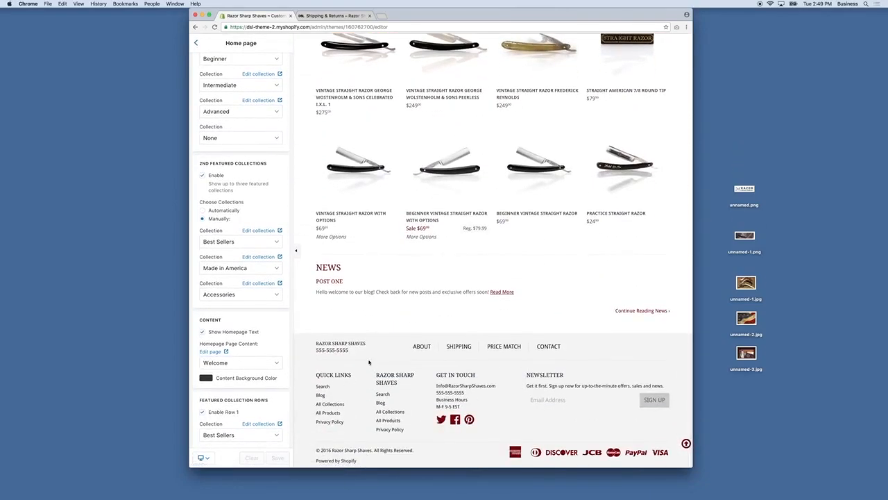
pyautogui.scroll(5, 334, 460)
pyautogui.scroll(5, 493, 250)
# Step: Open the theme's code editor via Edit code
pyautogui.click(196, 43)
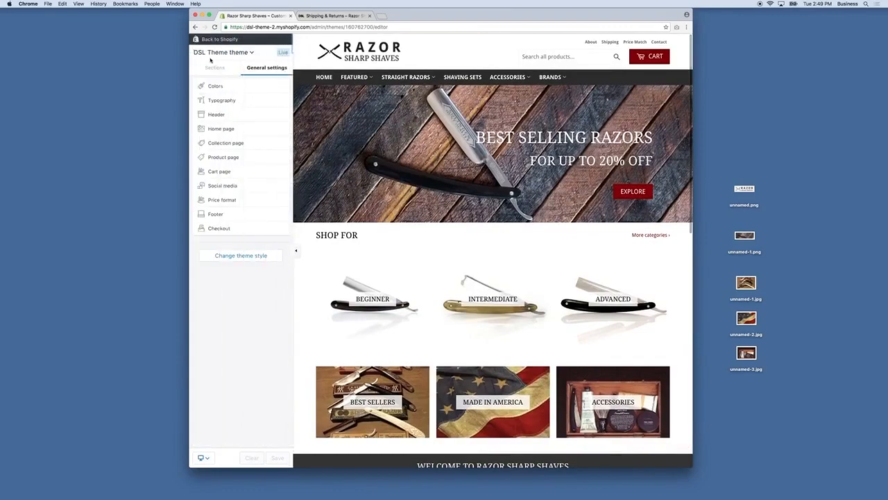
pyautogui.click(227, 54)
pyautogui.click(211, 82)
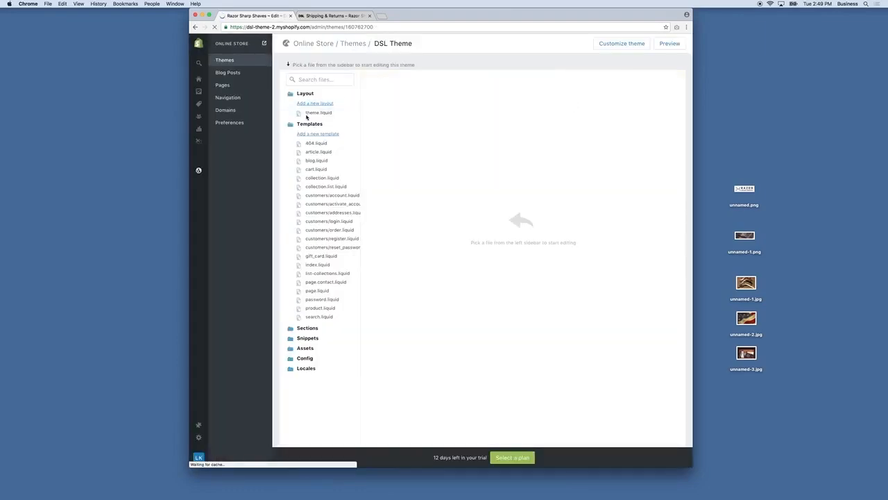
# Step: Delete the <li>{{ powered_by_link }}</li> lines from theme.liquid's footer and save
pyautogui.click(309, 114)
pyautogui.scroll(-10, 508, 194)
pyautogui.scroll(-15, 507, 194)
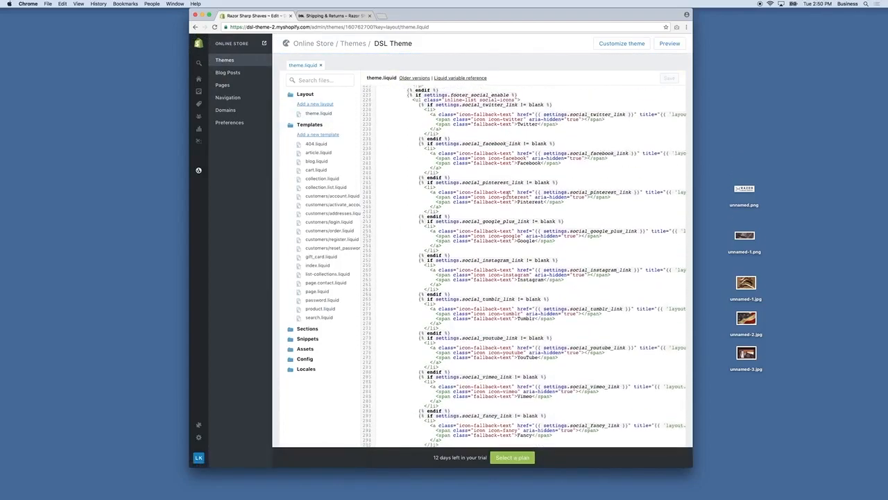
pyautogui.scroll(-6, 508, 194)
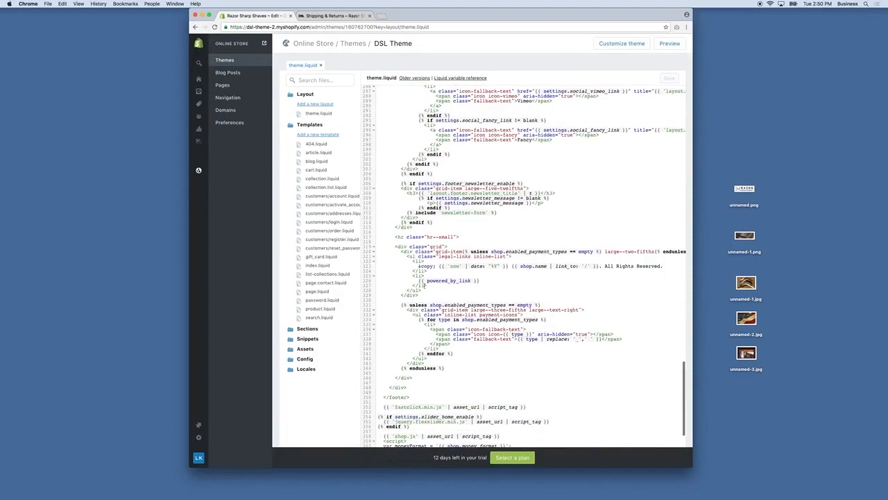
pyautogui.moveTo(436, 286); pyautogui.dragTo(369, 277)
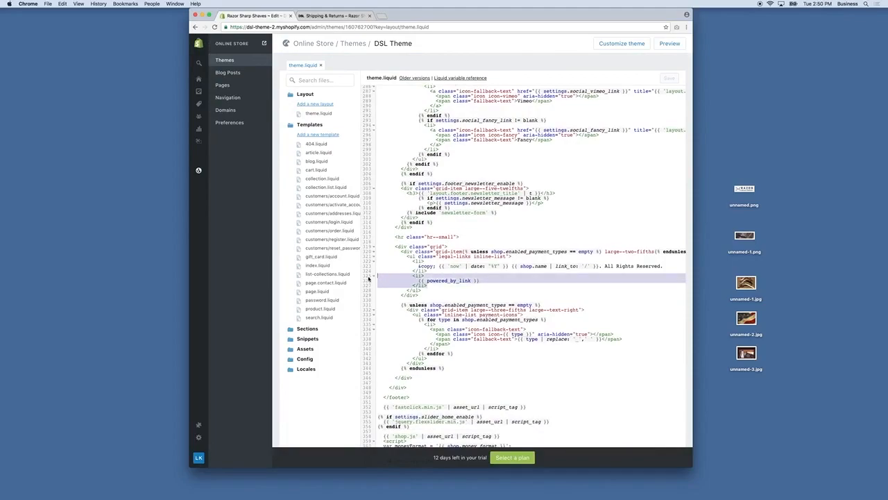
pyautogui.press('BackSpace')
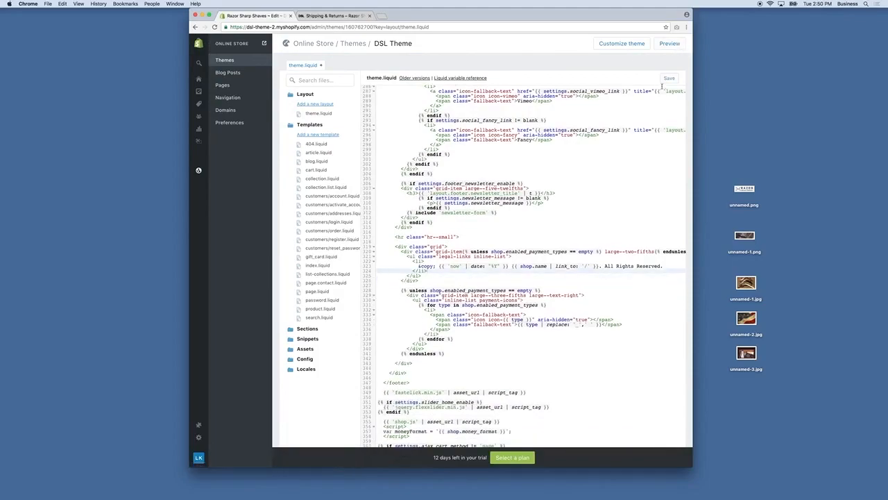
pyautogui.click(667, 79)
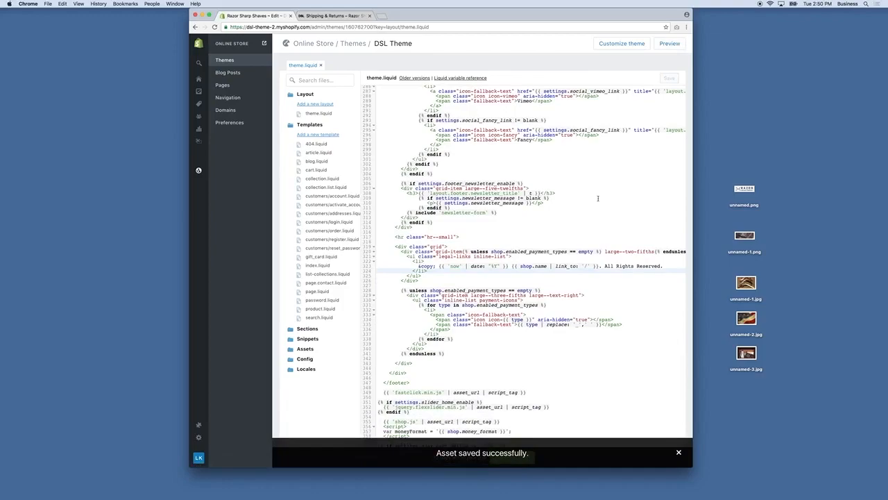
# Step: Replace {{ shop.name }} in the second footer column heading with Straight Razors and save
pyautogui.scroll(10, 597, 198)
pyautogui.scroll(8, 597, 198)
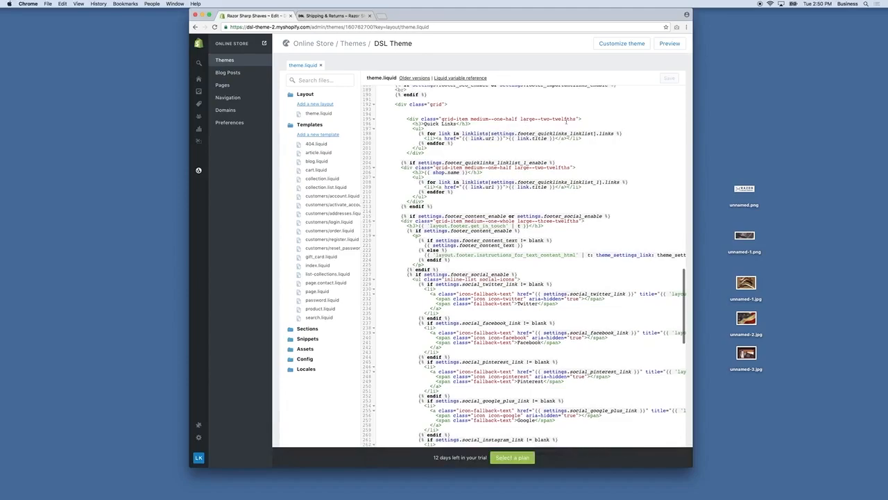
pyautogui.click(332, 16)
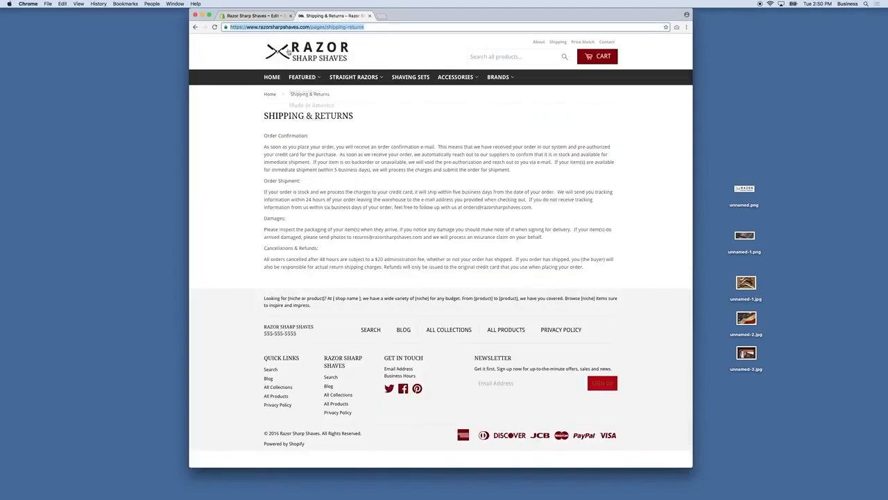
pyautogui.click(258, 16)
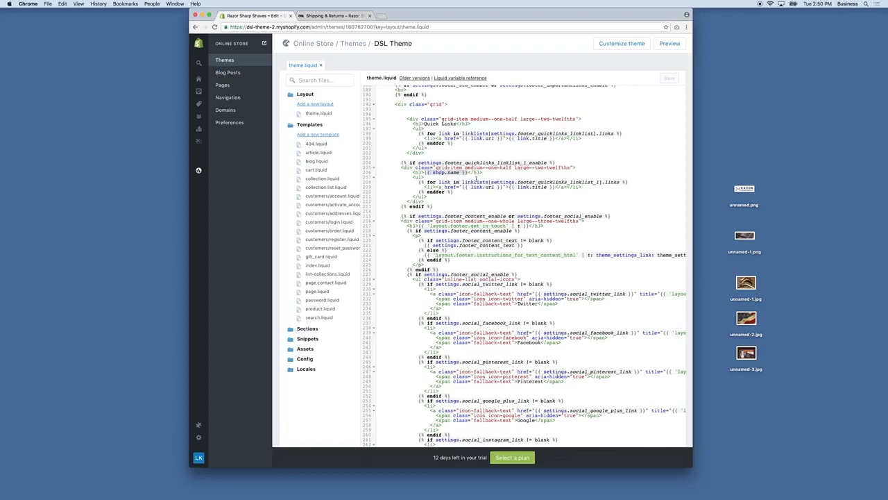
pyautogui.press('BackSpace')
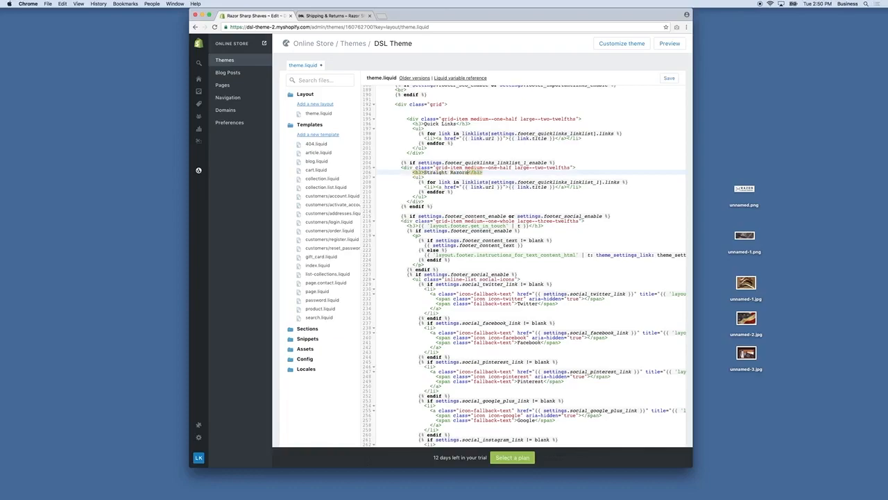
pyautogui.click(666, 79)
# Step: Reload the live storefront and scroll through the home page
pyautogui.click(333, 15)
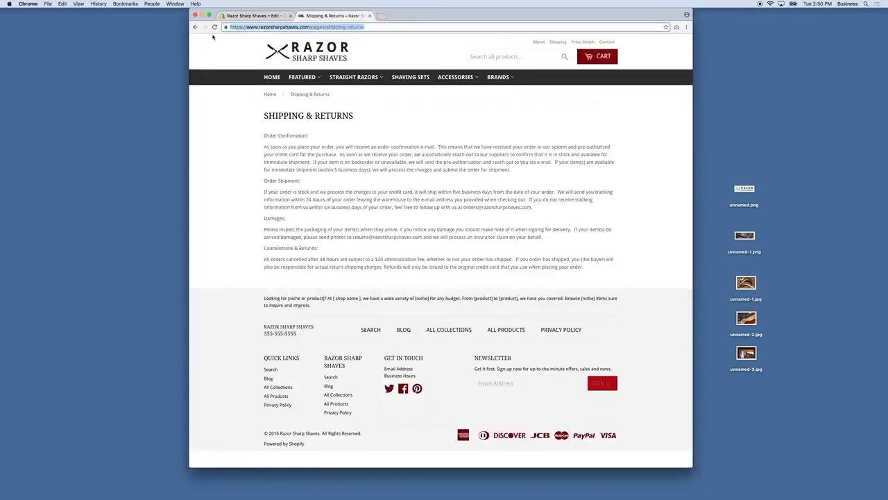
pyautogui.click(215, 27)
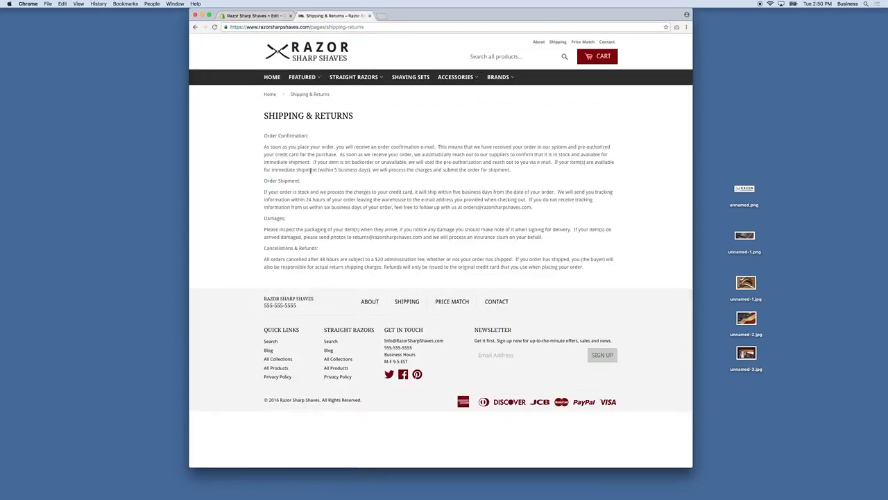
pyautogui.click(311, 49)
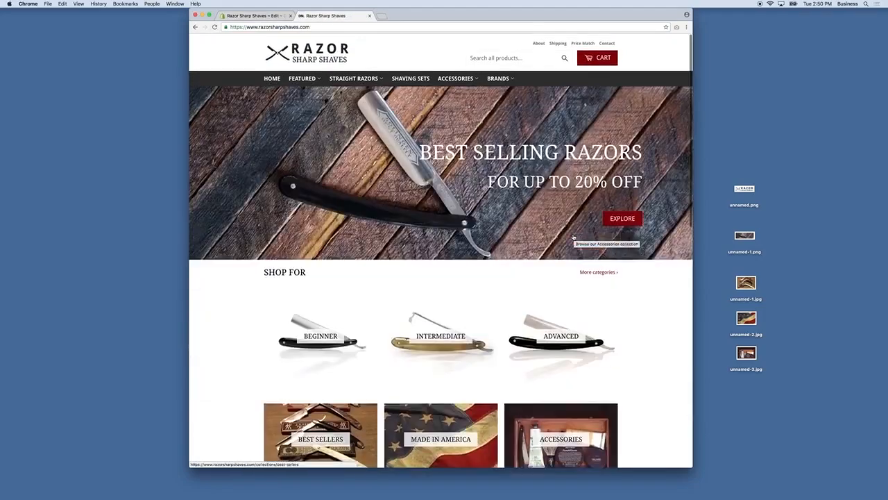
pyautogui.scroll(-5, 641, 306)
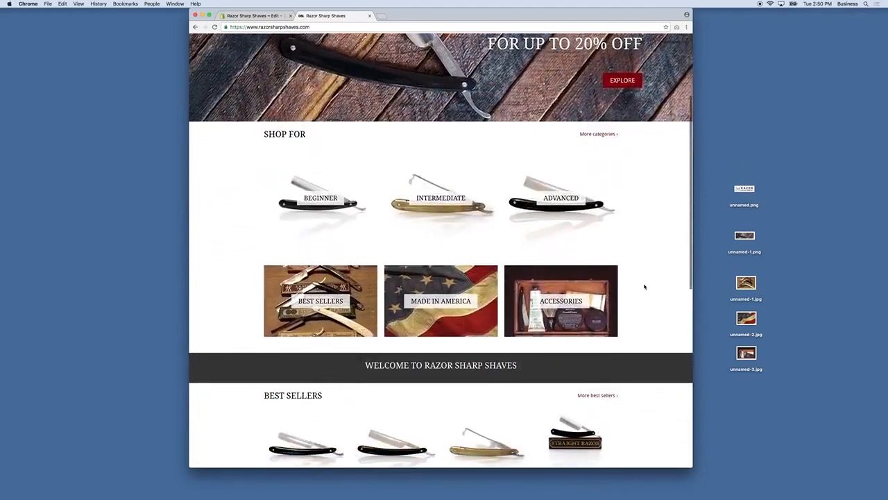
pyautogui.scroll(-3, 646, 283)
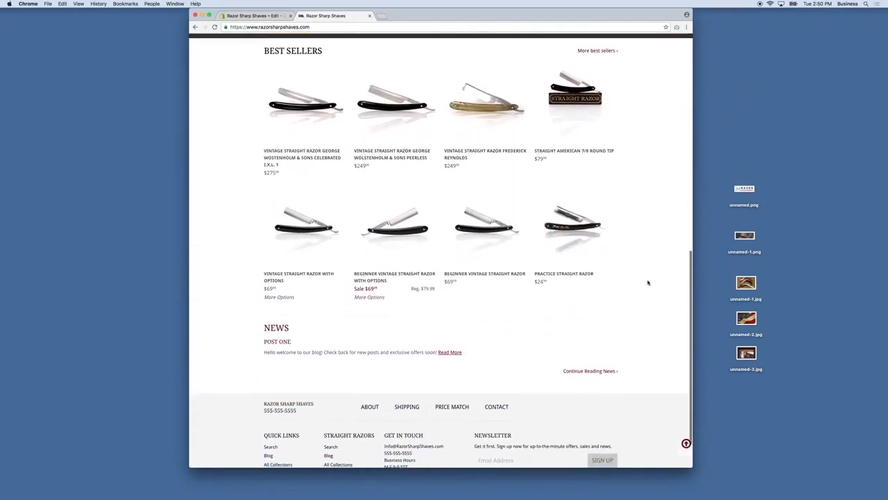
pyautogui.scroll(3, 646, 283)
# Step: Open the top best-selling razor and view its Shipping and Price Match tabs
pyautogui.click(312, 262)
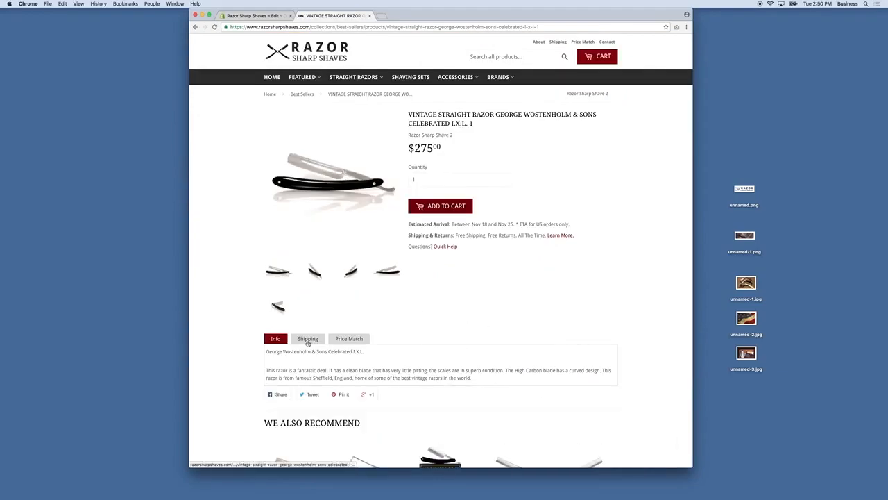
pyautogui.click(308, 340)
pyautogui.click(347, 340)
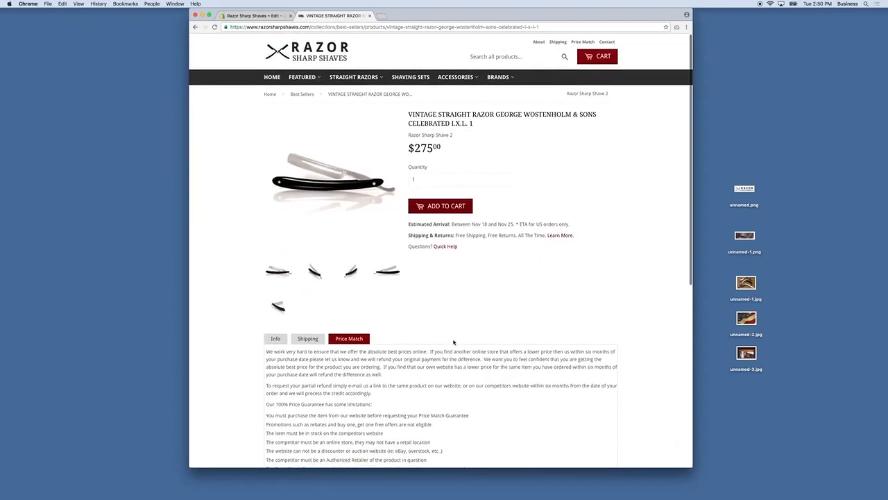